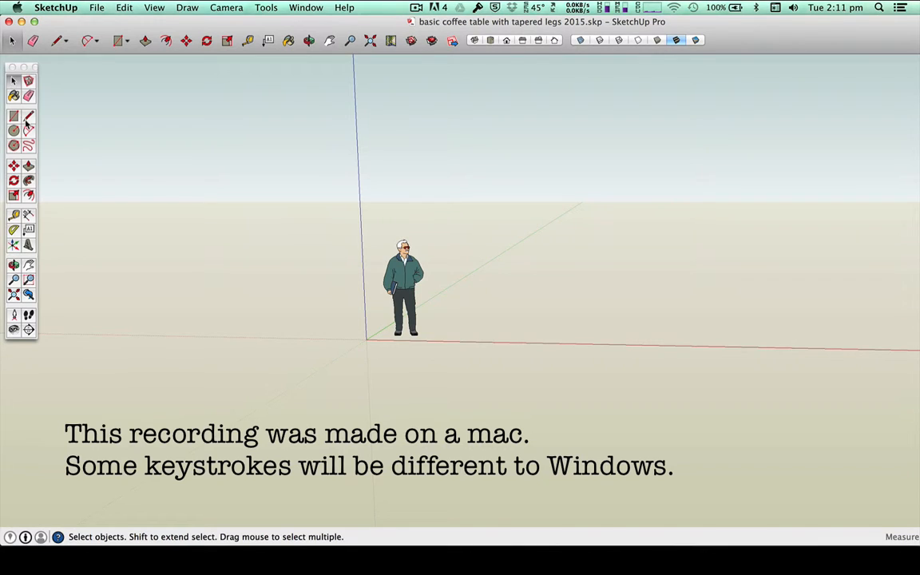
click(28, 167)
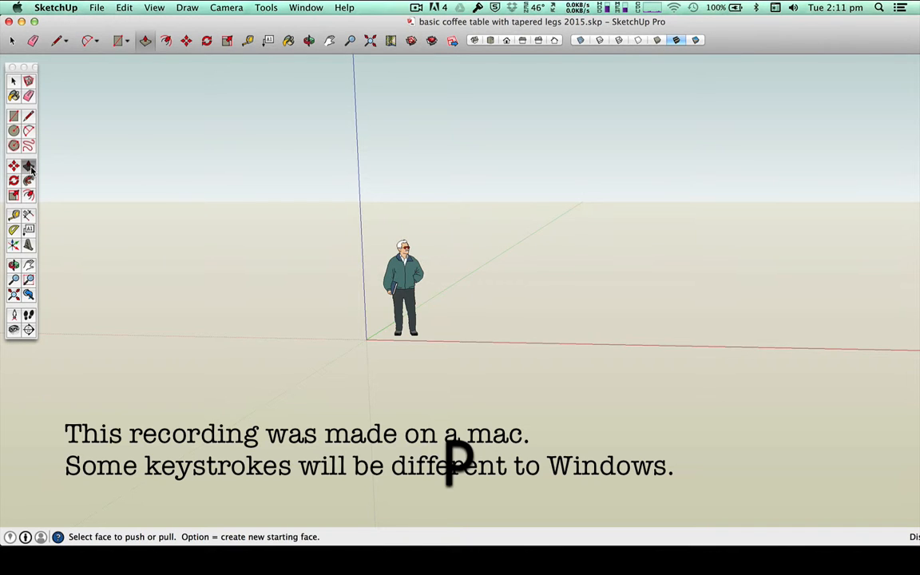
key(space)
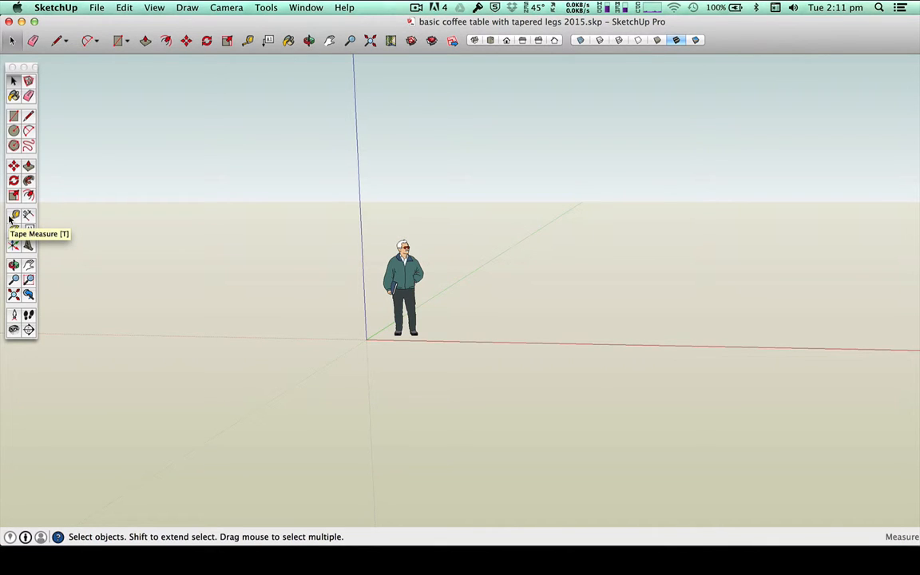
key(t)
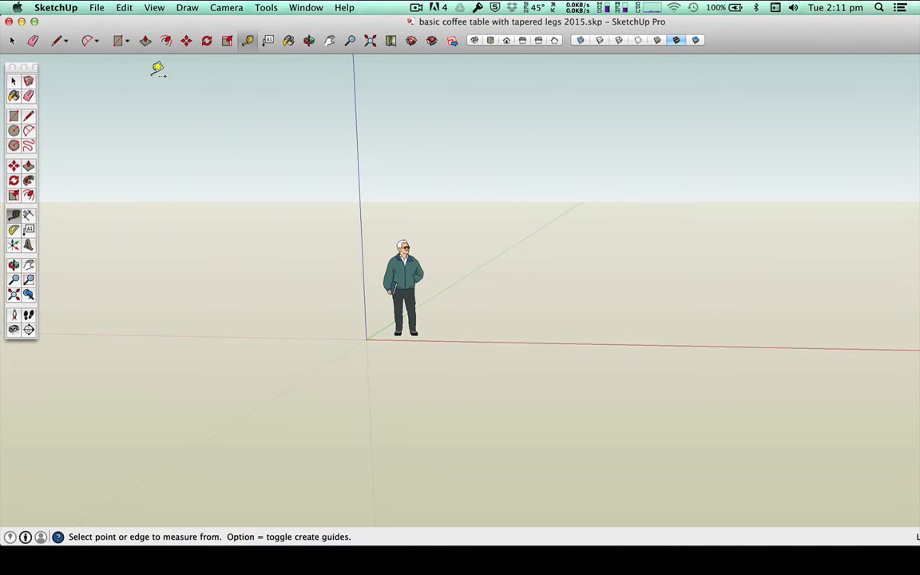
click(94, 8)
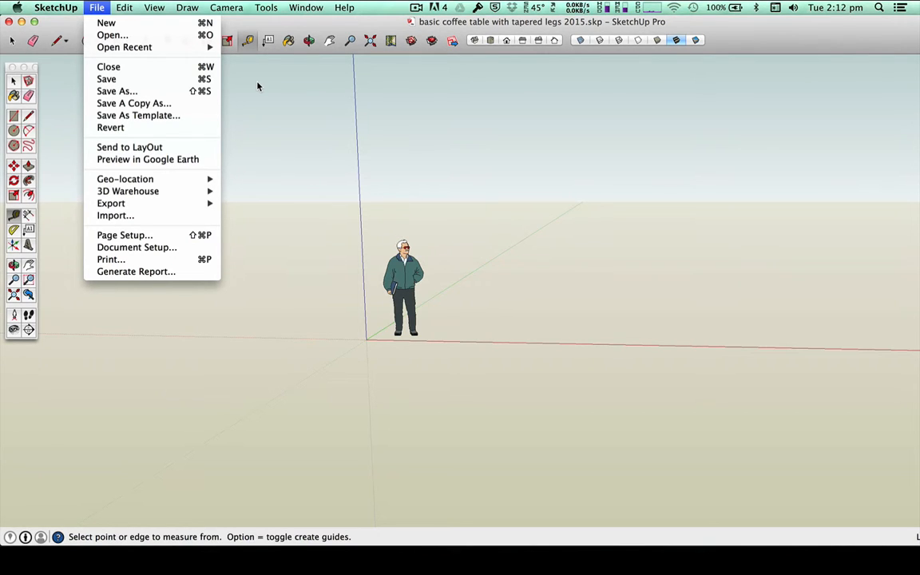
click(472, 51)
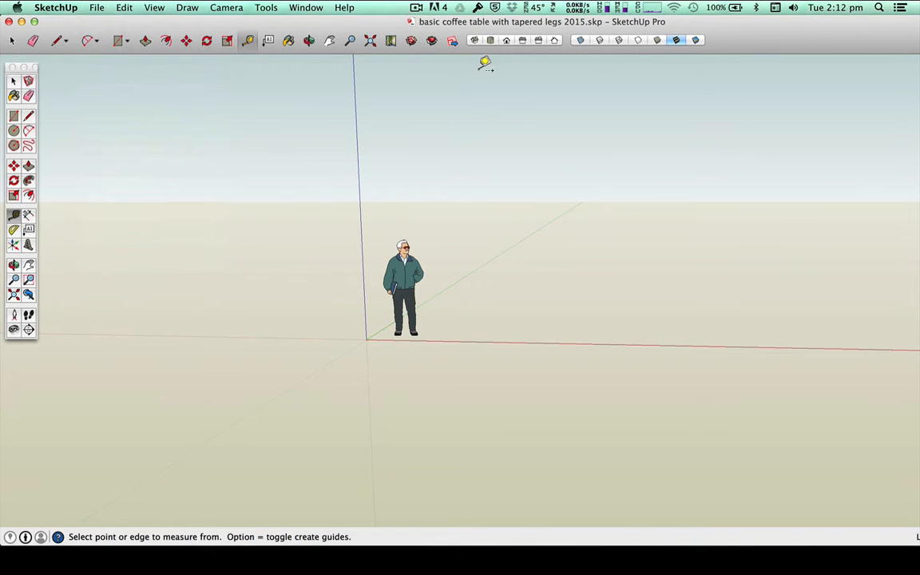
Step: Preview the standing figure in X-ray mode from a zoomed-to-fit isometric view, and restore opaque Shaded With Textures display
click(579, 41)
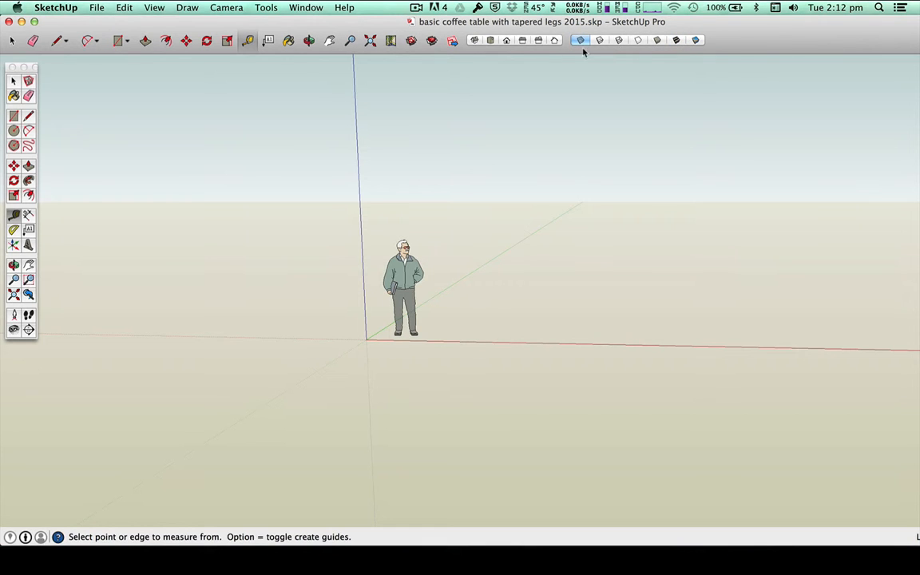
click(479, 40)
click(478, 39)
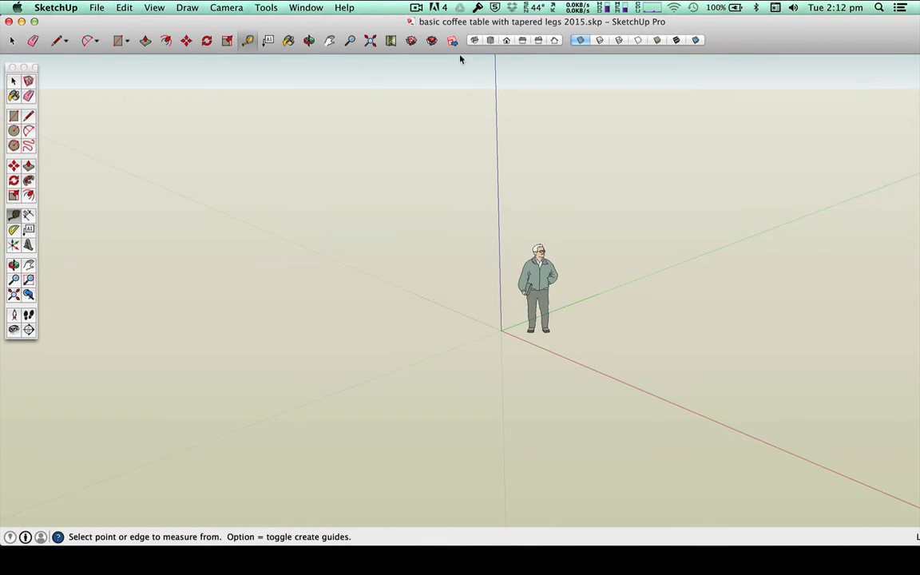
click(13, 295)
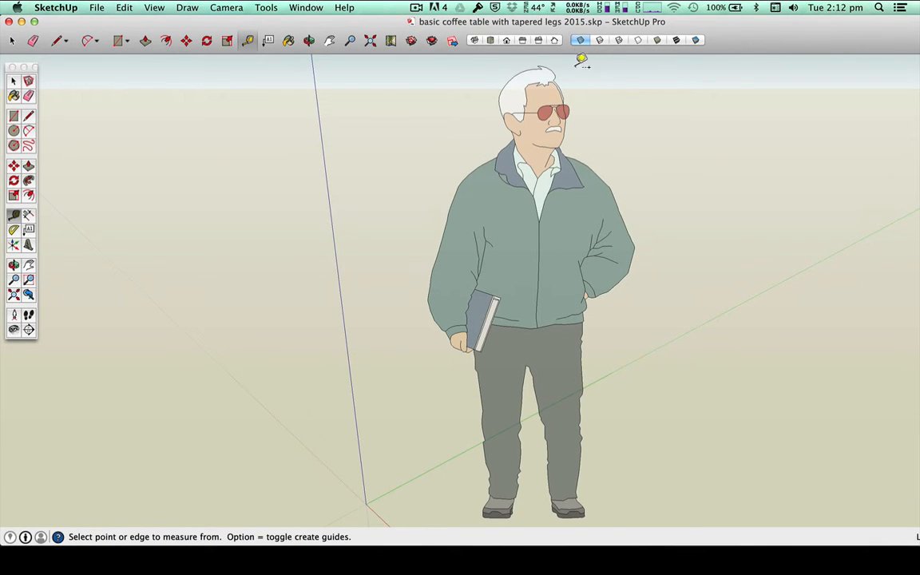
click(676, 40)
click(580, 40)
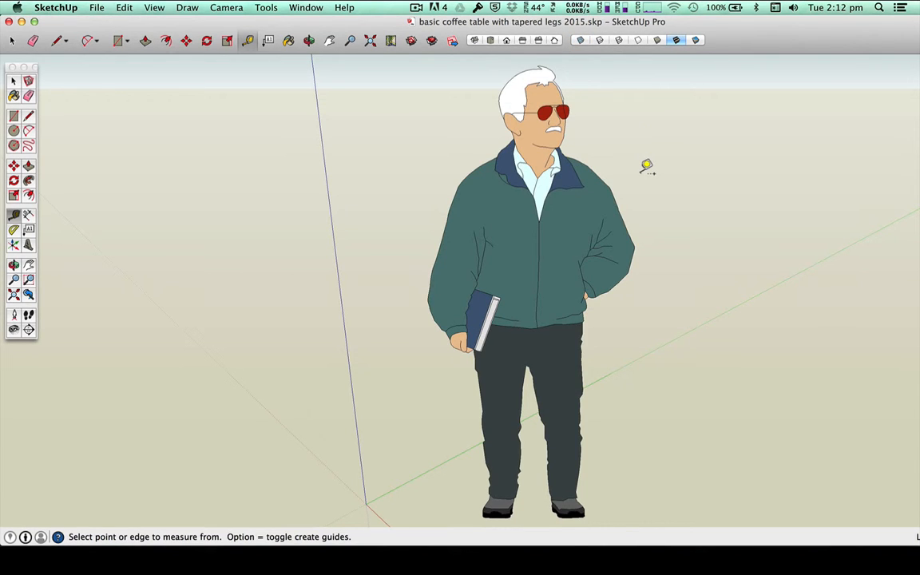
scroll(646, 166, down, 5)
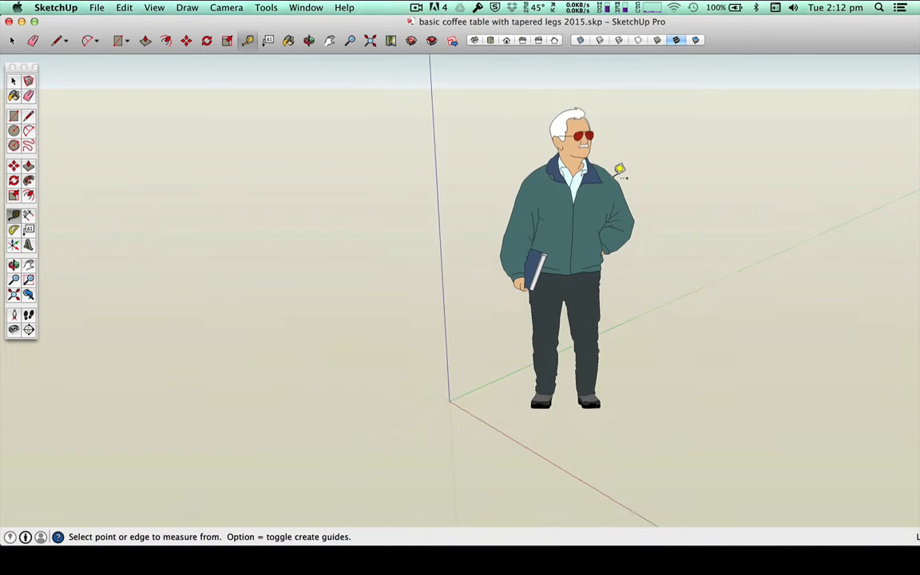
middle_drag(414, 417, 722, 158)
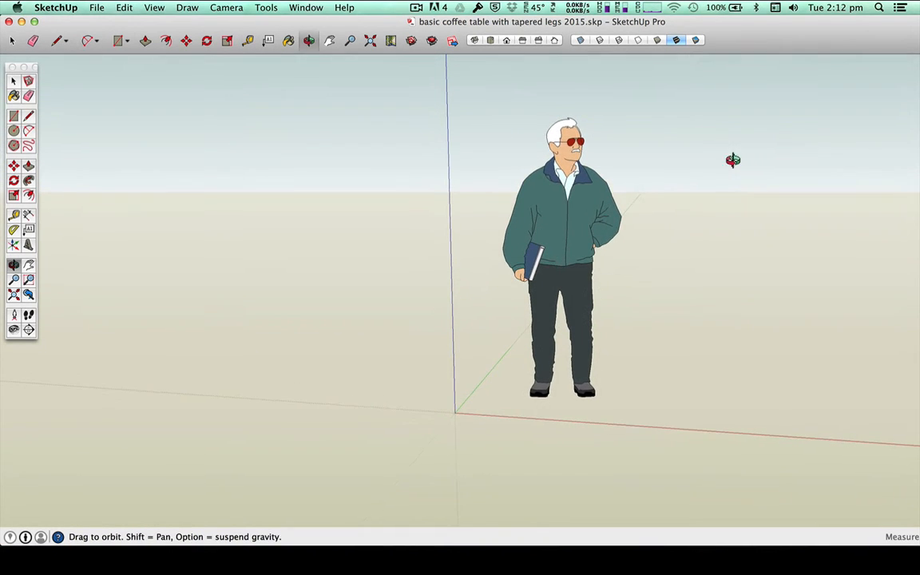
Step: Set the model's length units to Millimeters in Model Info and close the dialog
click(305, 8)
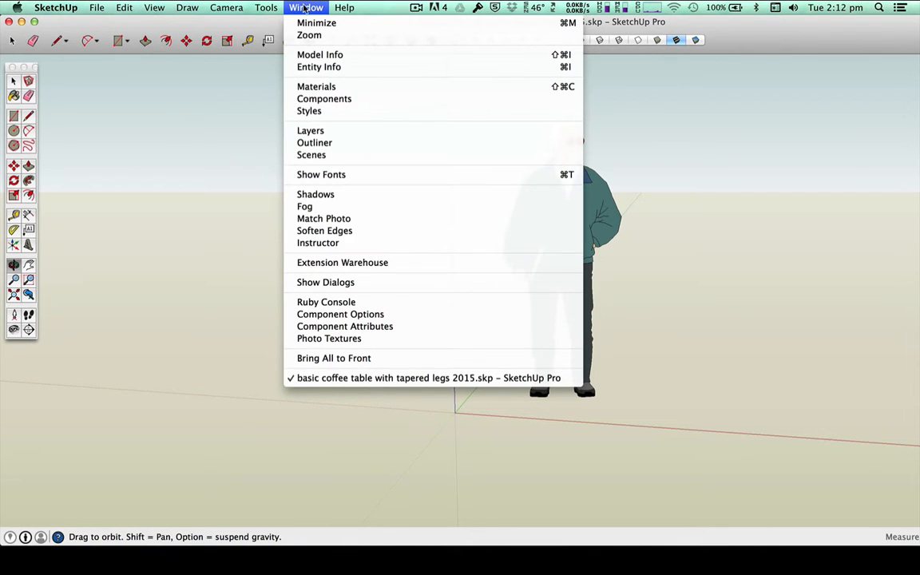
click(320, 55)
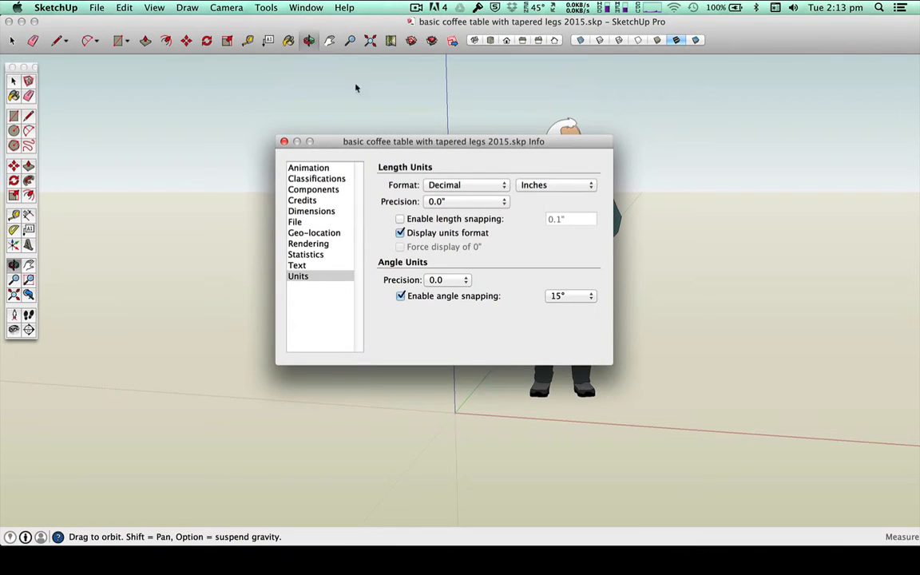
click(543, 188)
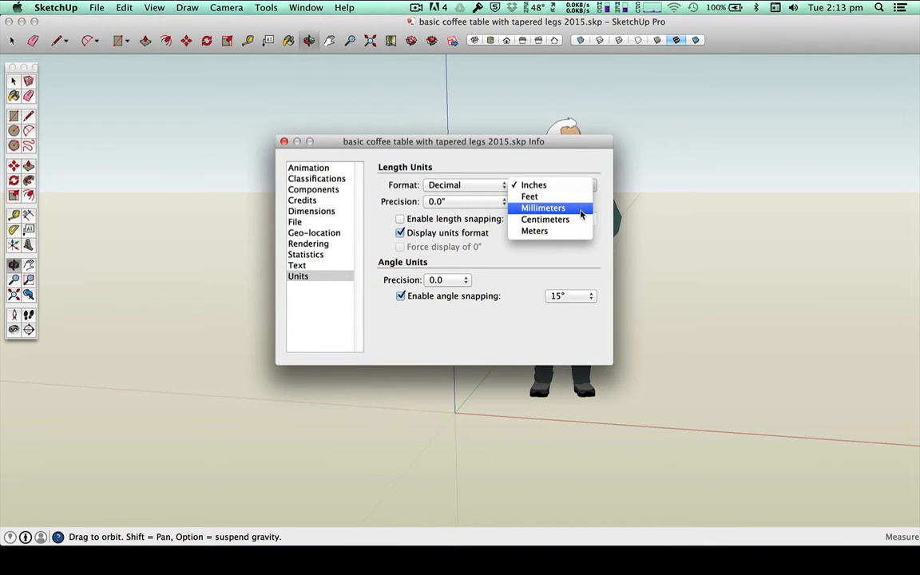
click(582, 209)
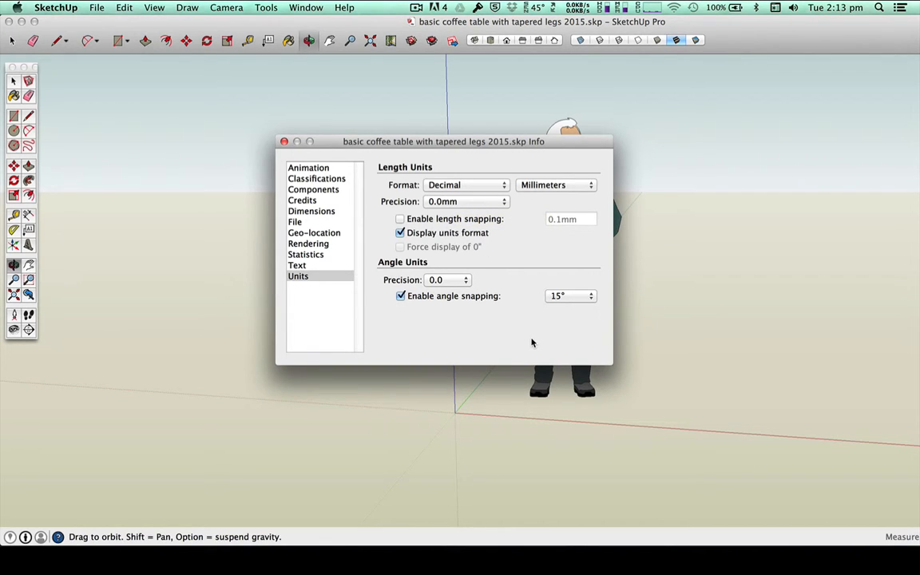
click(284, 142)
Step: Turn off Sky and Ground in the current style's background settings
click(305, 7)
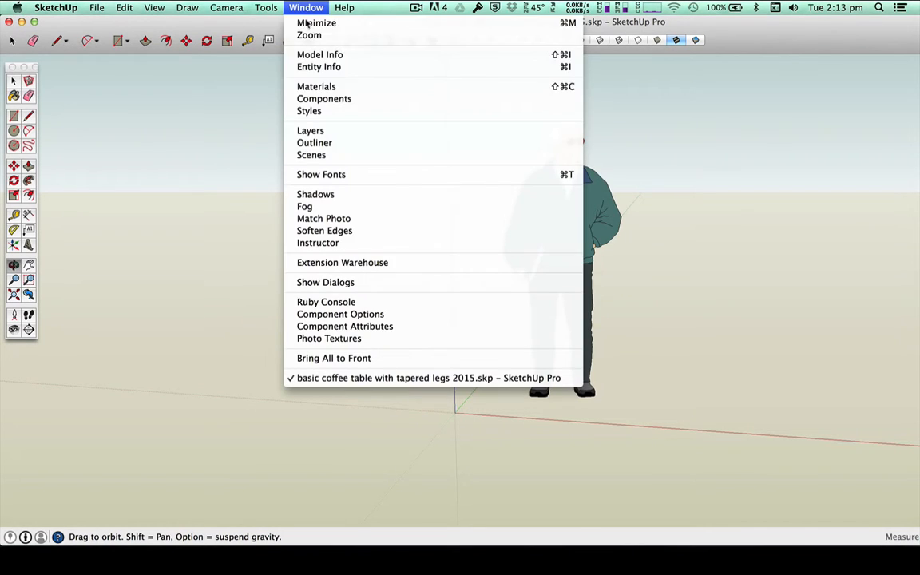
click(355, 112)
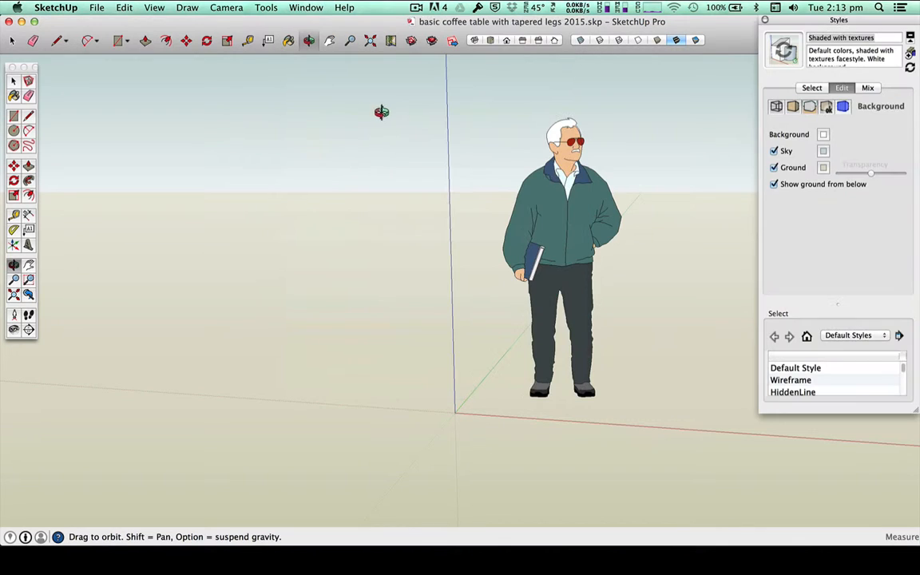
click(809, 109)
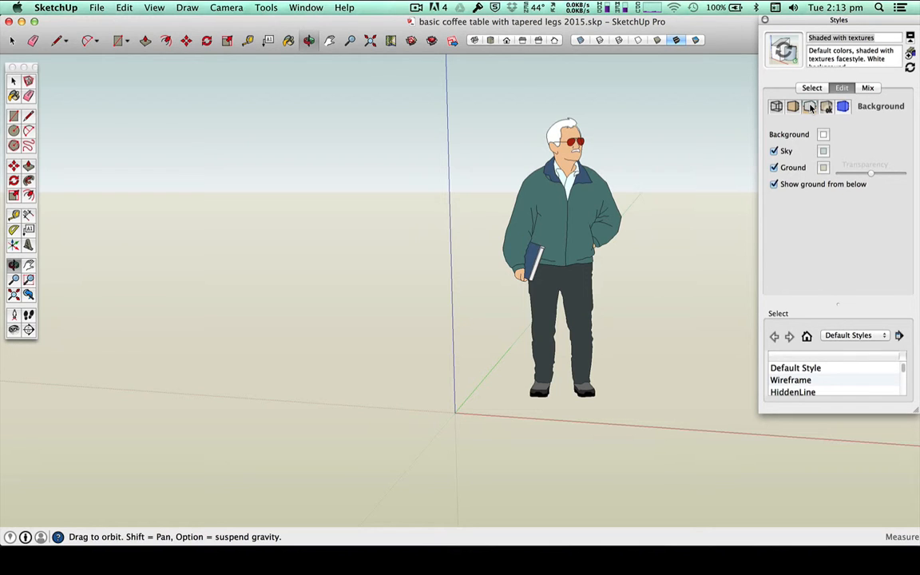
click(774, 151)
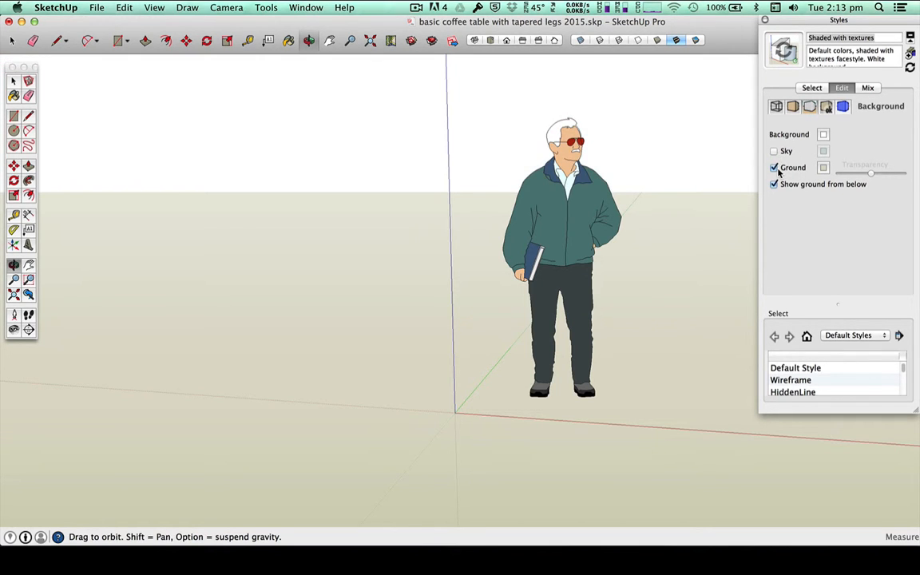
click(774, 169)
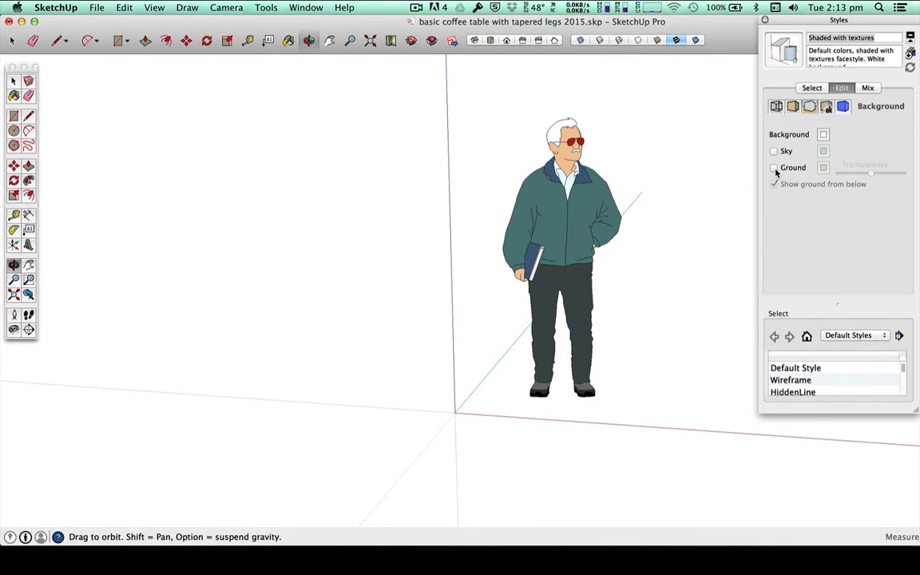
Step: Try magenta from the Apple colour list as the style's background colour, and set the background back to white
click(823, 135)
click(728, 219)
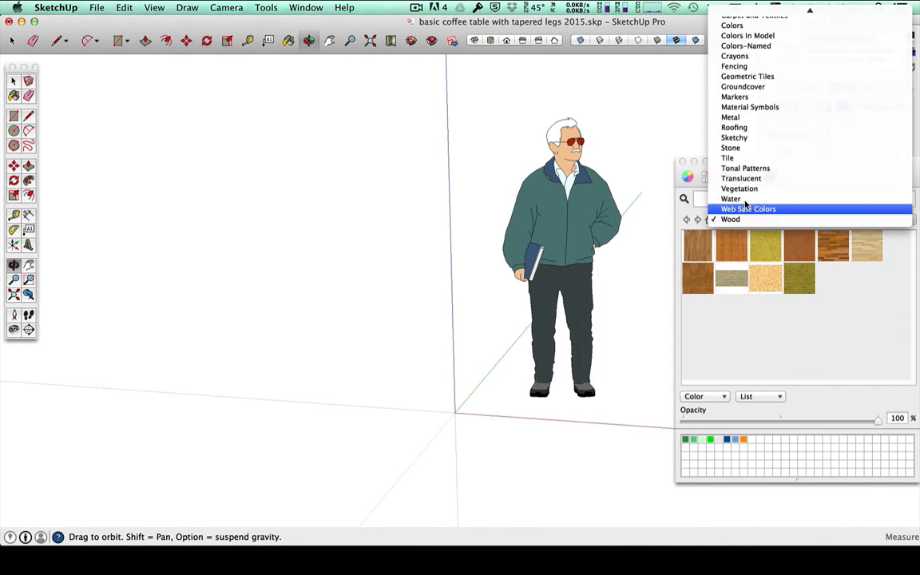
click(729, 13)
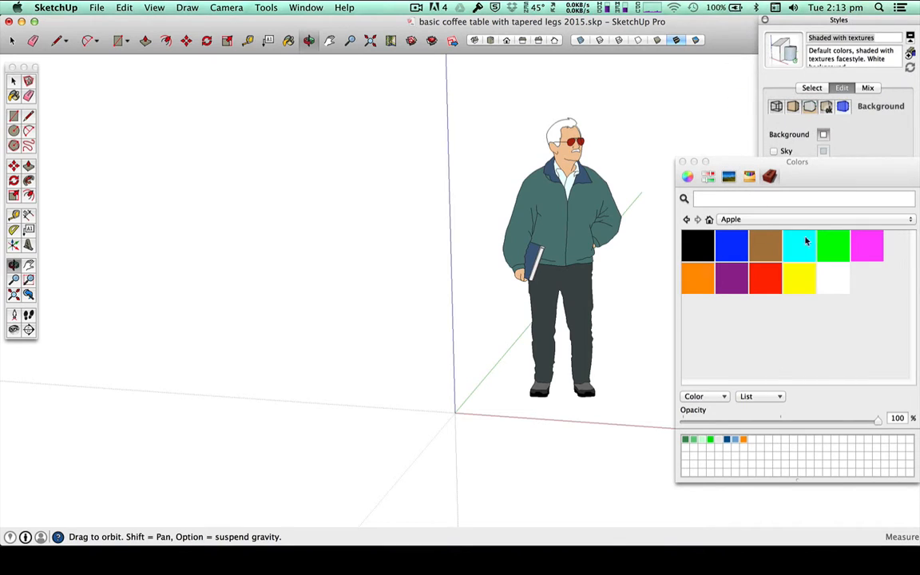
click(869, 243)
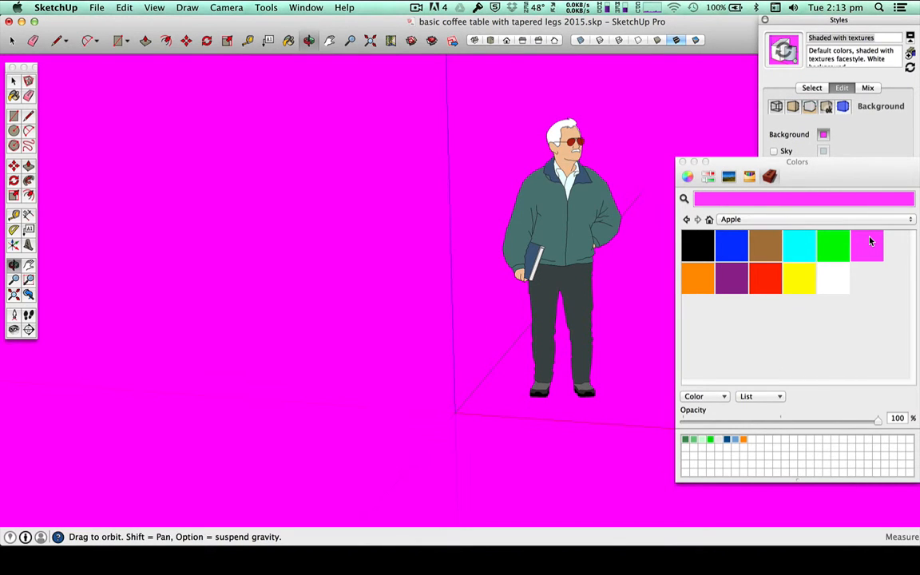
click(838, 289)
click(683, 162)
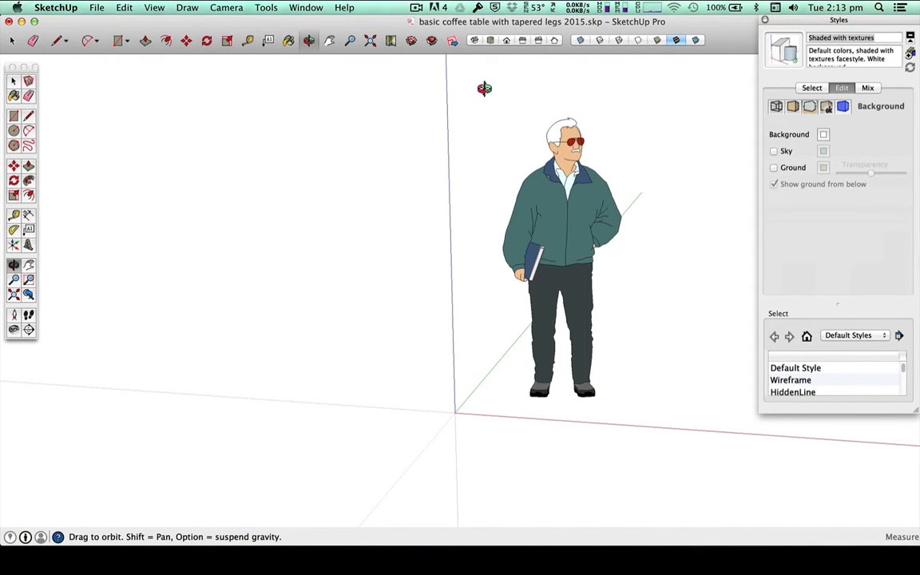
Step: Delete the standing figure from the model and collapse the Styles window
key(space)
drag(485, 88, 699, 462)
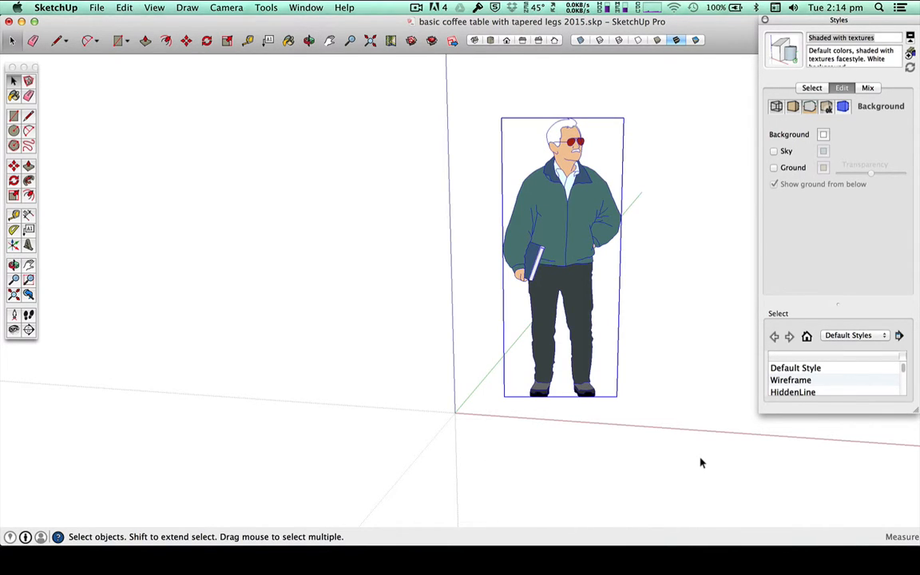
key(Delete)
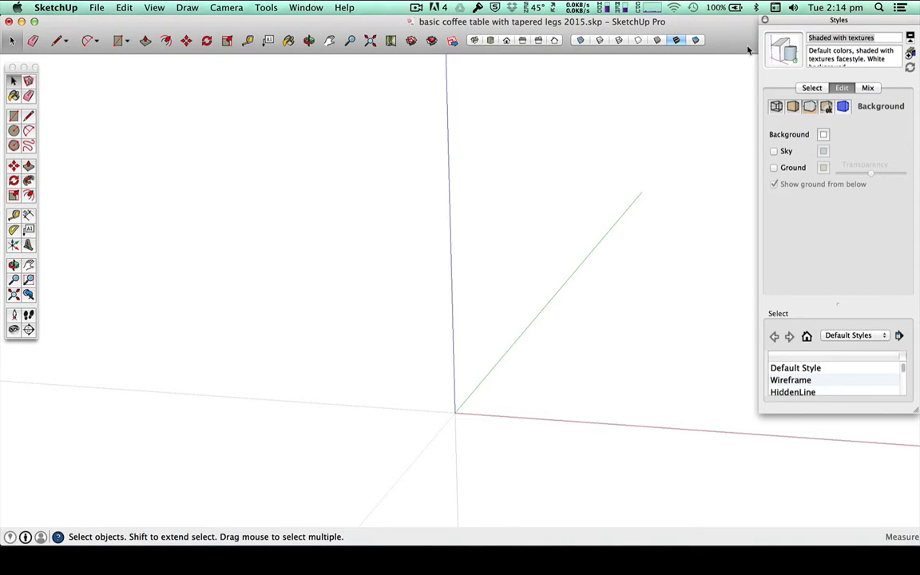
click(765, 21)
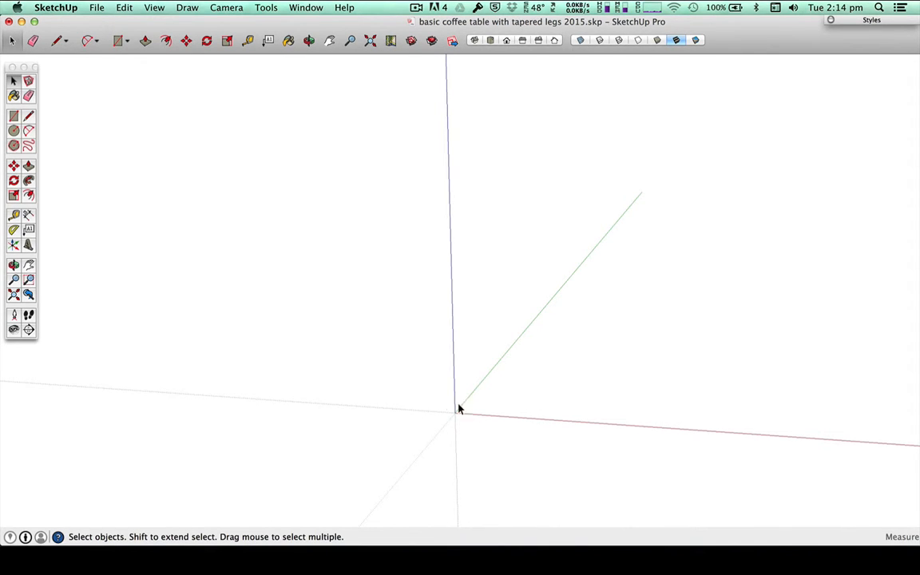
middle_drag(606, 304, 658, 313)
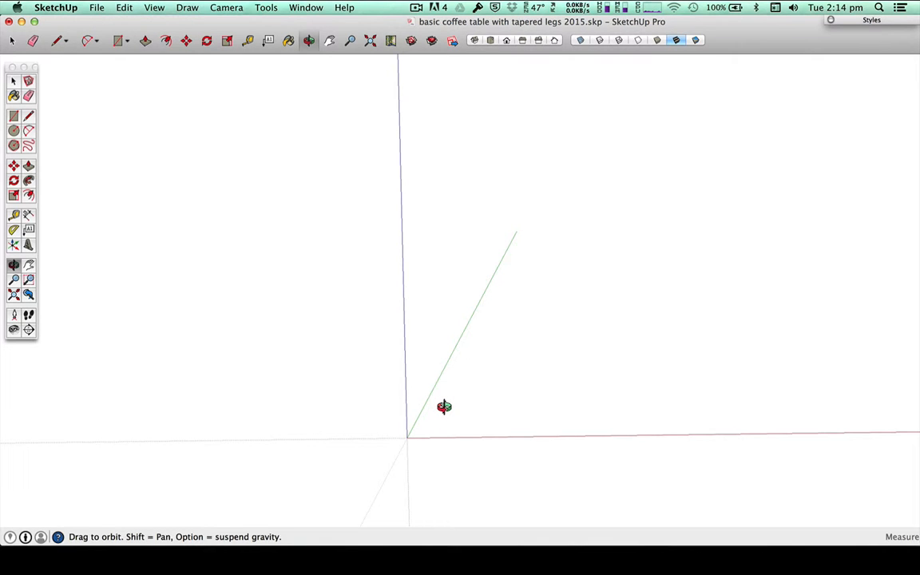
drag(459, 462, 439, 285)
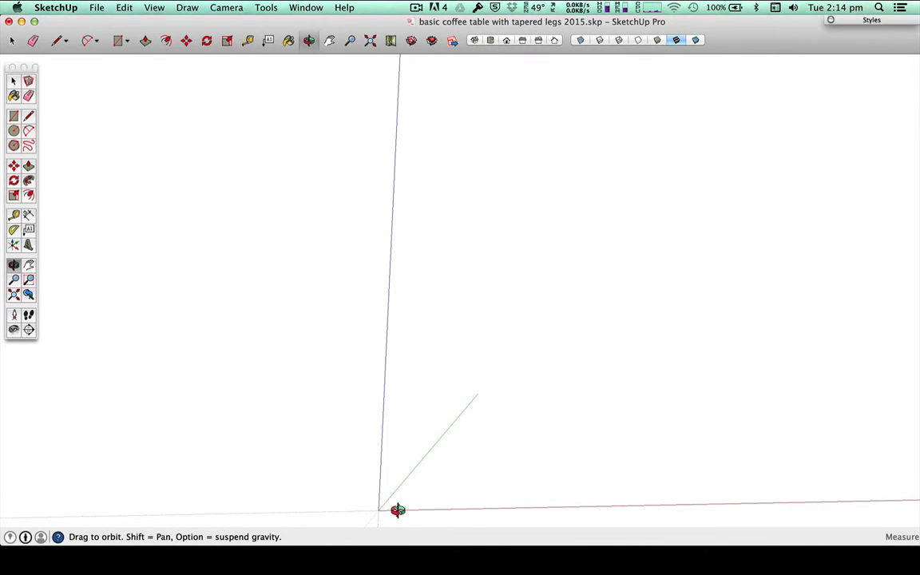
key(h)
drag(386, 499, 444, 444)
drag(422, 448, 416, 449)
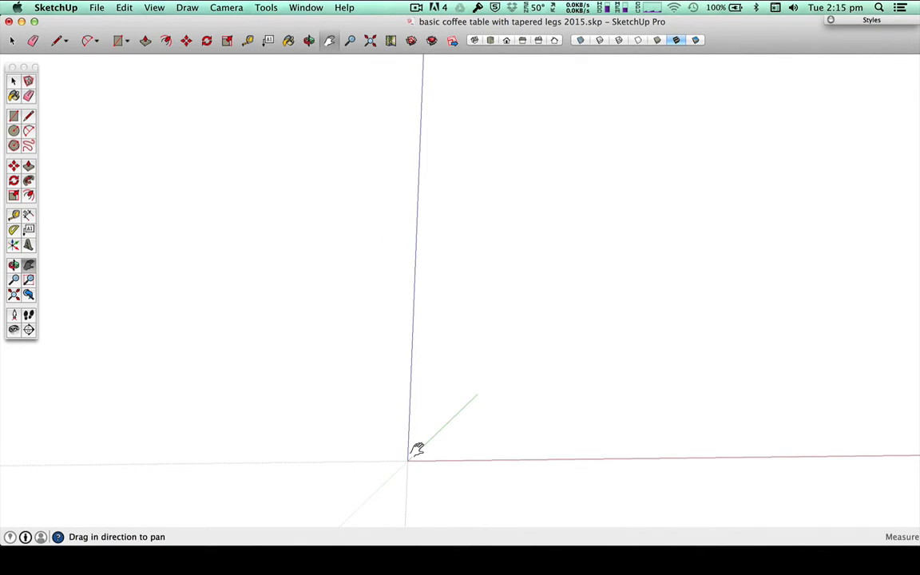
Step: Resize the SketchUp window to fit the screen width so that the whole Measurements field is visible
click(34, 22)
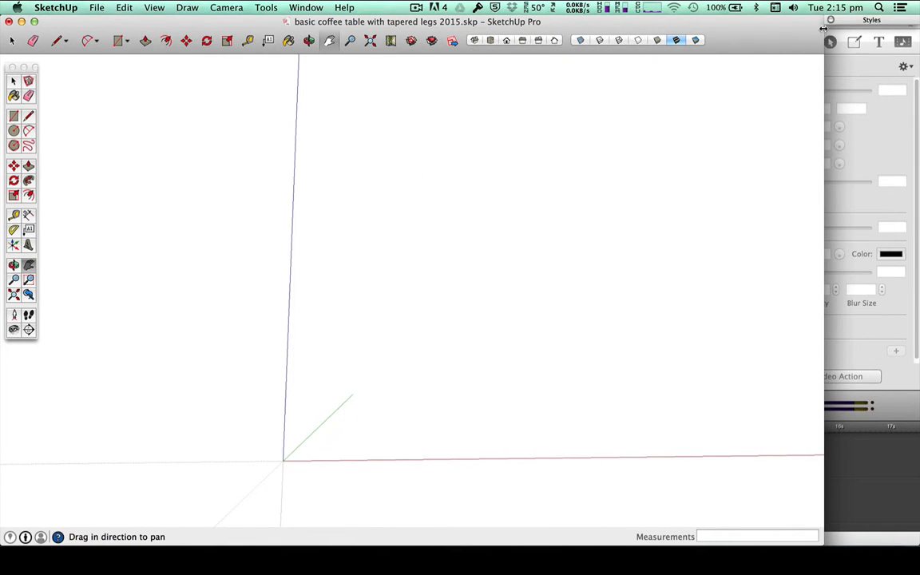
drag(822, 29, 919, 41)
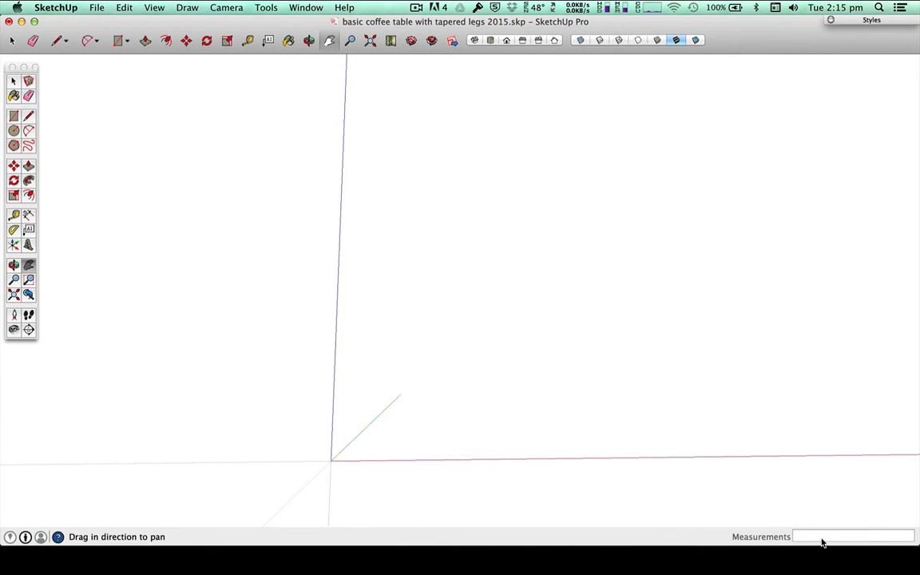
Step: With the Line tool active, examine the coffee table's dimensions in the Acrobat PDF drawing and return to SketchUp
key(l)
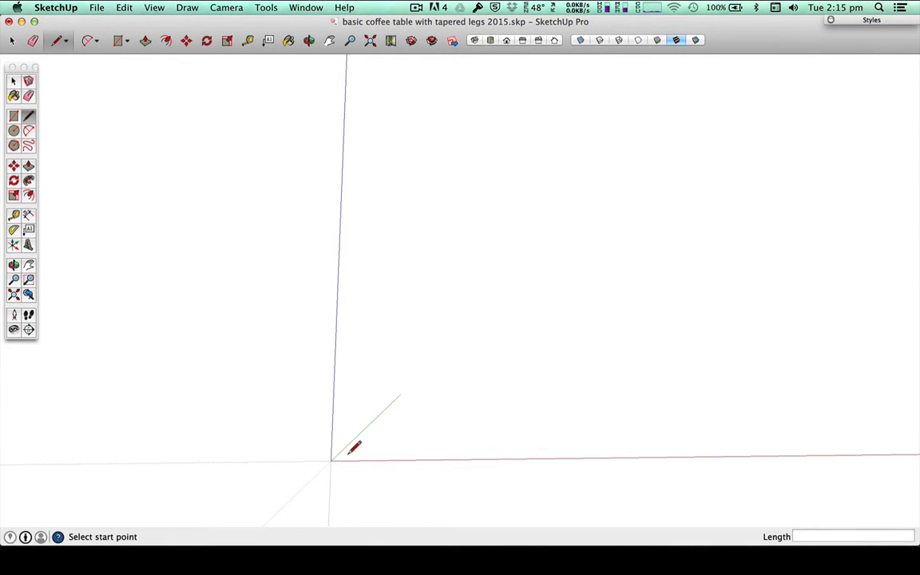
key(super+Tab)
key(super+Tab)
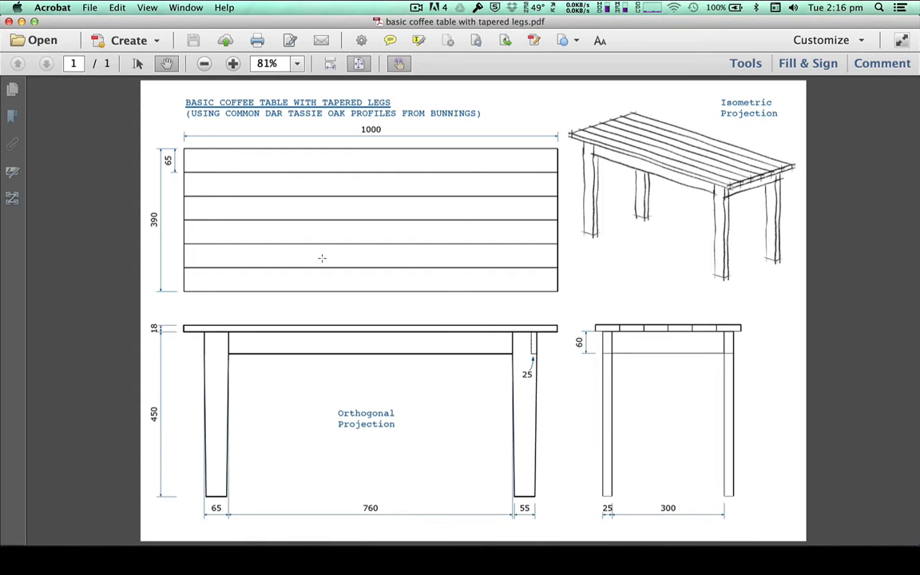
key(super+Tab)
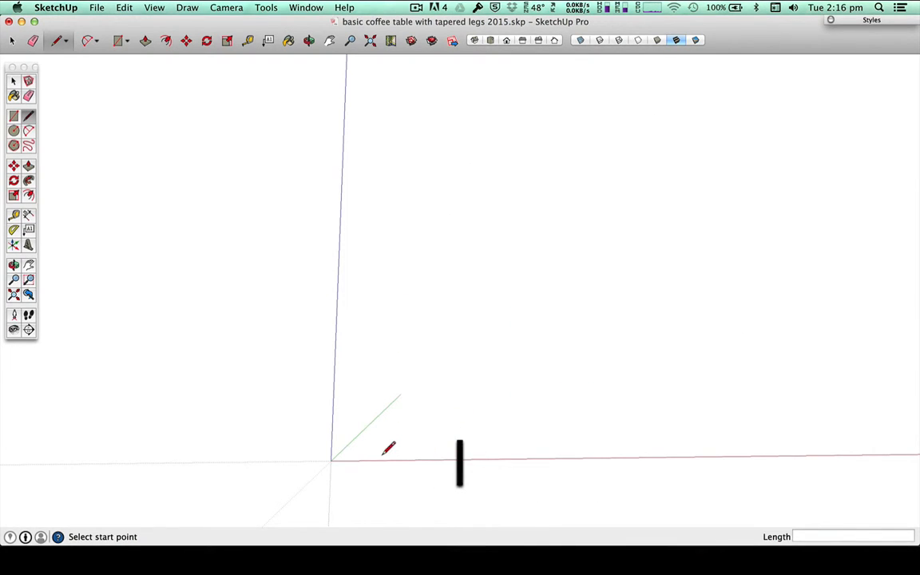
Step: Draw a 65 mm line parallel to the red axis, starting just beyond the origin
click(354, 453)
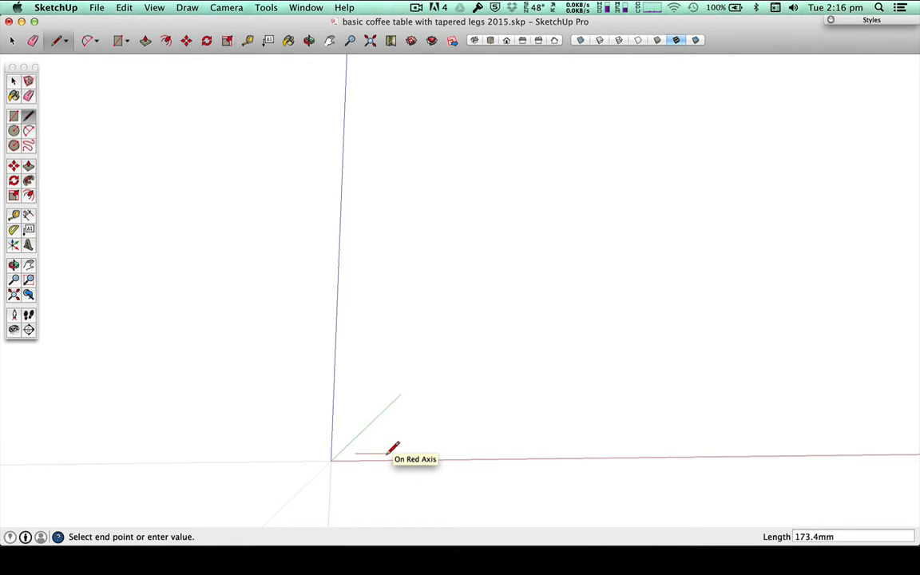
scroll(403, 446, up, 5)
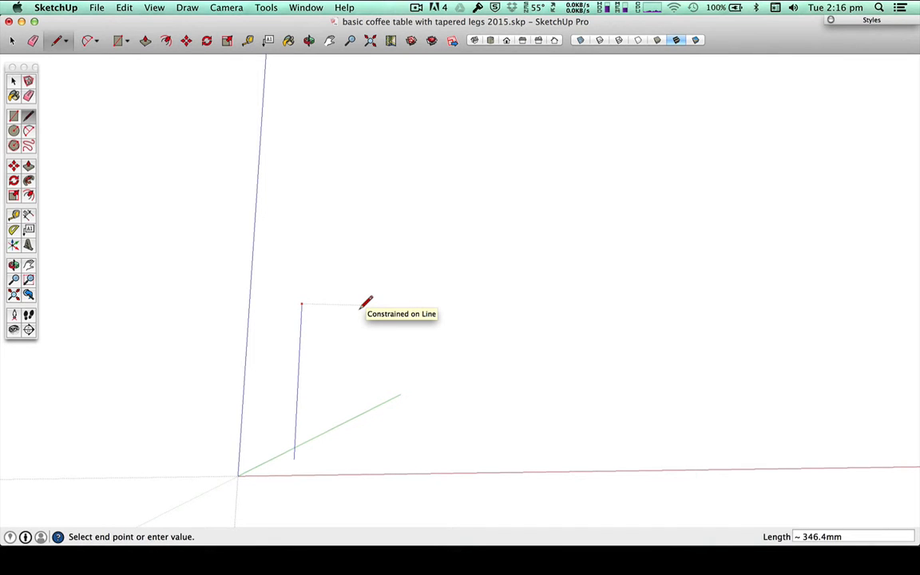
key(Left)
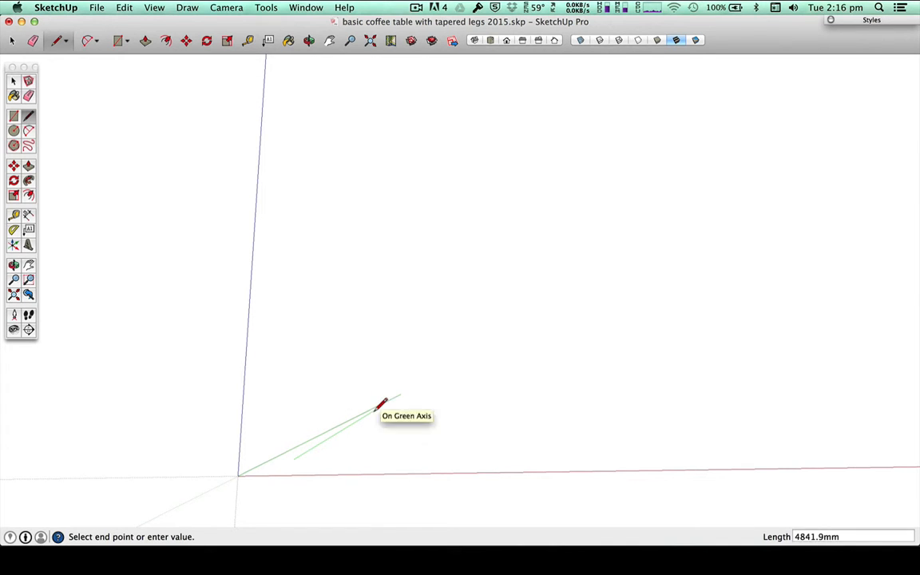
key(Left)
key(Left)
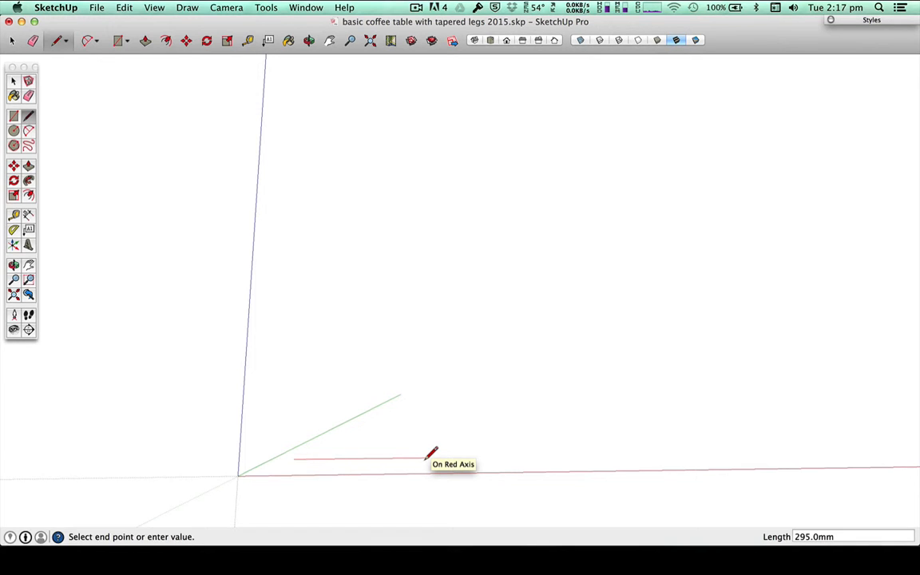
text(65)
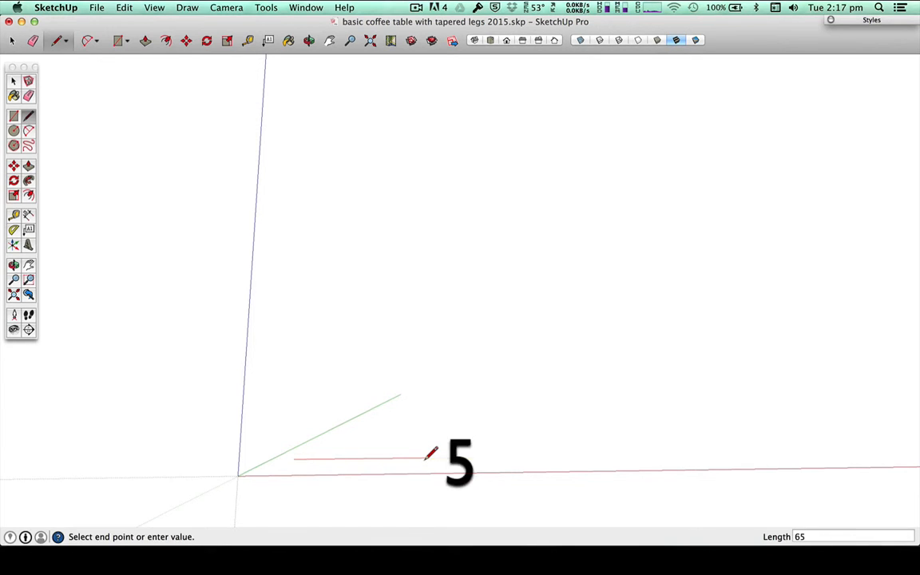
key(Return)
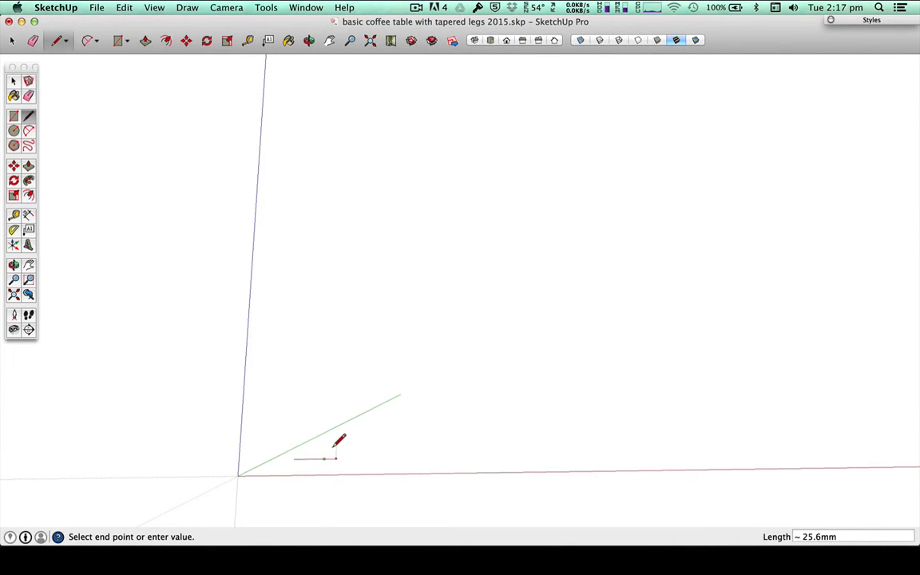
key(Escape)
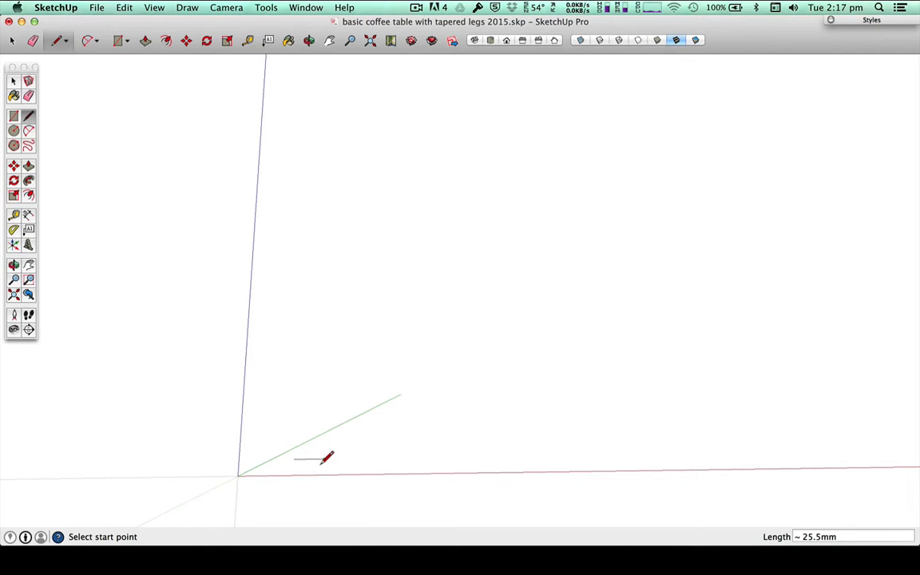
Step: Draw a 25 mm line along the green direction from the far end of the 65 mm line
click(324, 459)
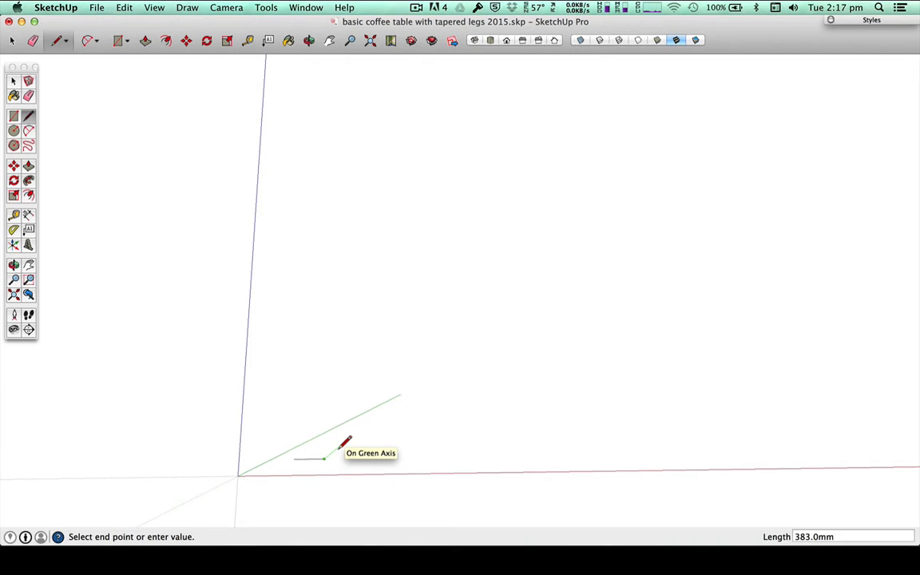
text(25)
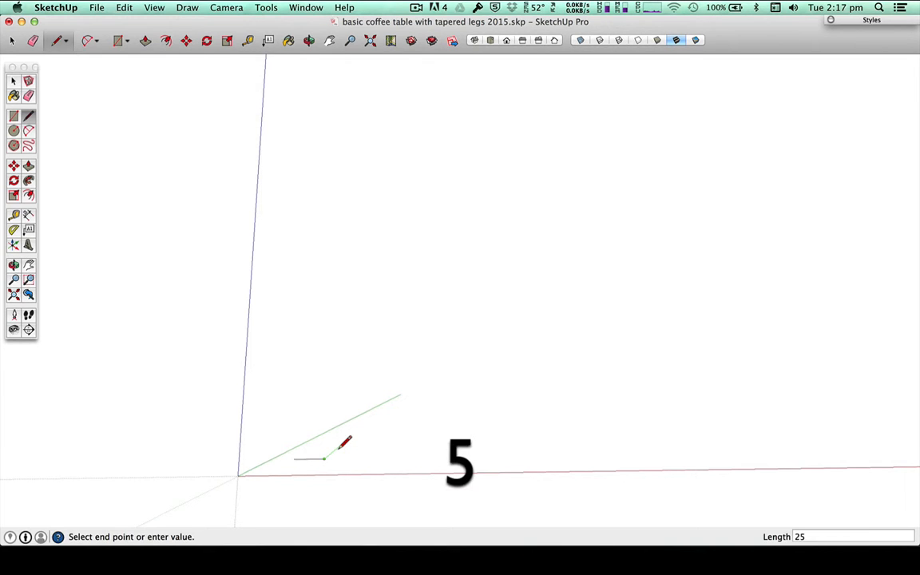
key(Return)
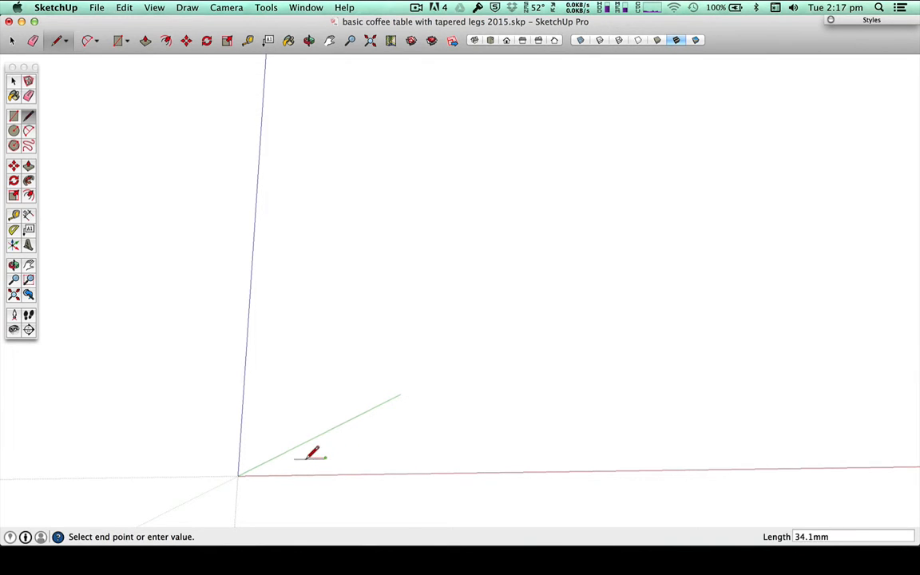
scroll(303, 456, up, 5)
scroll(297, 461, up, 8)
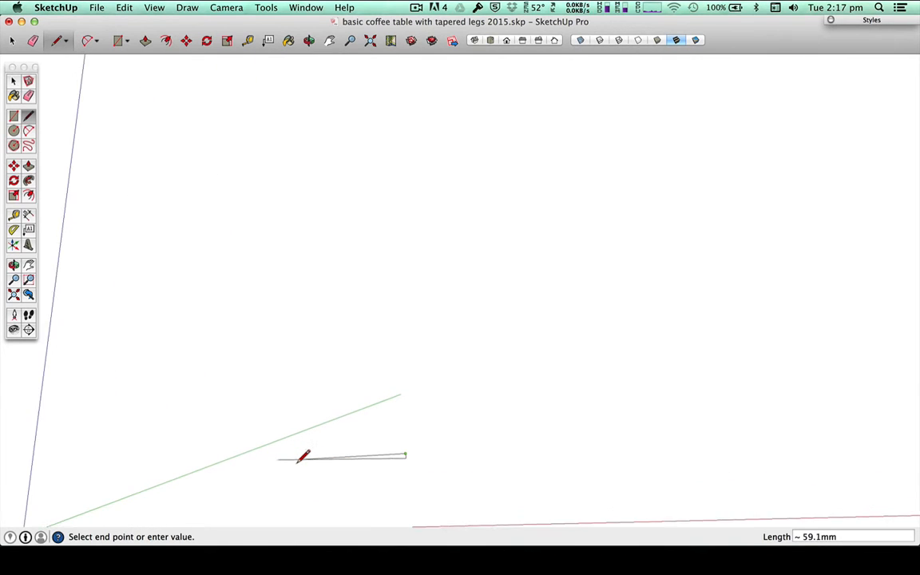
key(Escape)
click(376, 439)
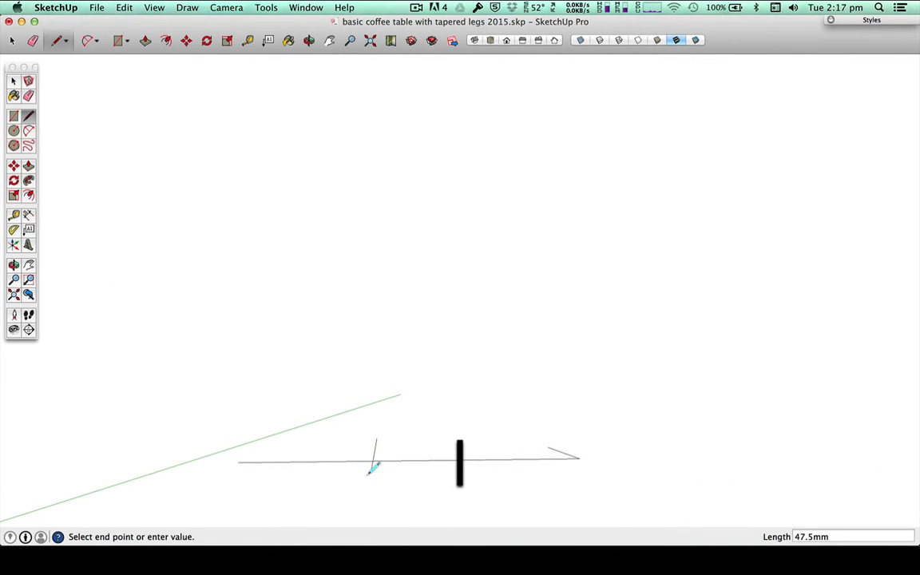
click(371, 470)
key(Escape)
key(super+z)
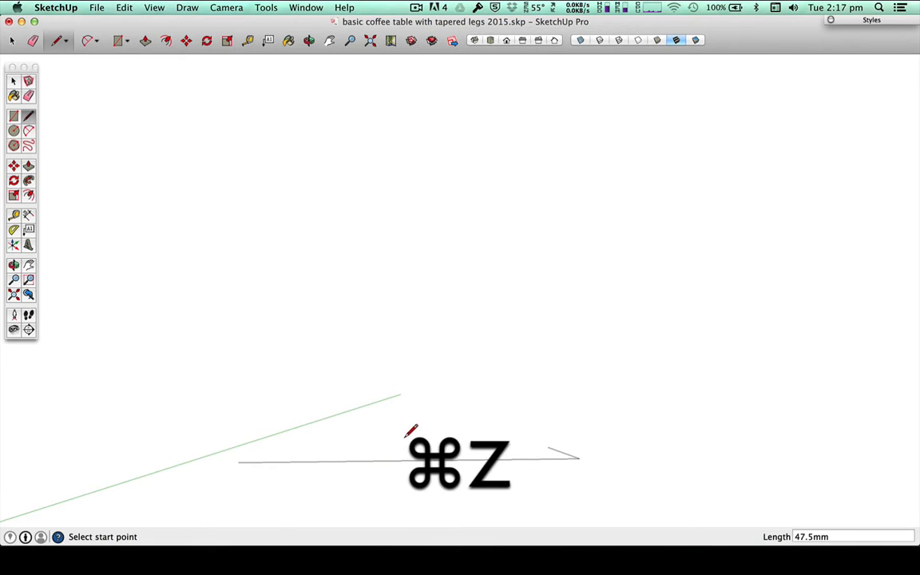
Step: Close the rectangle with a 65 mm edge parallel to the first line and a 25 mm edge back to its start
key(o)
mouse_move(433, 427)
mouse_down()
mouse_move(427, 459)
mouse_move(389, 493)
mouse_move(479, 451)
mouse_up()
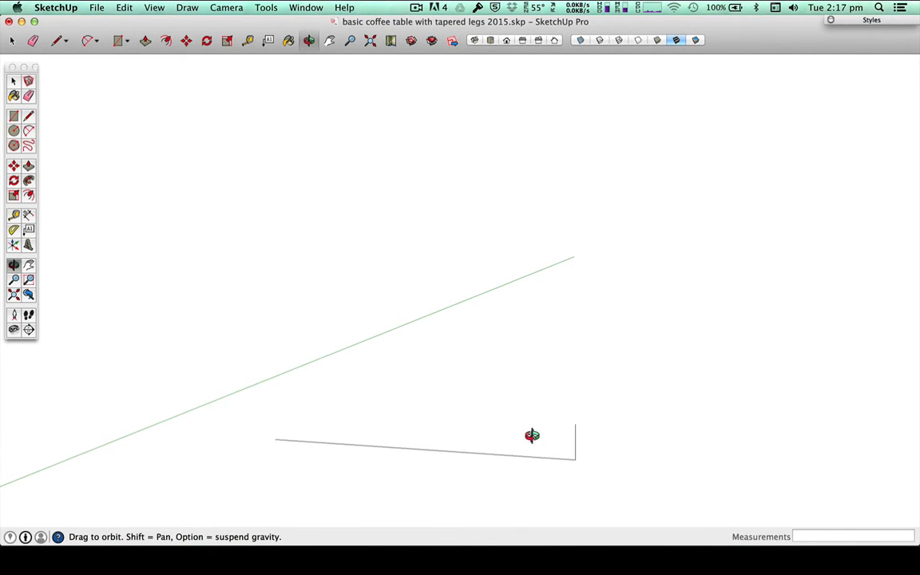
key(l)
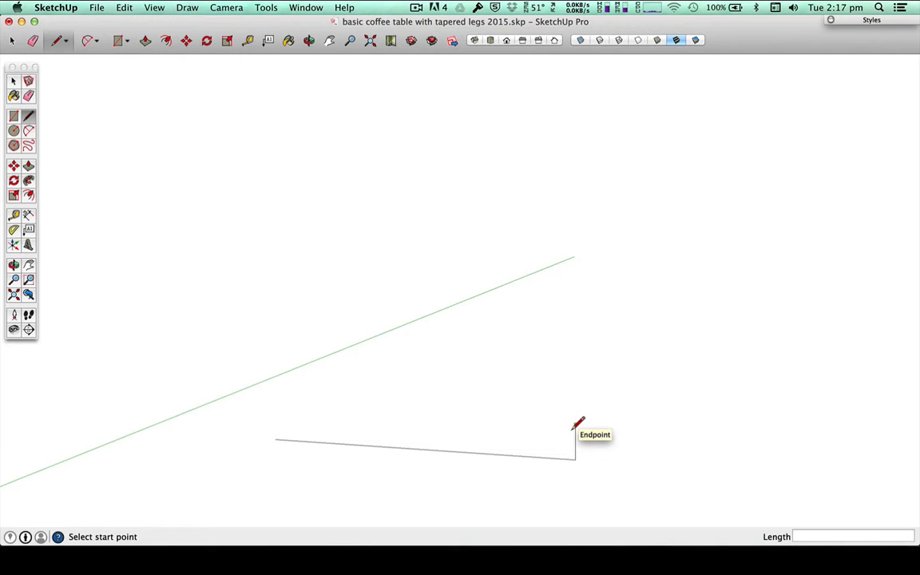
click(575, 423)
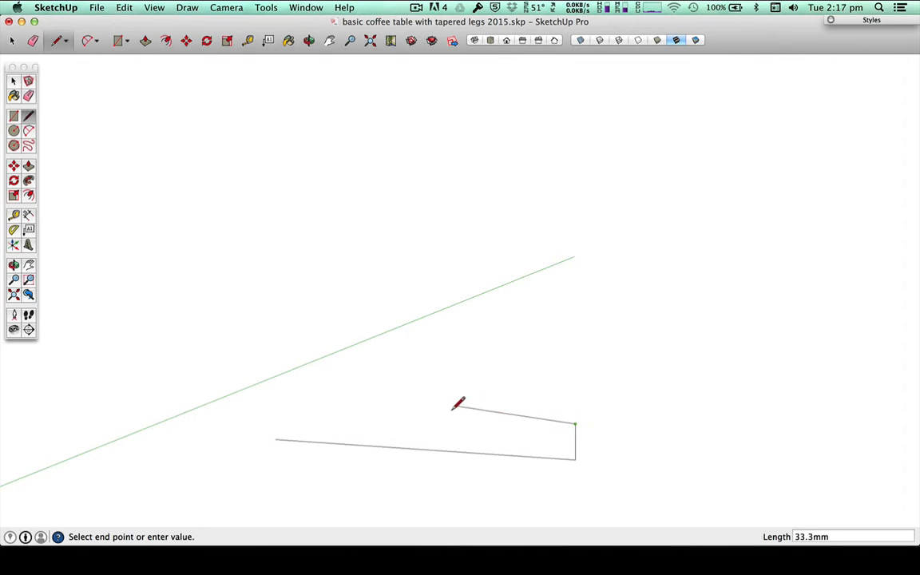
click(339, 401)
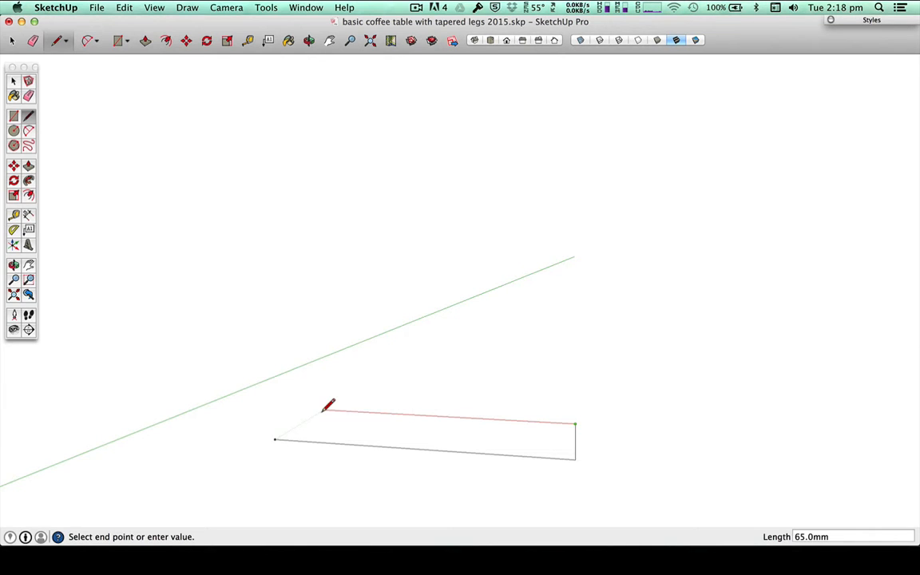
click(324, 410)
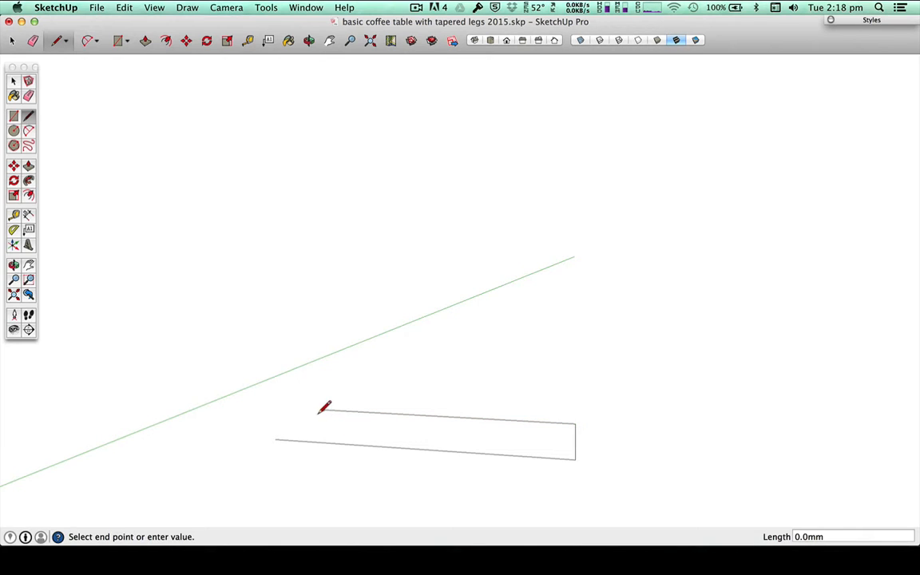
click(276, 438)
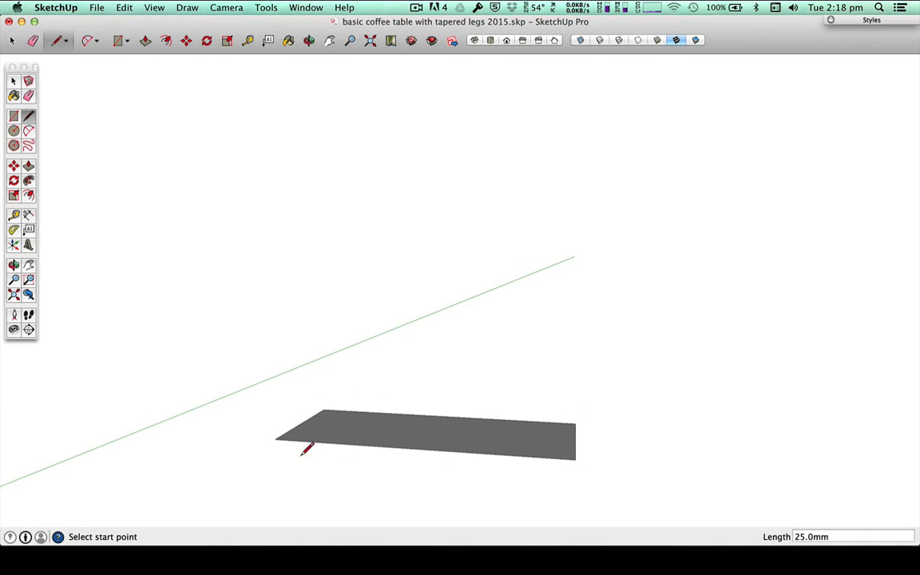
Step: Delete the rectangle's face and recreate it by retracing the 65 mm back edge between its endpoints
key(space)
click(376, 434)
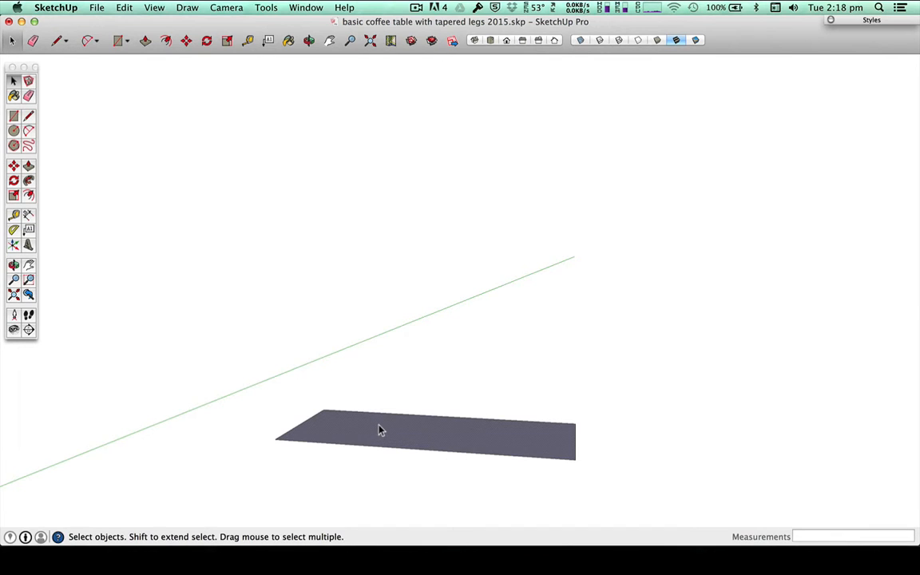
key(BackSpace)
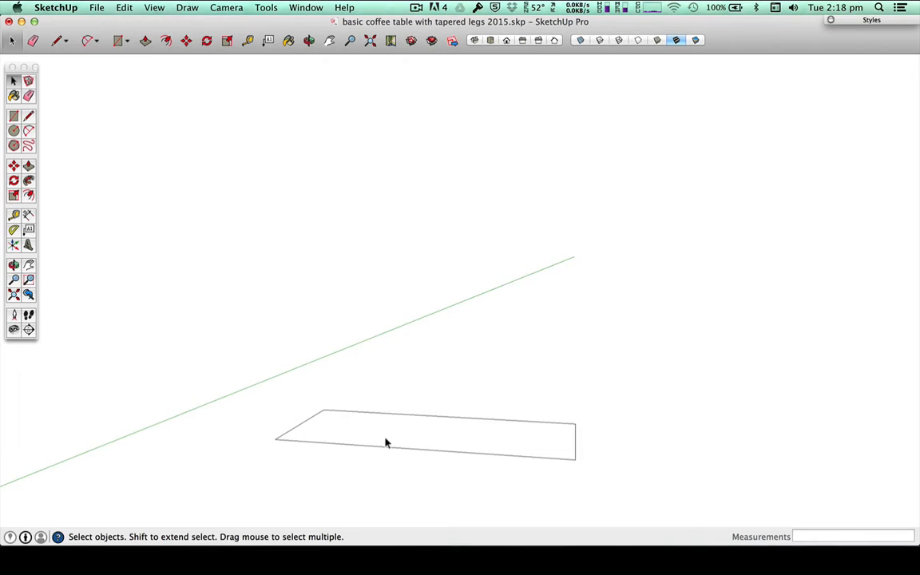
key(l)
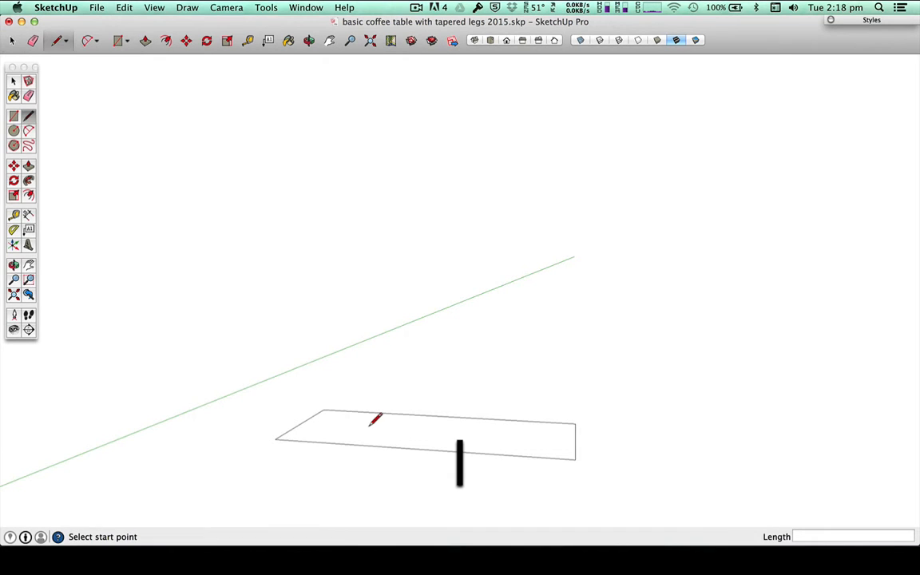
click(574, 422)
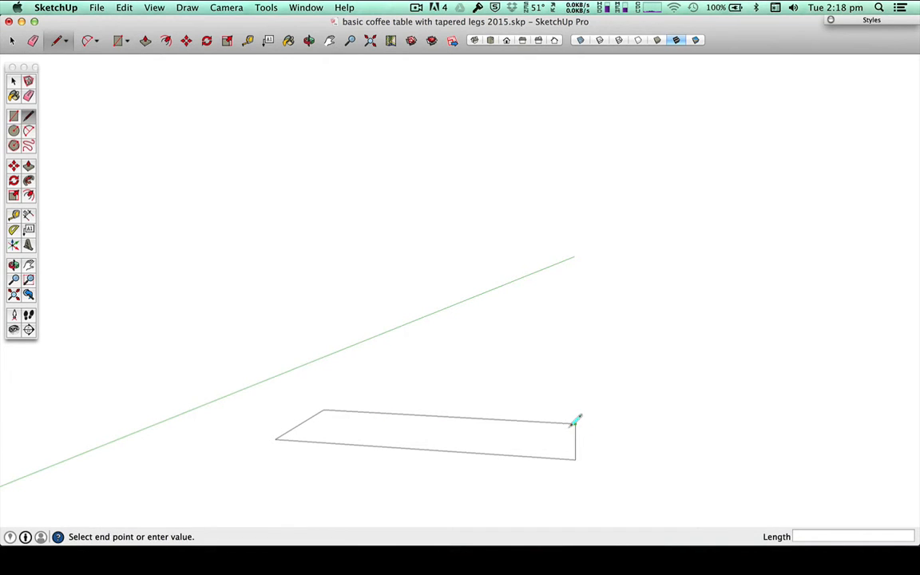
click(324, 410)
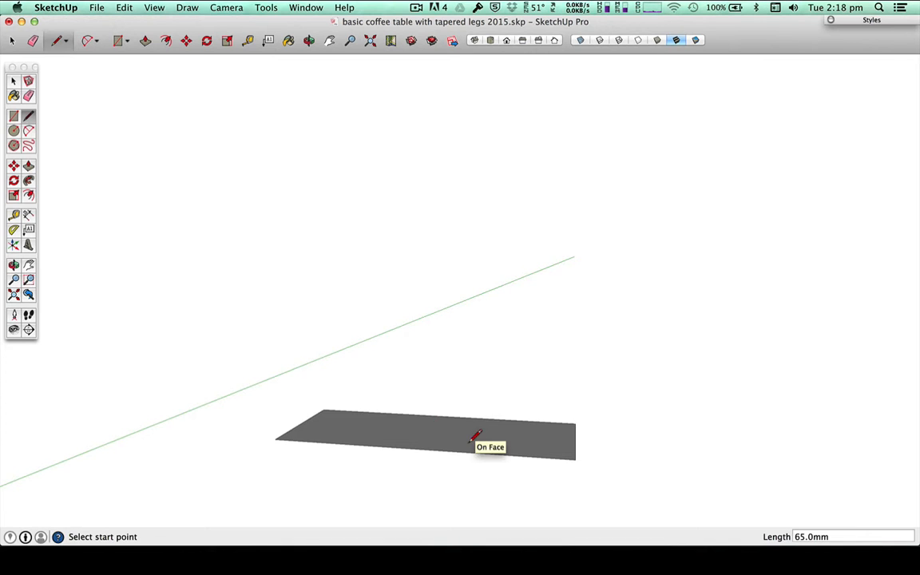
Step: Push/Pull the 65 × 25 mm rectangular face upward by 450 mm to form the leg blank
middle_drag(459, 462, 482, 520)
drag(483, 520, 442, 435)
key(z)
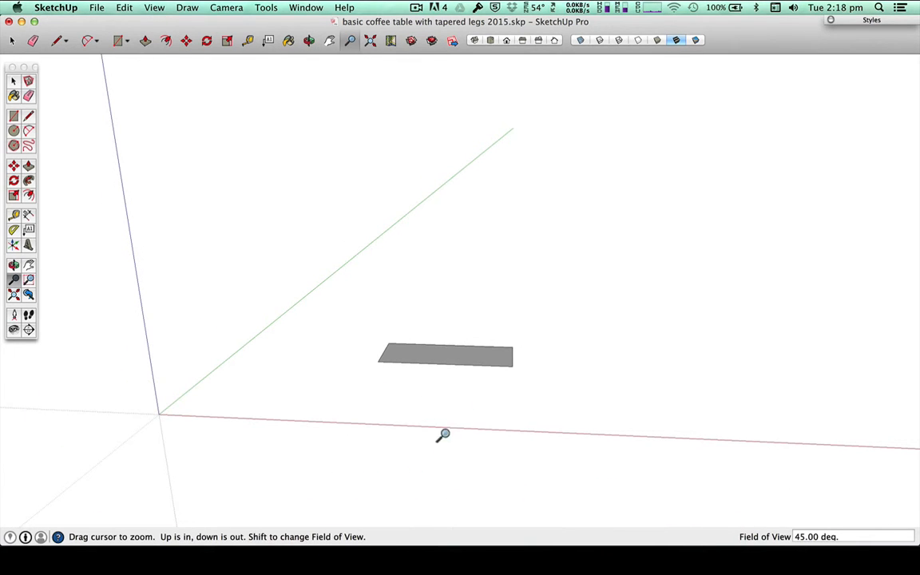
key(space)
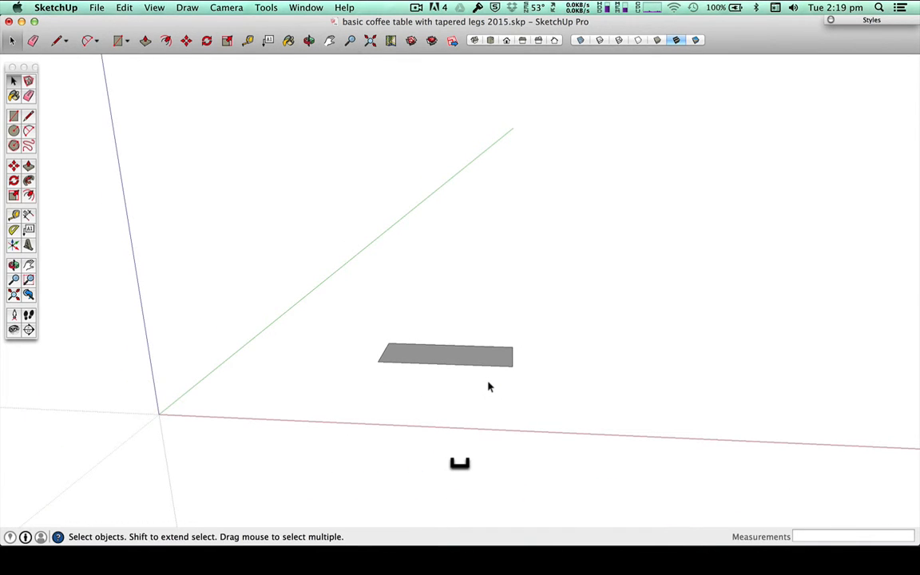
click(28, 166)
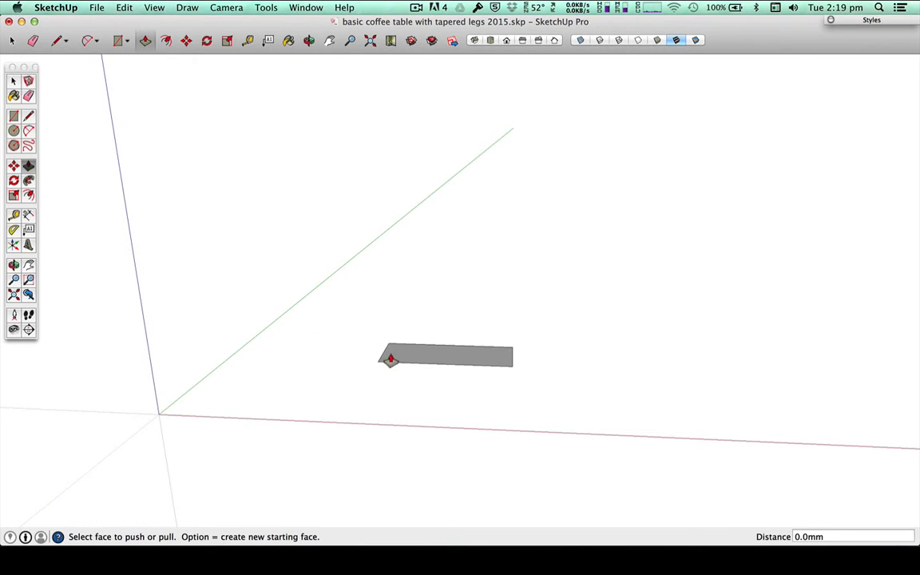
click(424, 357)
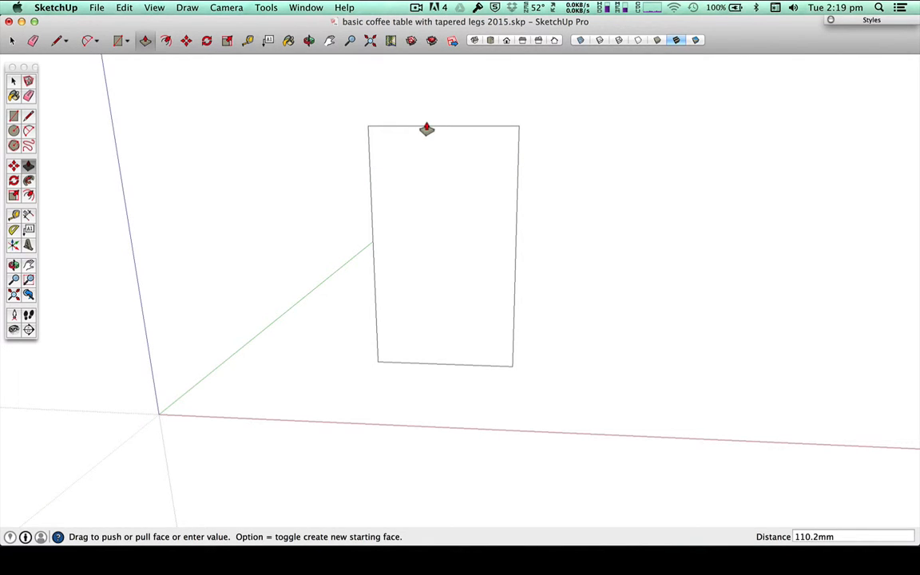
text(450)
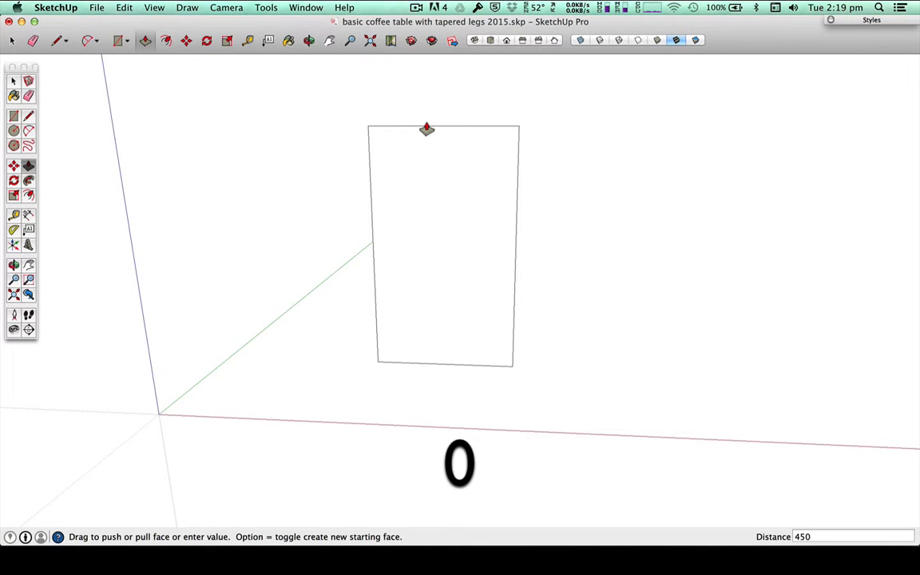
key(Return)
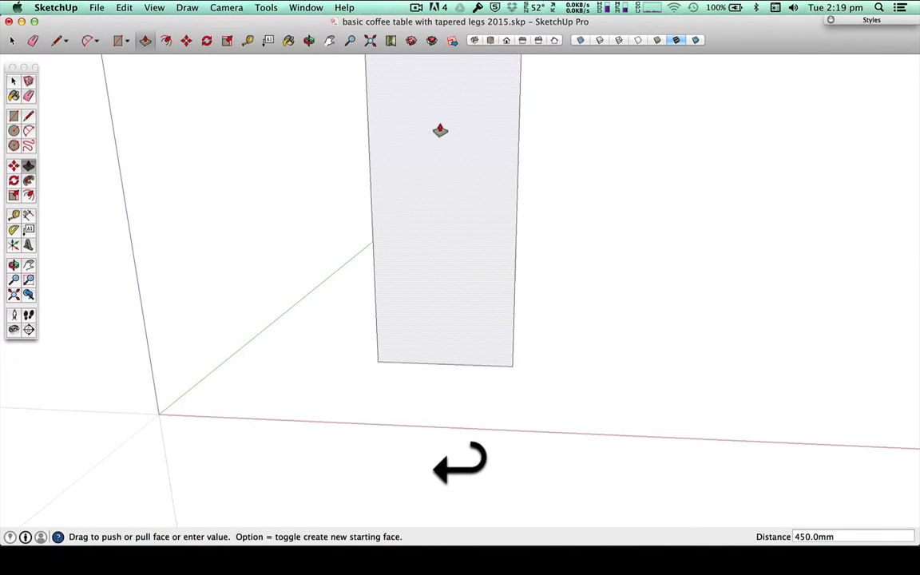
Step: Fit the whole leg blank in view and orbit around it to examine its front, top and side faces
scroll(439, 129, down, 6)
scroll(496, 147, down, 3)
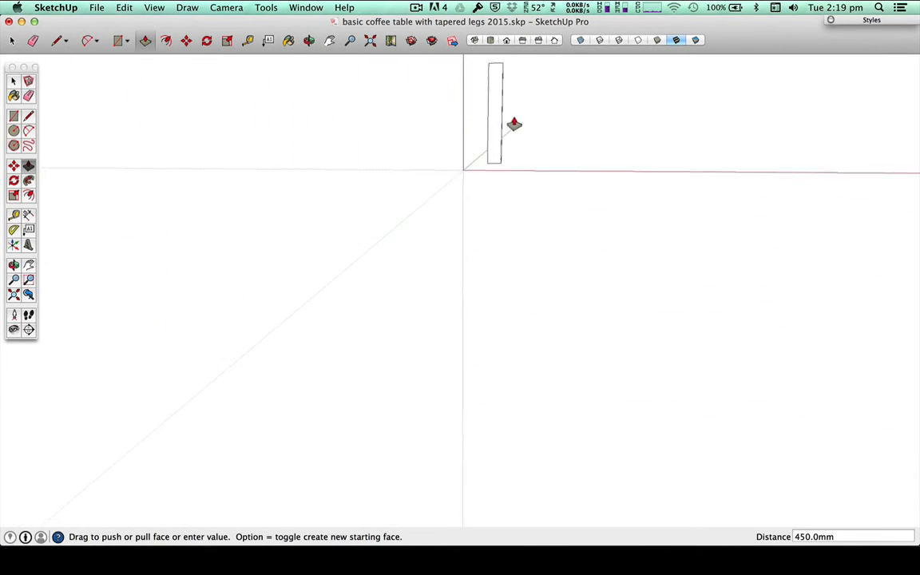
middle_drag(519, 80, 528, 145)
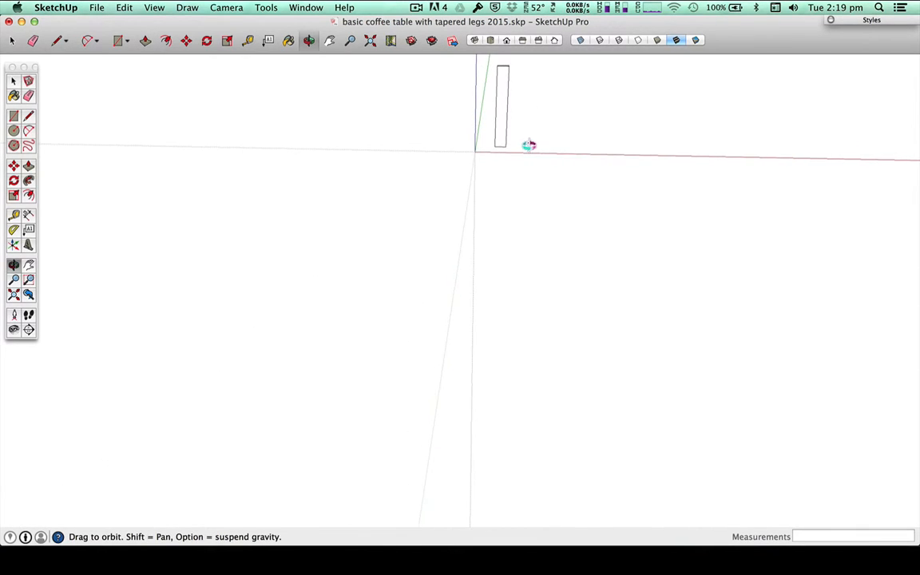
click(14, 295)
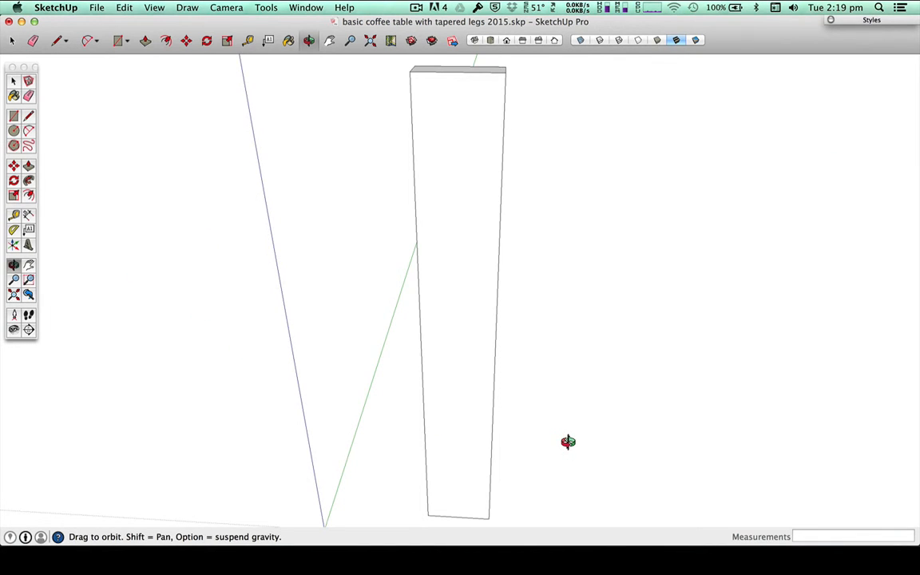
drag(567, 441, 544, 367)
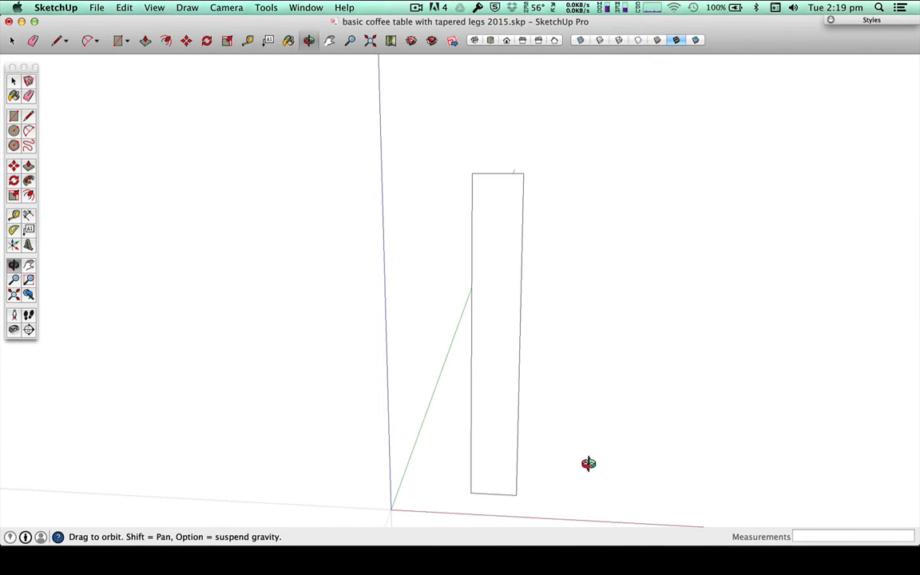
mouse_move(460, 463)
mouse_down()
mouse_move(435, 482)
mouse_move(373, 496)
mouse_move(416, 526)
mouse_move(653, 437)
mouse_move(661, 423)
mouse_move(404, 498)
mouse_move(436, 503)
mouse_move(563, 459)
mouse_move(608, 413)
mouse_move(543, 456)
mouse_move(602, 368)
mouse_up()
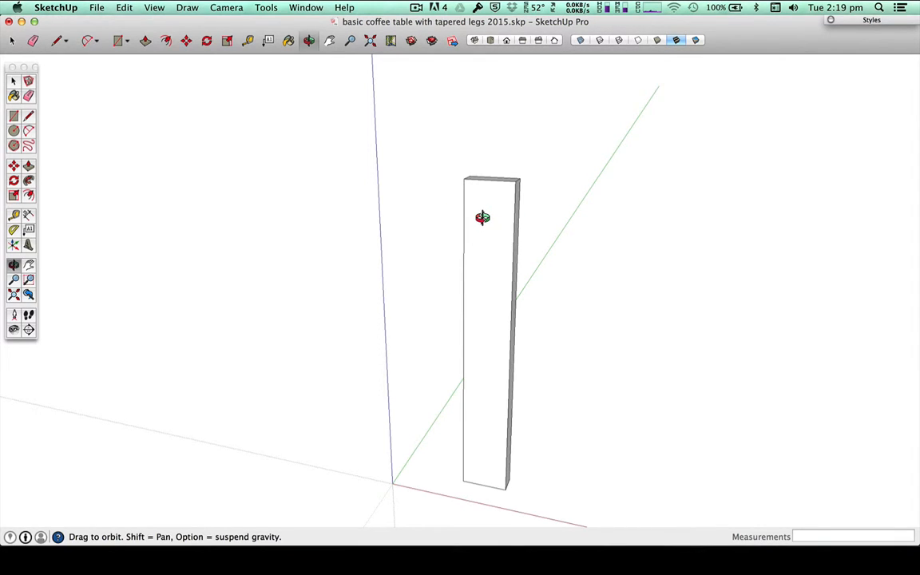
Step: Place a guide line on the leg's front face 60 mm below its top edge with the Tape Measure
key(t)
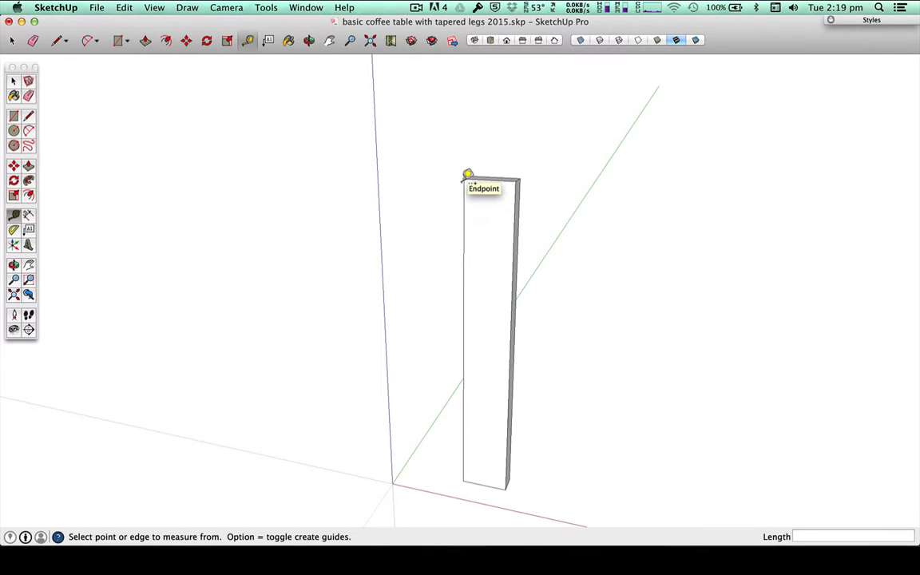
click(509, 176)
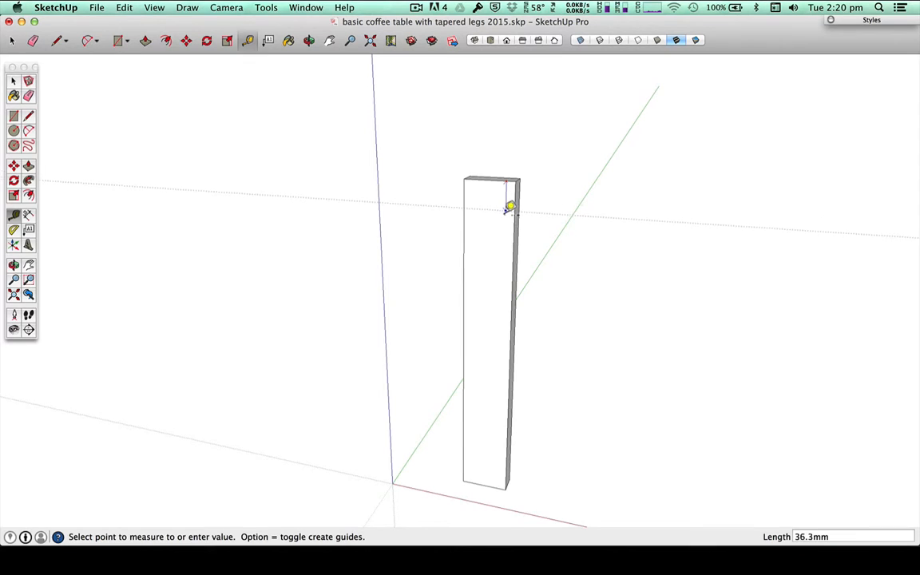
click(509, 220)
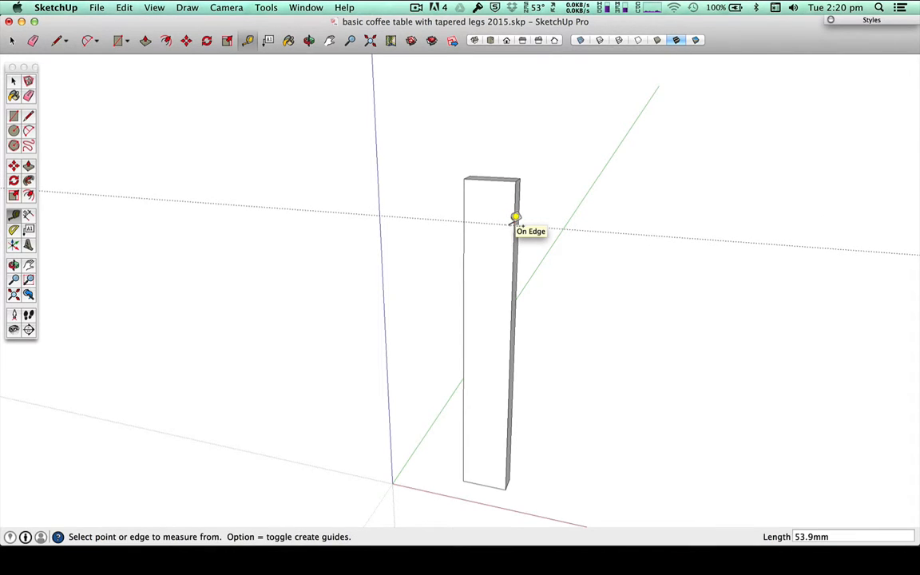
text(60)
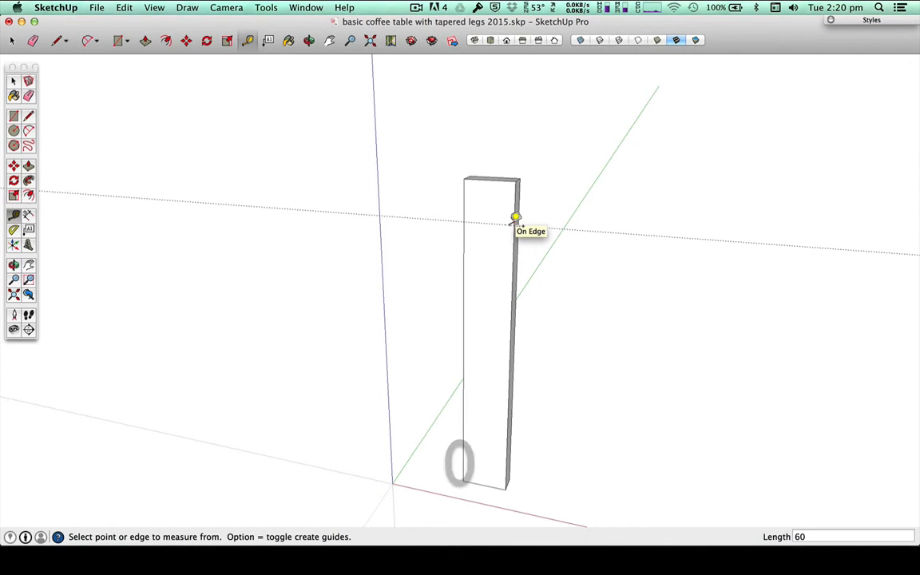
key(Return)
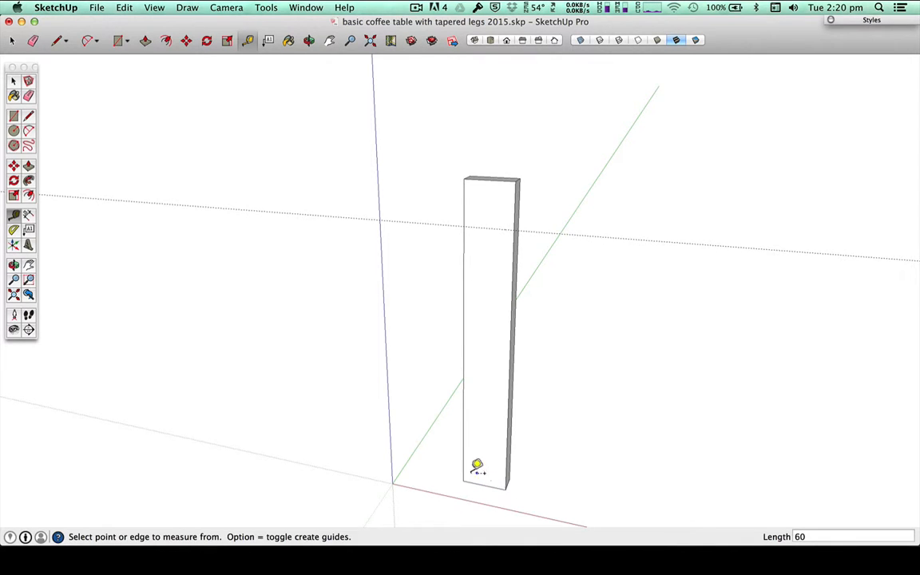
Step: Place two vertical guides on the front face, each 5 mm in from one of its long side edges
click(467, 427)
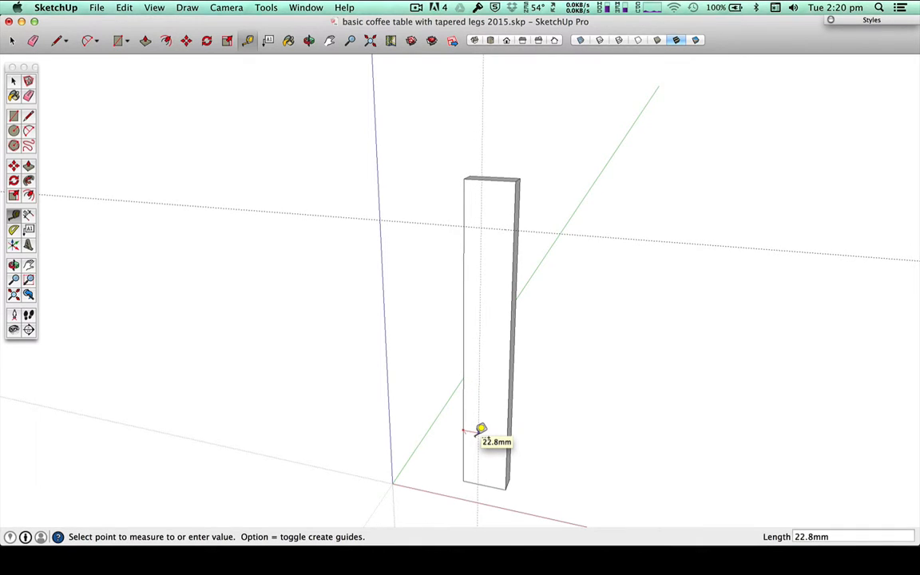
text(5)
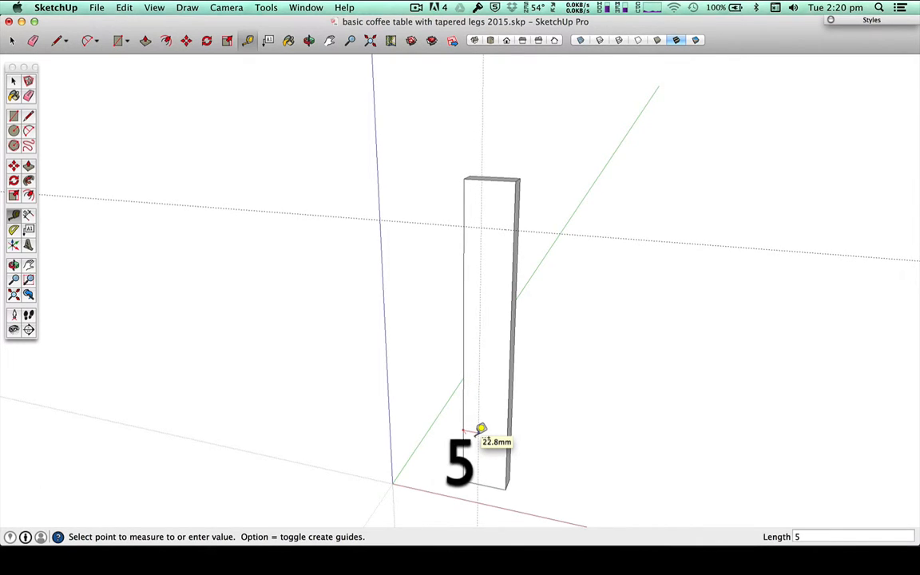
key(Return)
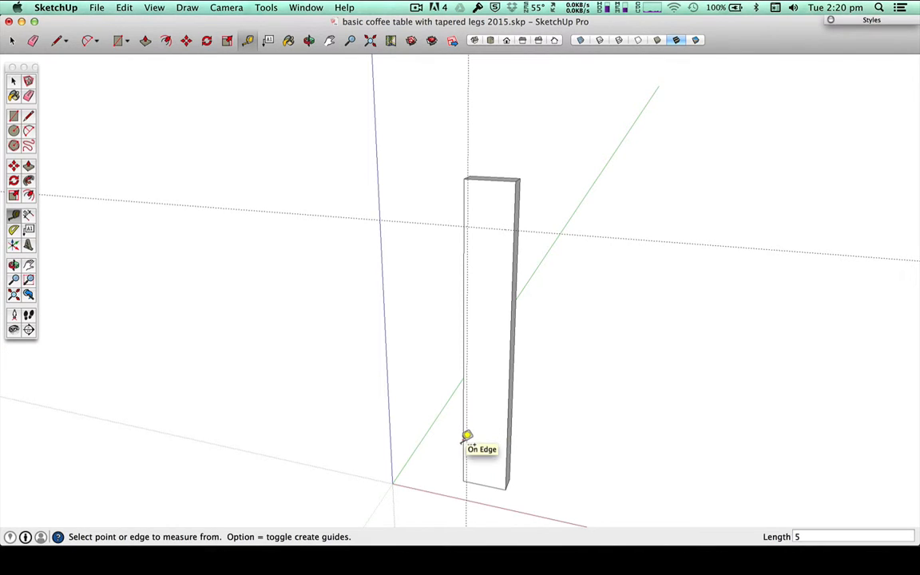
click(510, 439)
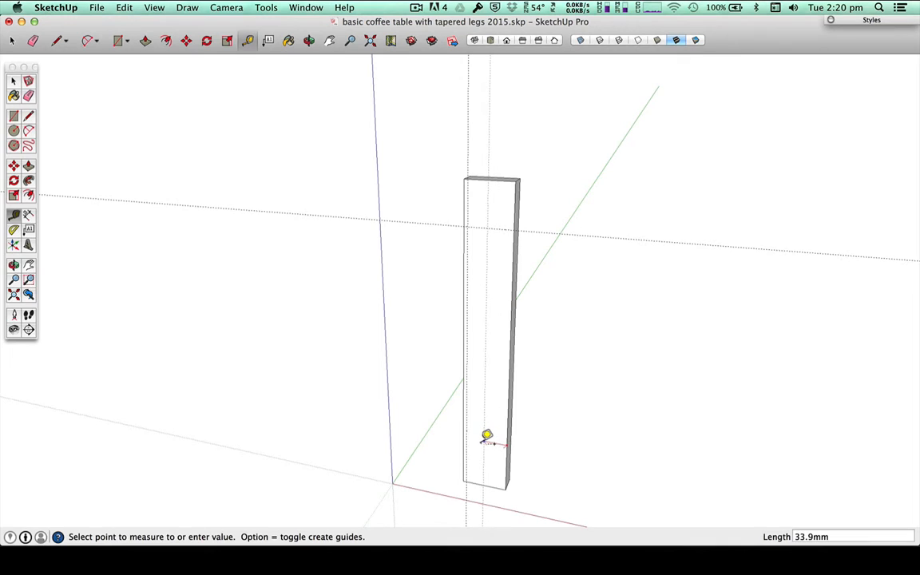
text(5)
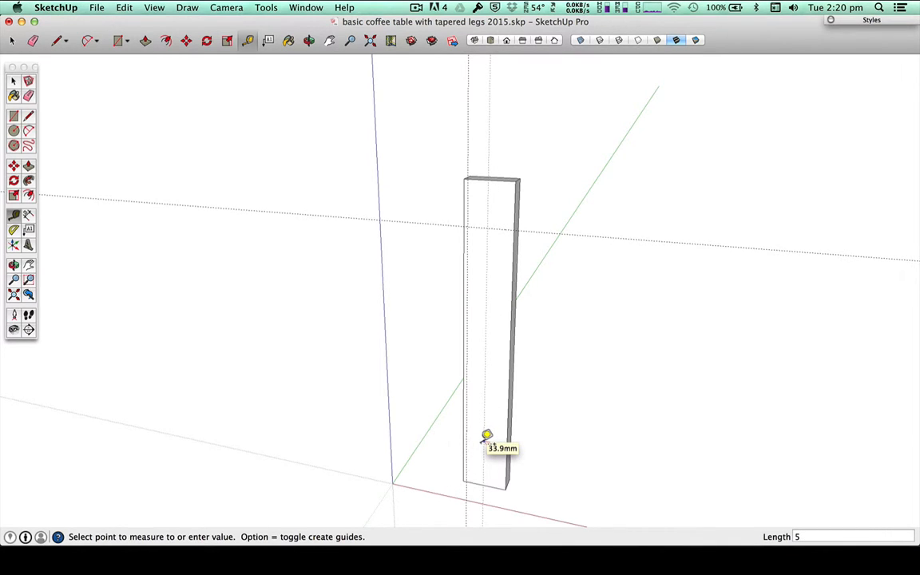
key(Return)
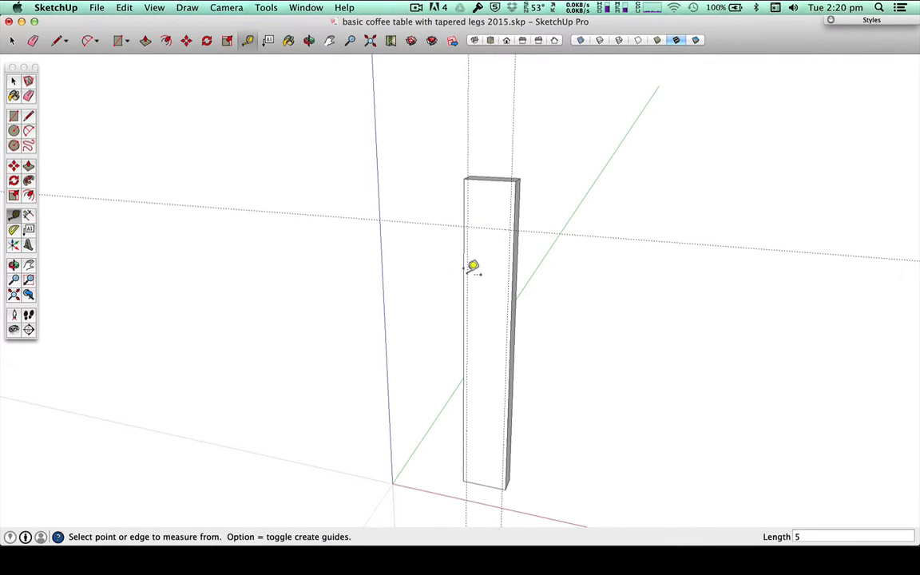
Step: Draw two taper lines on the front face, joining the 60 mm guide's intersections with the side edges to the 5 mm guides' intersections with the bottom edge
key(l)
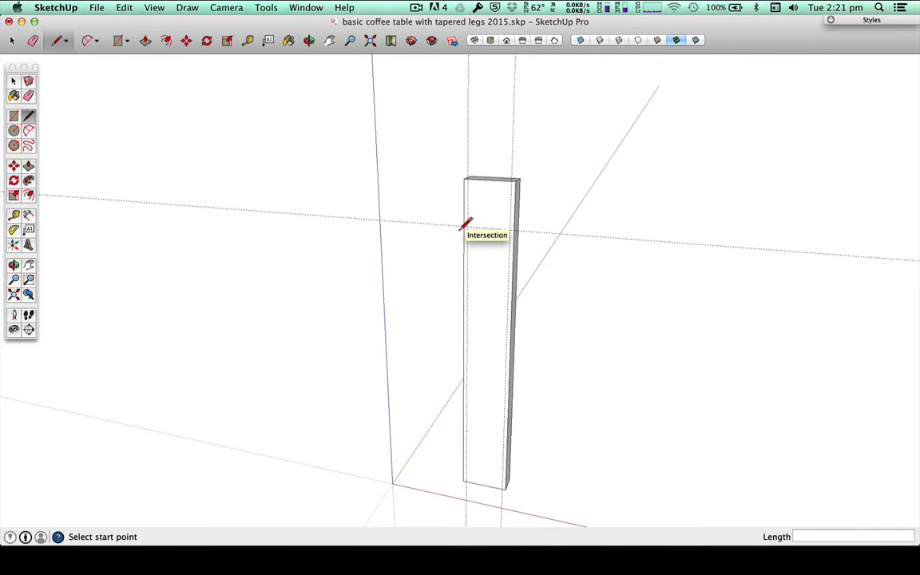
scroll(467, 225, up, 5)
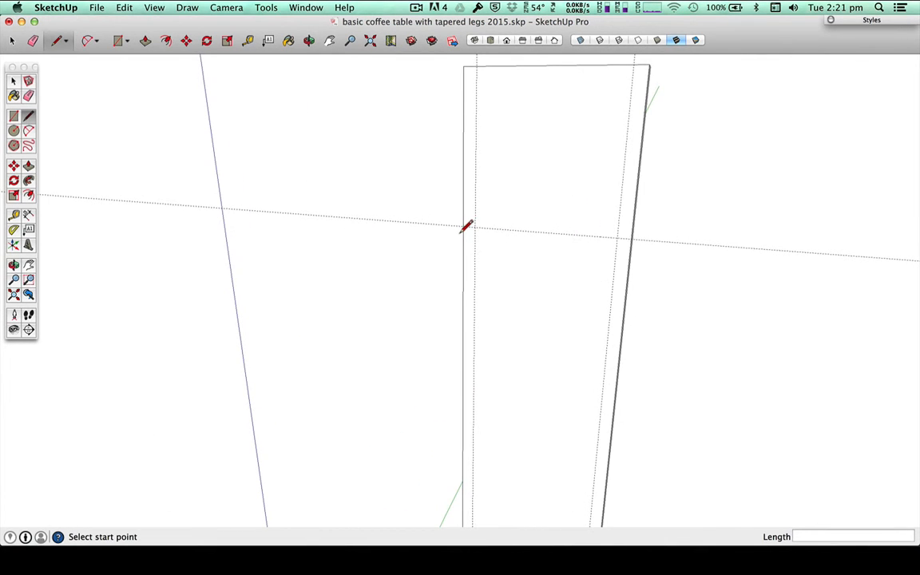
scroll(466, 224, down, 5)
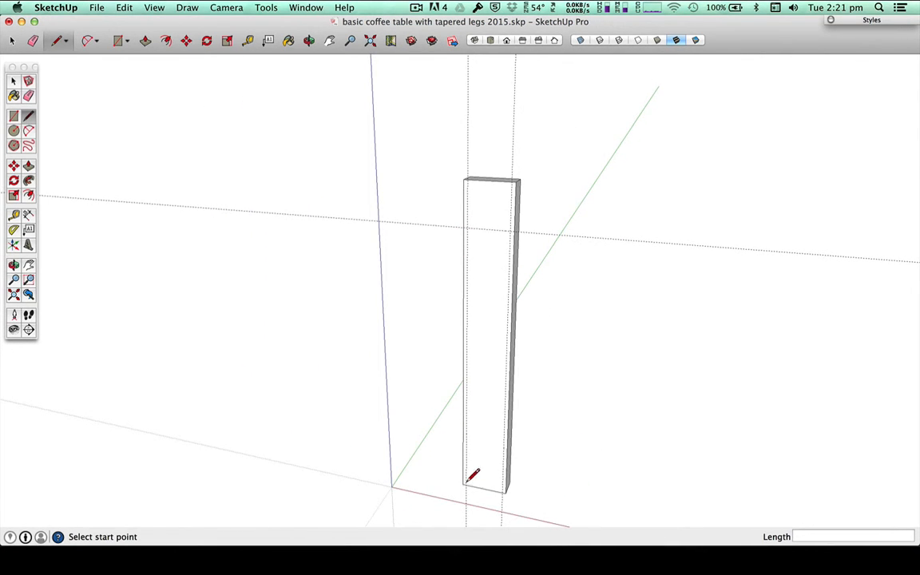
scroll(472, 476, up, 6)
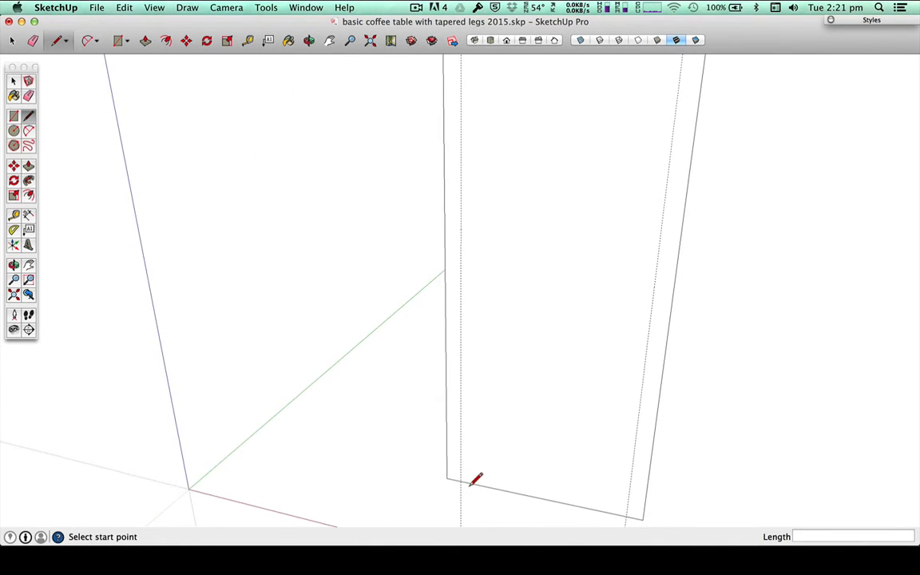
scroll(473, 479, up, 3)
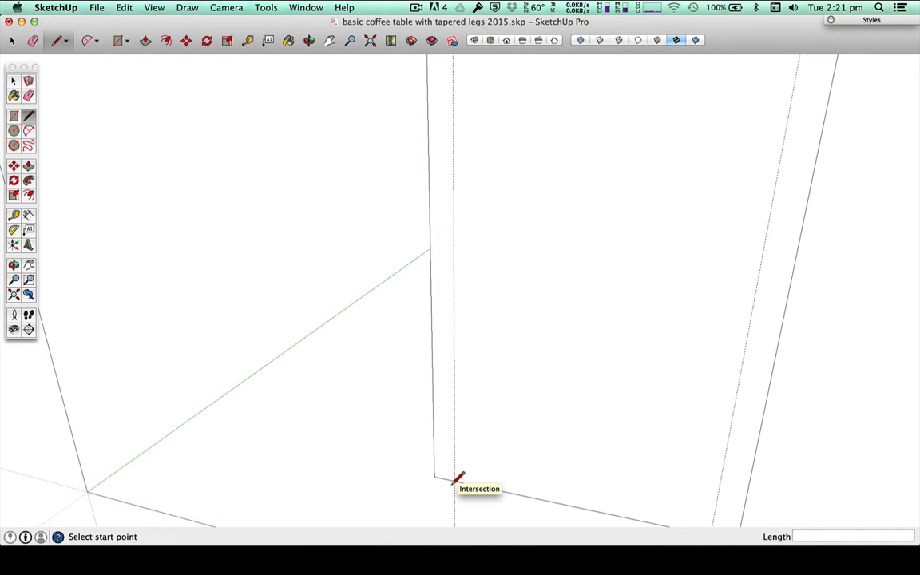
scroll(457, 478, down, 8)
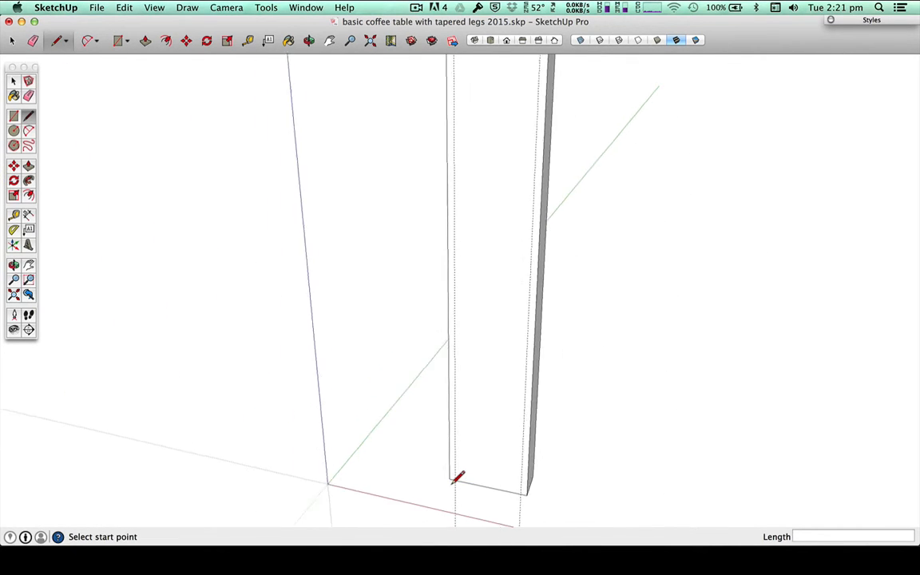
scroll(458, 477, down, 3)
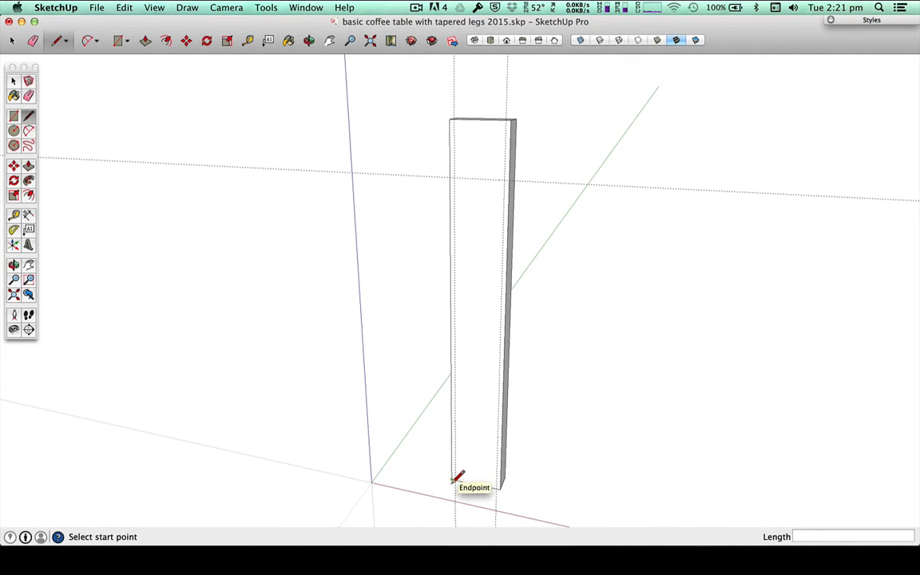
click(449, 178)
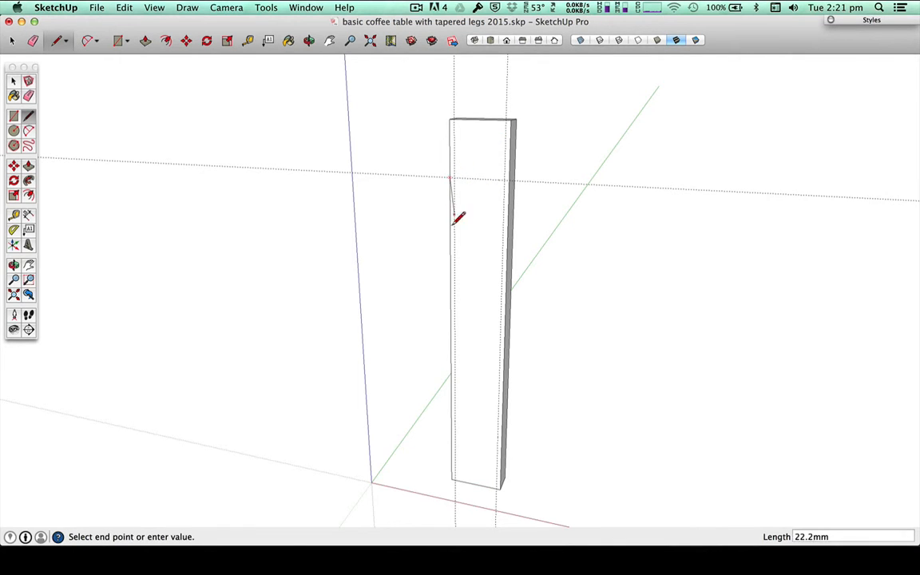
click(456, 479)
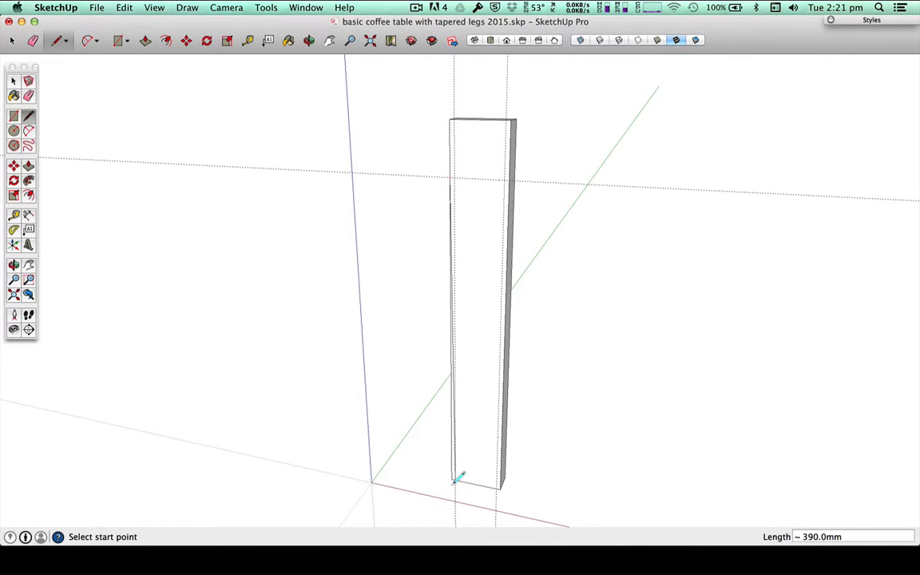
click(497, 487)
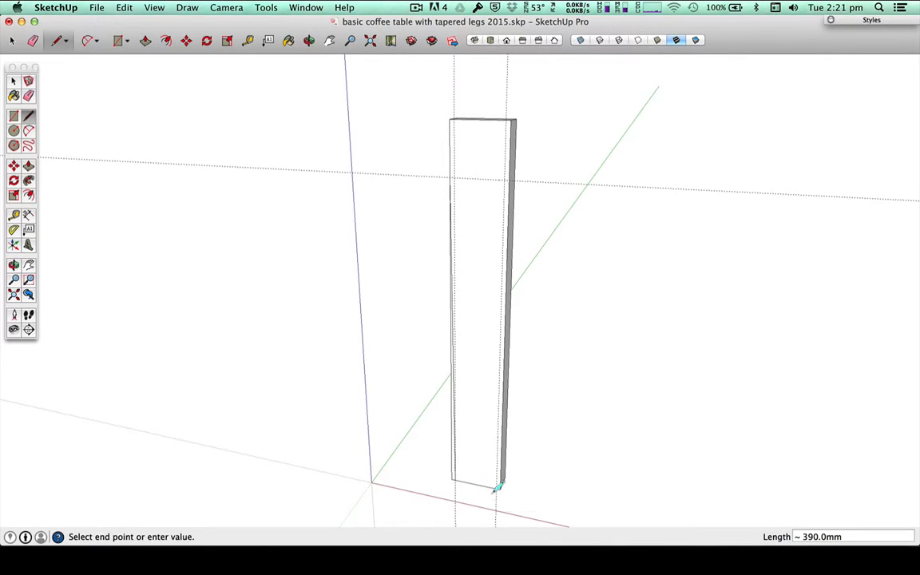
click(512, 179)
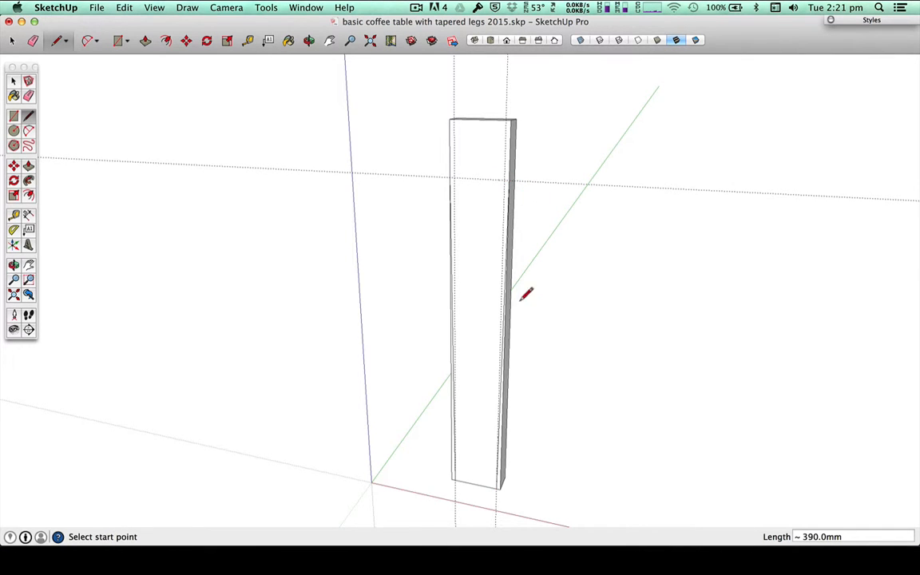
Step: Try erasing a guide line individually, and undo the erasure
mouse_move(474, 371)
middle_down()
mouse_move(606, 260)
mouse_move(517, 291)
mouse_move(476, 320)
middle_up()
key(space)
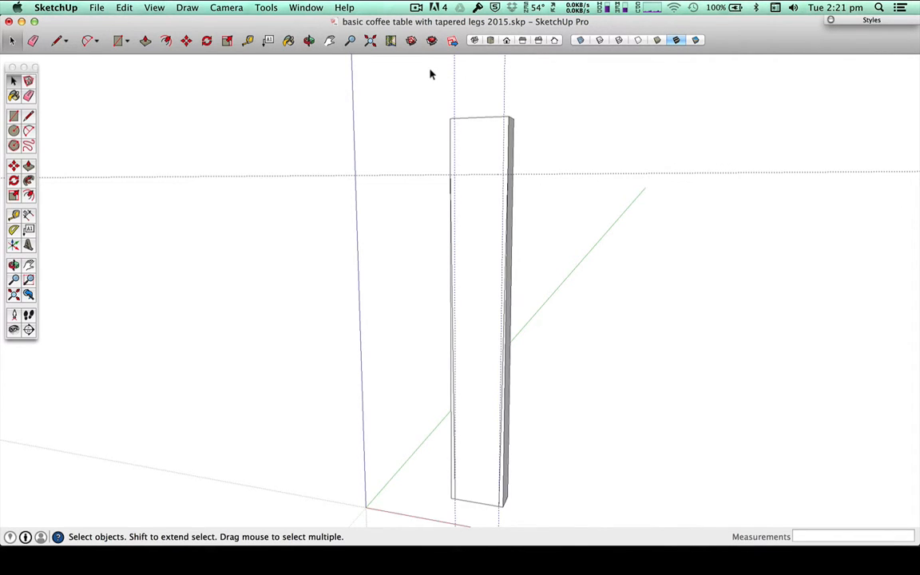
key(BackSpace)
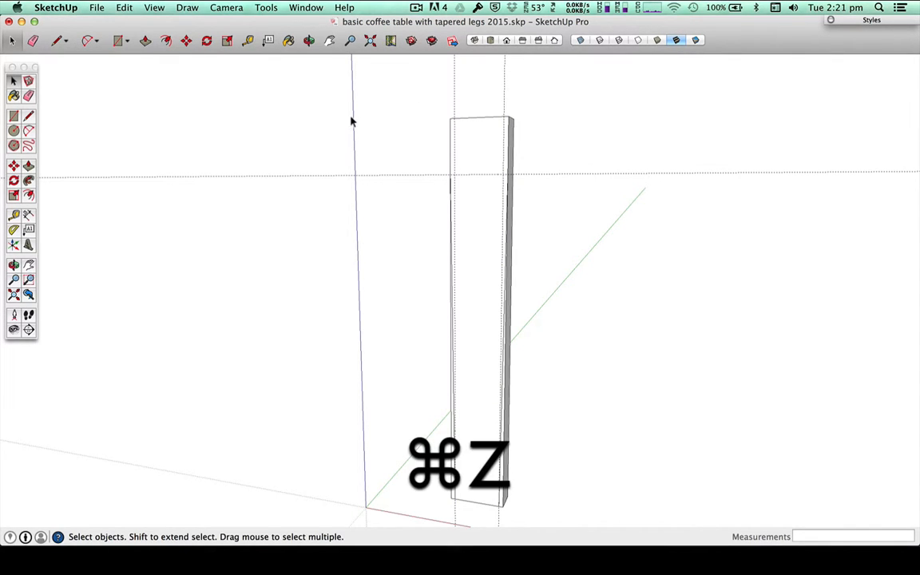
Step: Hide all guides in the model and turn their display back on
click(94, 7)
mouse_move(123, 7)
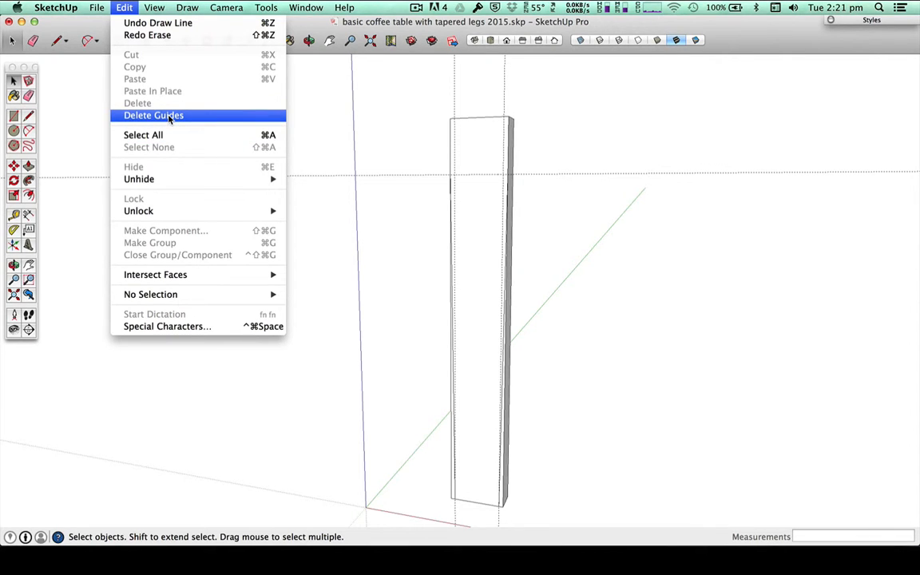
mouse_move(154, 7)
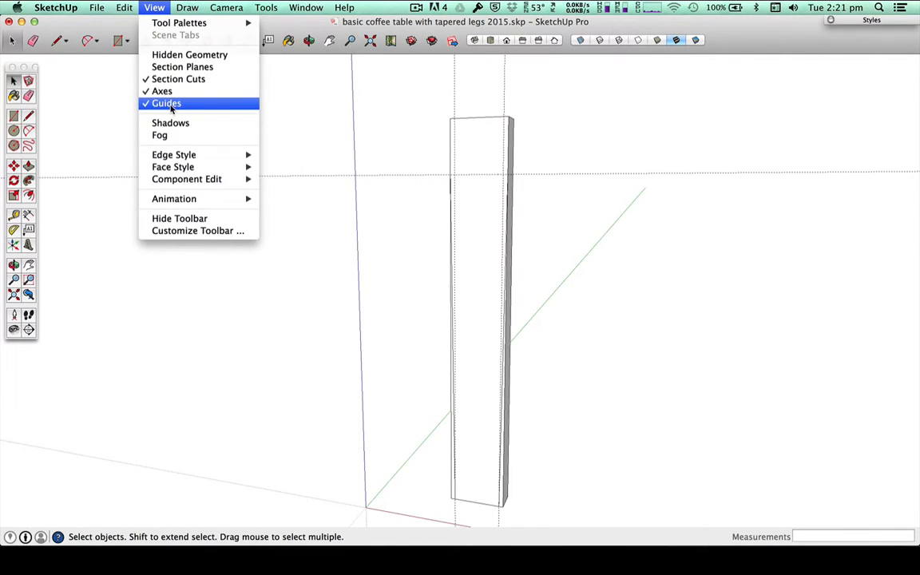
click(169, 104)
click(151, 8)
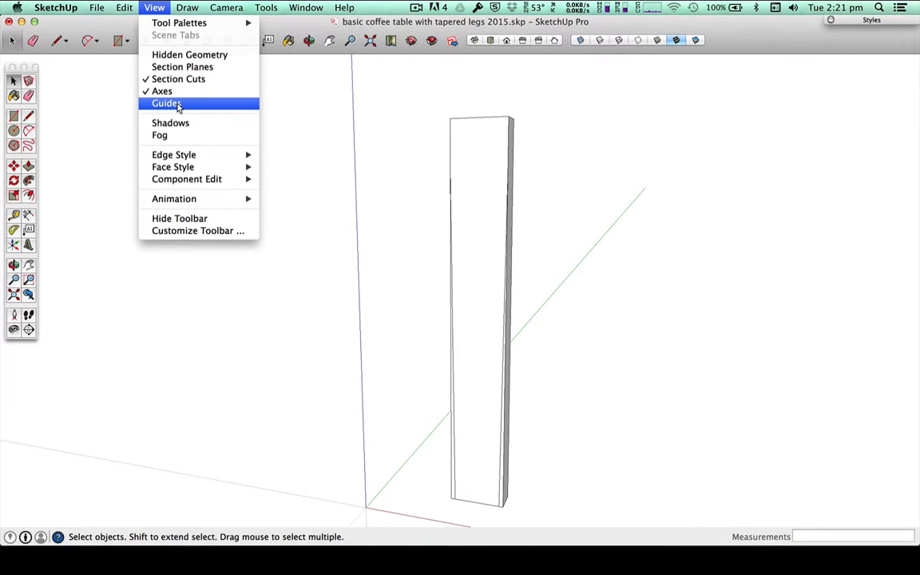
click(177, 104)
Step: Delete all guides from the model at once
click(125, 7)
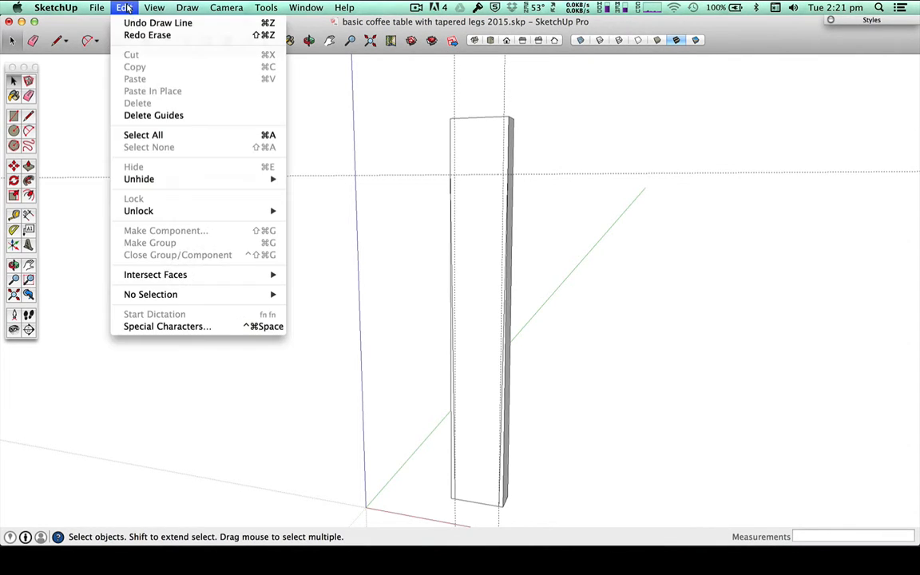
click(144, 115)
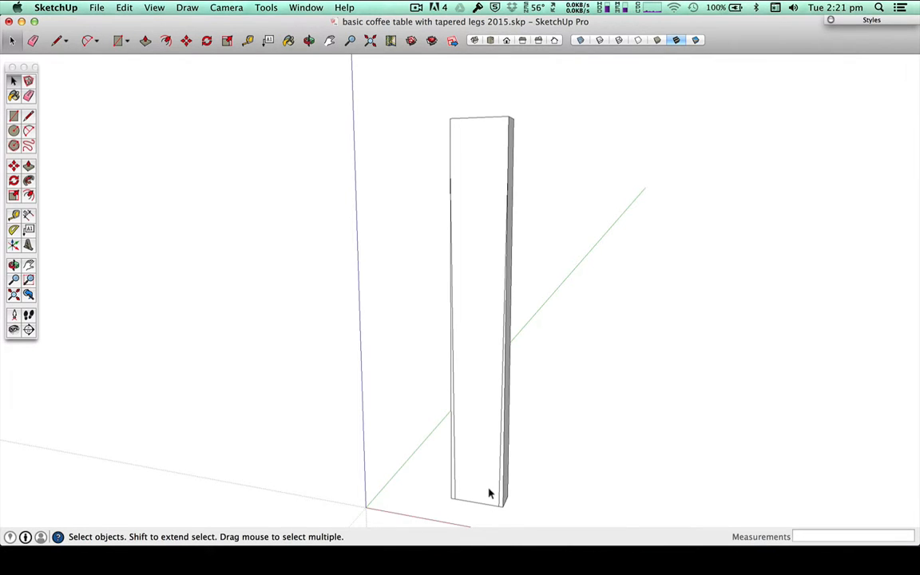
Step: Push/Pull the narrow wedge beside the leg's exposed grey side back 25 mm through the full thickness to cut the first taper
scroll(490, 491, up, 2)
scroll(495, 496, up, 2)
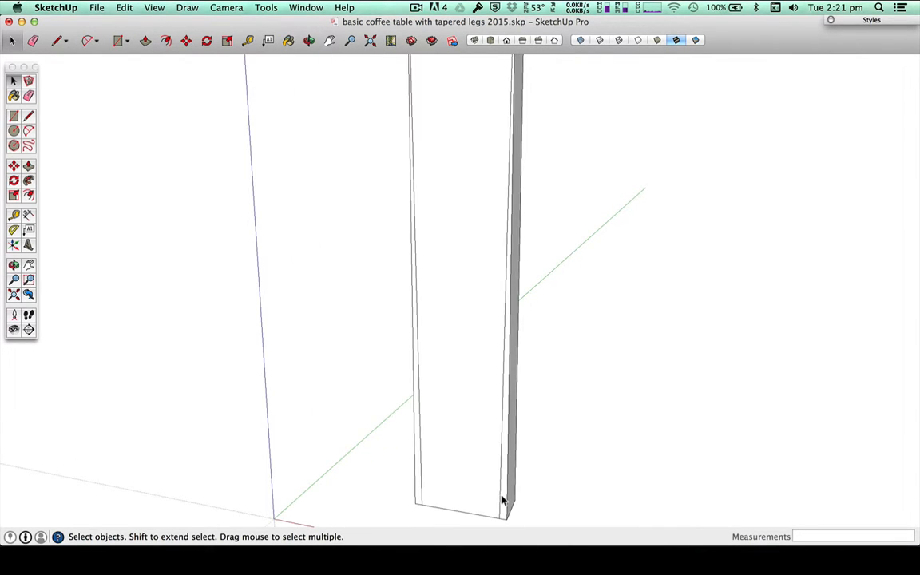
key(p)
click(504, 497)
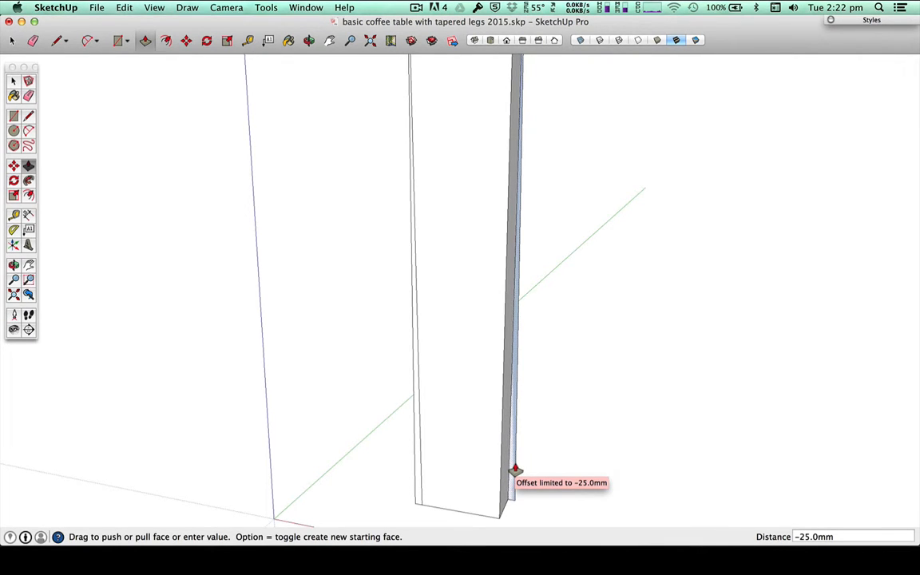
click(515, 471)
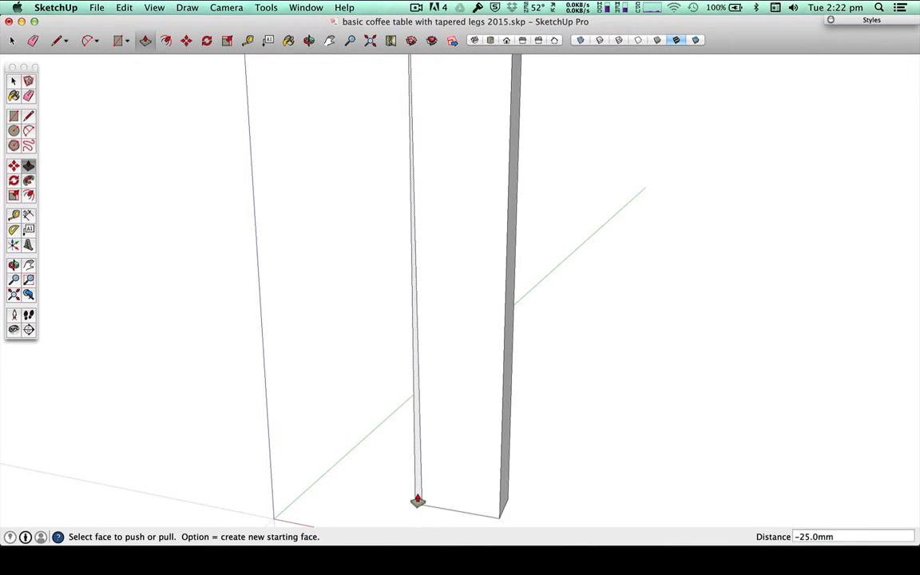
Step: Push/Pull the remaining wedge on the opposite side of the front face back 25 mm to cut the second taper
middle_drag(416, 501, 608, 439)
key(p)
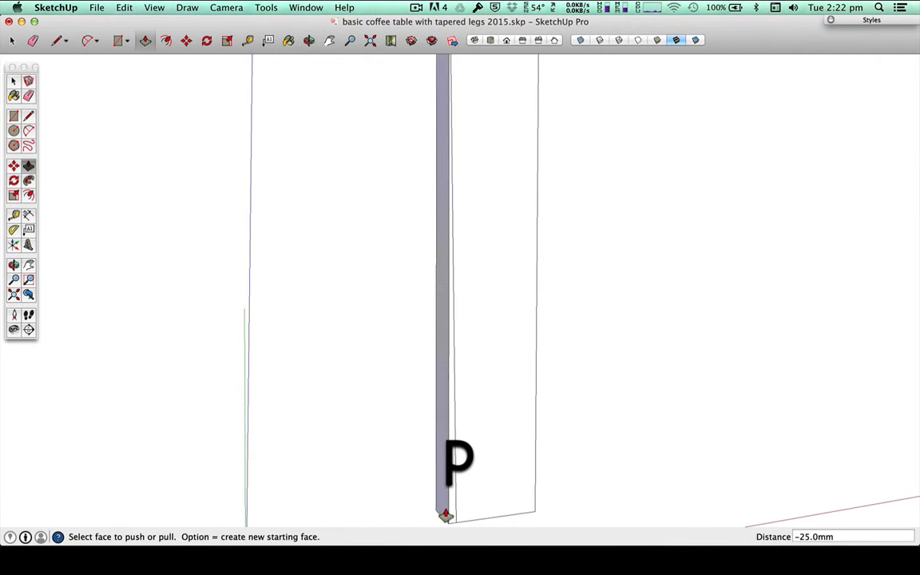
click(444, 511)
click(431, 505)
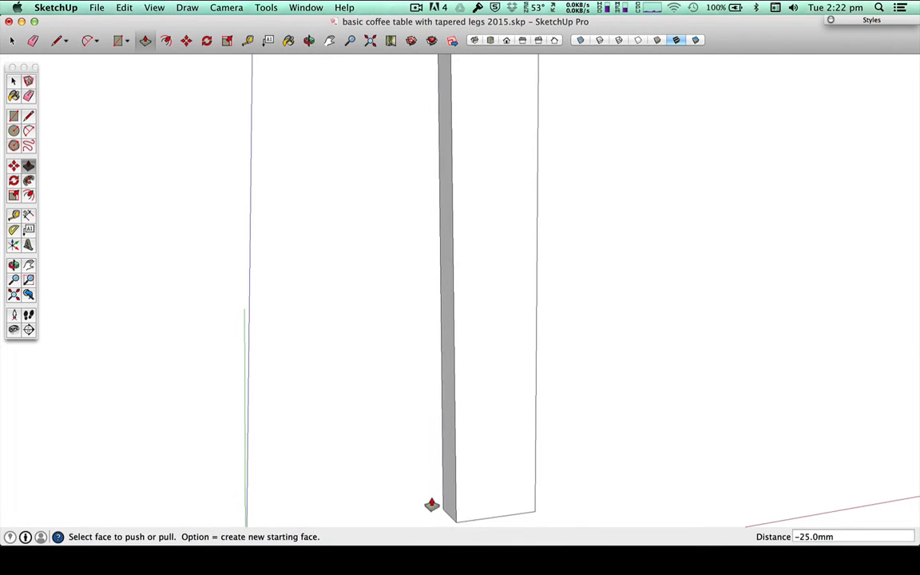
scroll(431, 501, down, 5)
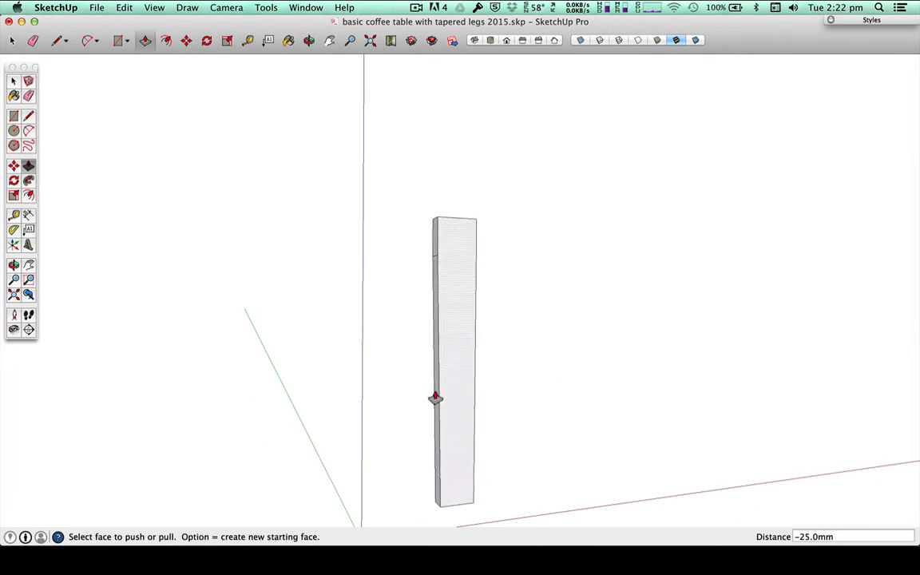
Step: Select all of the tapered leg's geometry and make it into a group
middle_drag(459, 463, 477, 318)
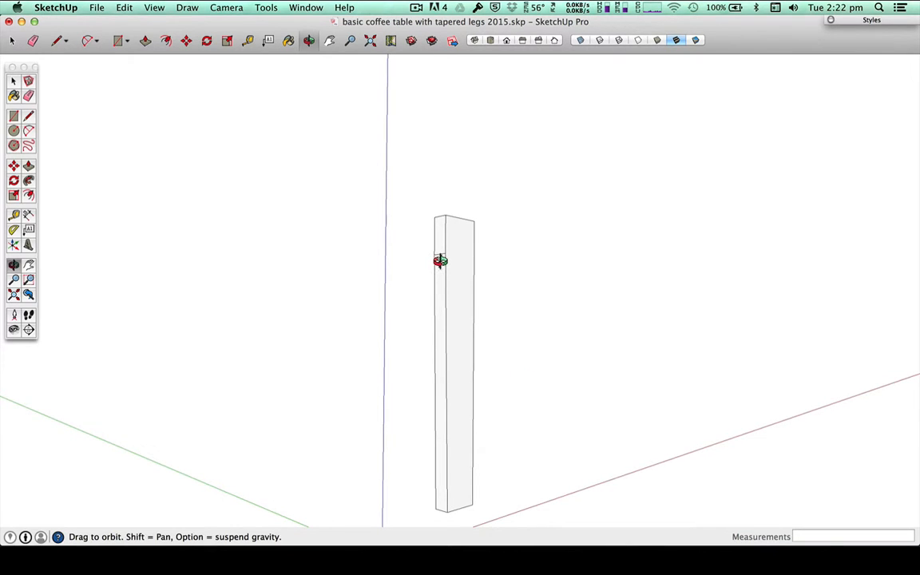
scroll(436, 261, up, 2)
scroll(435, 261, up, 1)
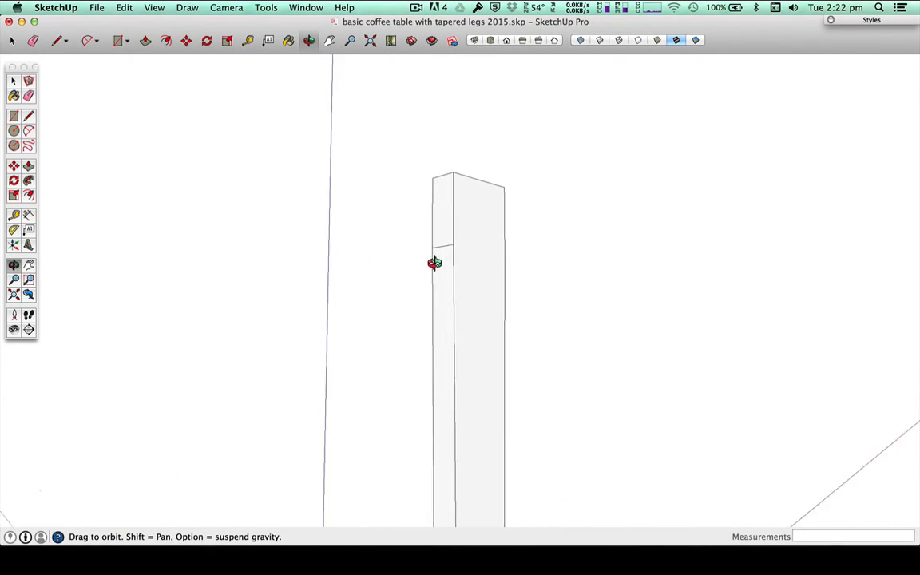
scroll(435, 261, down, 4)
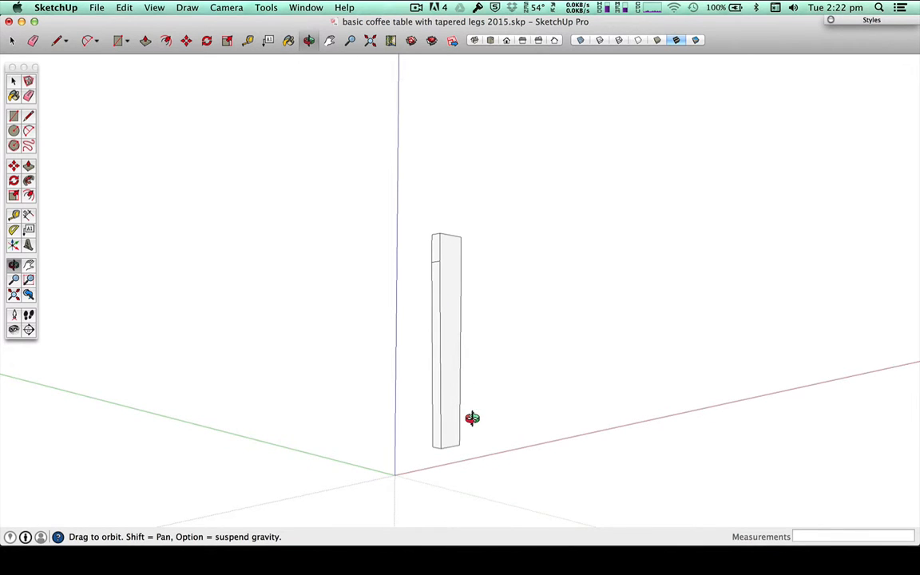
drag(460, 464, 240, 423)
key(space)
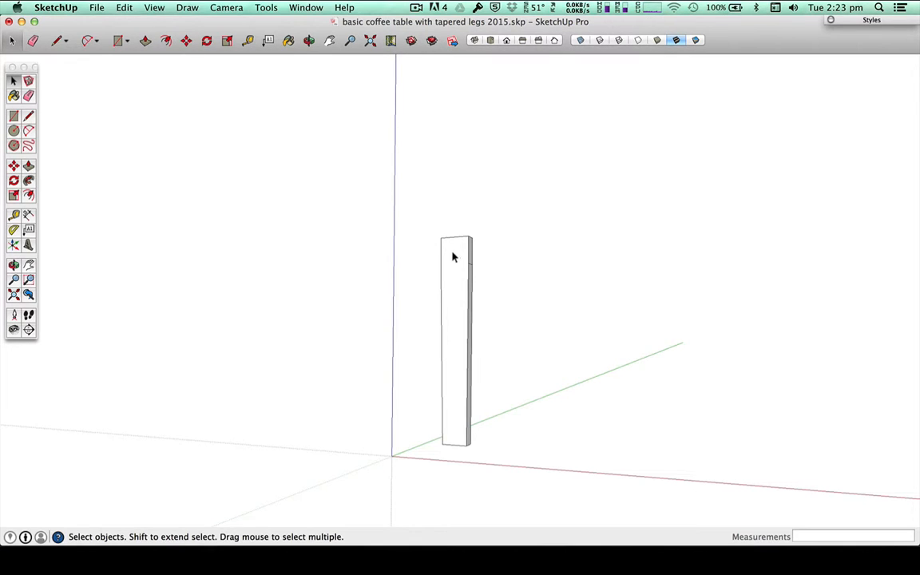
drag(421, 223, 558, 523)
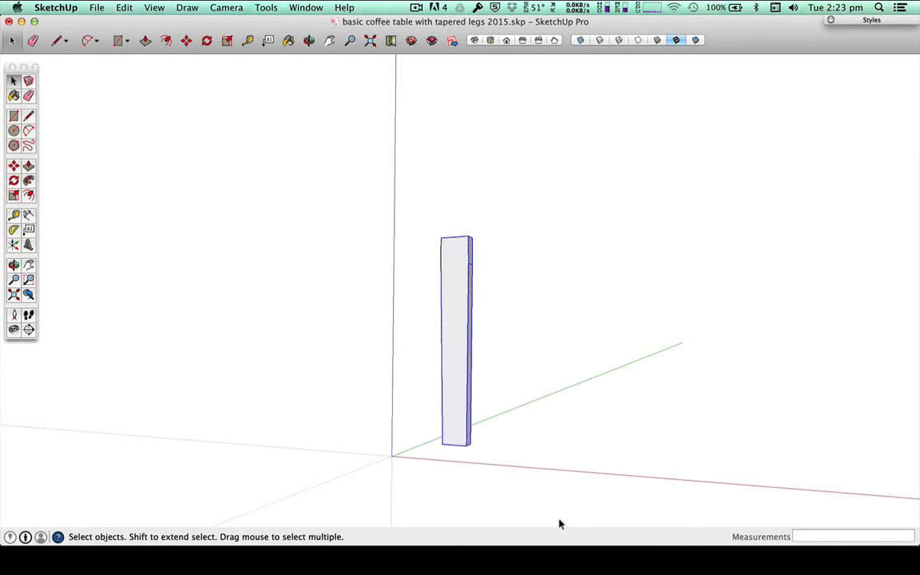
right_click(460, 336)
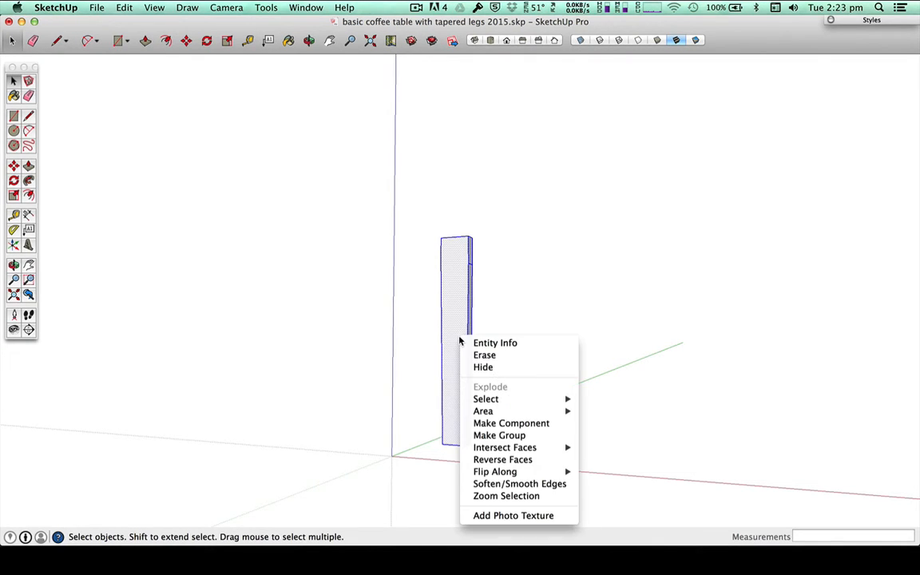
click(523, 436)
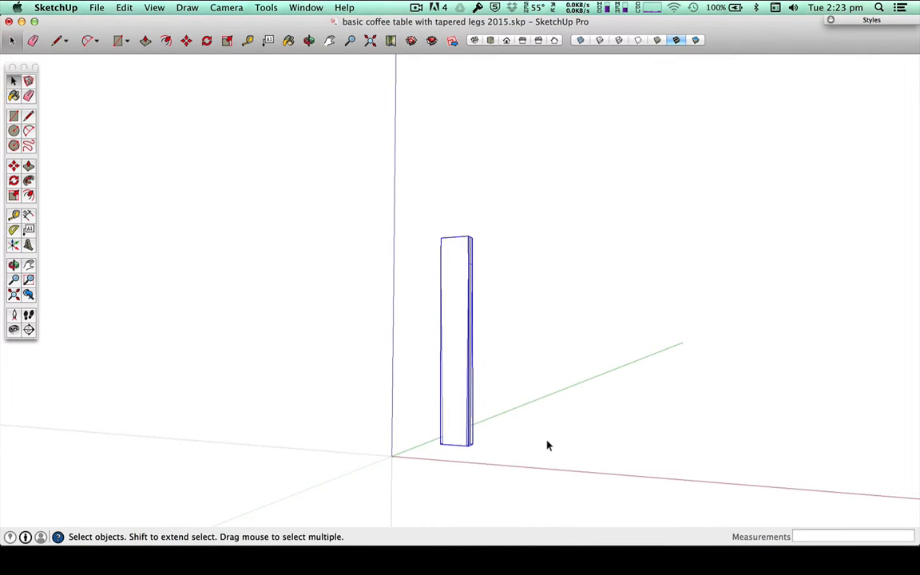
click(548, 445)
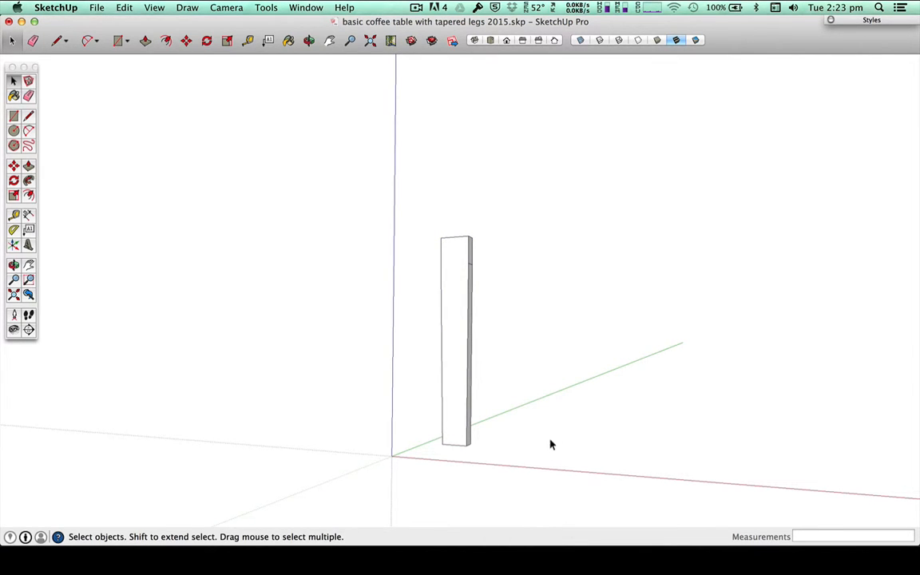
Step: Undo the grouping of the leg and select its loose faces and edges one at a time
click(124, 7)
click(125, 7)
click(451, 270)
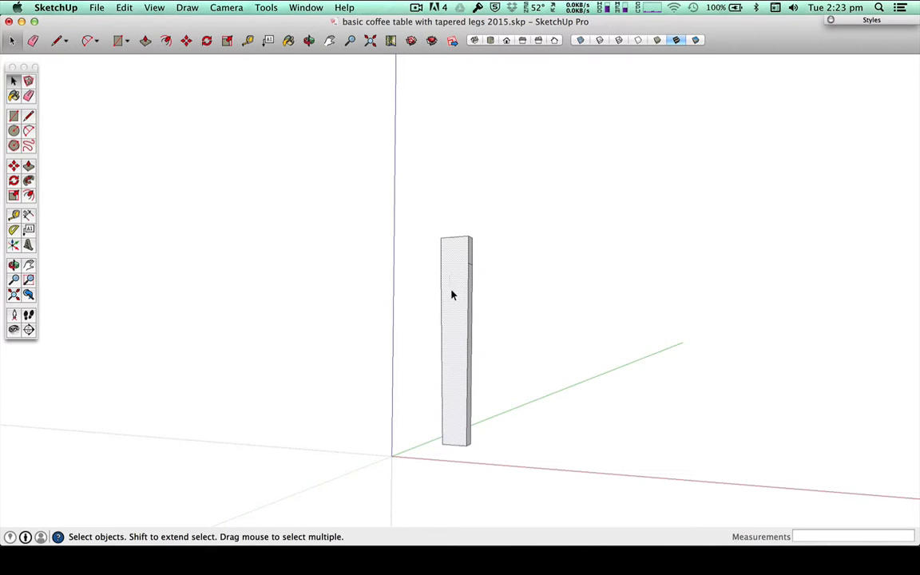
click(467, 299)
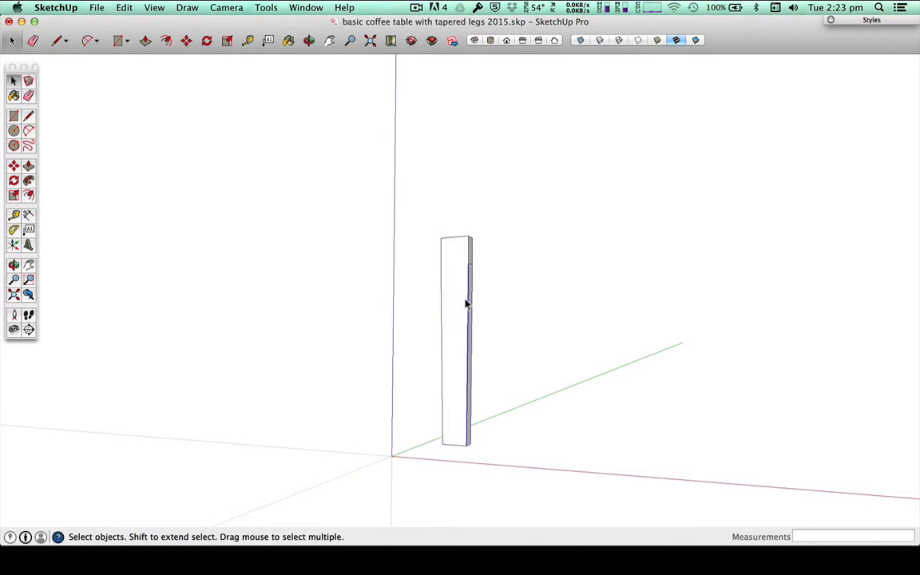
click(467, 255)
Step: Select all connected faces and edges of the tapered leg and make them into a group
triple_click(452, 280)
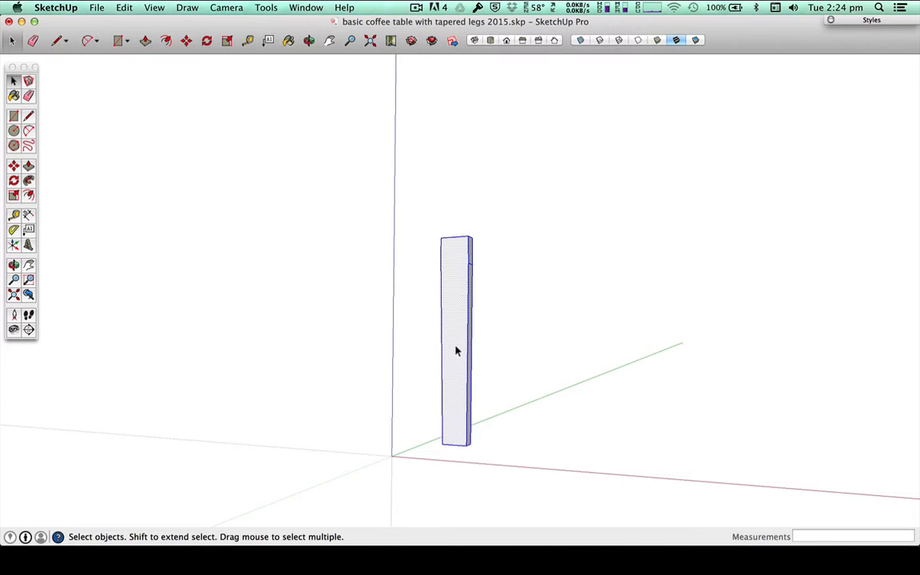
right_click(448, 304)
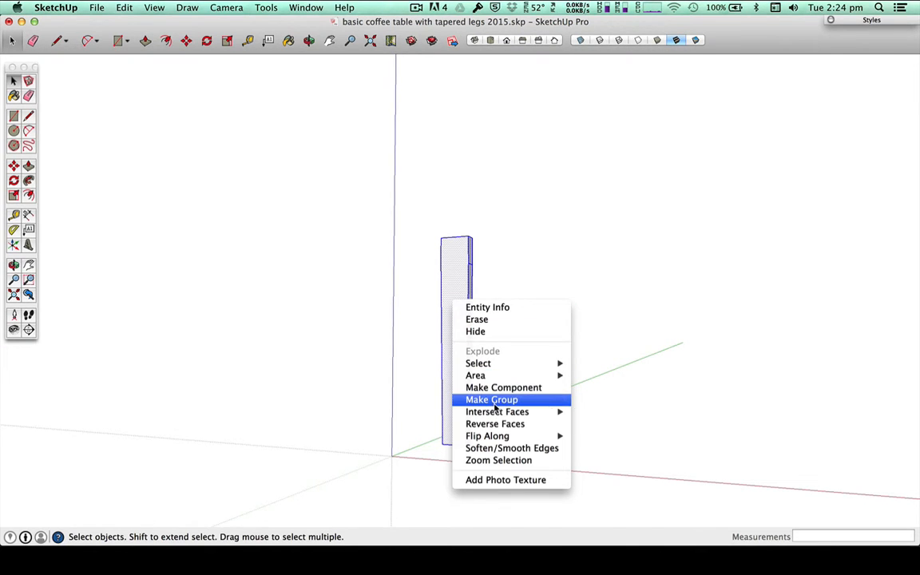
click(114, 7)
click(115, 7)
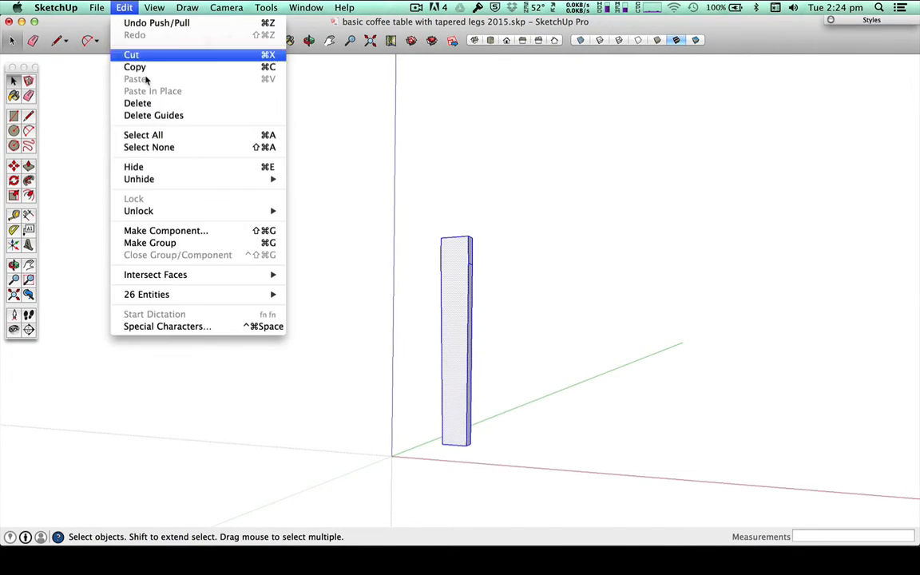
click(246, 246)
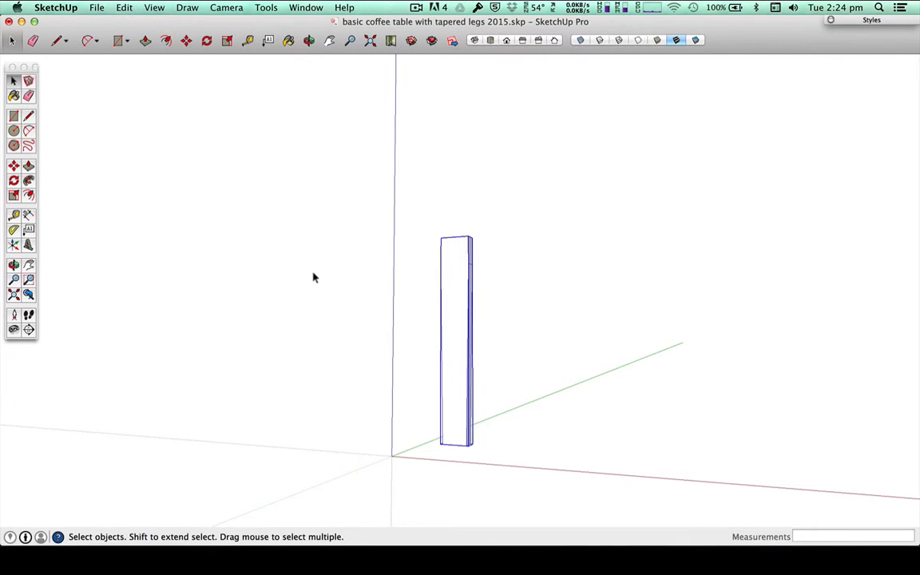
click(335, 284)
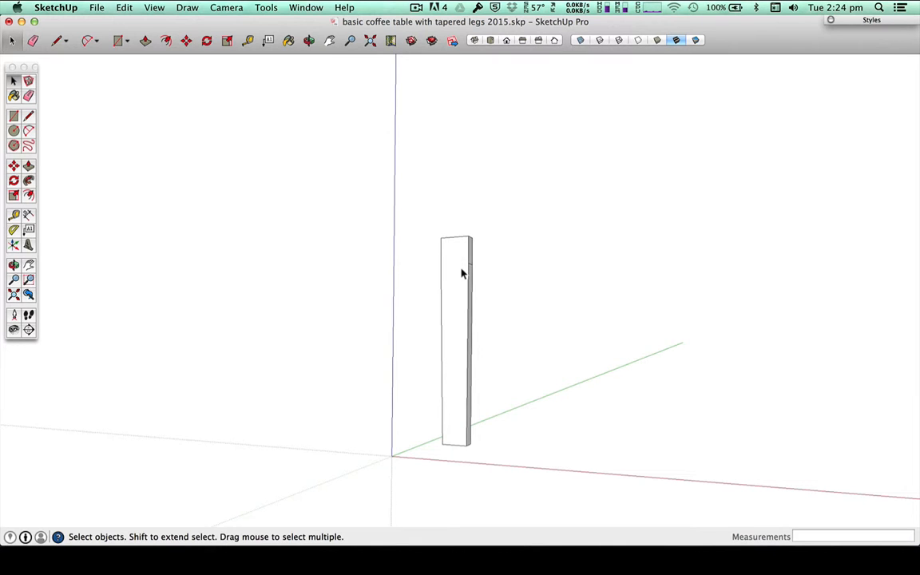
Step: Try to measure the leg's thickness at its upper end with the Tape Measure tool
scroll(459, 268, up, 5)
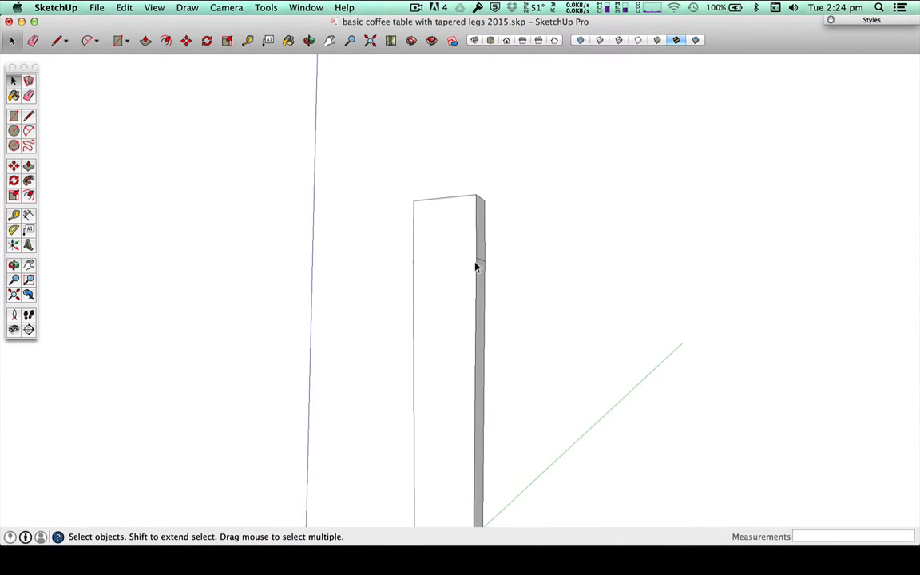
key(t)
click(475, 190)
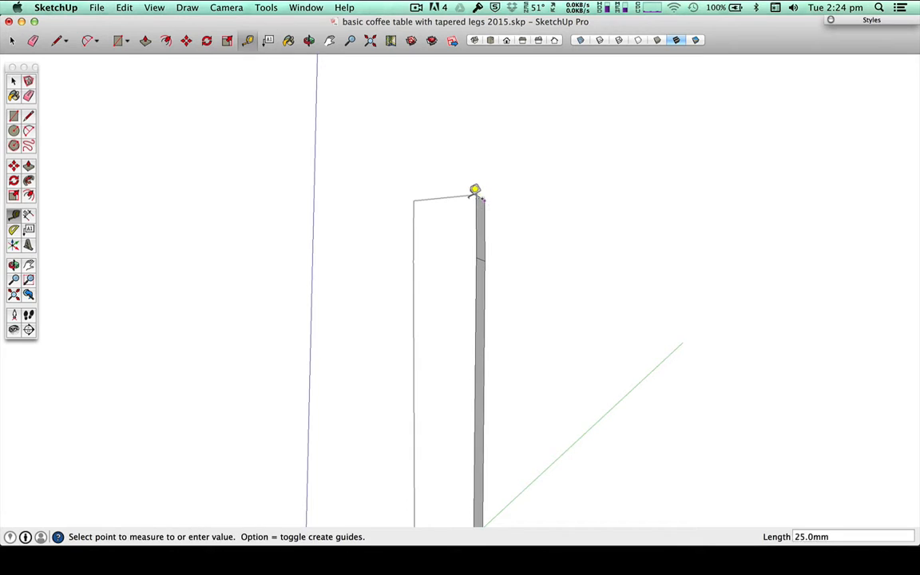
key(Escape)
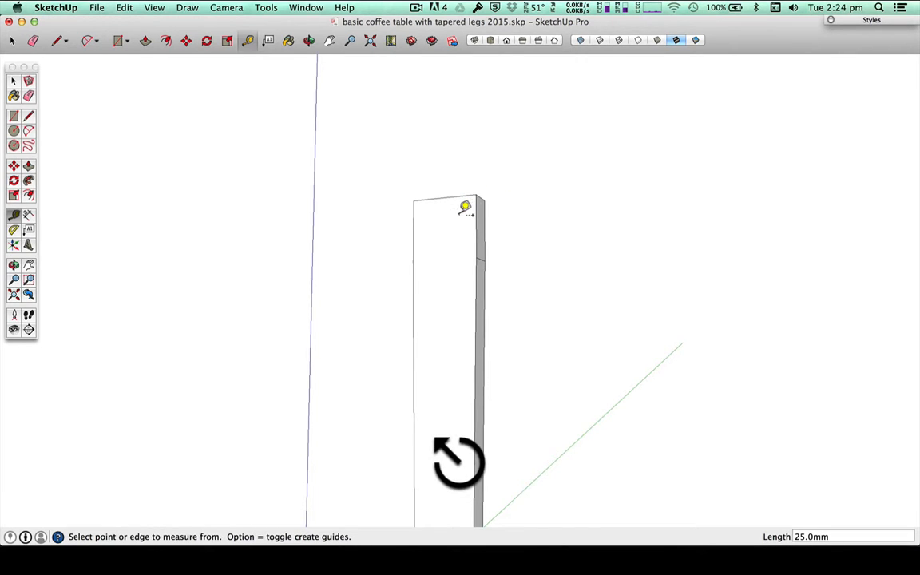
key(space)
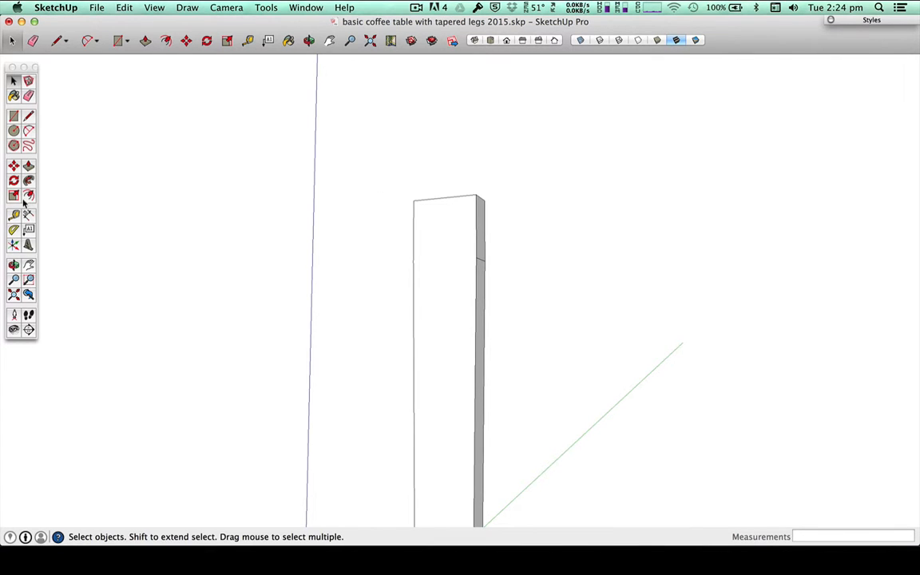
Step: Try Push/Pull on the grouped leg's front face from outside, and open the group for editing and close it again
click(28, 168)
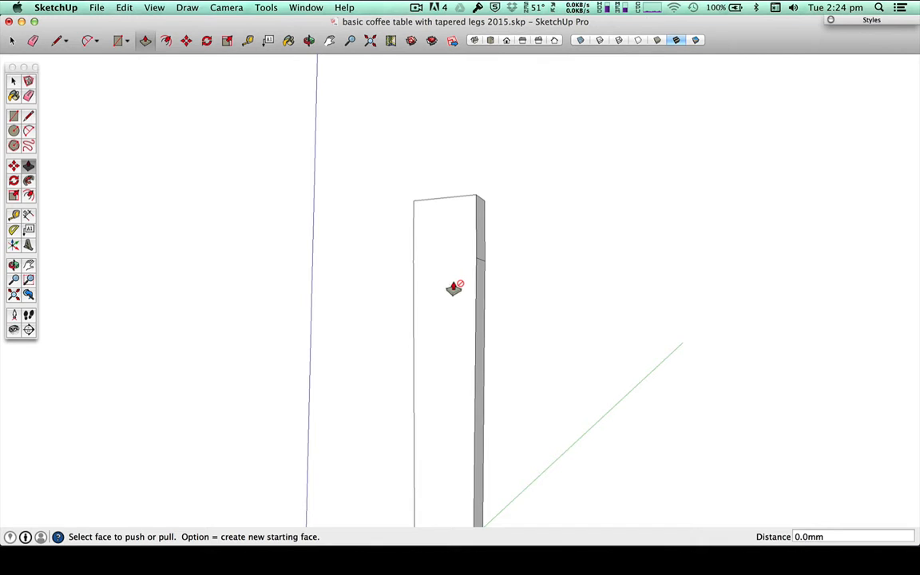
key(space)
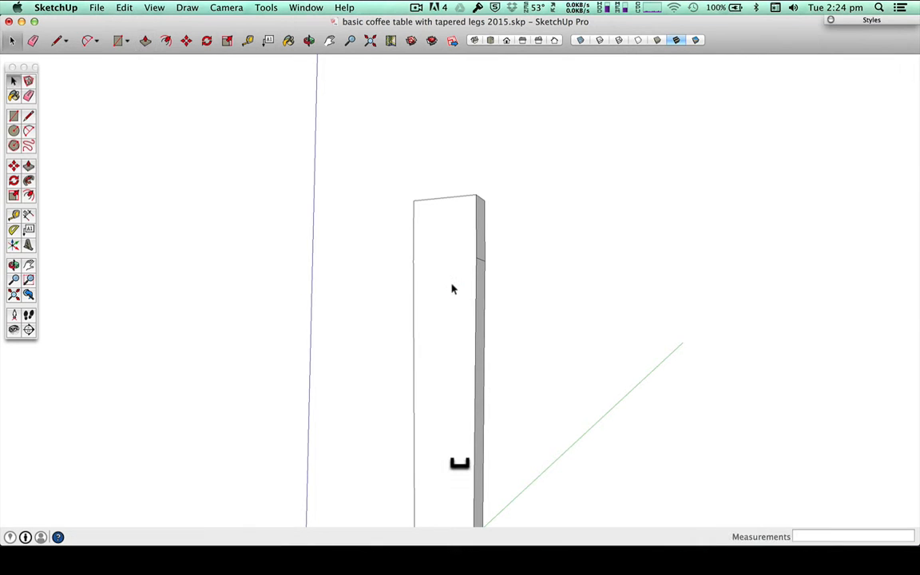
right_click(445, 230)
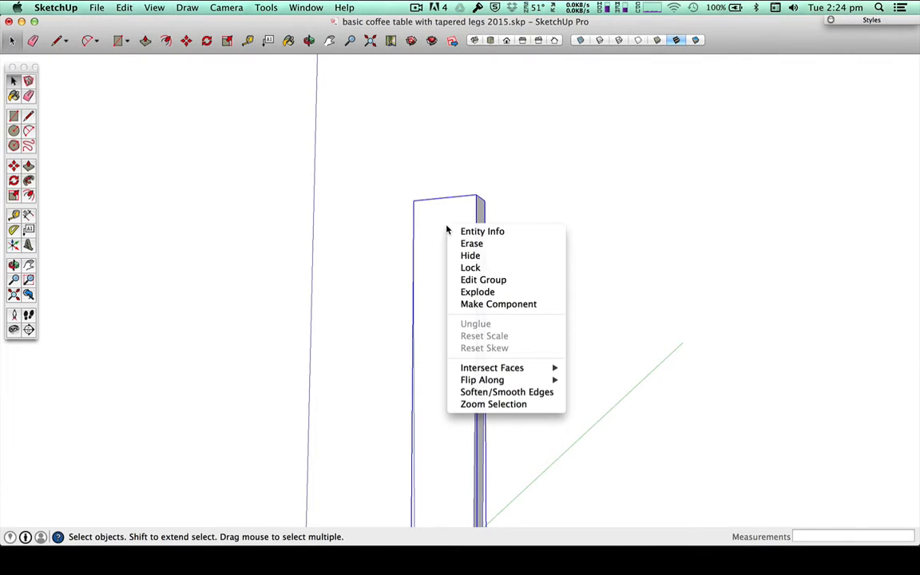
click(482, 281)
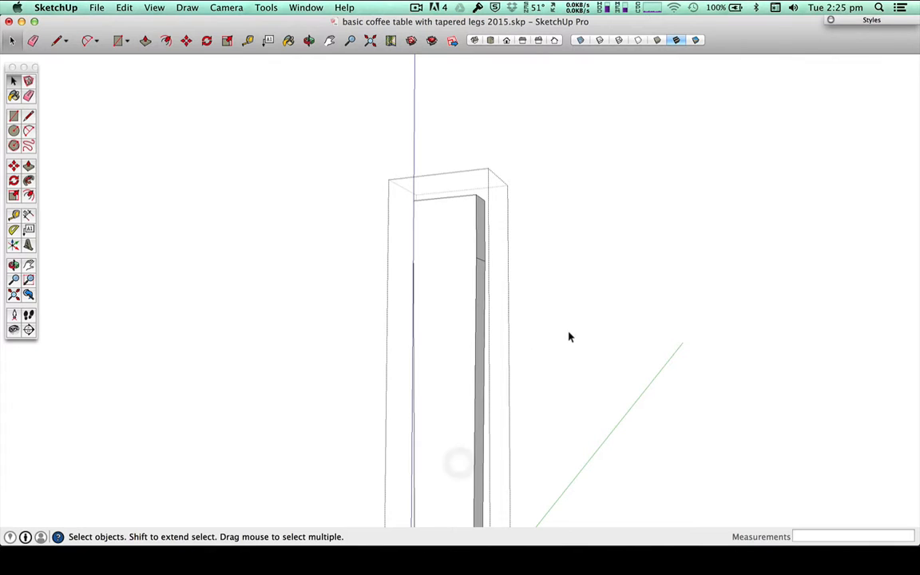
middle_drag(569, 334, 528, 419)
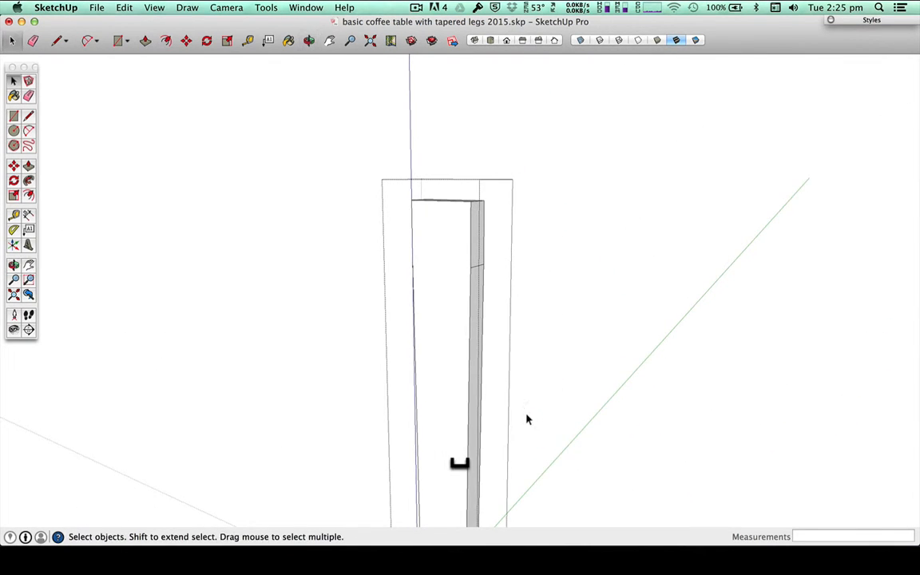
triple_click(436, 273)
click(264, 273)
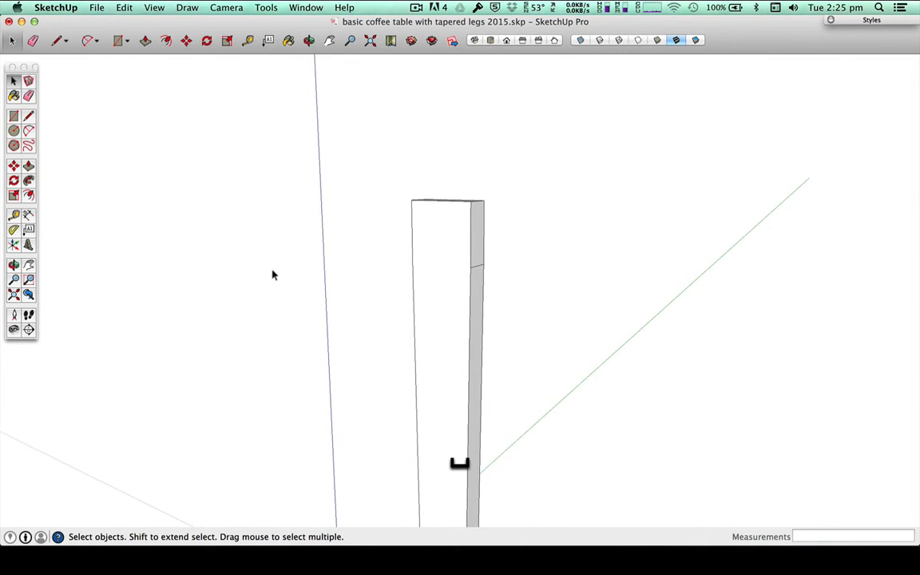
Step: Open the leg group for editing, try Push/Pull on its front face, and cancel and close the group
double_click(464, 269)
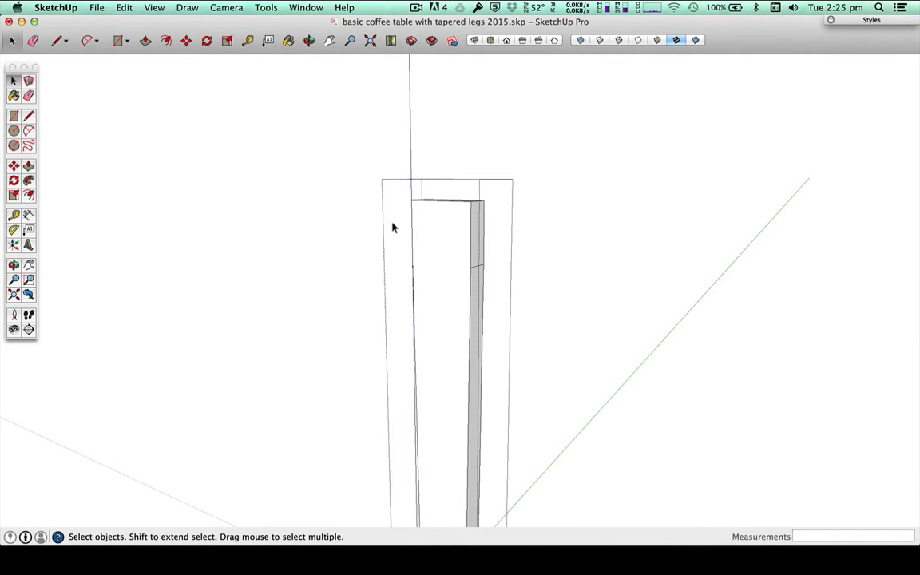
click(28, 166)
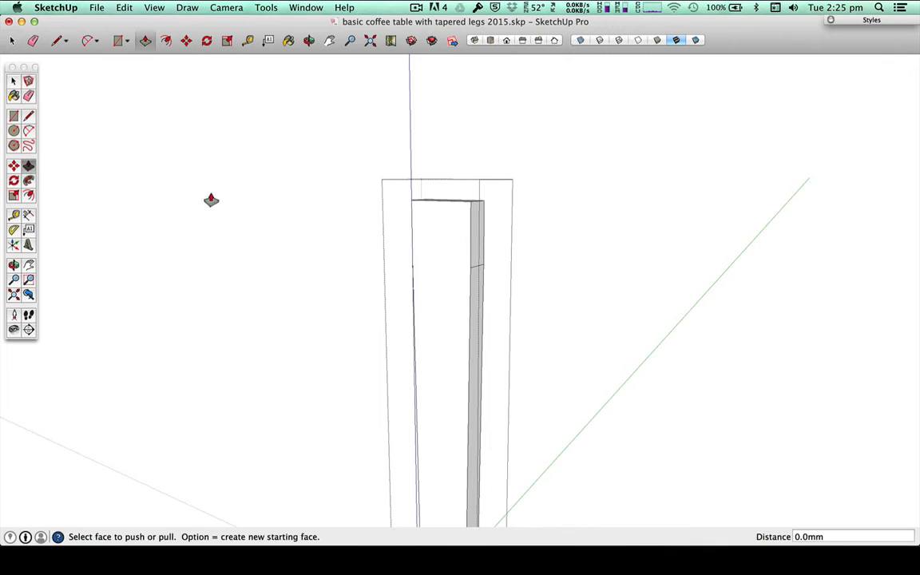
click(432, 250)
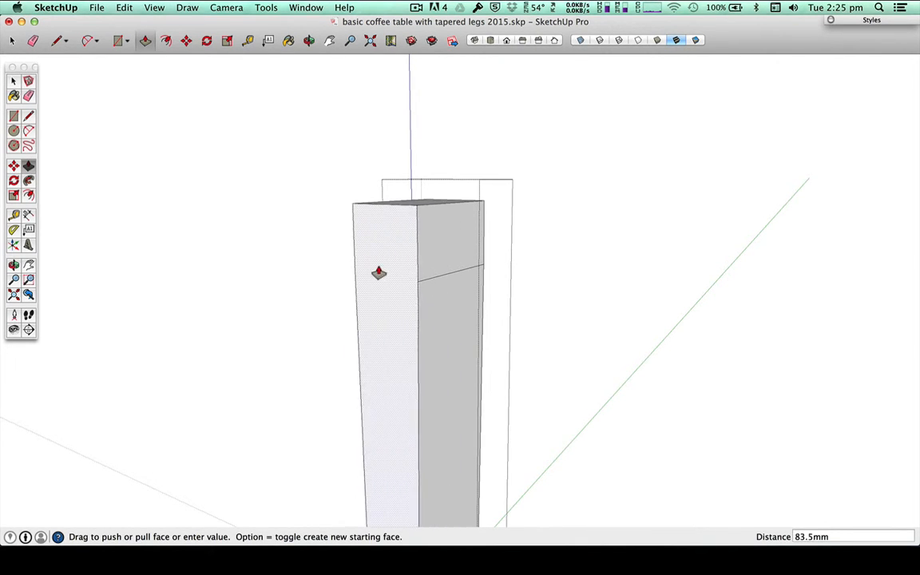
key(Escape)
key(space)
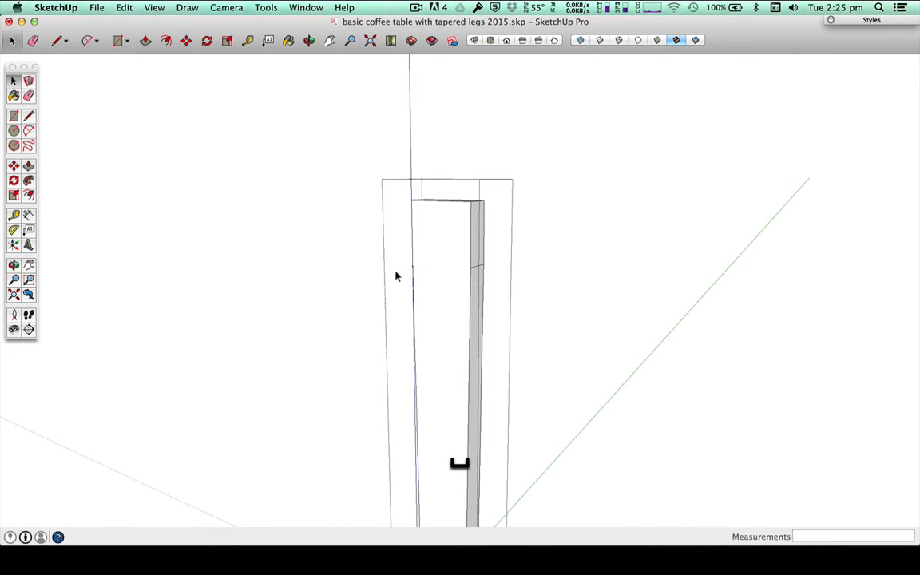
click(306, 253)
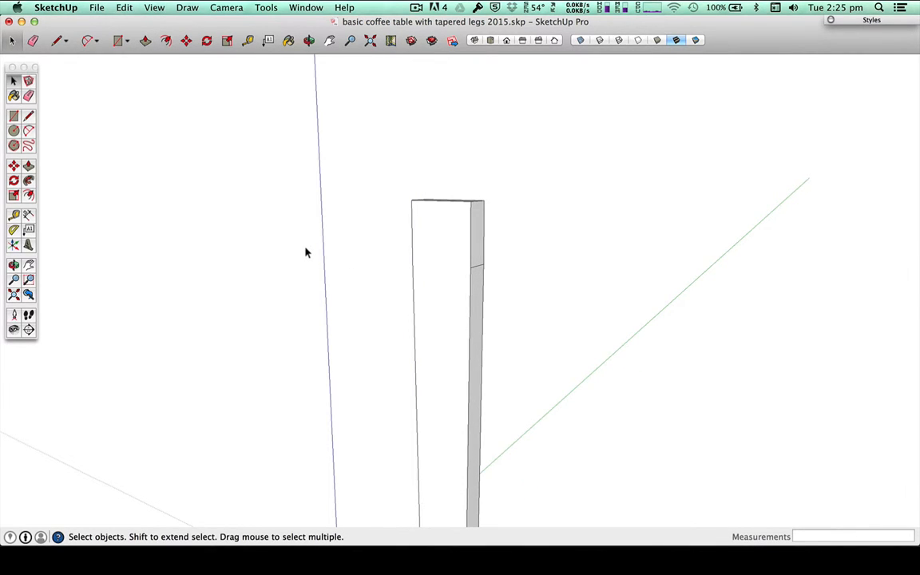
Step: Select the tapered leg group and place a copy of it 815 mm away along the red axis
scroll(303, 254, down, 5)
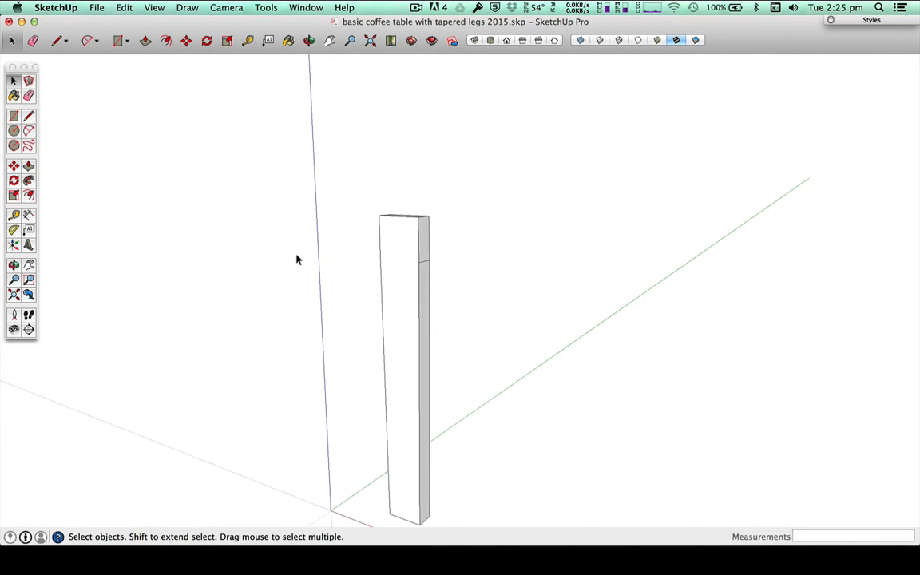
key(h)
drag(438, 369, 462, 273)
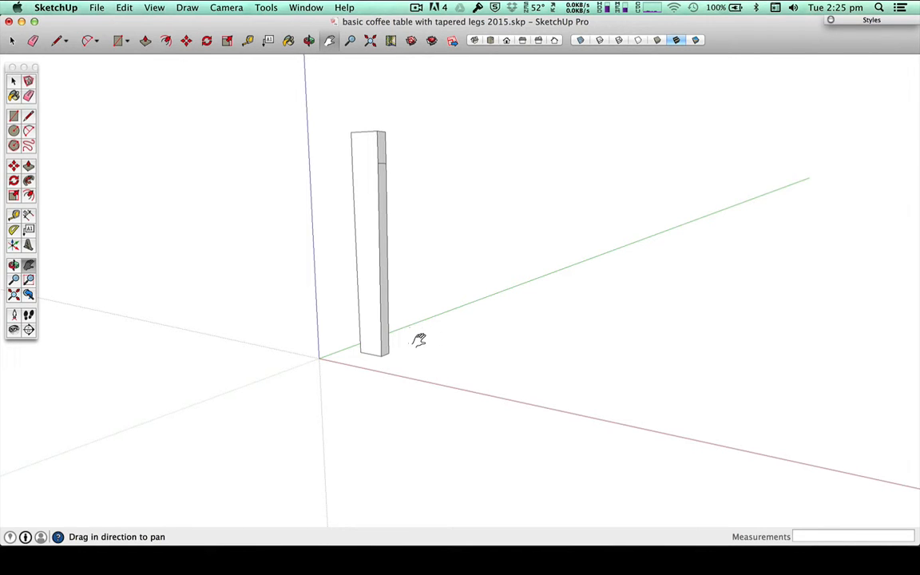
key(space)
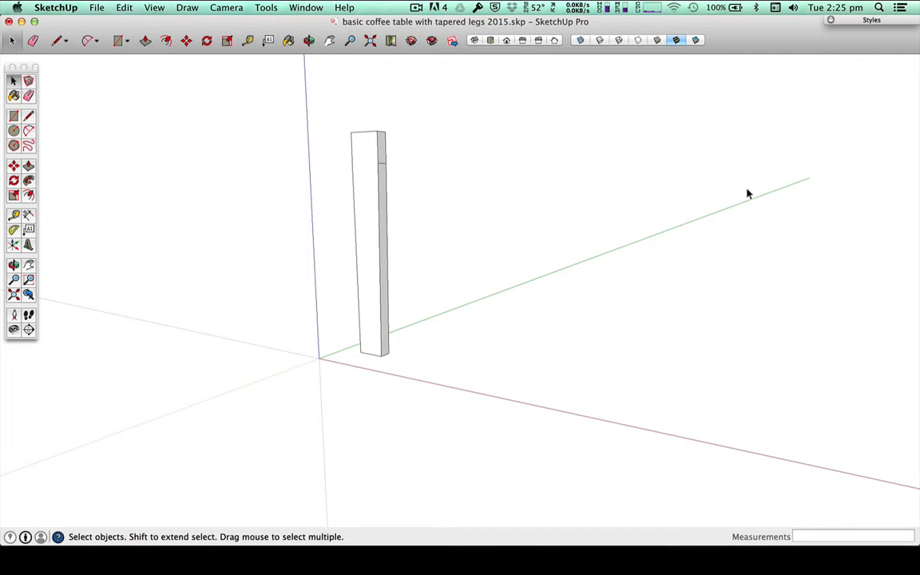
drag(320, 96, 469, 443)
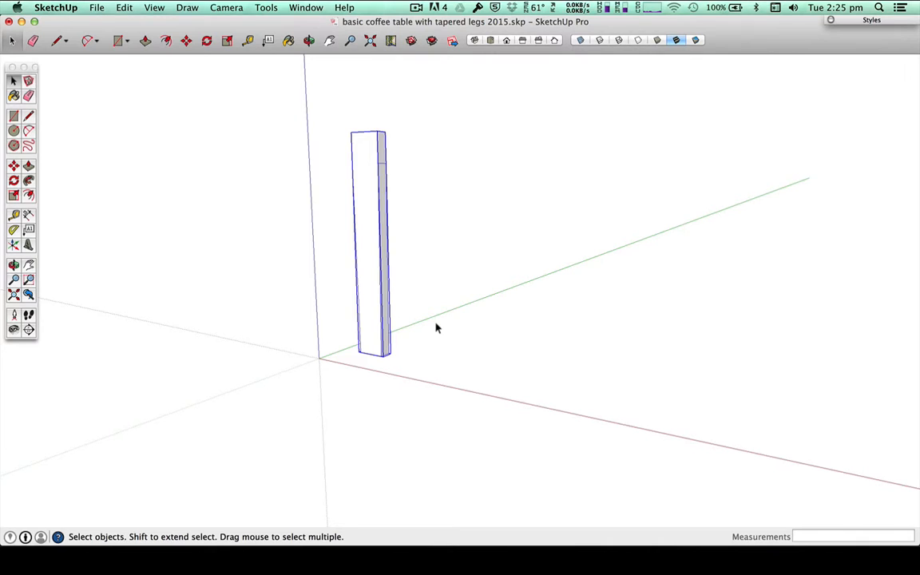
click(13, 166)
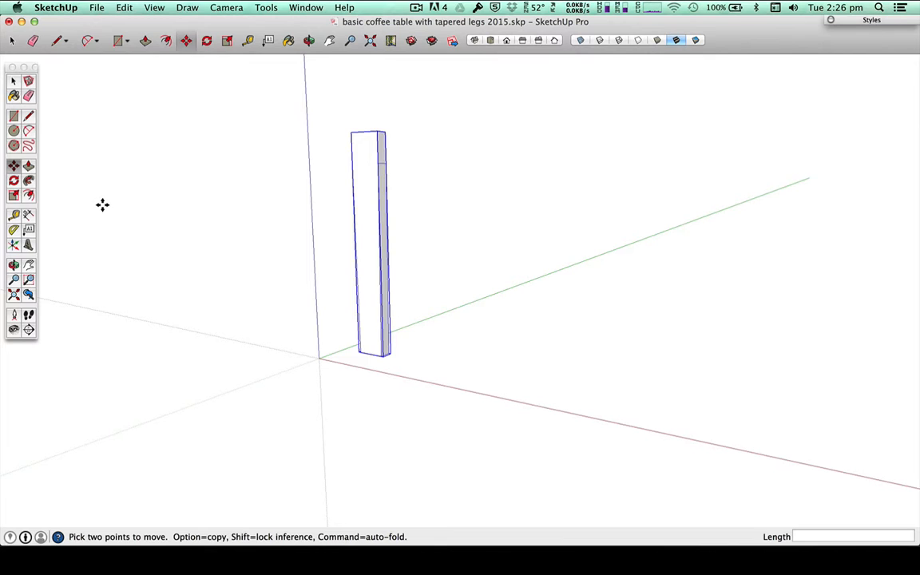
key(alt)
key(alt)
click(377, 130)
key(alt)
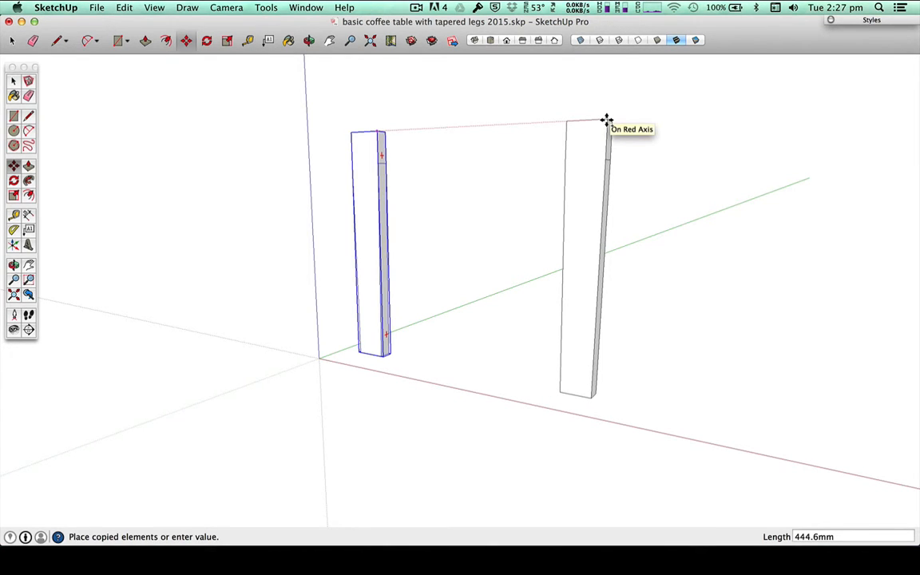
text(815)
key(Return)
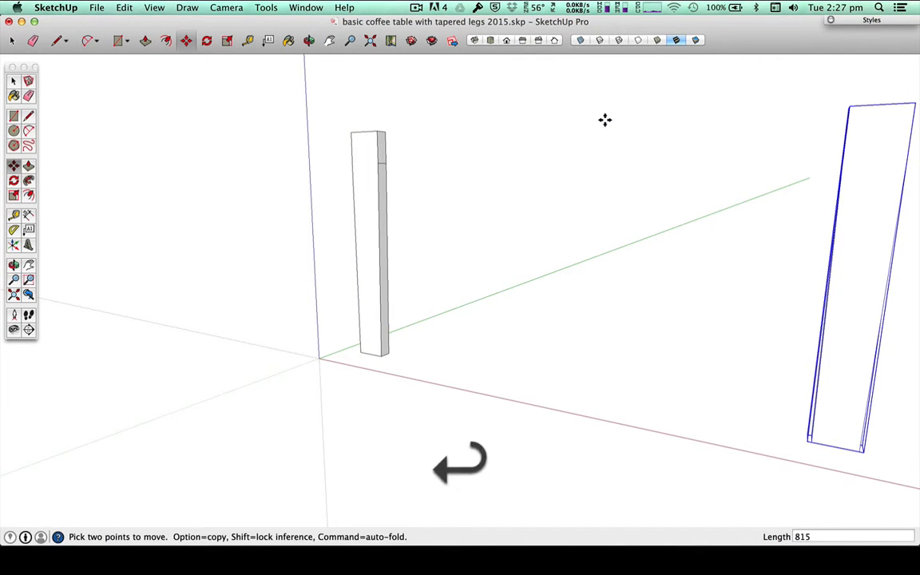
key(space)
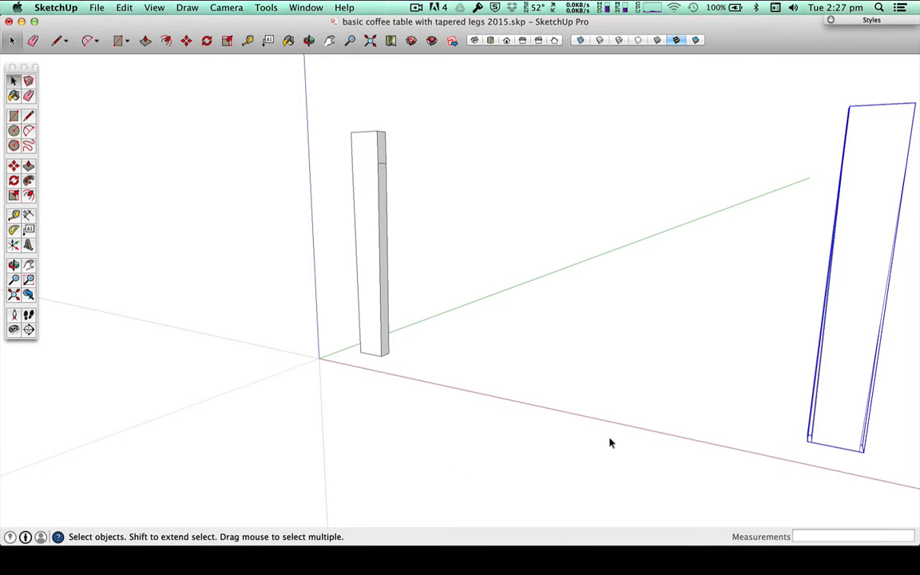
Step: Measure the gap between the inner upper corners of the two legs along the red axis
key(o)
drag(581, 440, 512, 446)
scroll(541, 413, down, 3)
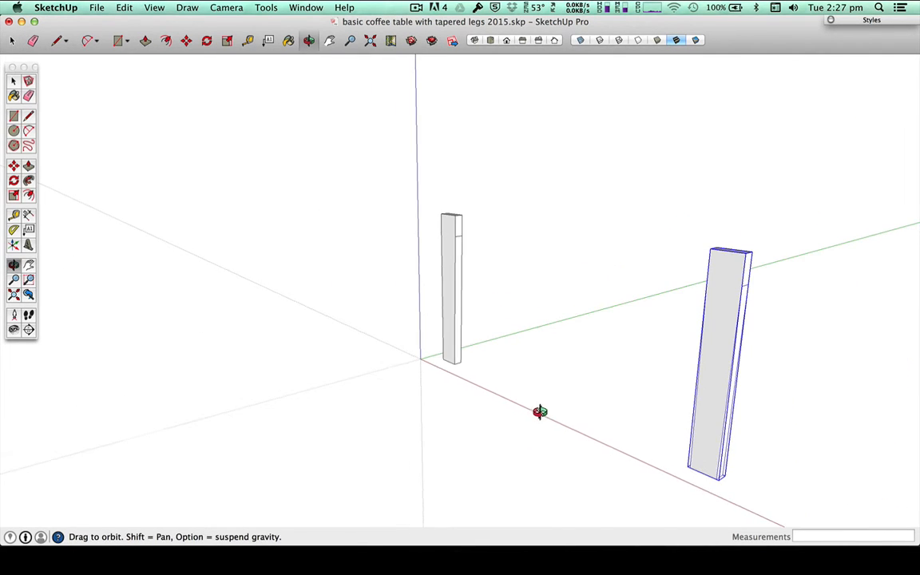
key(l)
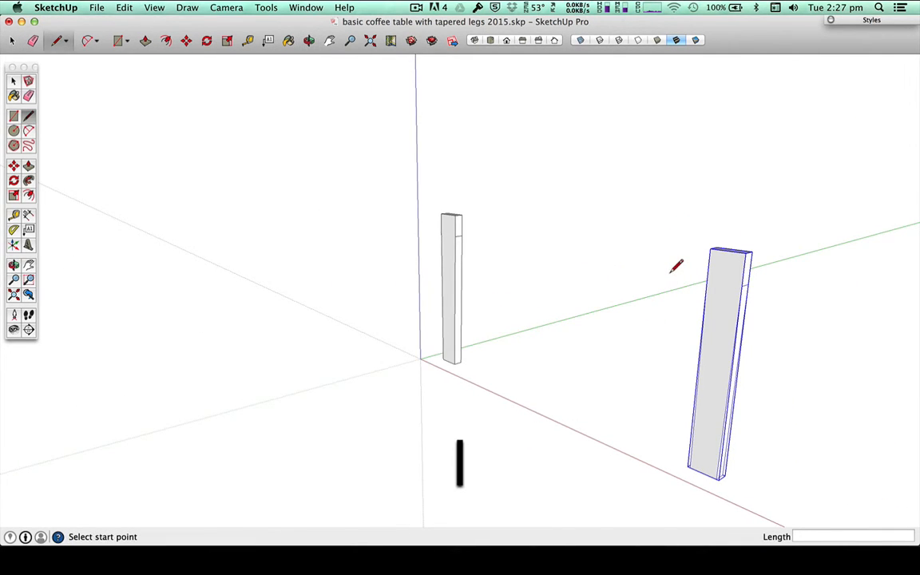
key(t)
click(709, 249)
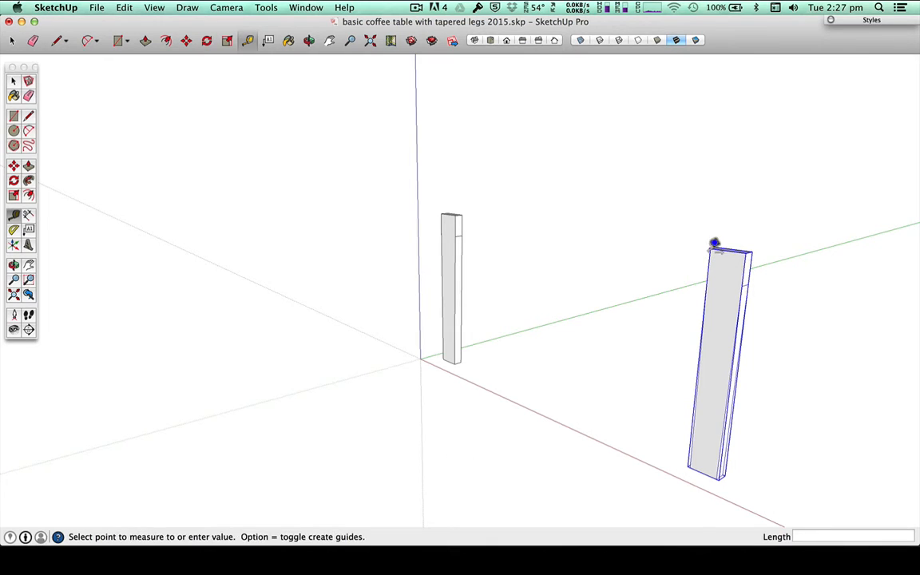
click(460, 210)
key(space)
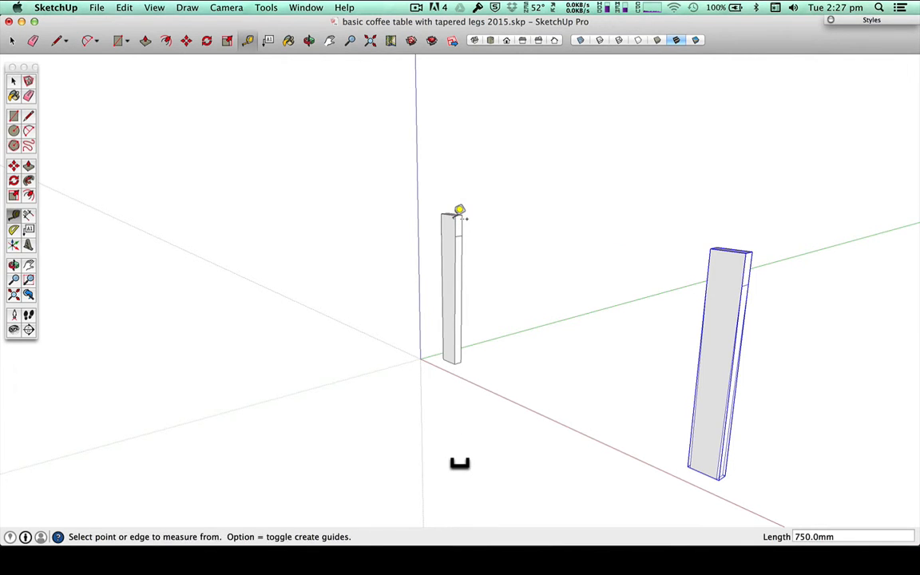
Step: Move the copied leg another 10 mm outward along the red axis
drag(672, 217, 785, 513)
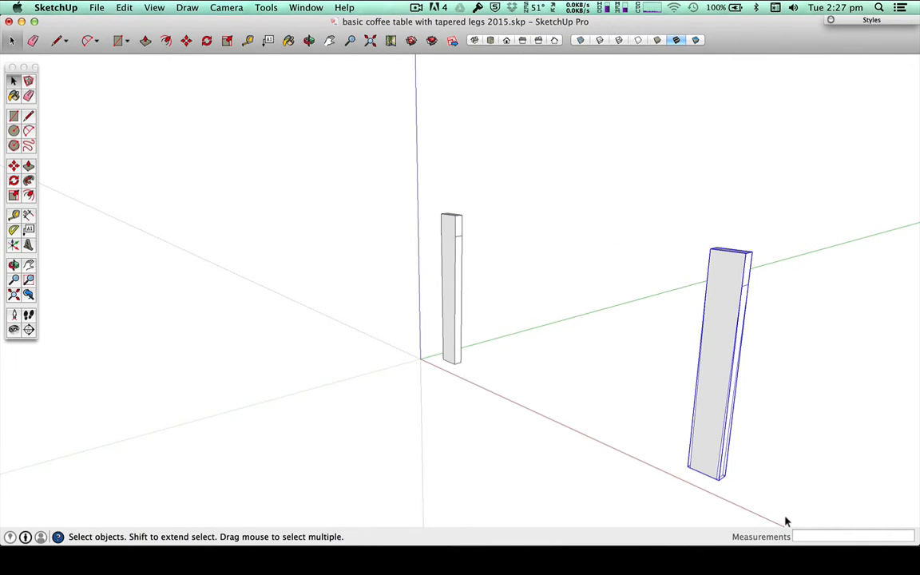
key(m)
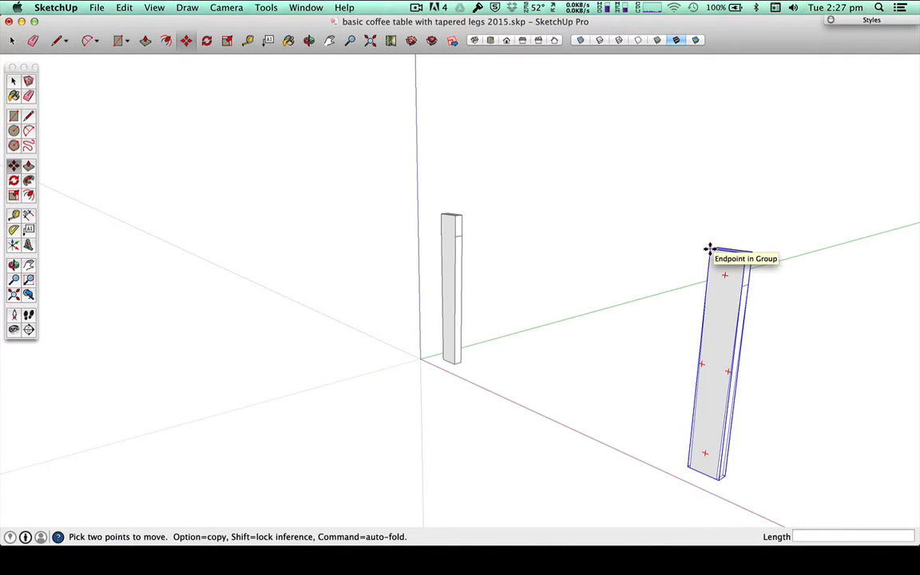
click(709, 250)
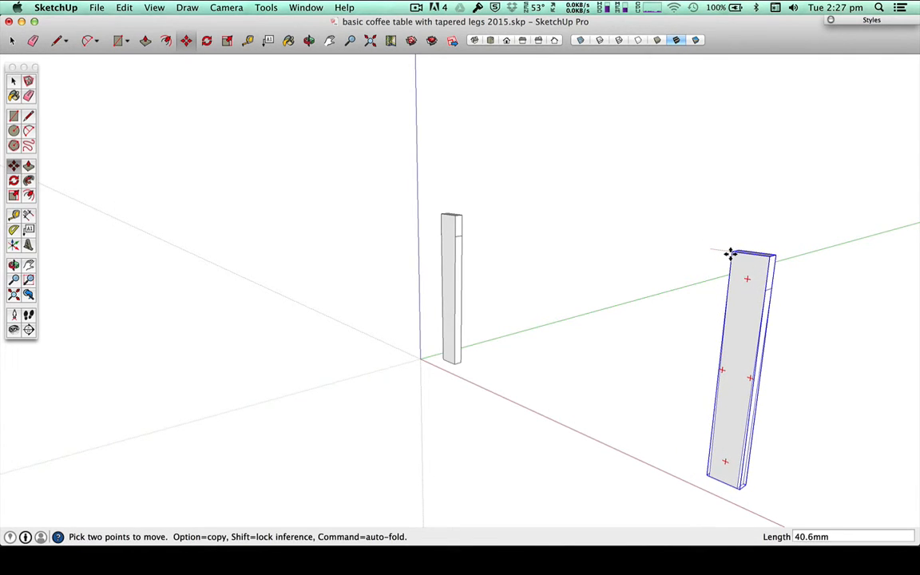
text(10)
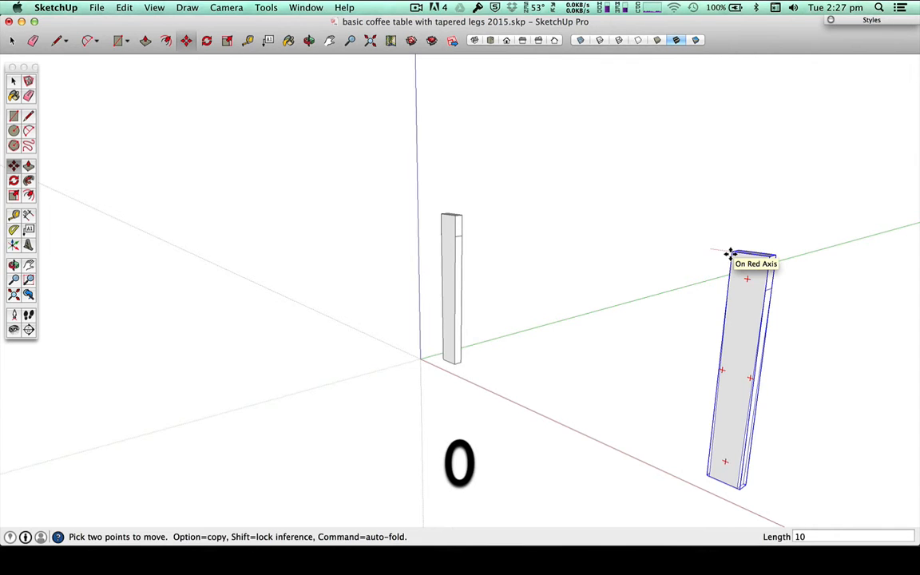
key(Return)
key(space)
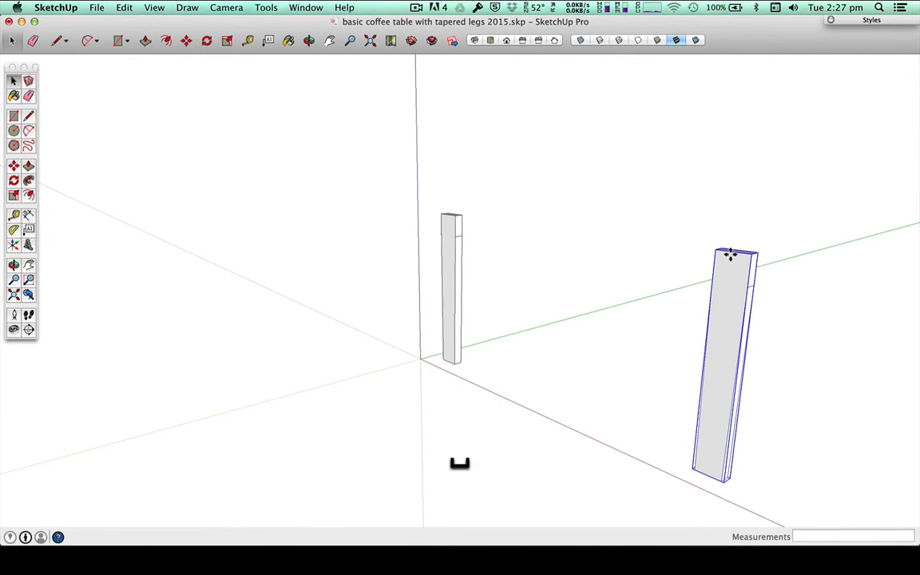
Step: Select both legs and copy them 300 mm along the green axis
drag(409, 171, 820, 495)
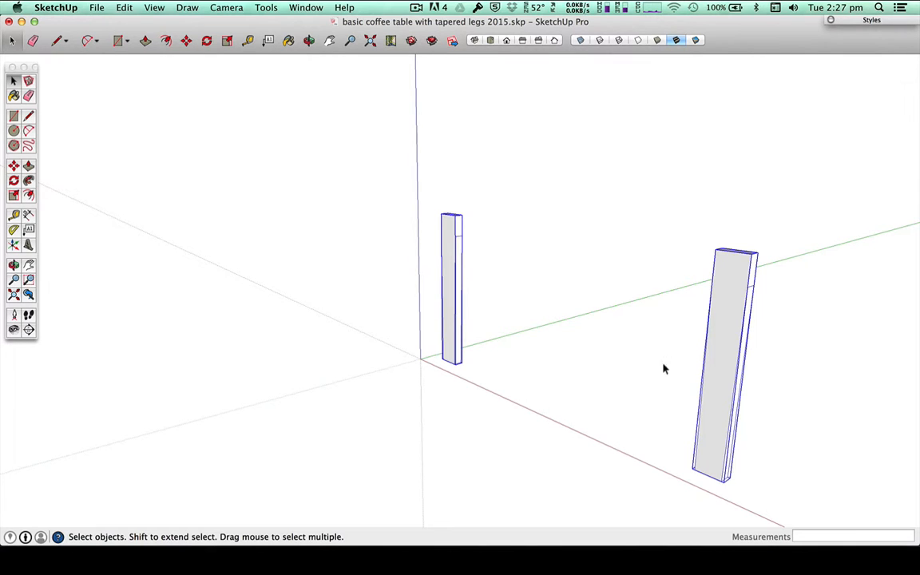
key(m)
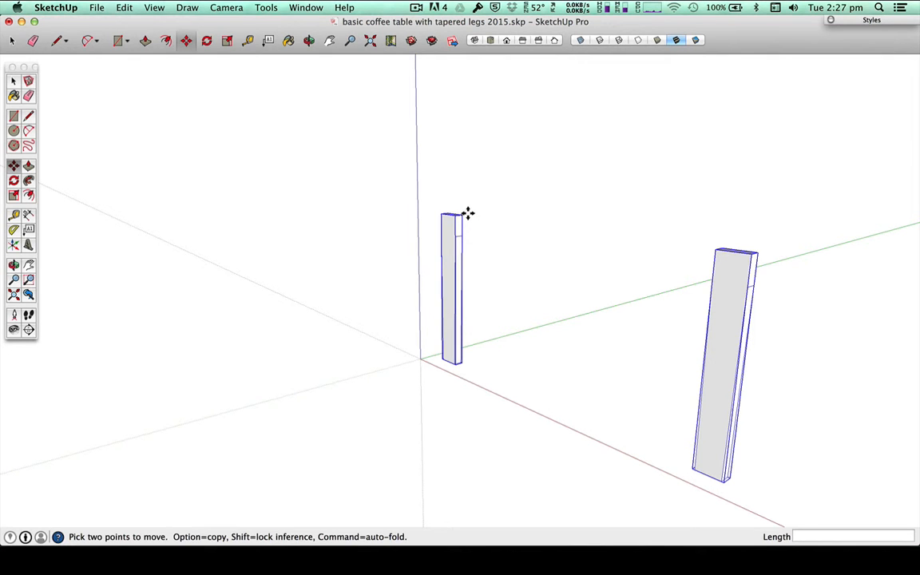
click(461, 214)
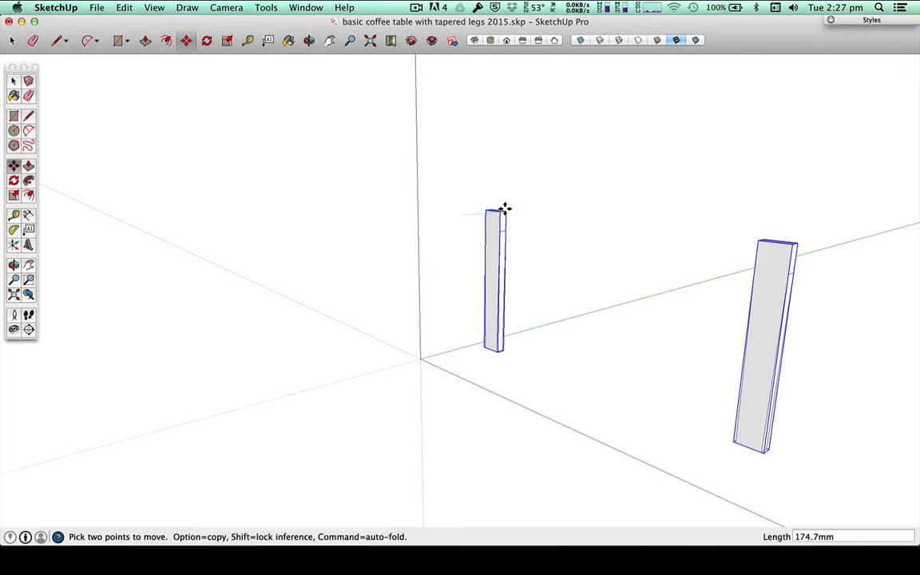
key(alt)
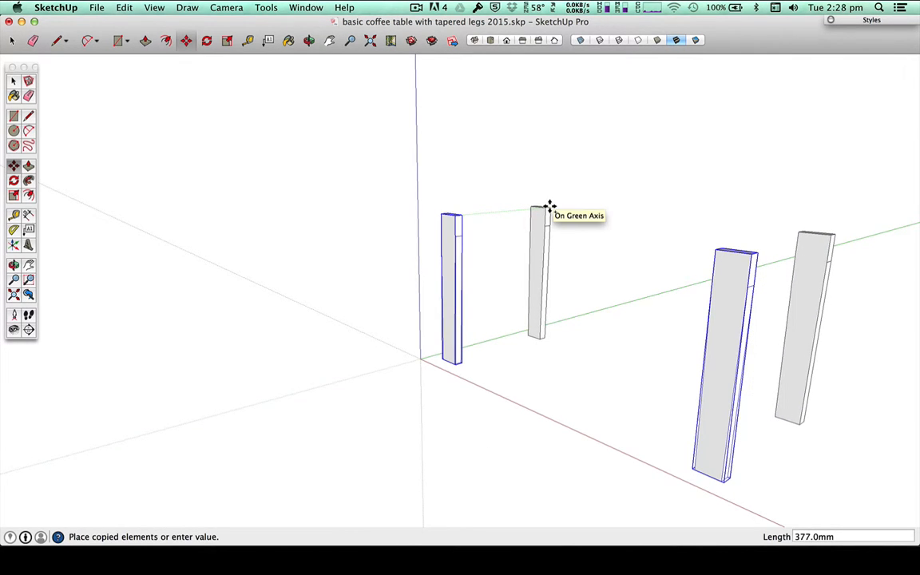
text(300)
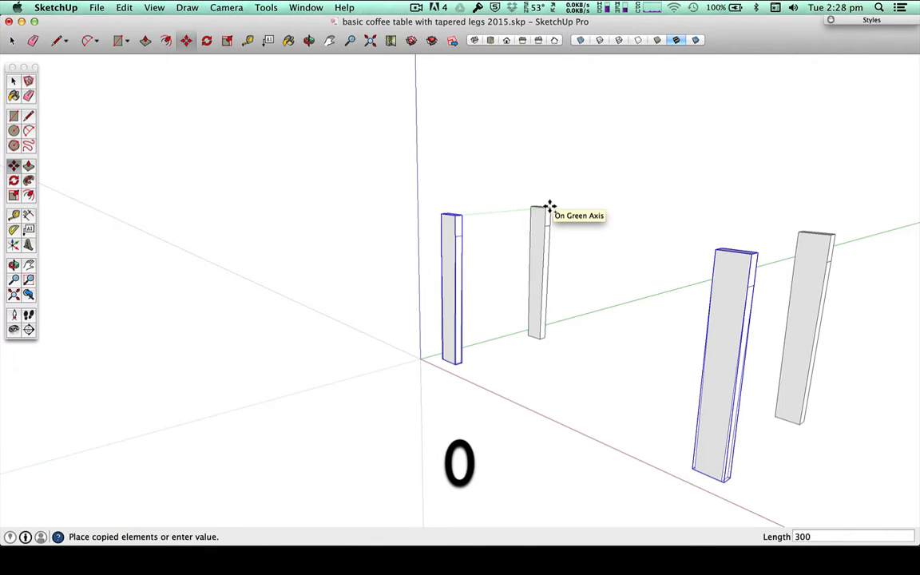
key(Return)
key(space)
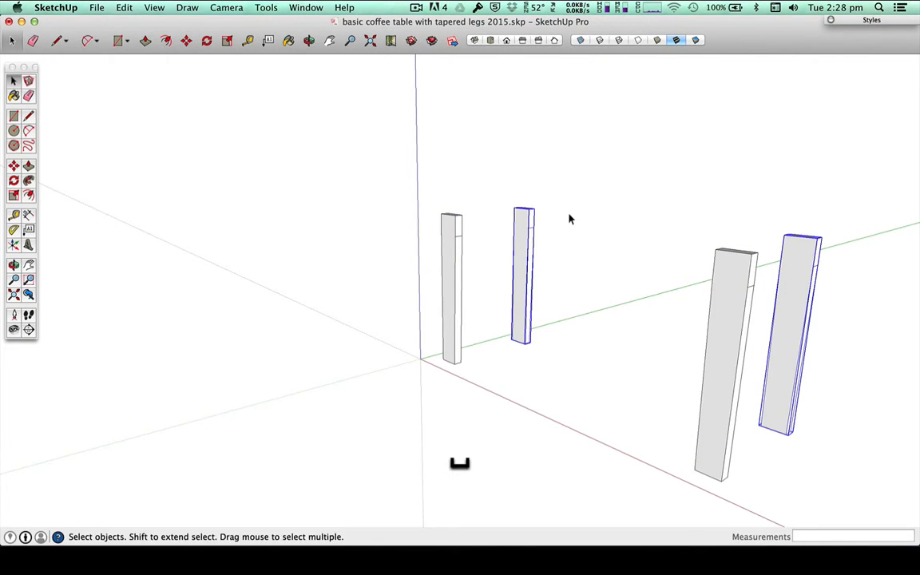
Step: Measure the clear gap between the original leg and its copy along the green axis
key(t)
click(532, 206)
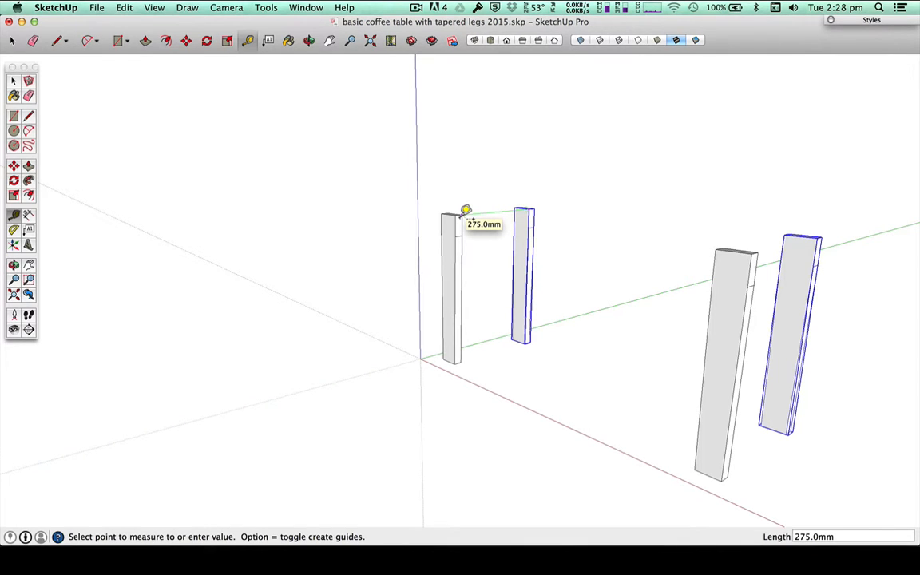
key(Escape)
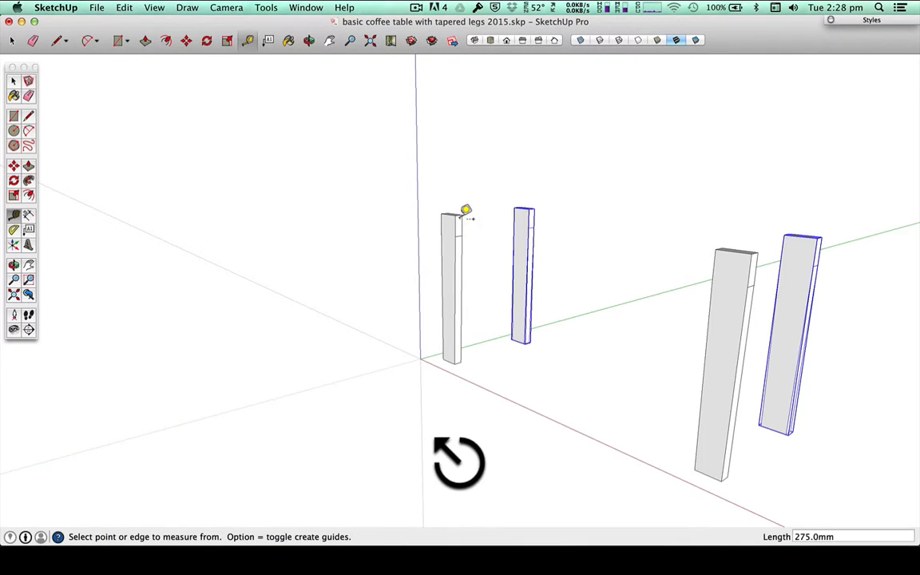
Step: Move the copied pair of legs another 25 mm outward along the green axis
key(m)
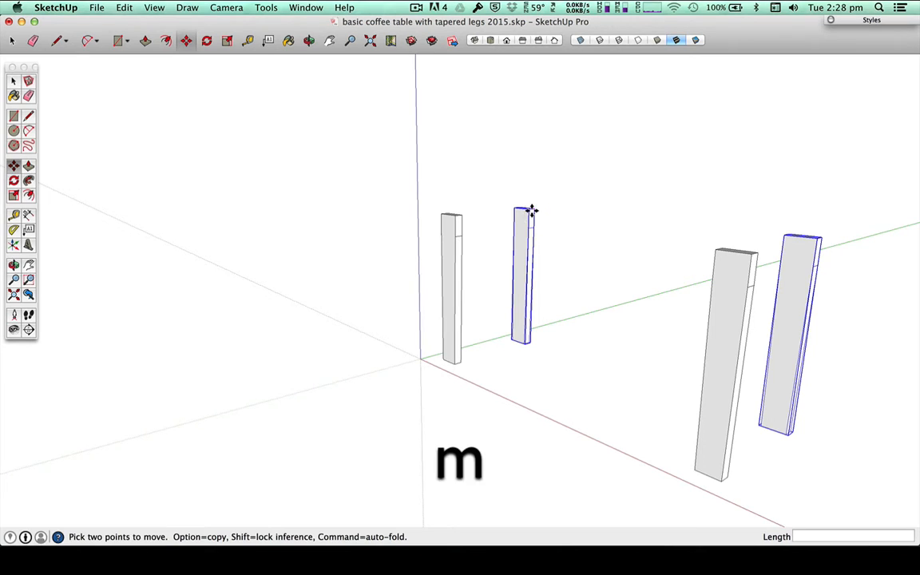
click(529, 208)
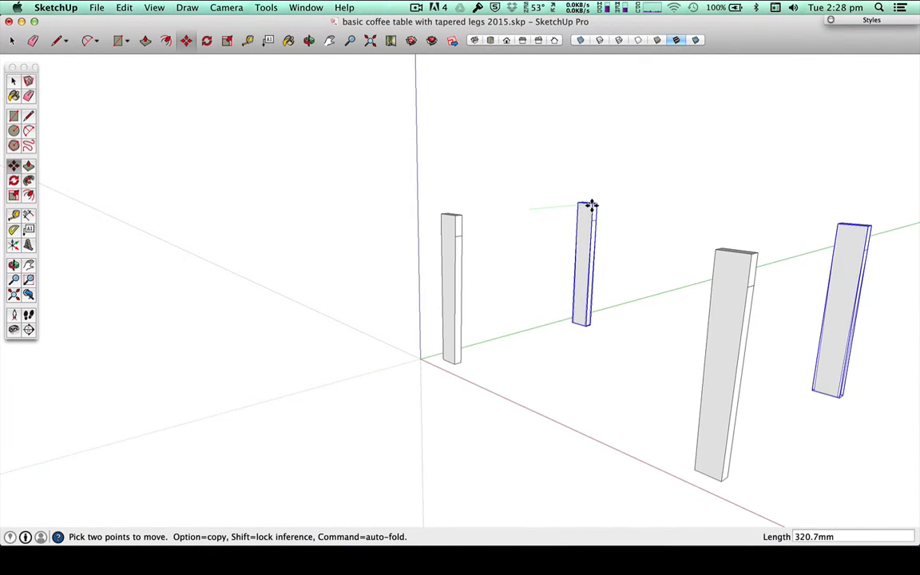
text(25)
key(Return)
key(space)
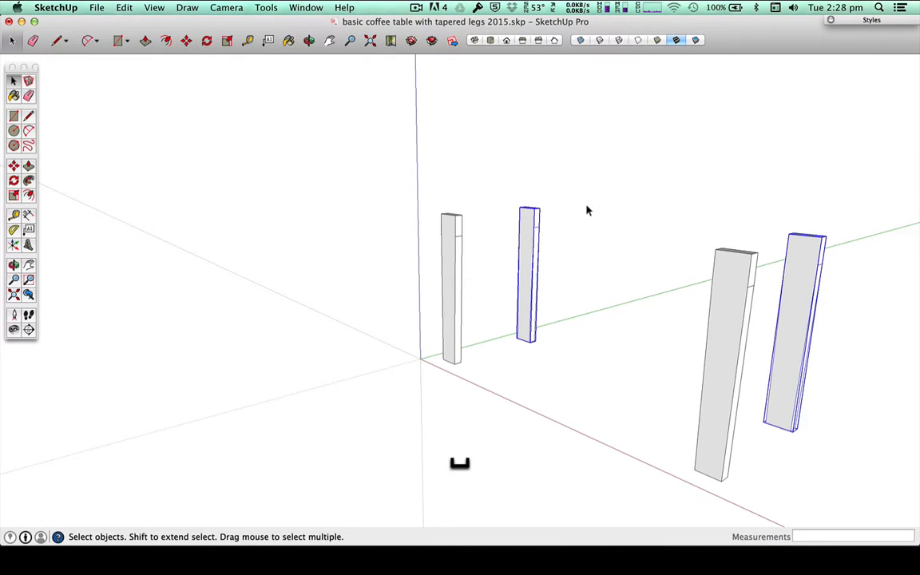
Step: Measure the gap between the front and rear legs again and clear the selection
key(t)
click(535, 202)
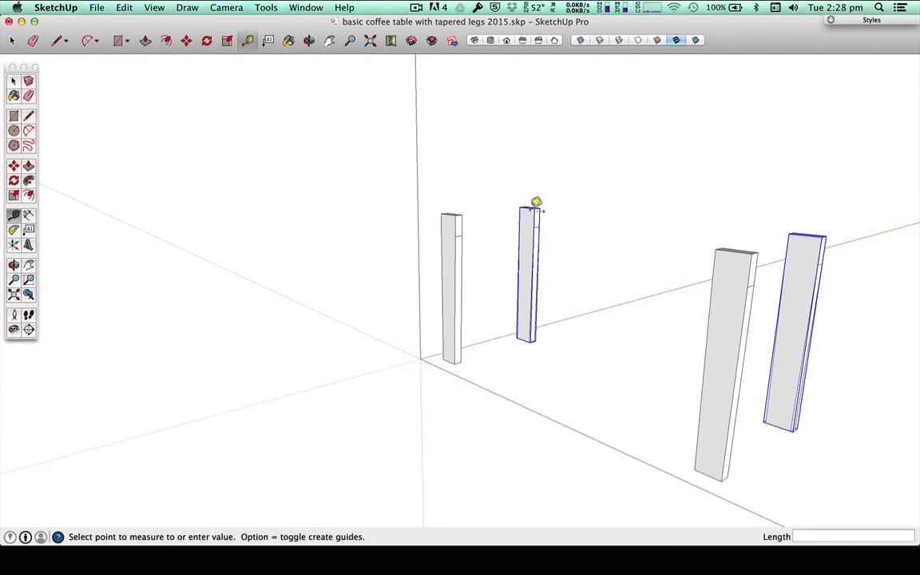
click(463, 210)
key(space)
click(356, 286)
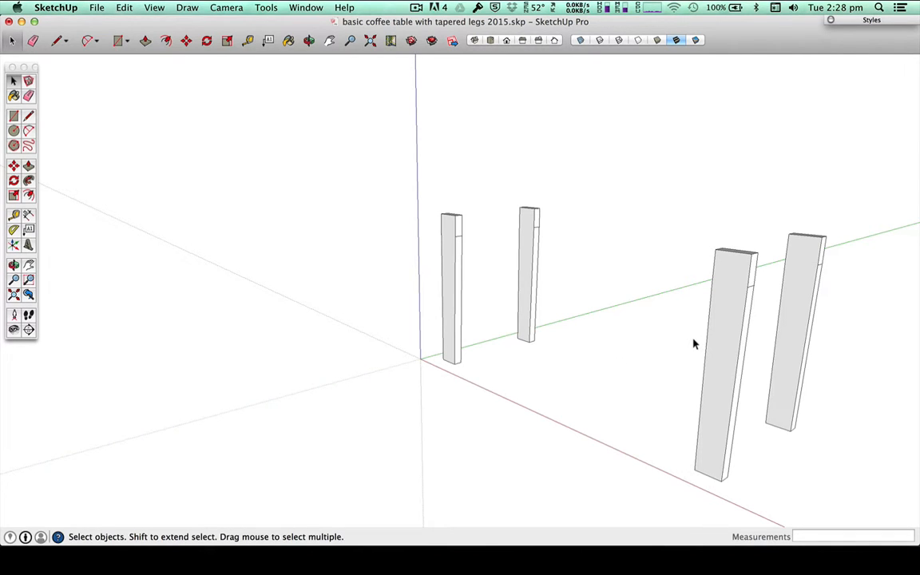
Step: Check the rail dimensions in the Acrobat drawing and place a horizontal guide 60 mm below the top of the far leg in SketchUp
key(super+Tab)
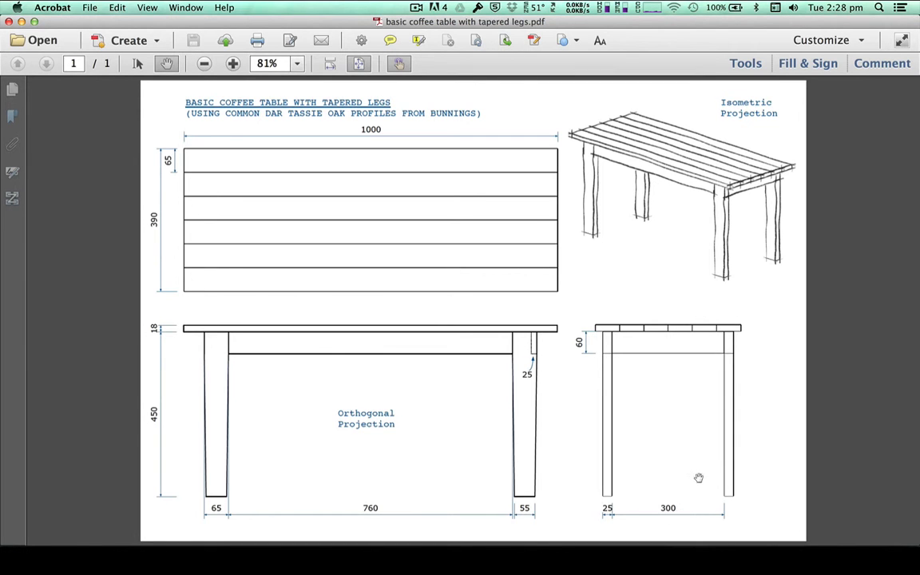
key(super+Tab)
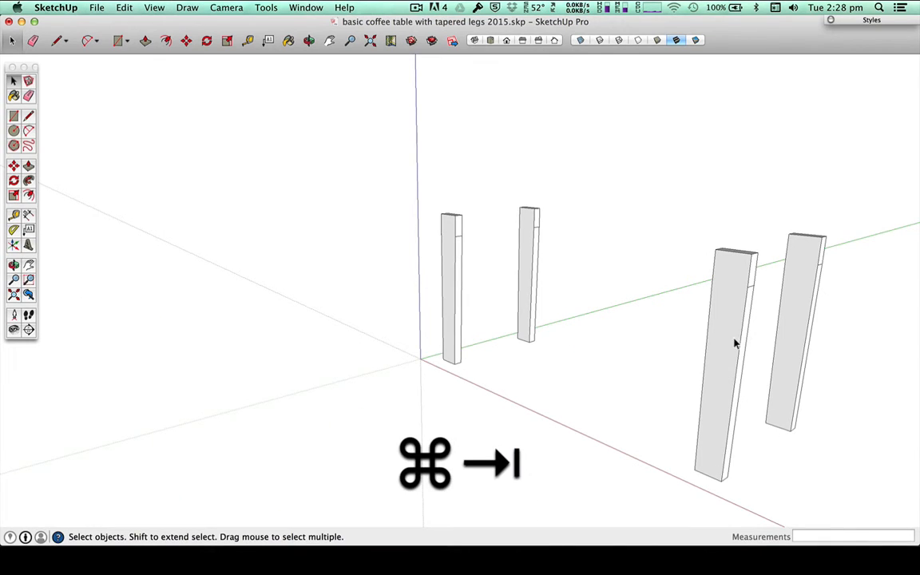
scroll(777, 251, up, 5)
scroll(840, 254, up, 2)
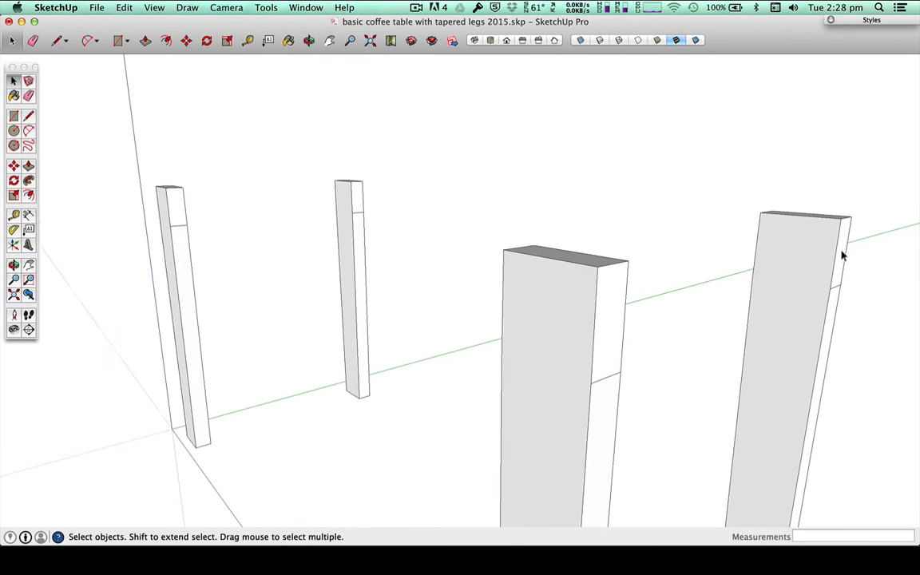
key(t)
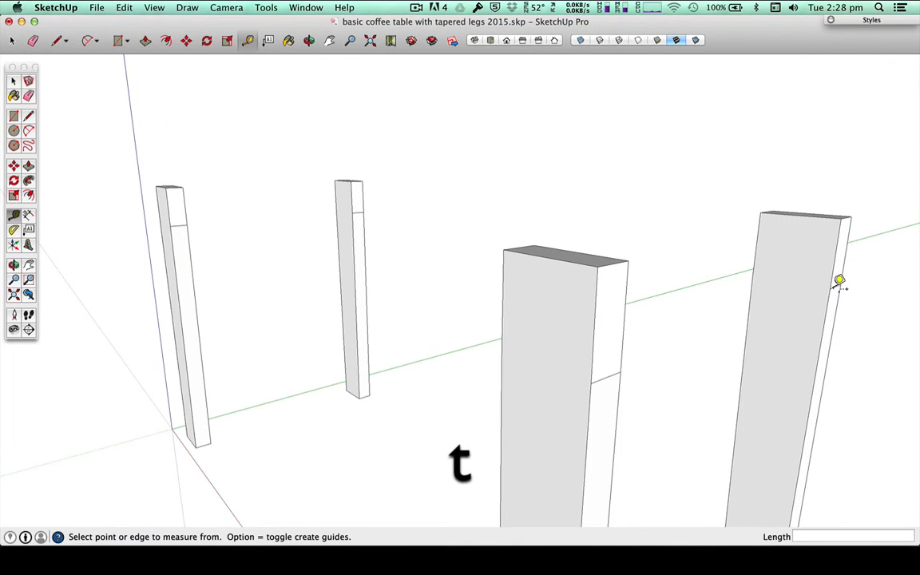
click(829, 211)
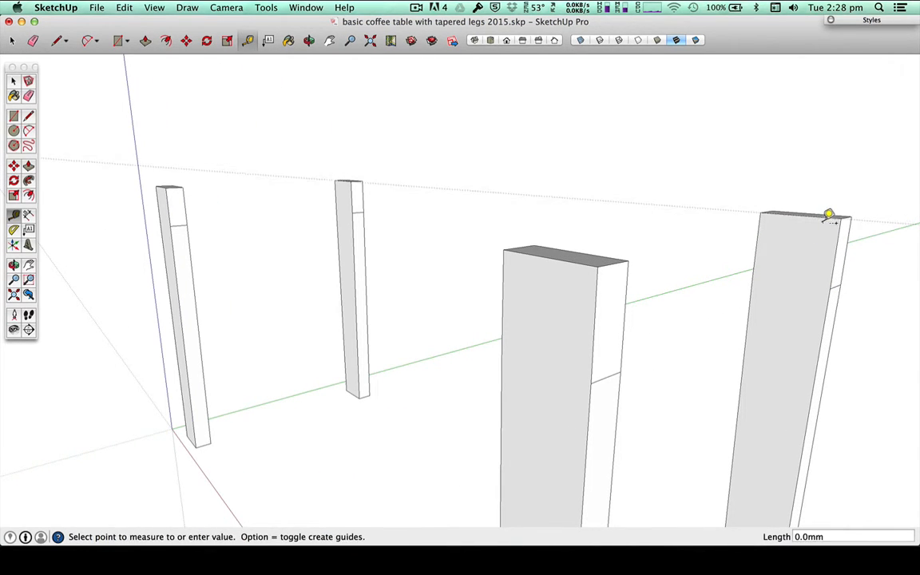
click(834, 284)
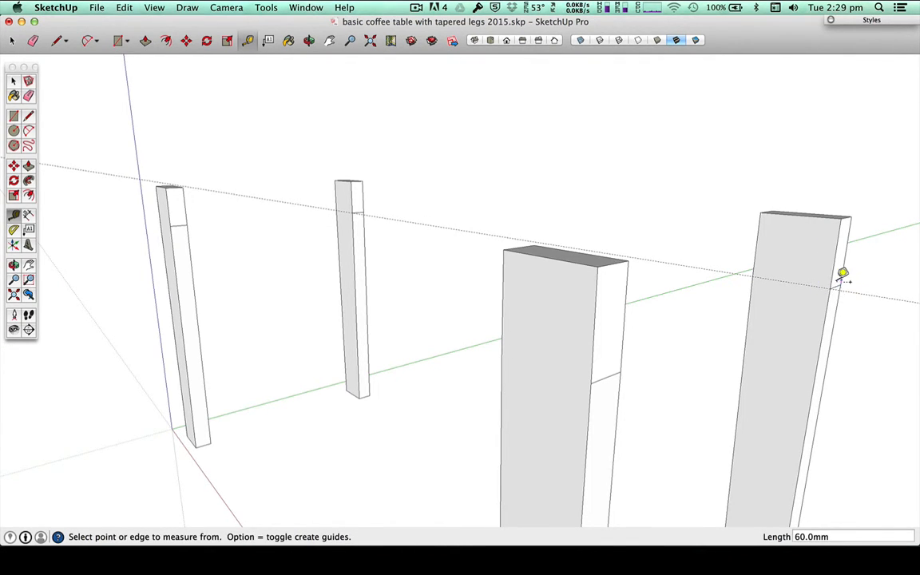
Step: Place a vertical guide on the far leg's inner face, offset 25 mm from its outer edge
click(839, 248)
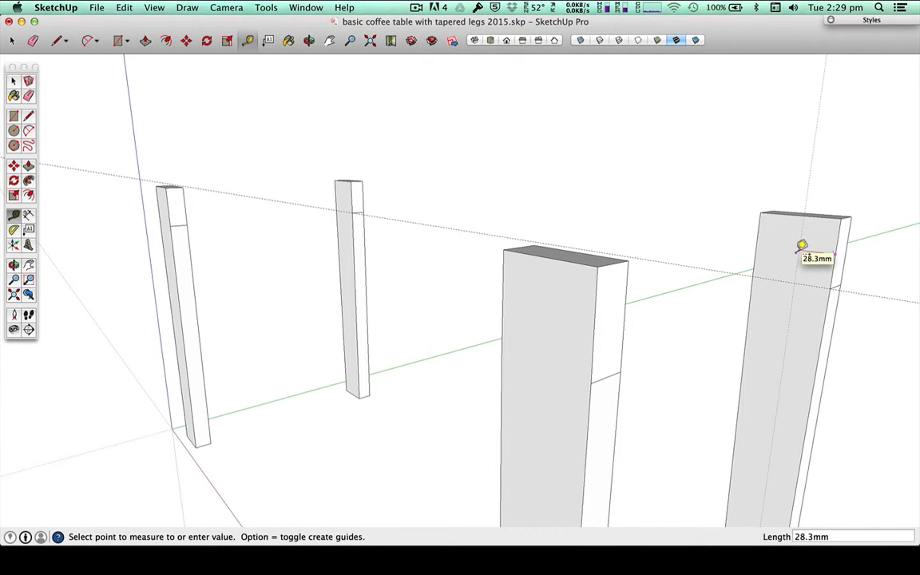
text(25)
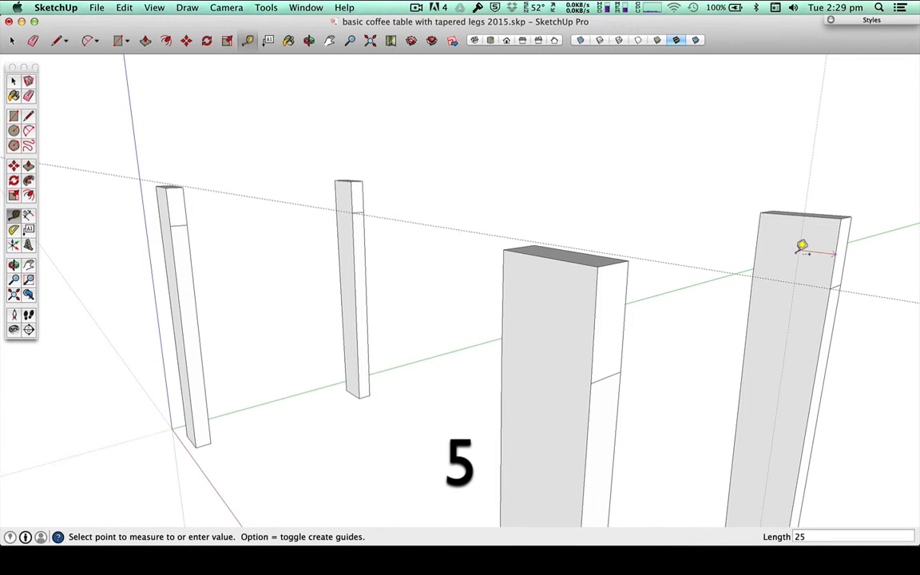
key(Return)
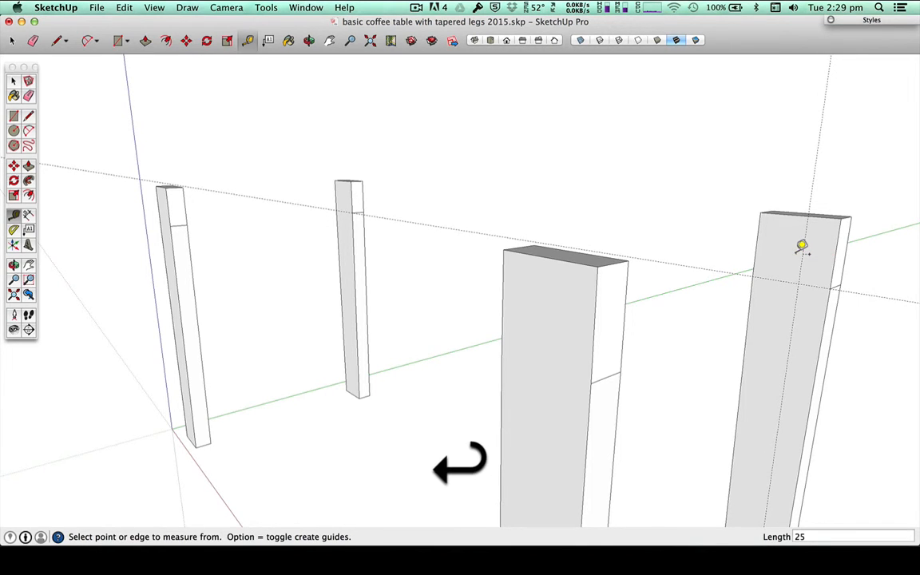
key(l)
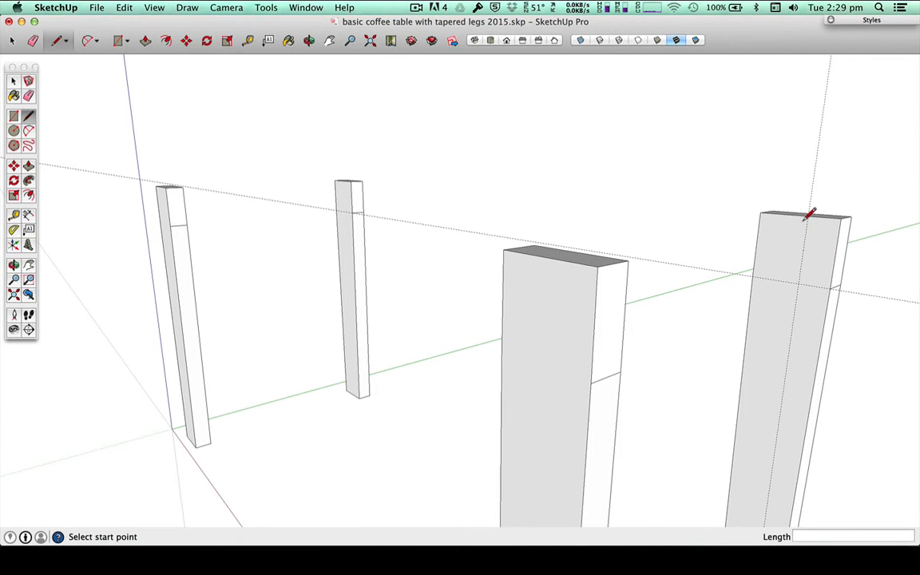
key(space)
double_click(822, 244)
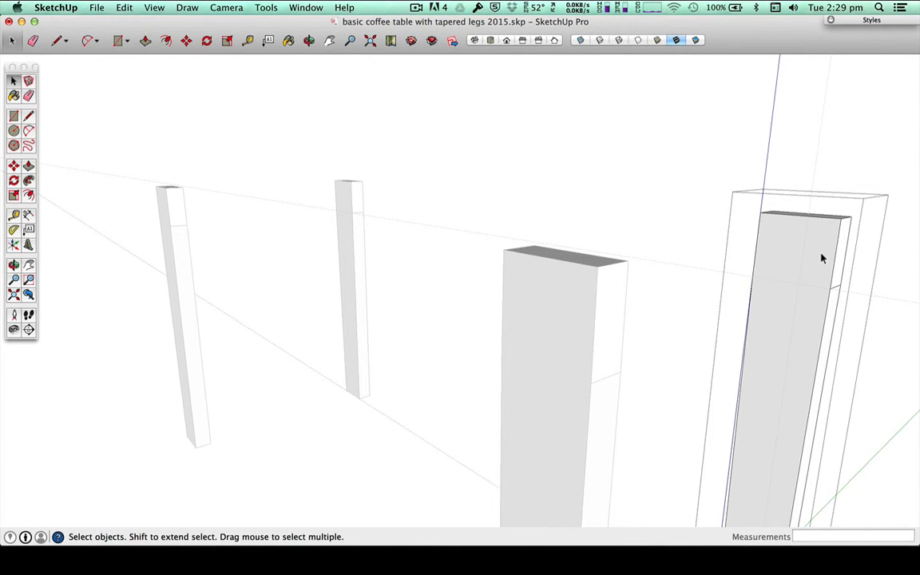
double_click(829, 240)
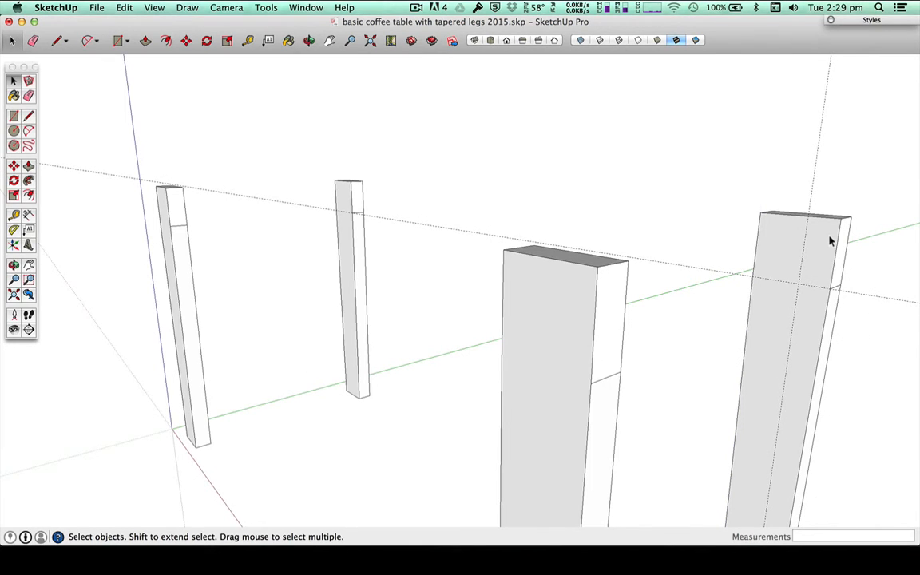
click(829, 240)
click(838, 205)
double_click(811, 275)
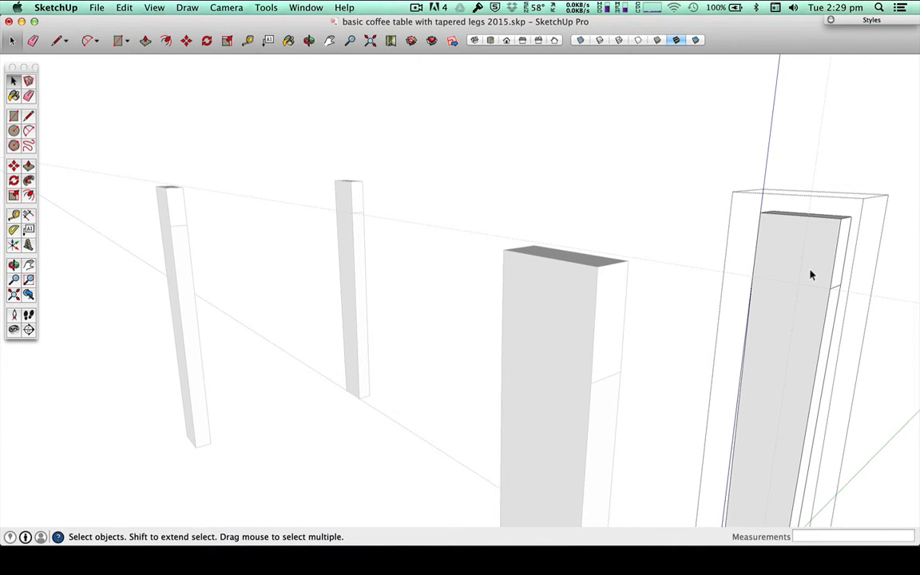
click(830, 152)
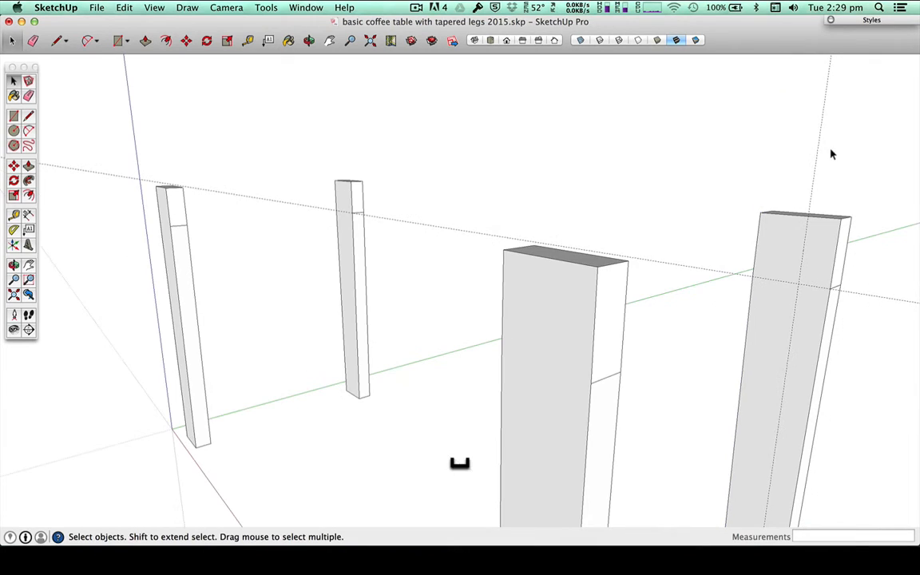
click(820, 228)
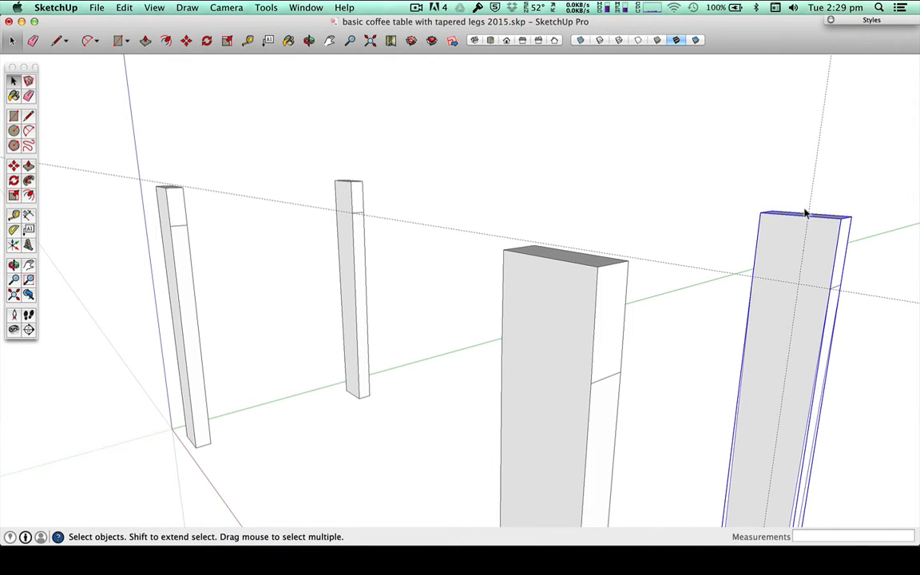
click(807, 194)
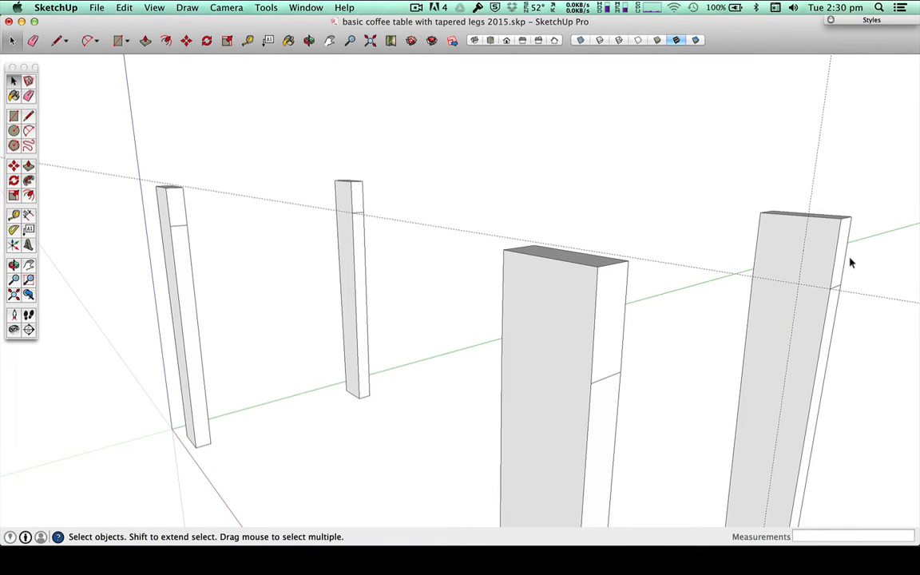
Step: Draw a 25 by 60 mm rectangle along the guides at the upper outer corner of the far leg's inner face
key(l)
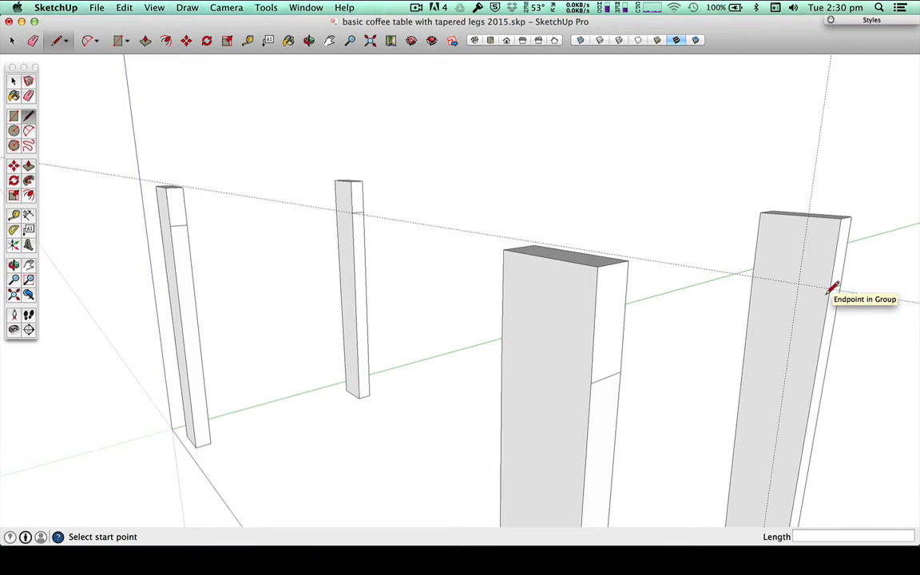
click(831, 289)
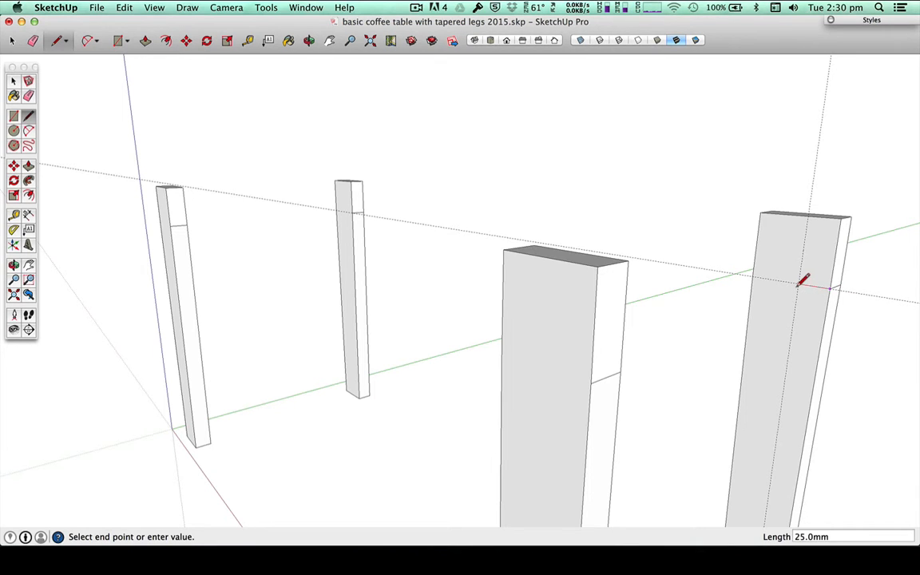
click(807, 213)
click(844, 217)
click(834, 284)
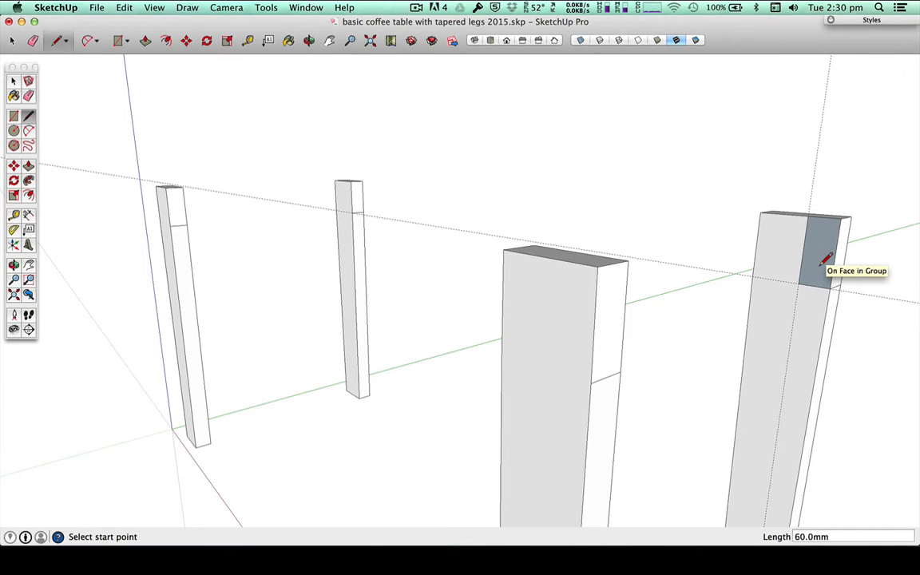
Step: Push/Pull the rectangle about 204 mm toward the opposite leg to form a partial rail
key(p)
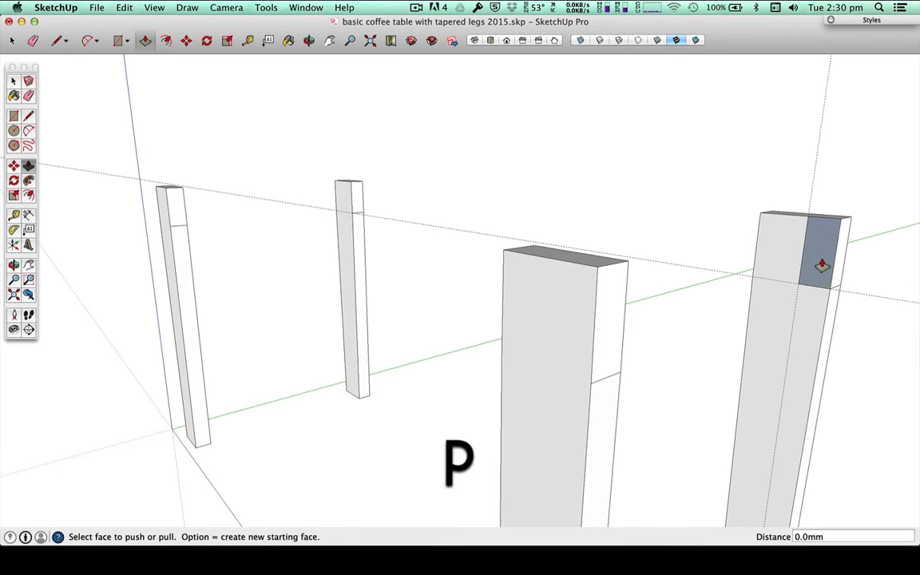
click(817, 263)
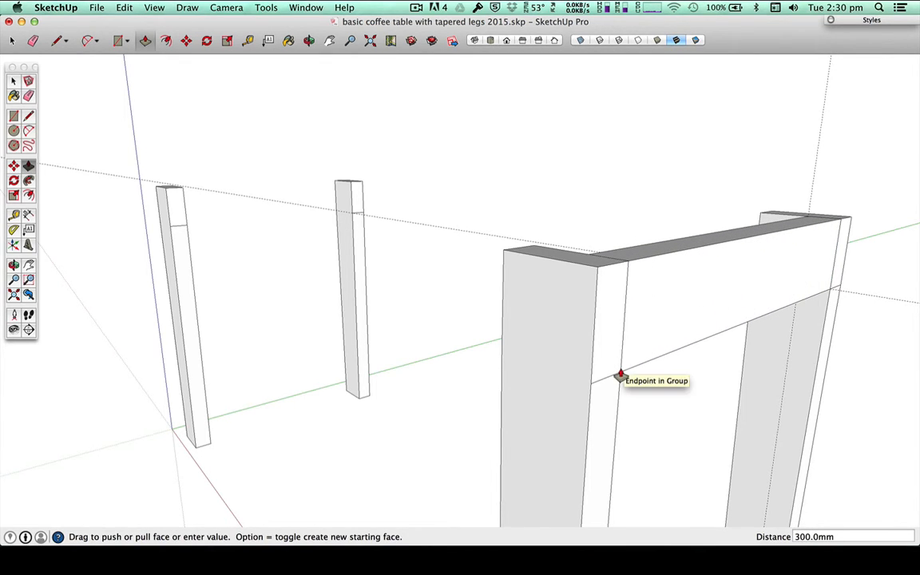
click(710, 332)
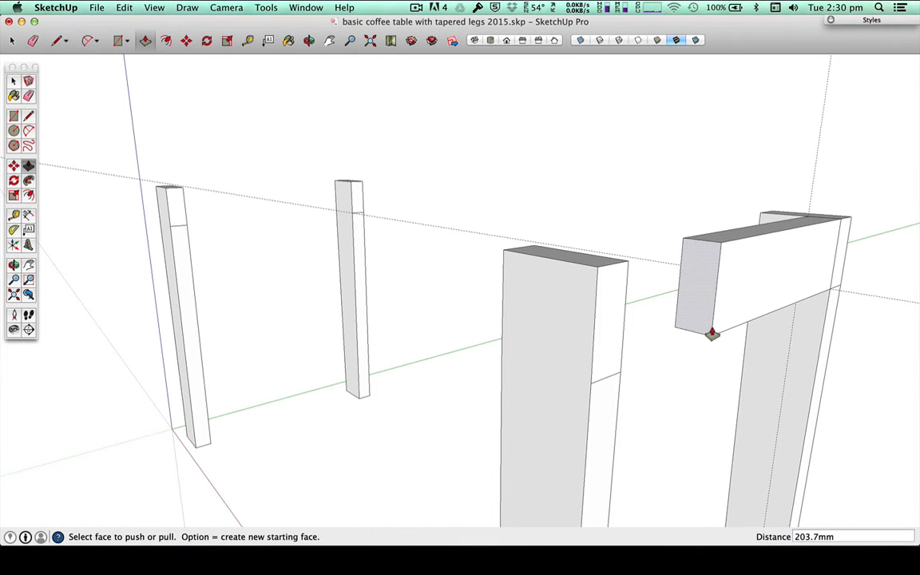
Step: Delete the leg behind the partial rail and undo the deletion
key(space)
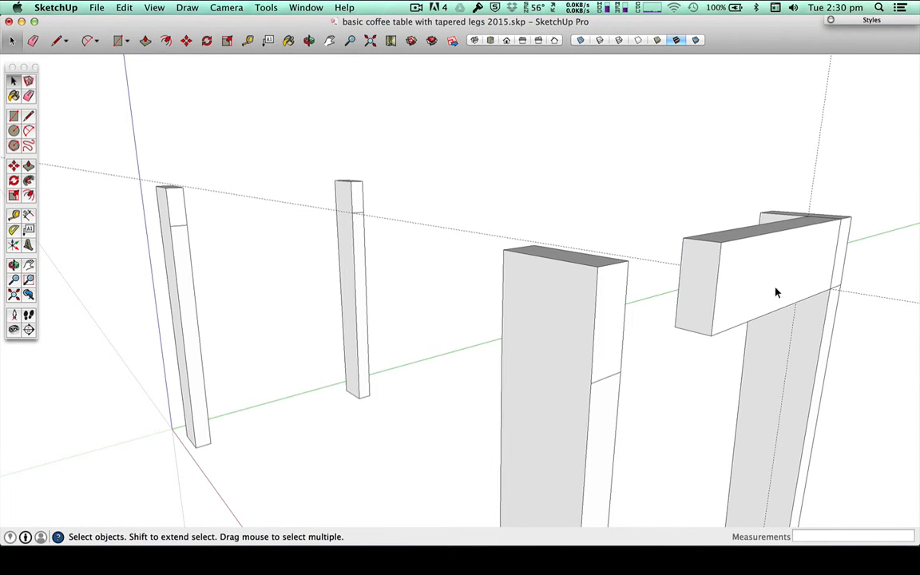
click(796, 340)
key(Delete)
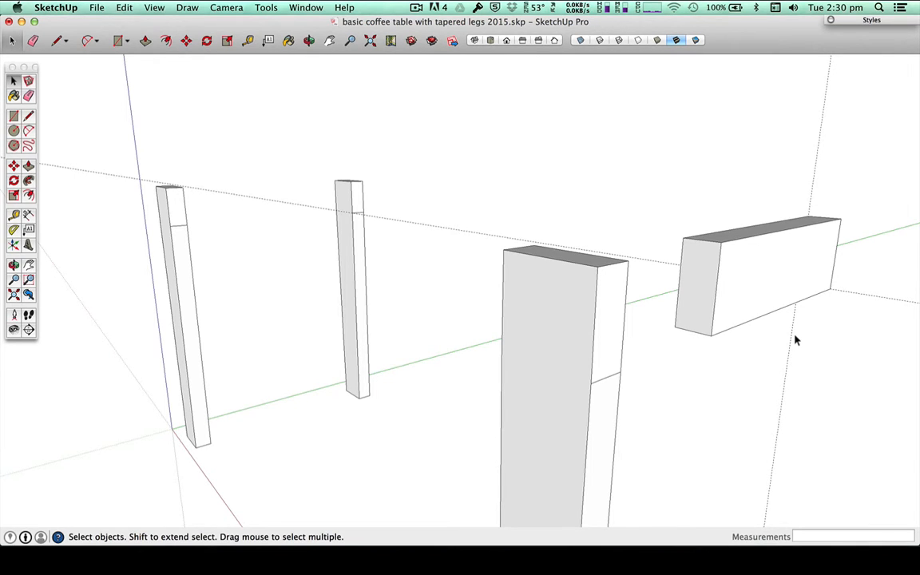
key(super+z)
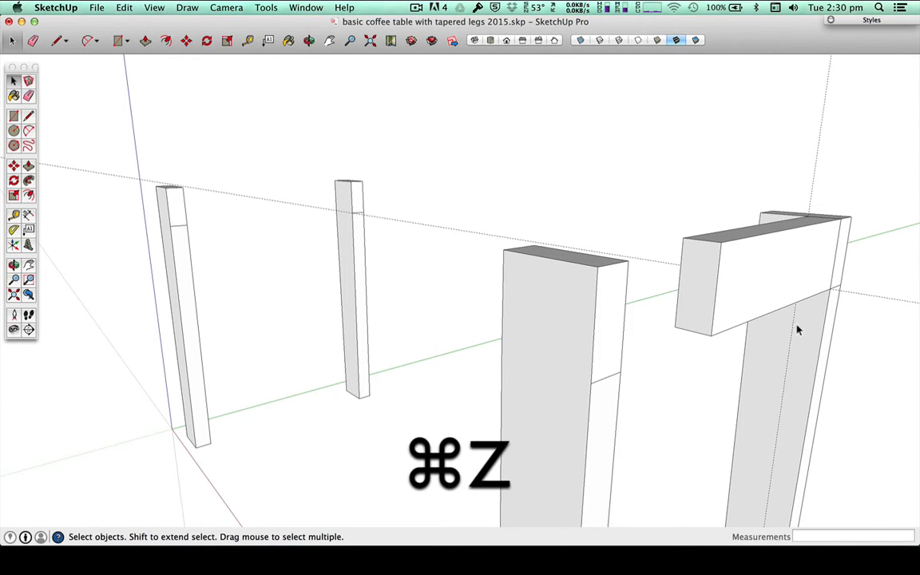
Step: Select all faces and edges of the partial rail, make them a group, and clear the selection
click(700, 267)
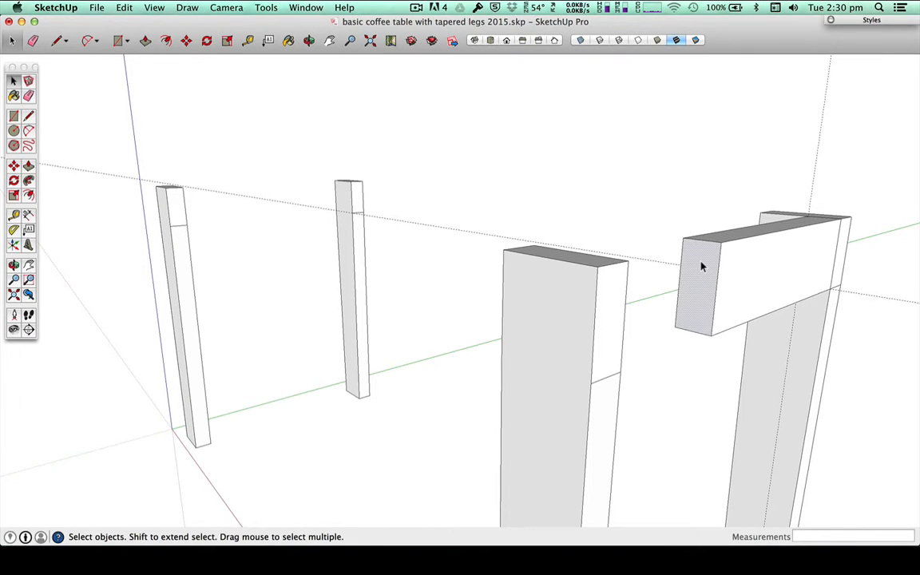
double_click(701, 267)
triple_click(756, 262)
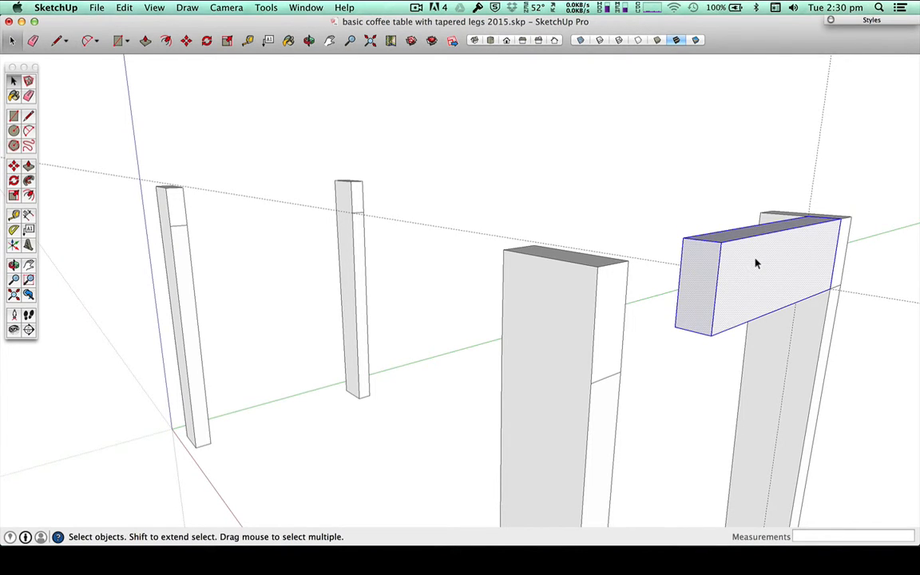
right_click(757, 259)
click(799, 358)
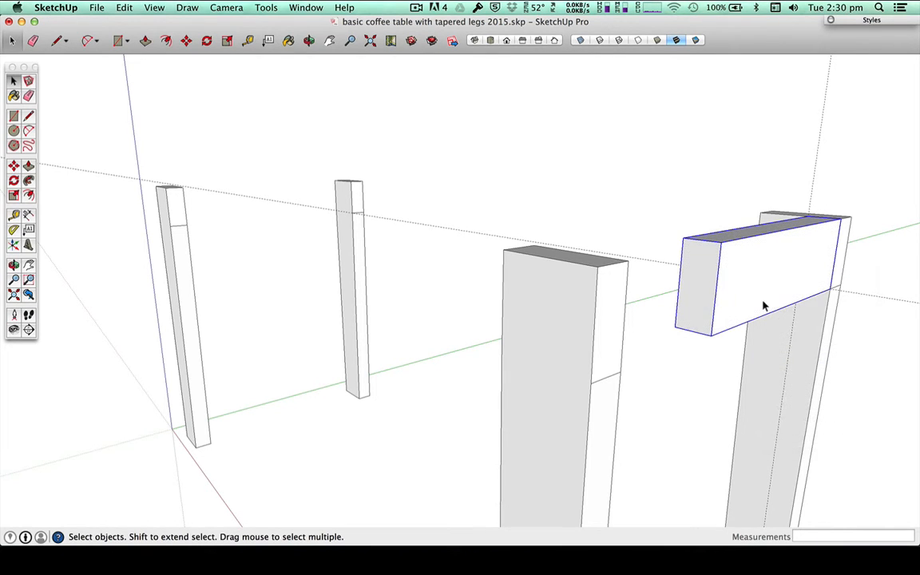
click(683, 140)
click(708, 267)
click(673, 152)
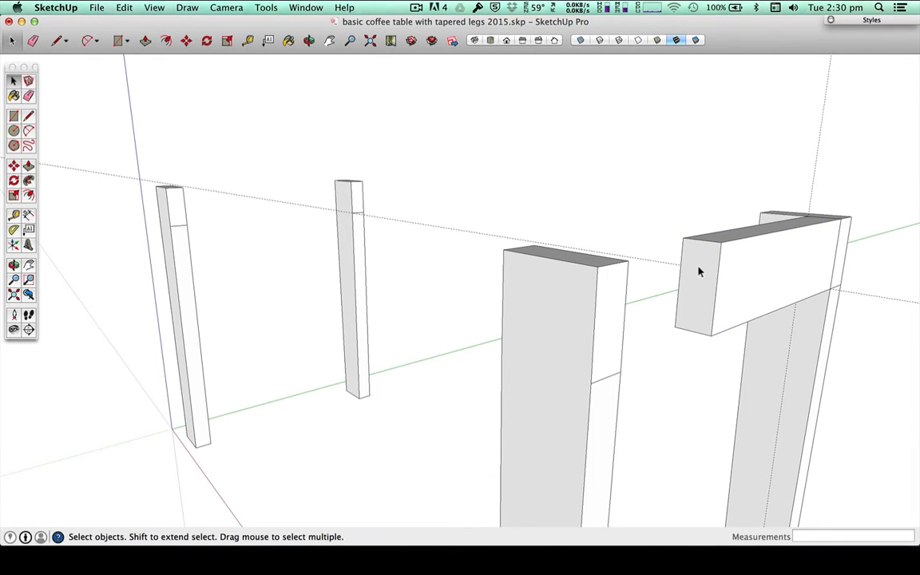
Step: Open the rail group, Push/Pull its free end face to meet the near leg, and close the group
double_click(698, 271)
key(p)
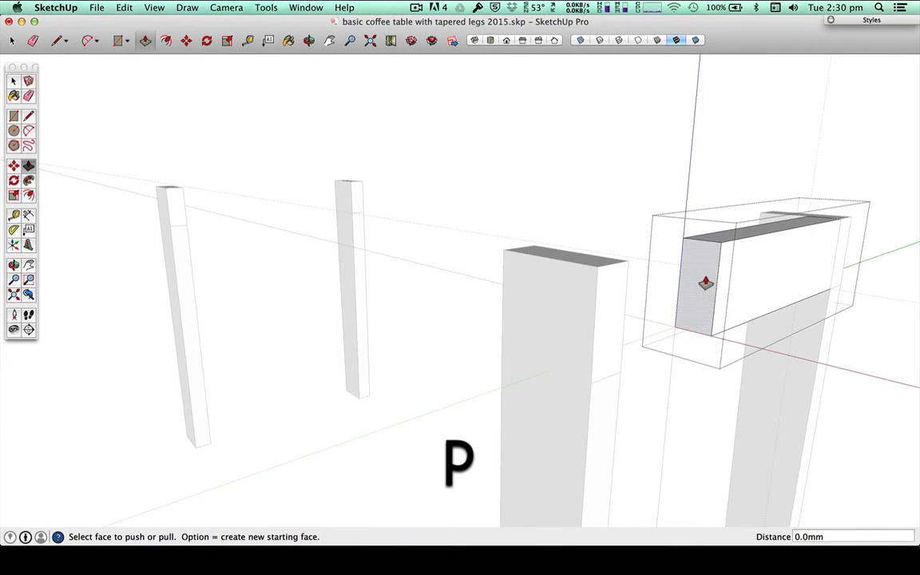
drag(705, 283, 628, 267)
key(space)
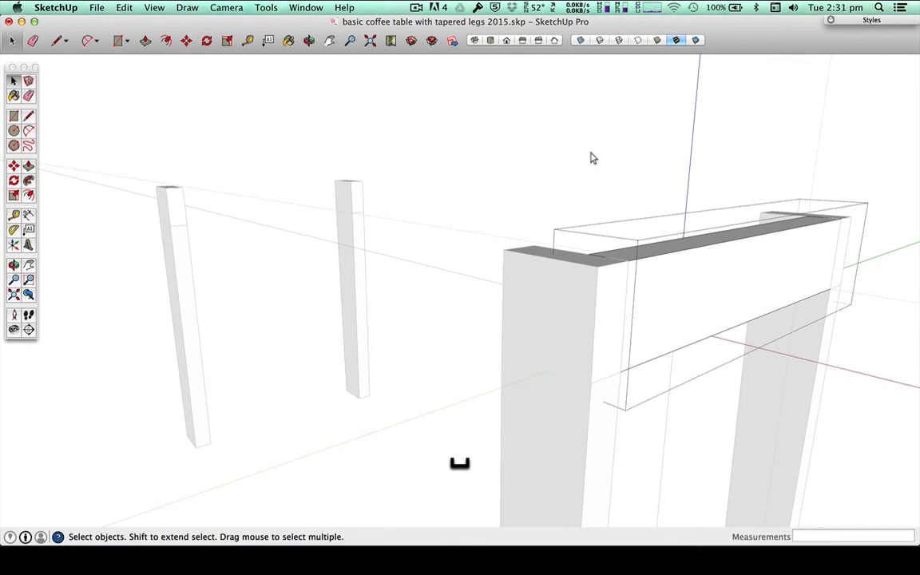
click(592, 157)
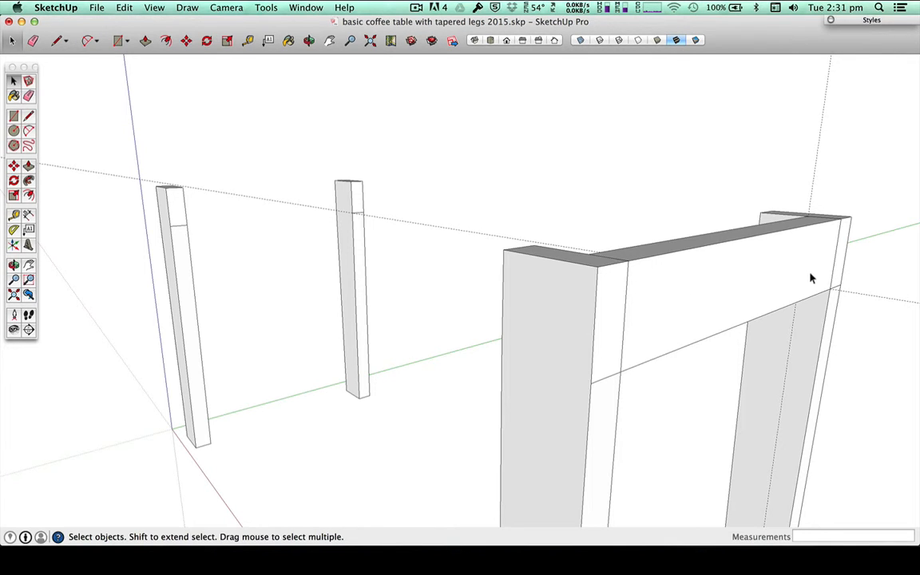
Step: Copy the rail group 825 mm to the opposite pair of legs, matching its corner to the leg's upper corner
click(653, 275)
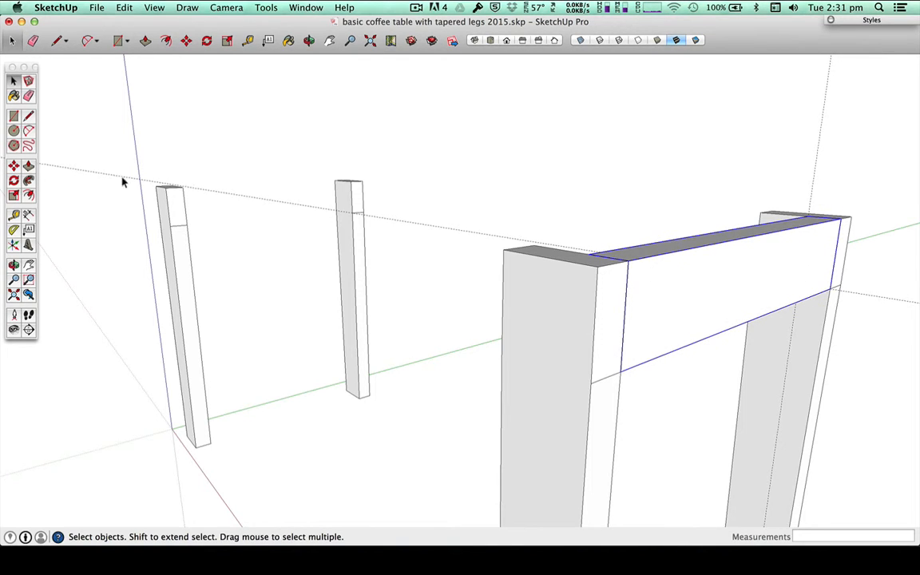
key(o)
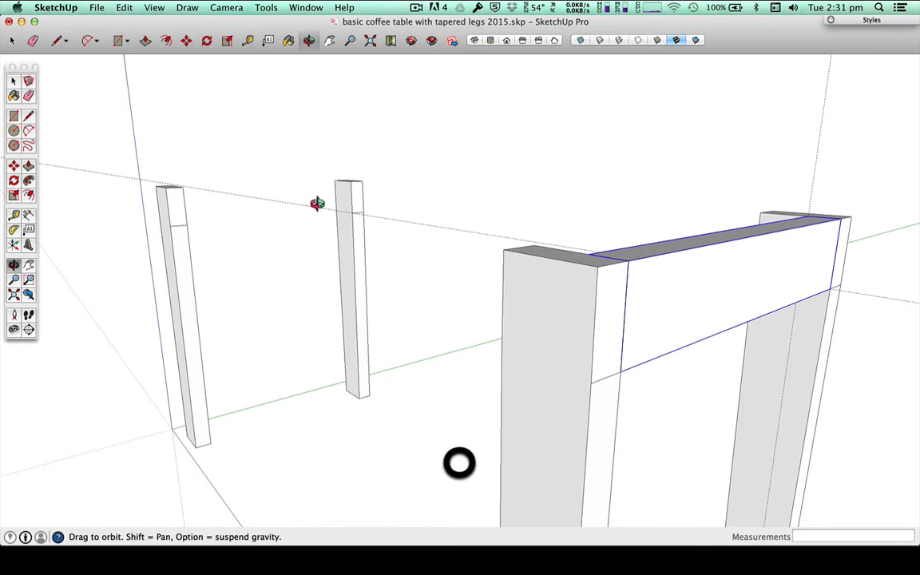
drag(317, 202, 333, 257)
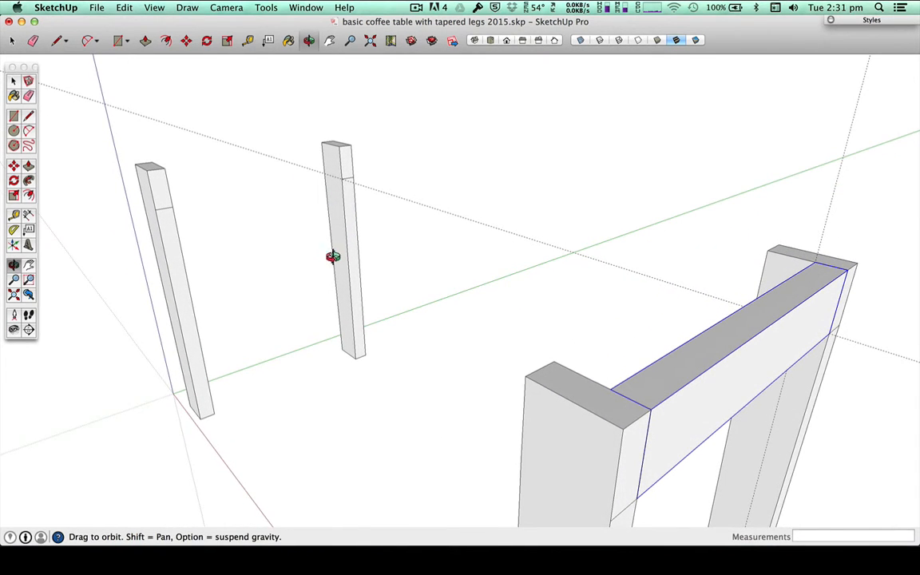
key(space)
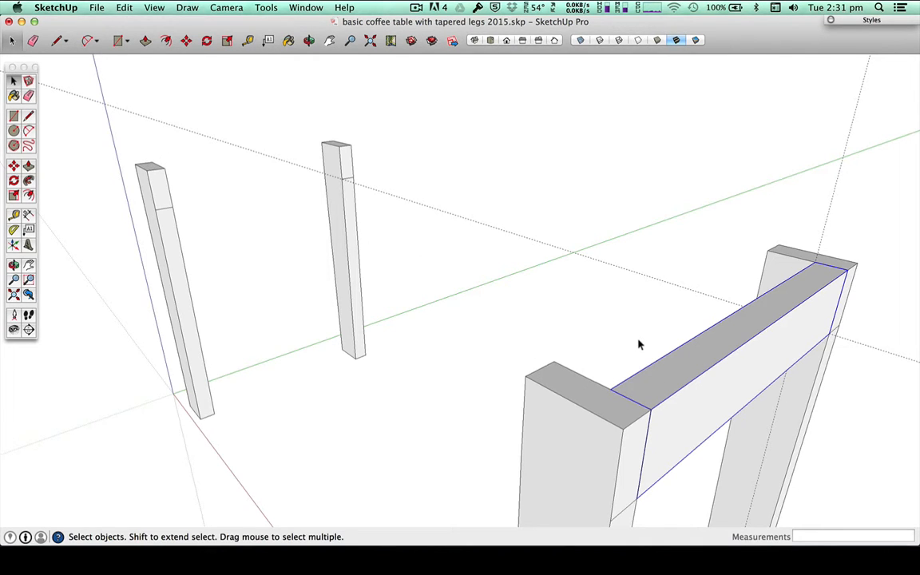
key(m)
key(space)
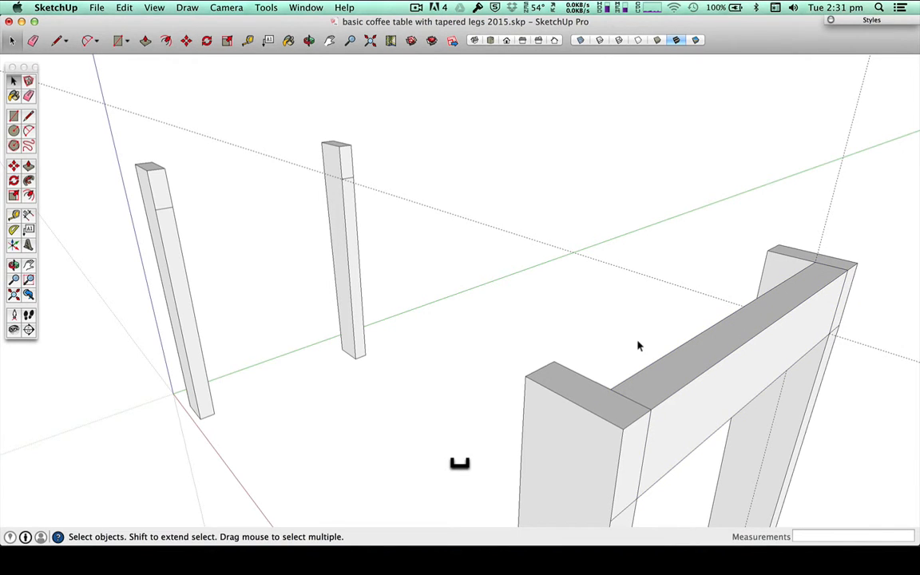
key(m)
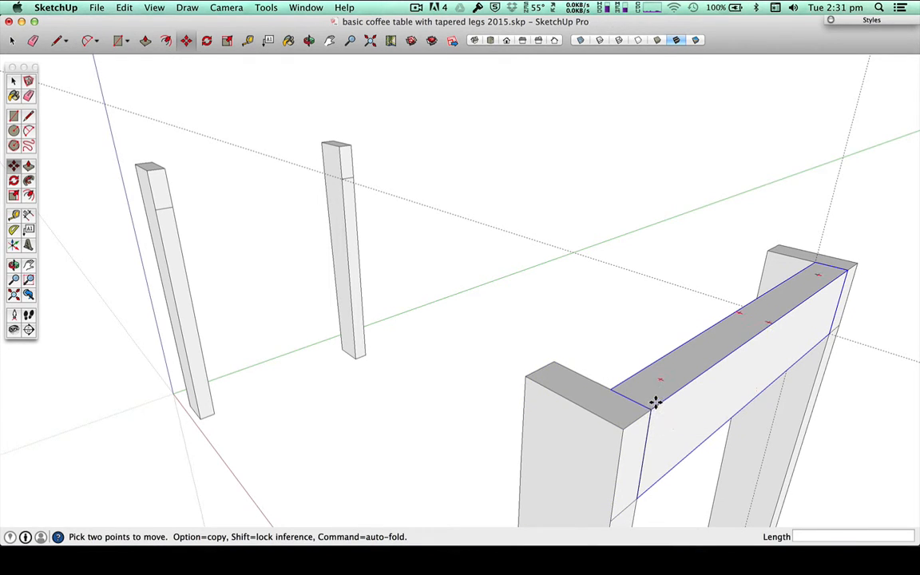
key(space)
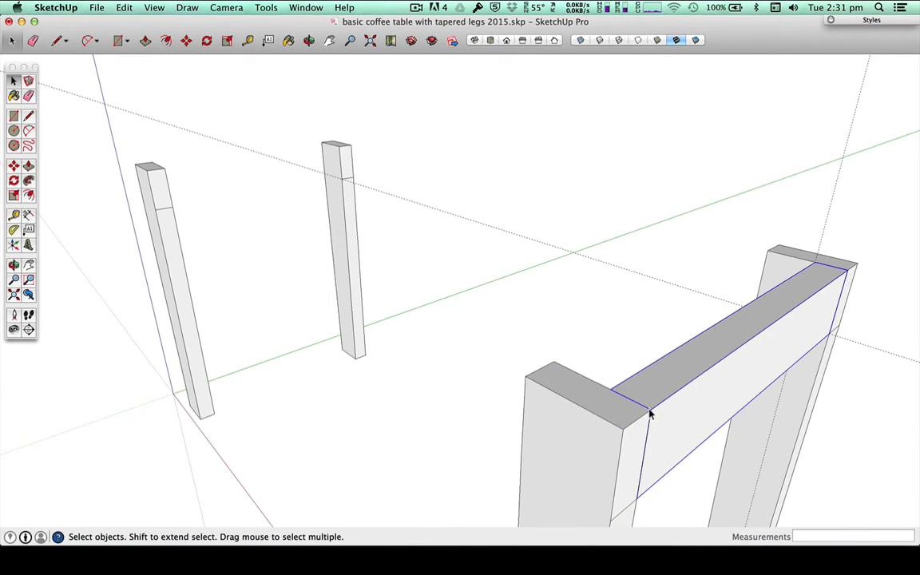
key(m)
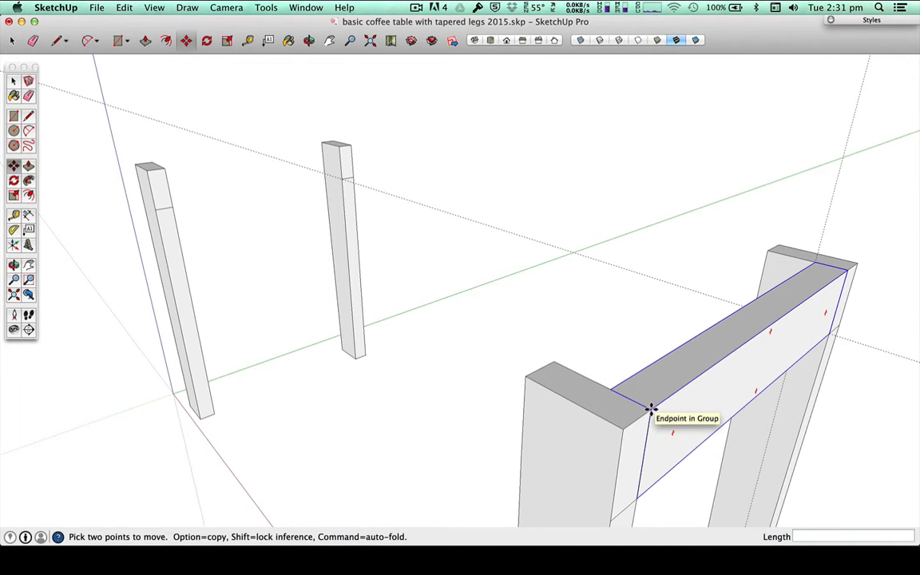
click(651, 408)
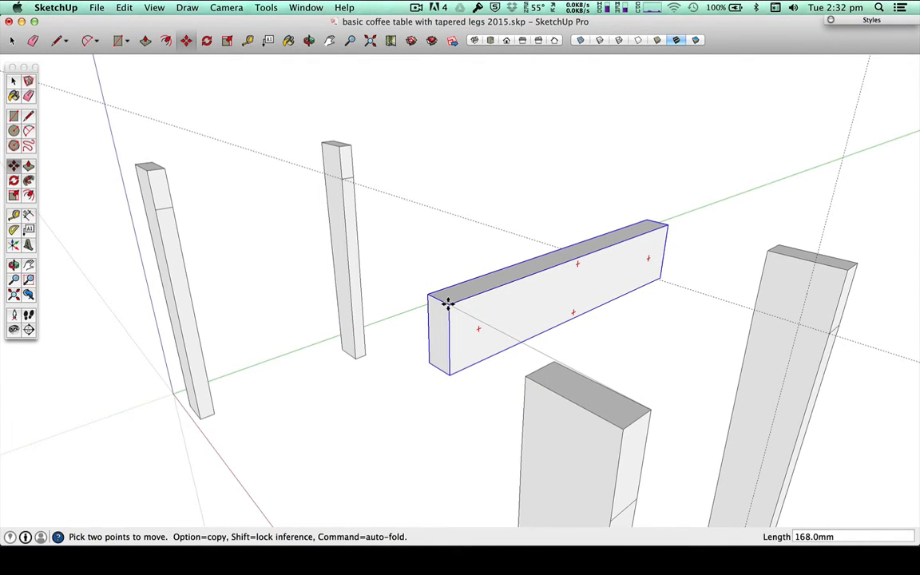
key(alt)
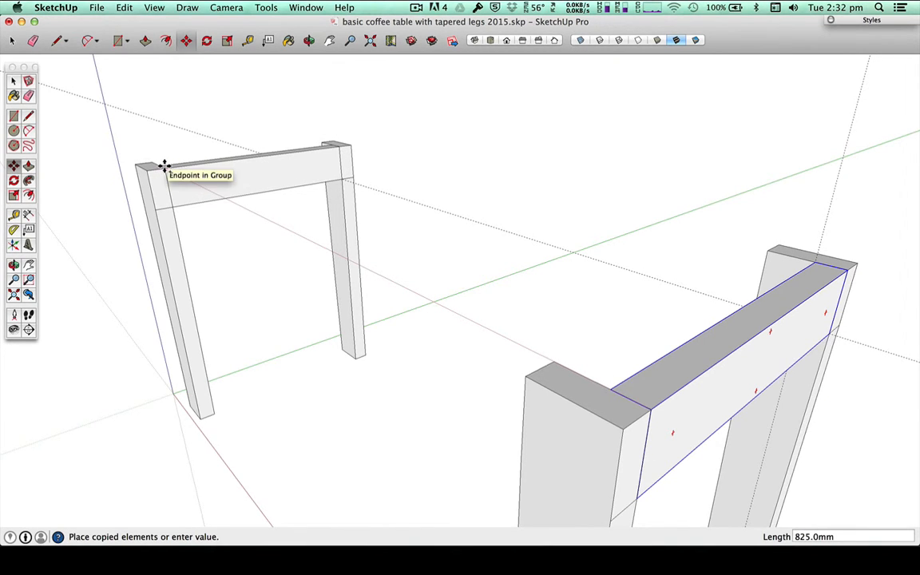
click(163, 165)
Step: Move the copied rail 40 mm across the leg tops so its corner meets the legs' opposite edge
scroll(147, 165, up, 4)
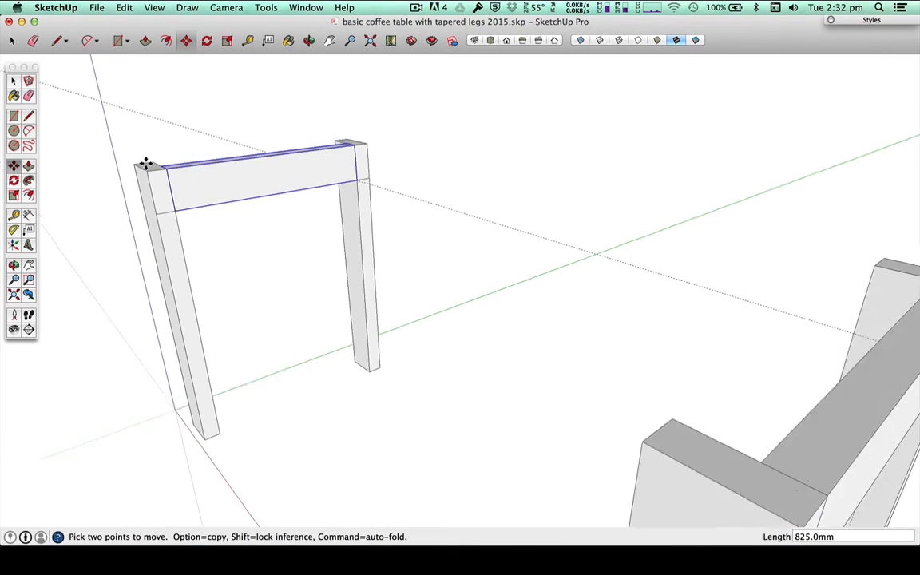
scroll(148, 164, up, 5)
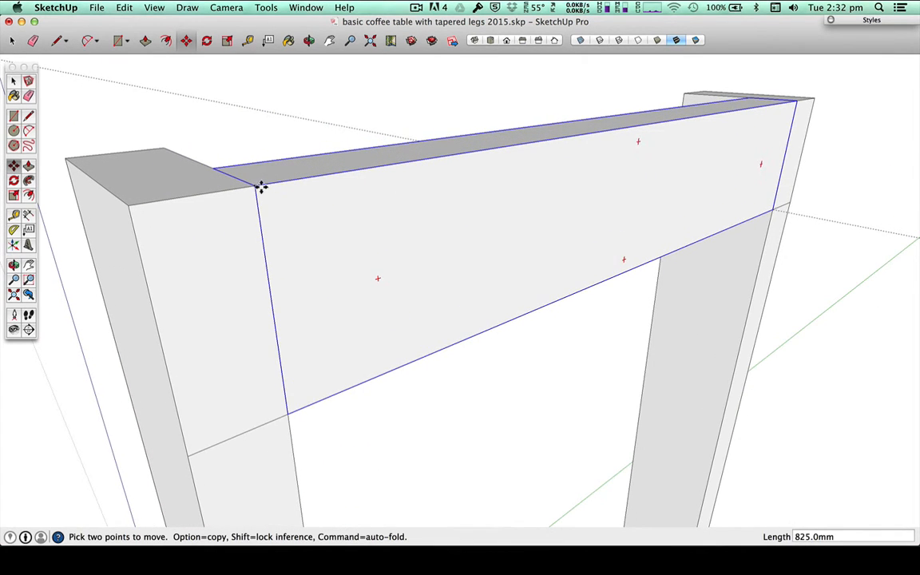
key(m)
click(214, 165)
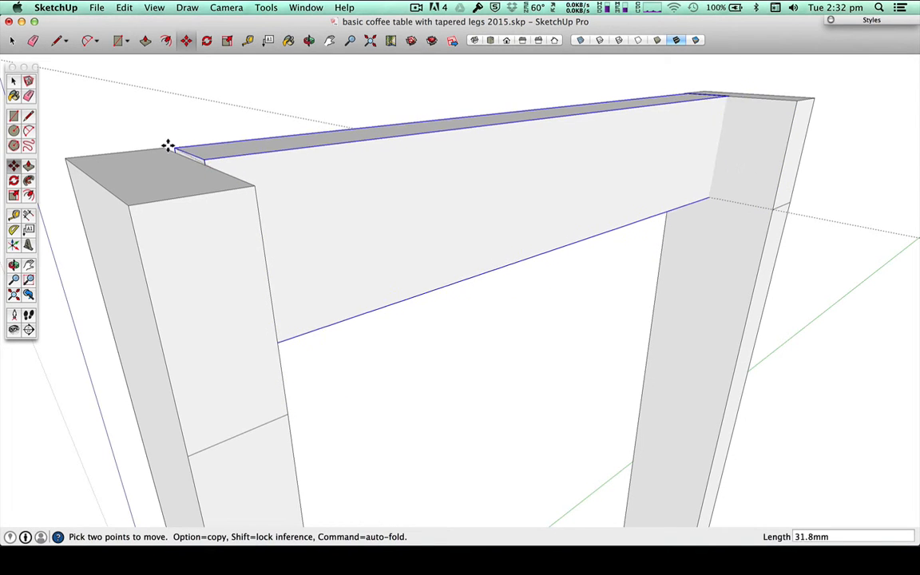
click(162, 146)
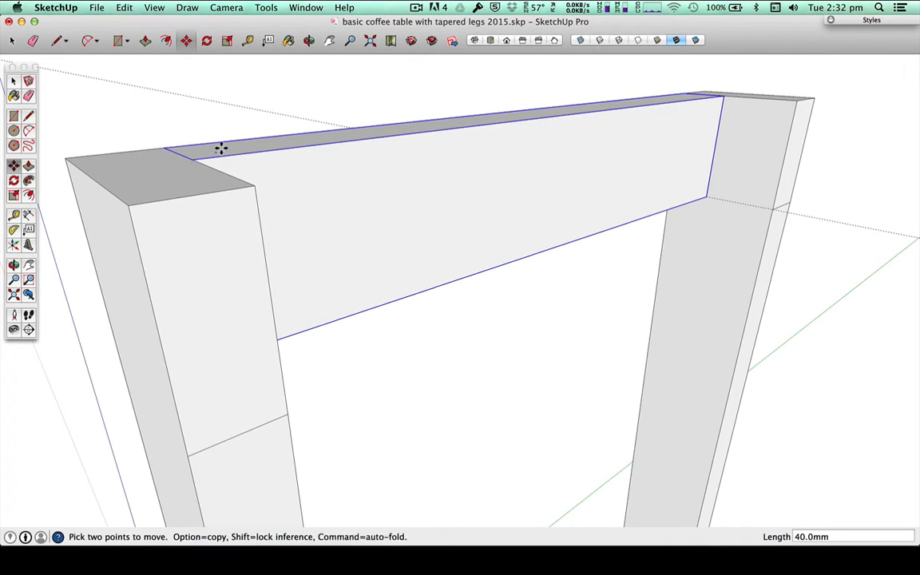
Step: Copy the moved rail about 236.5 mm along the red axis into the open space between the leg pairs
key(o)
drag(279, 144, 345, 222)
scroll(344, 222, down, 6)
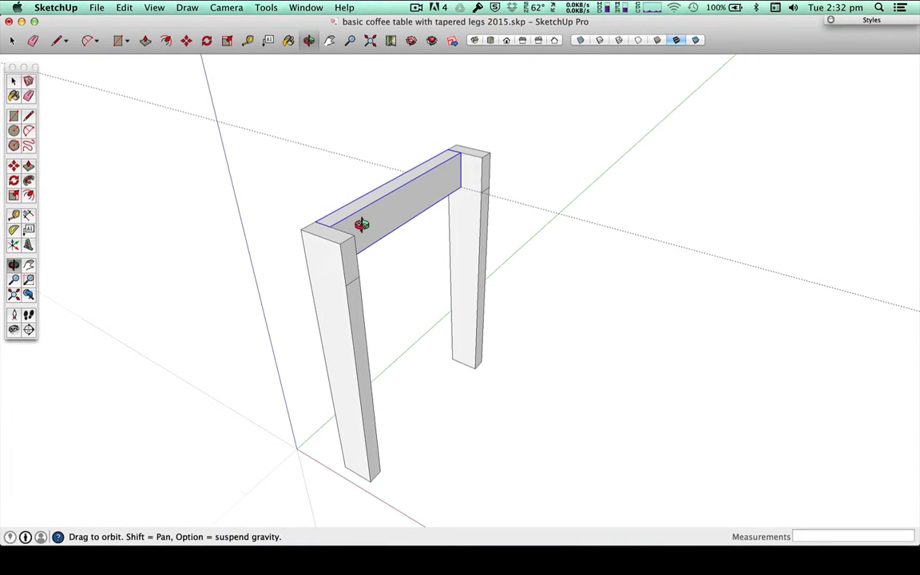
key(space)
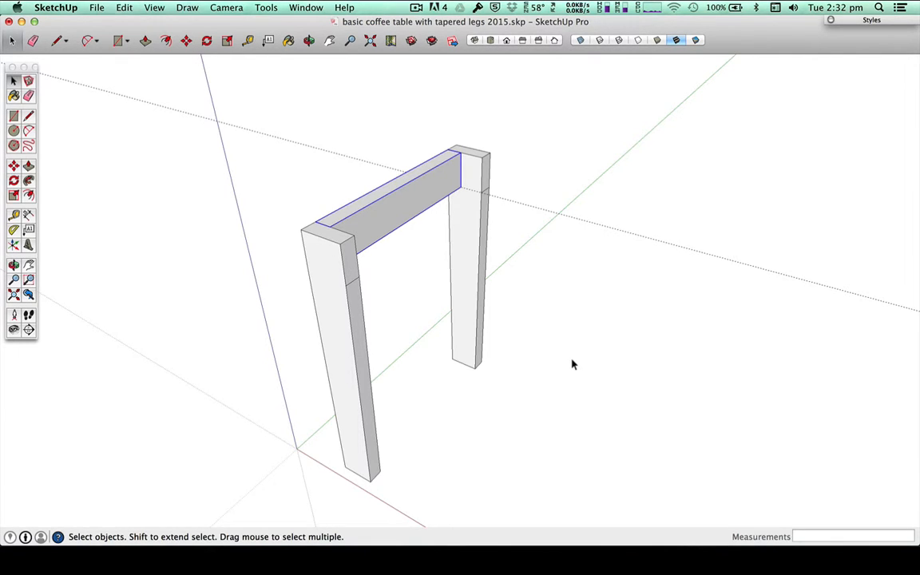
key(space)
key(m)
key(alt)
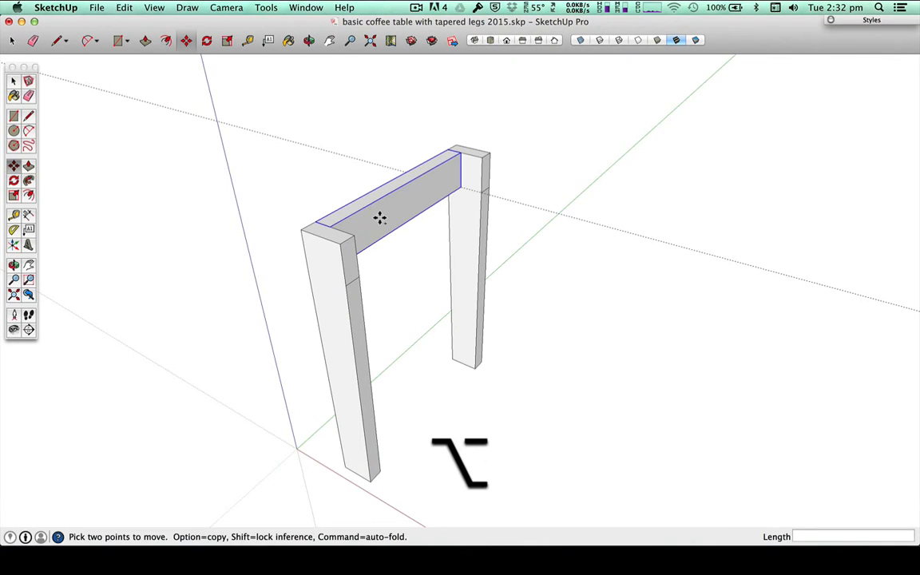
key(ctrl)
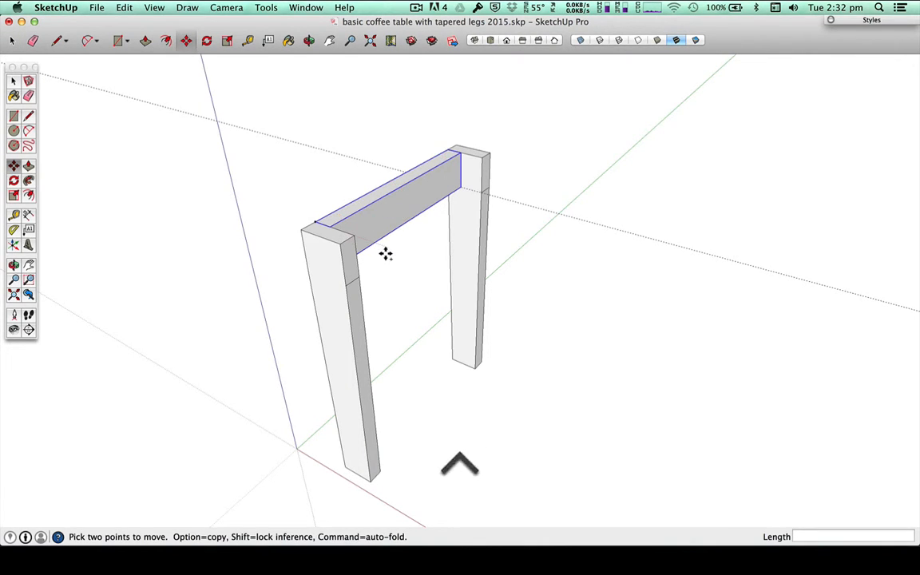
click(329, 226)
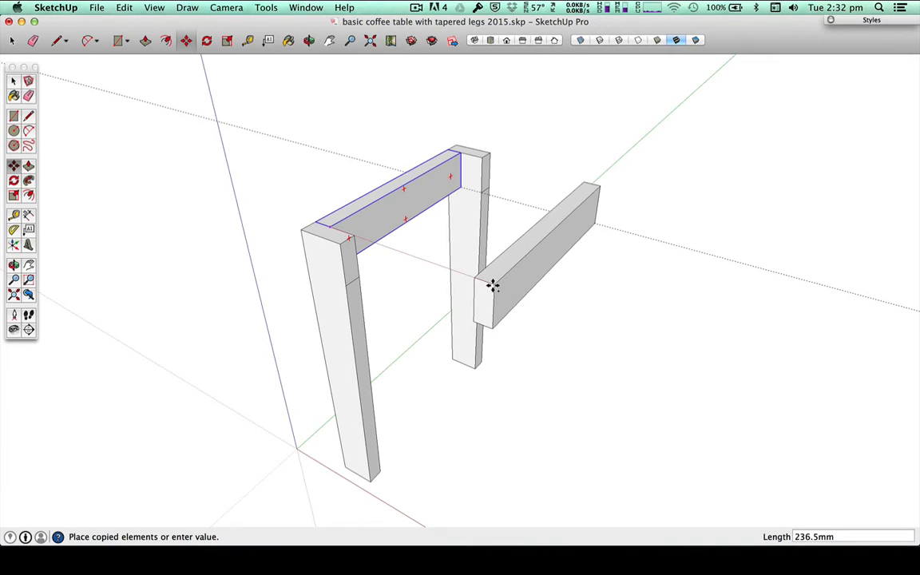
click(493, 285)
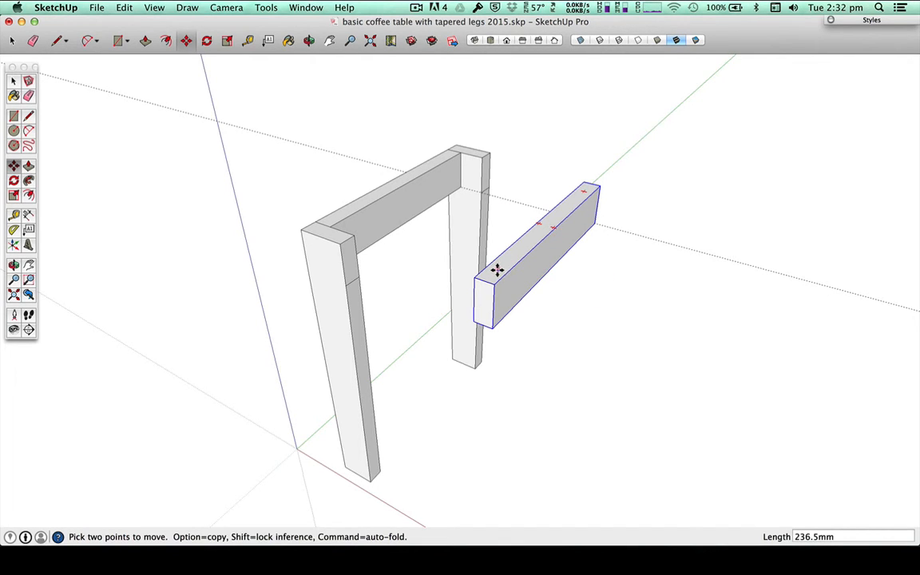
Step: Try to rotate the free-standing rail copy in the vertical plane of its long side face
key(q)
key(m)
key(q)
key(m)
key(space)
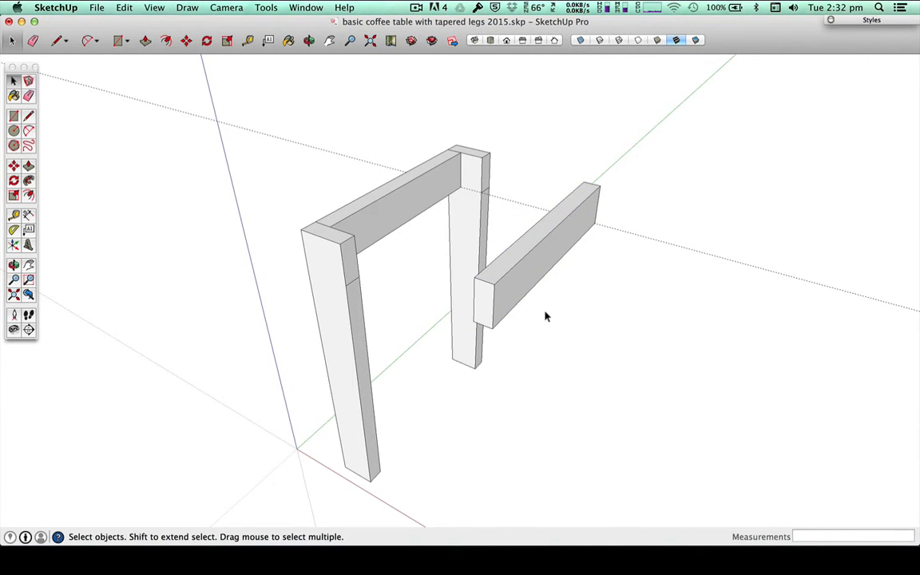
key(m)
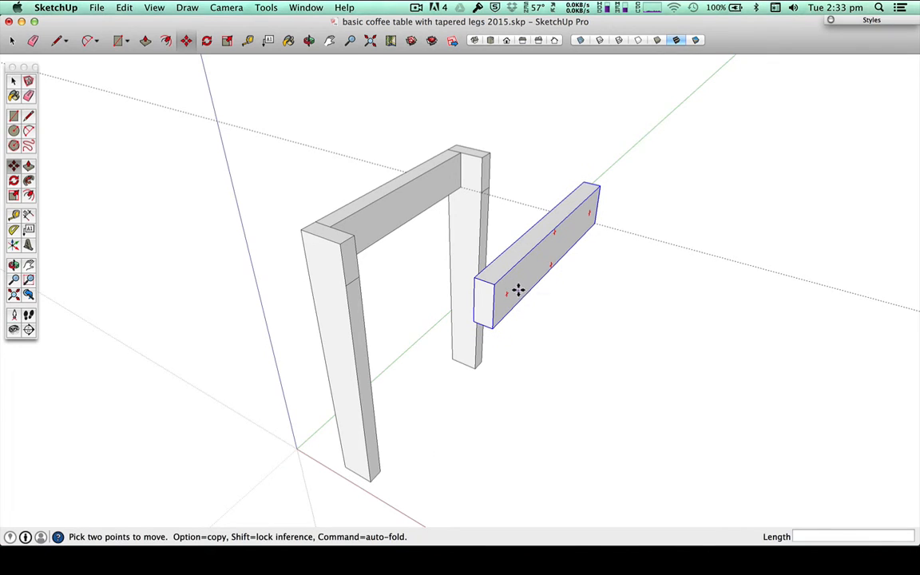
key(q)
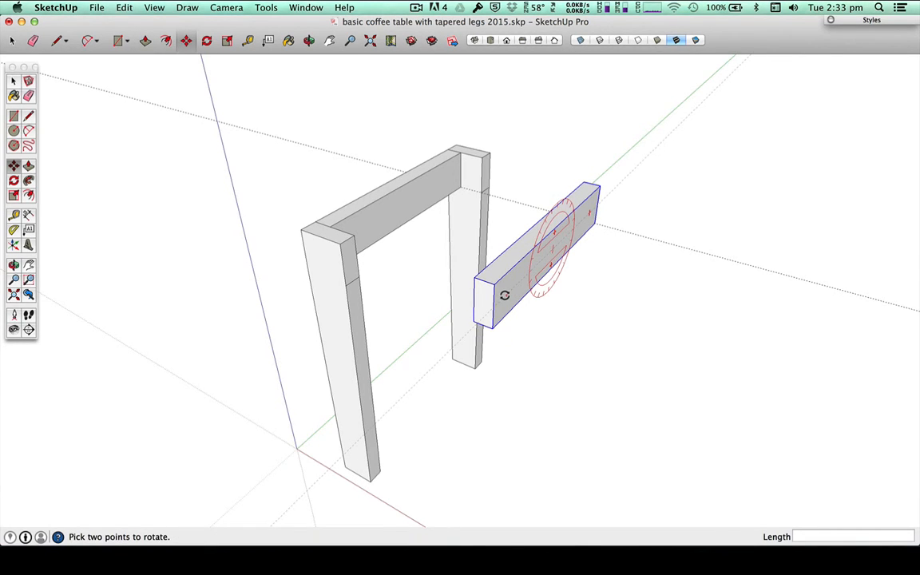
click(504, 295)
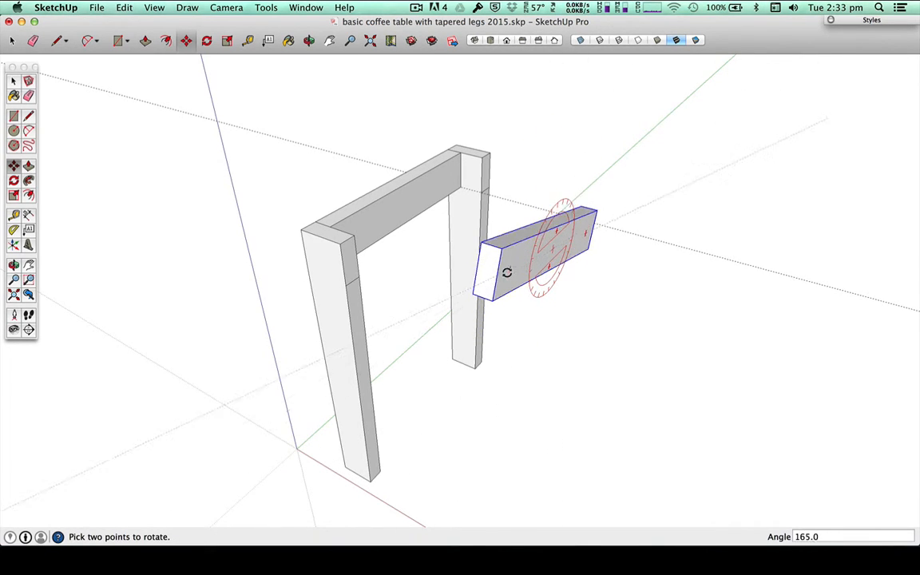
click(504, 290)
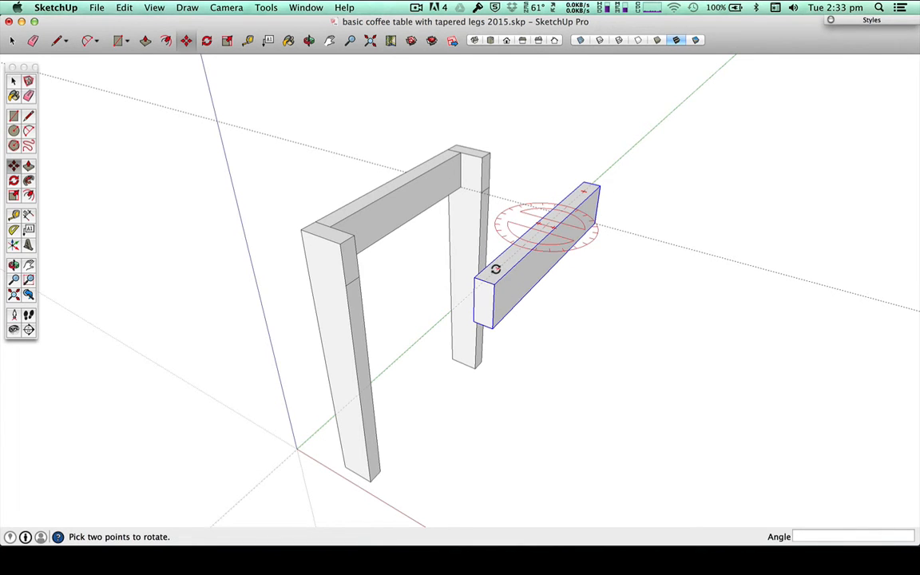
Step: Rotate the free-standing rail 90 degrees horizontally and move its end corner to the near leg's upper inner corner
click(496, 269)
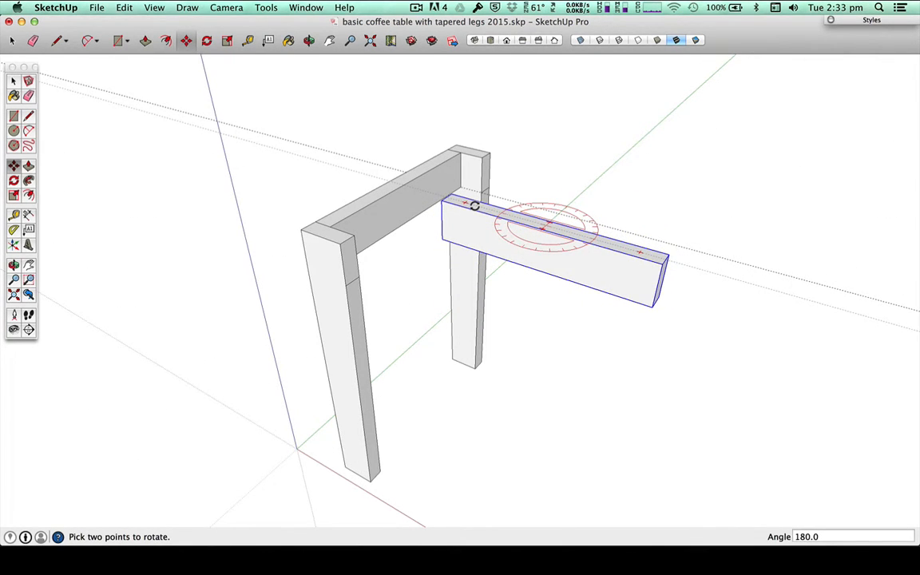
click(474, 206)
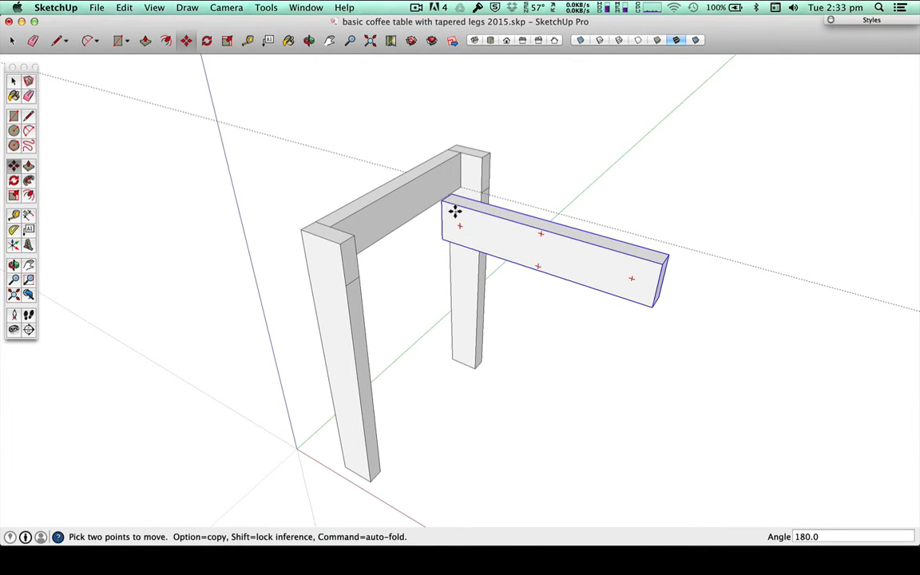
key(m)
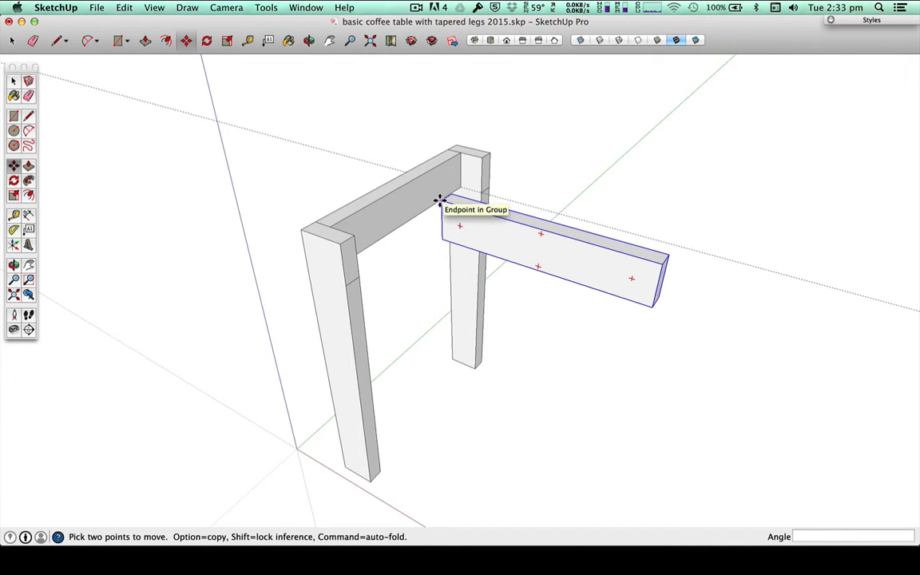
click(443, 199)
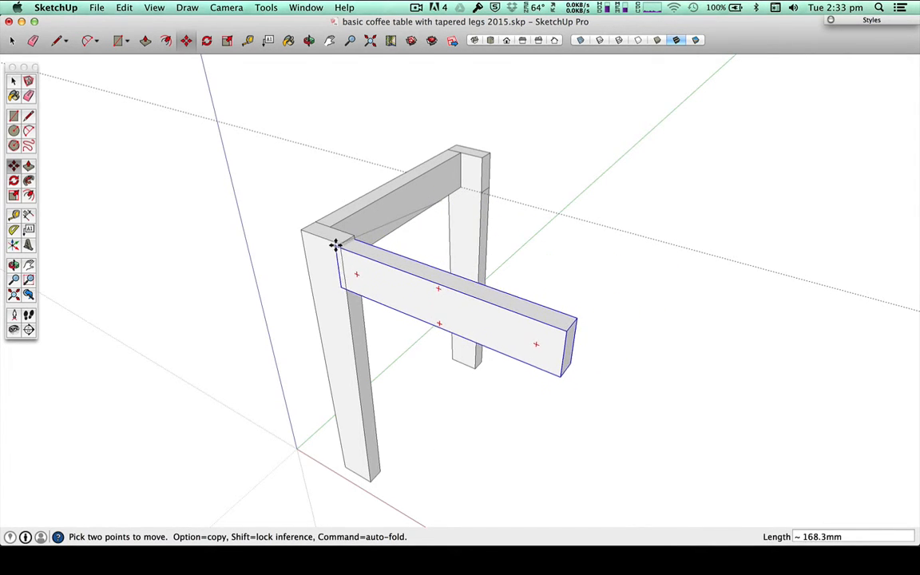
click(340, 241)
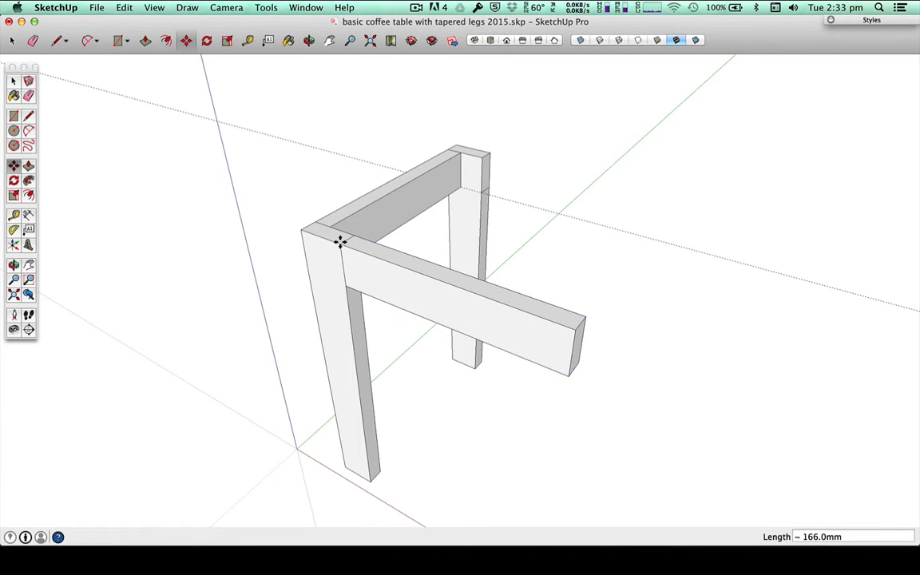
scroll(654, 317, down, 4)
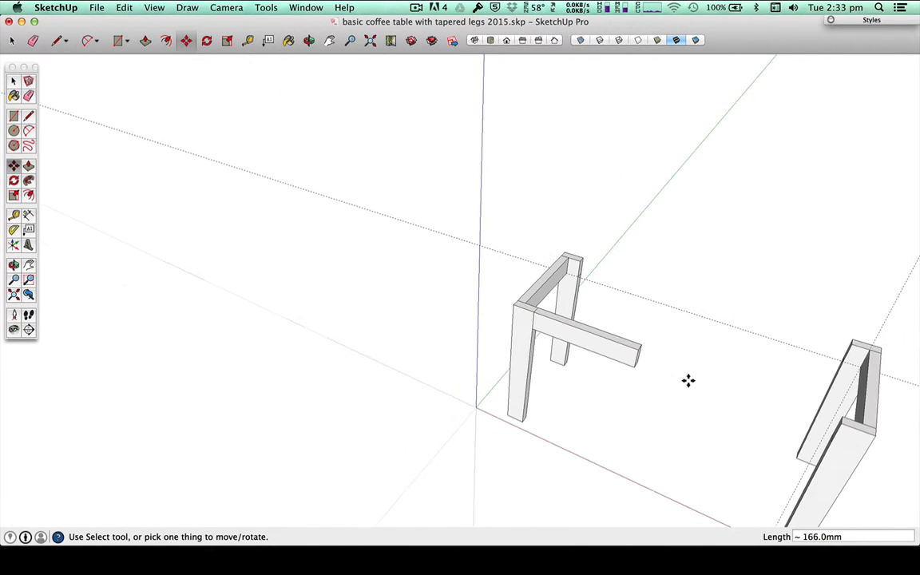
middle_drag(413, 416, 451, 316)
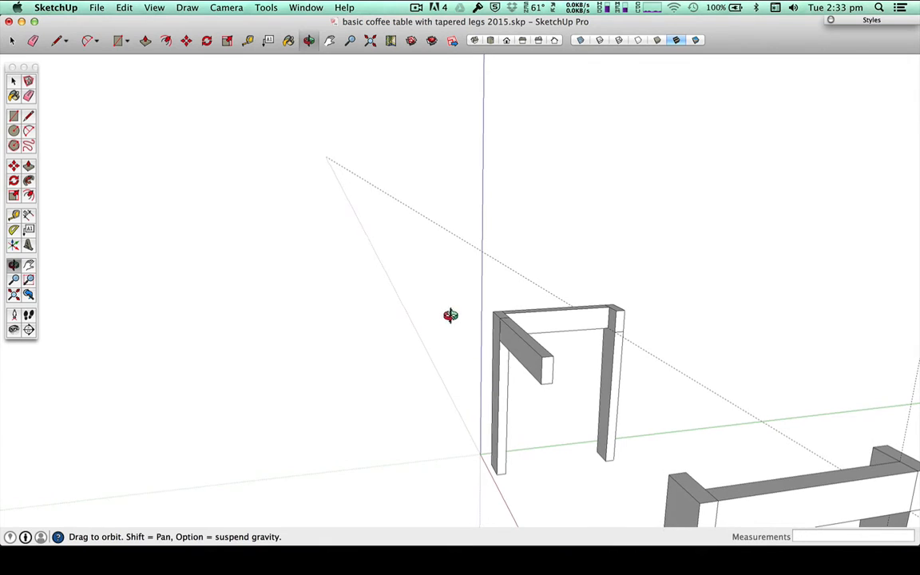
key(space)
click(547, 374)
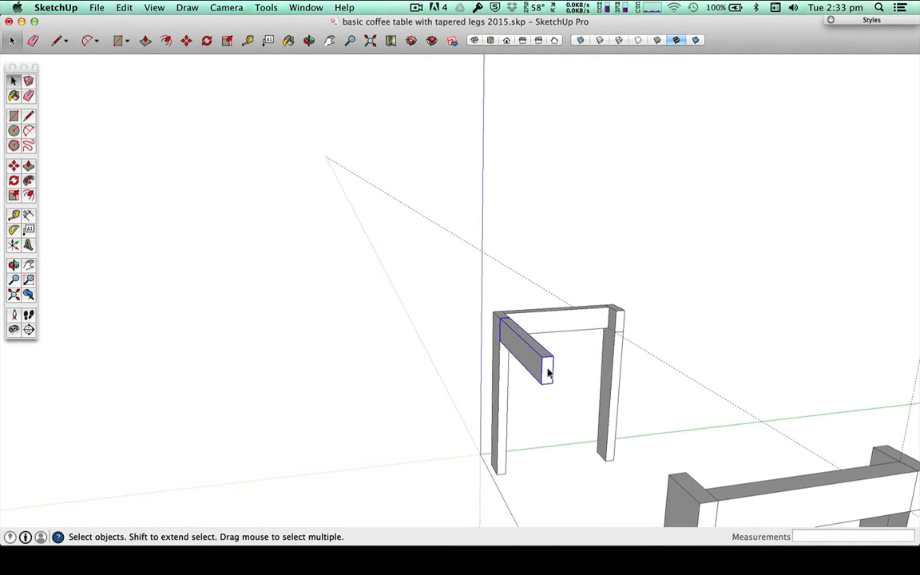
key(p)
key(space)
double_click(545, 373)
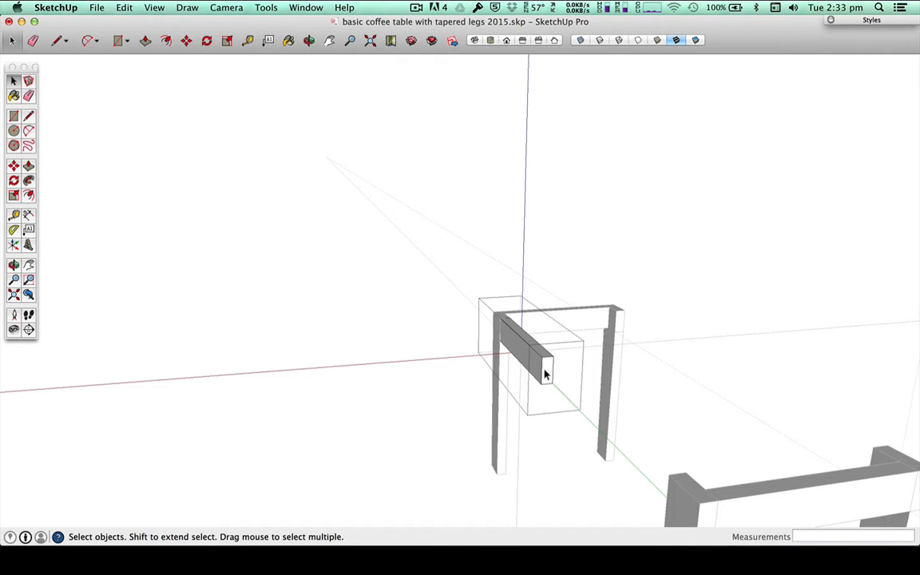
click(429, 239)
Step: Open the long-side rail group for editing, extend its free end face 460 mm to meet the far leg, and close the group
click(547, 375)
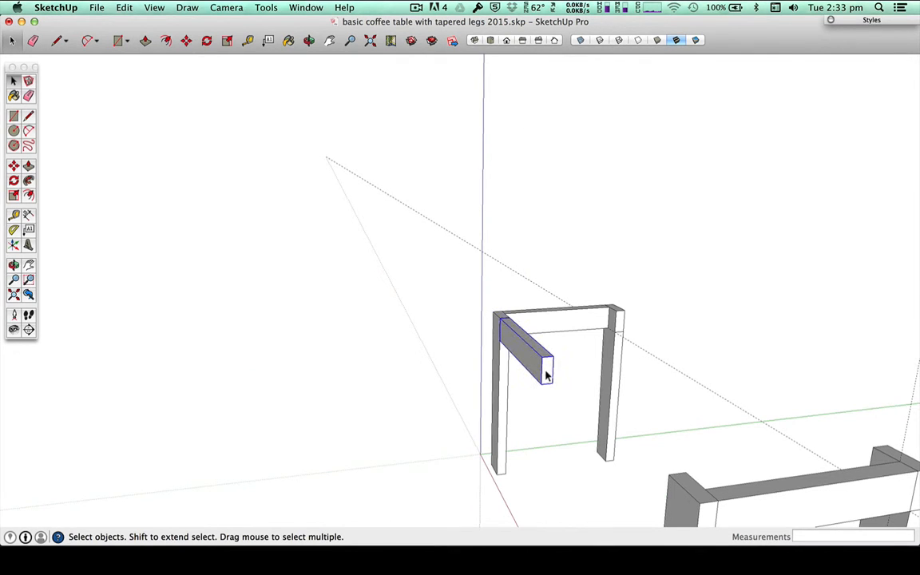
right_click(552, 352)
click(567, 407)
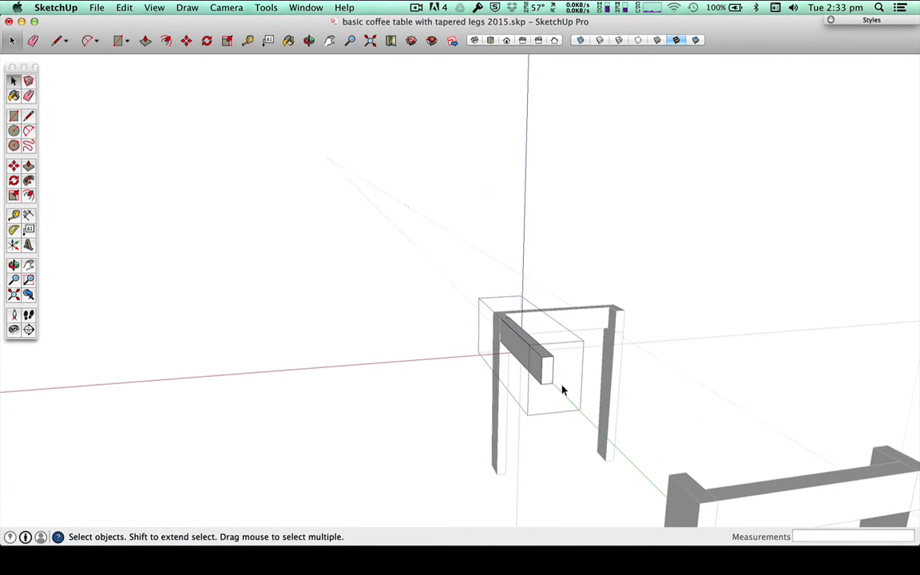
key(p)
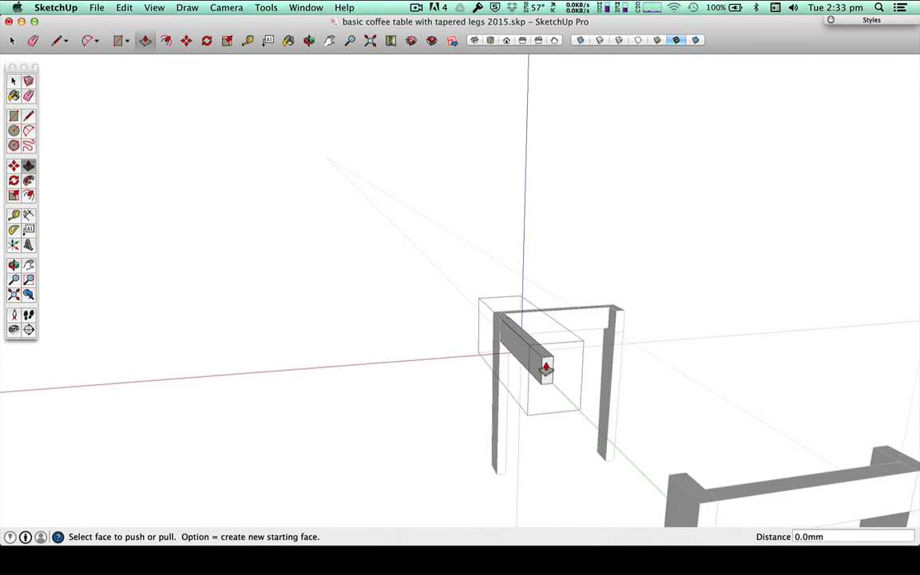
drag(547, 368, 669, 479)
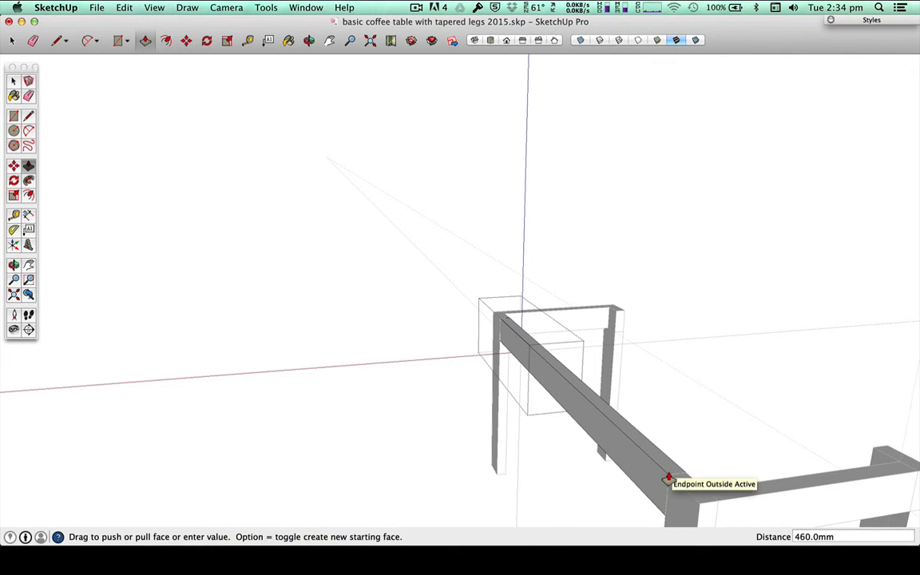
drag(667, 478, 669, 477)
key(space)
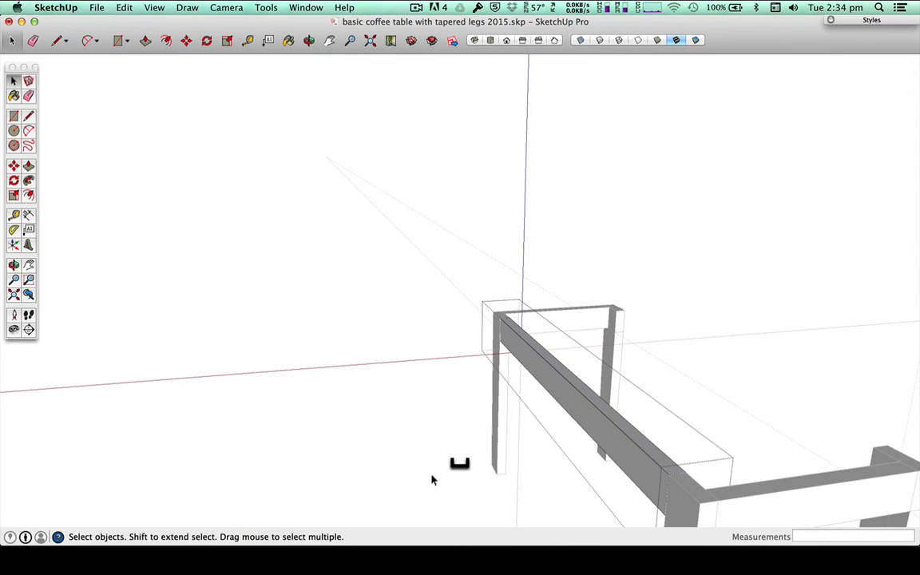
middle_drag(432, 479, 561, 468)
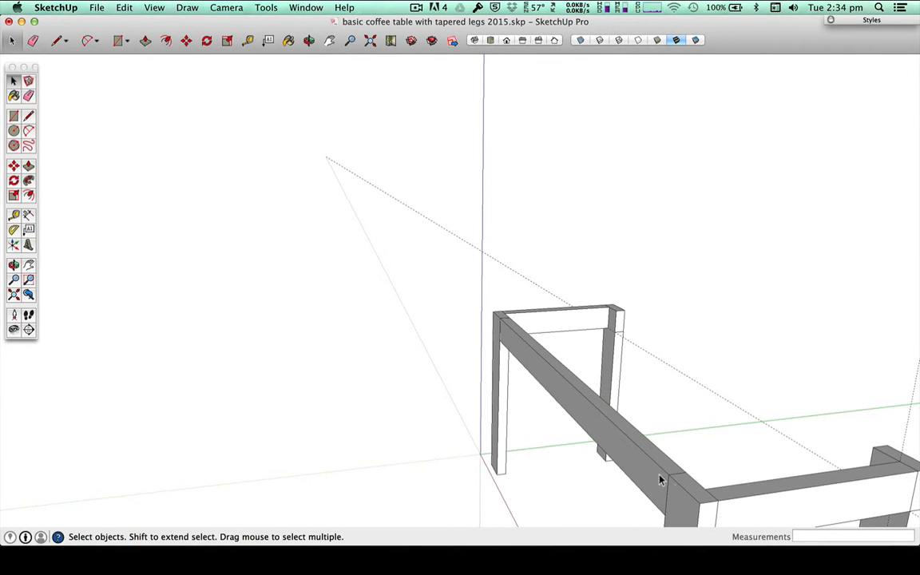
Step: Copy the extended long rail from its end corner about 56.5 mm along the green axis into the frame
key(m)
key(alt)
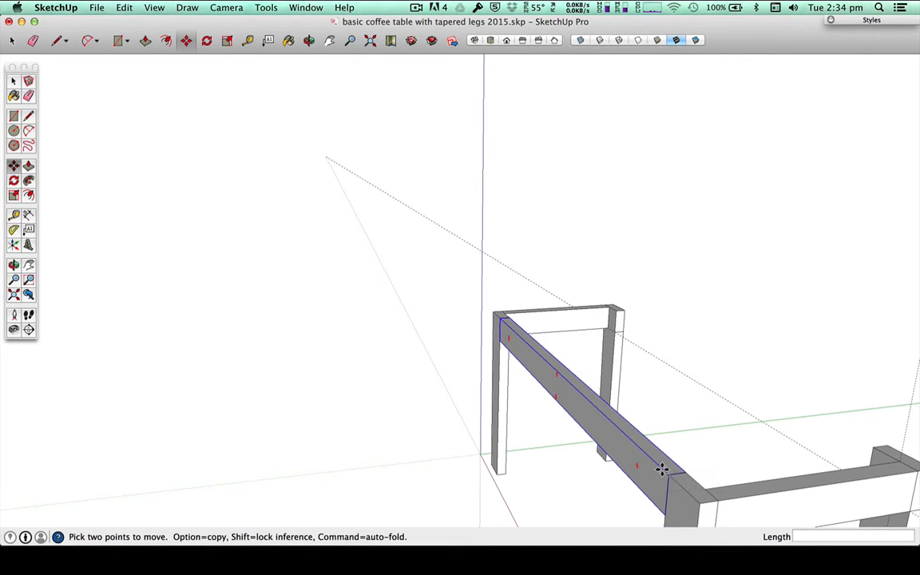
scroll(664, 474, up, 2)
scroll(663, 480, up, 3)
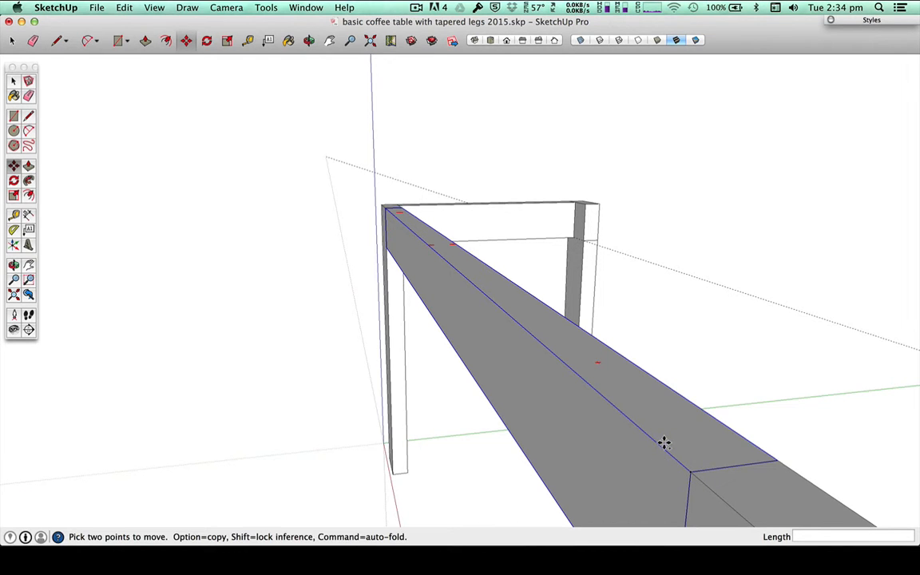
alt+click(692, 452)
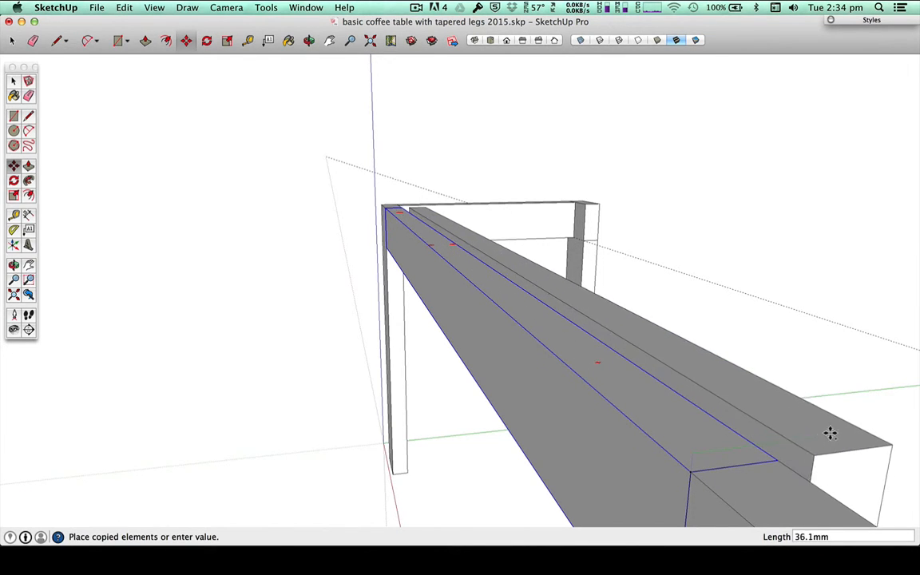
click(883, 429)
key(space)
Step: Move the copied long rail 267.8 mm by its upper end corner to the opposite leg's upper inner corner
key(h)
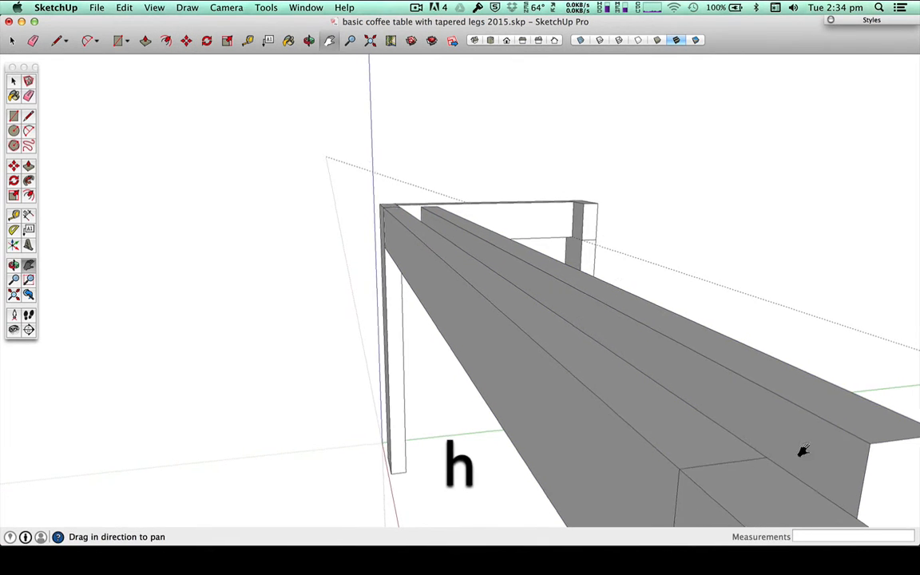
drag(801, 448, 534, 432)
scroll(653, 423, down, 5)
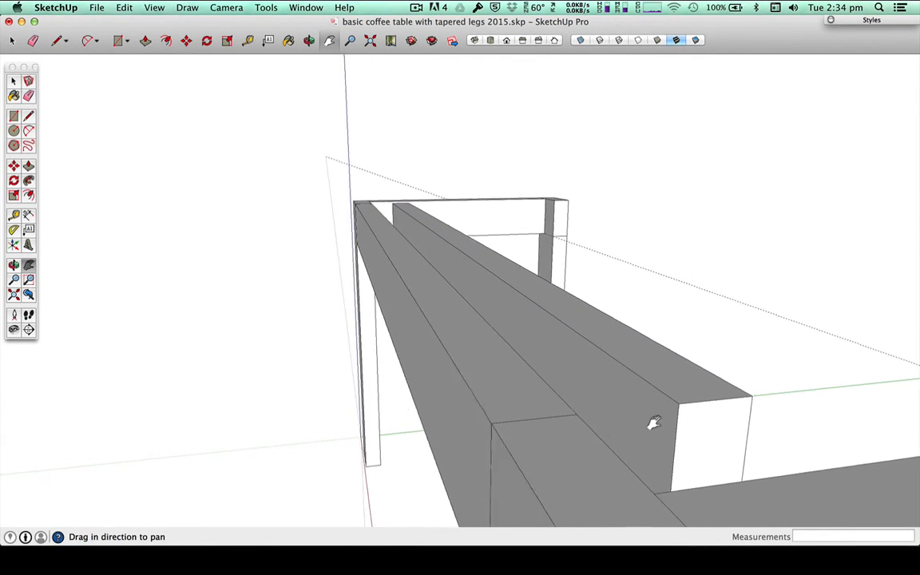
scroll(832, 389, up, 4)
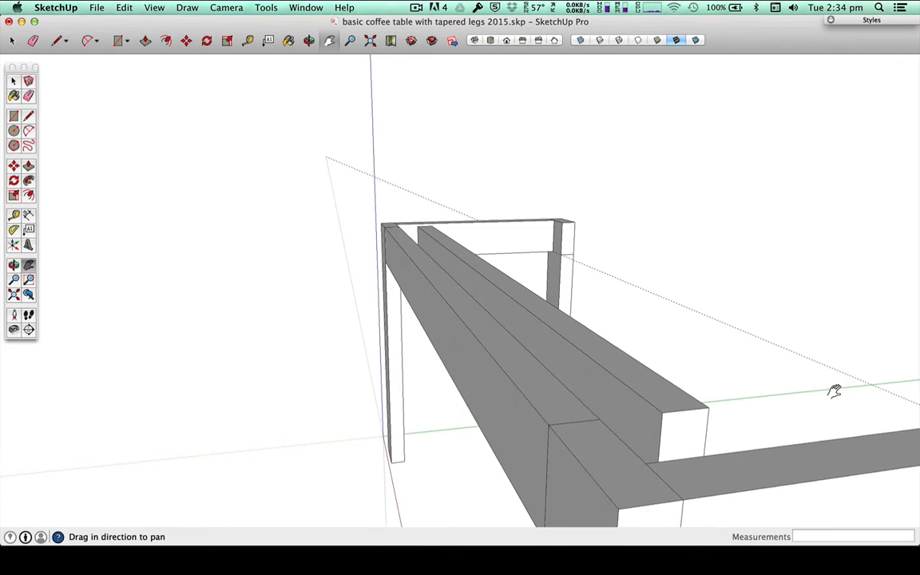
key(h)
drag(833, 390, 514, 403)
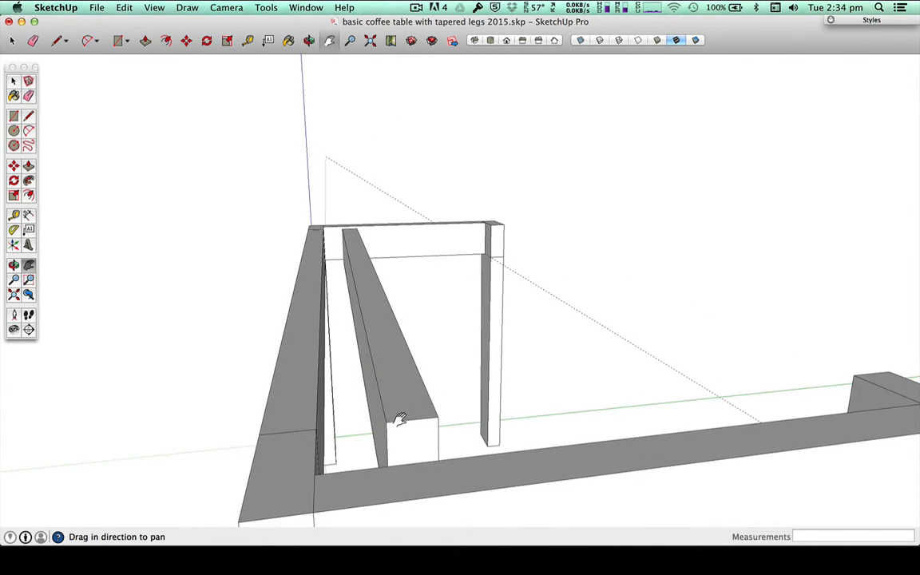
key(m)
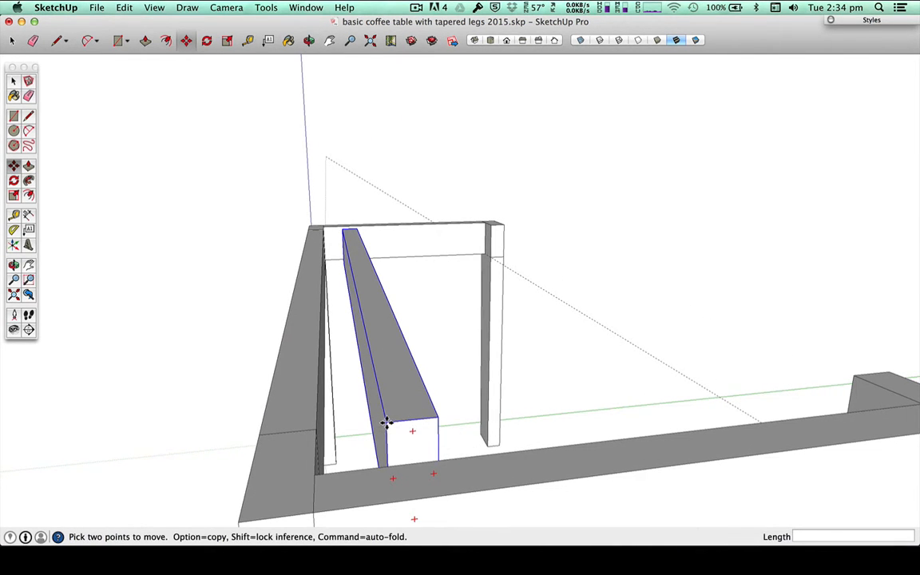
click(388, 423)
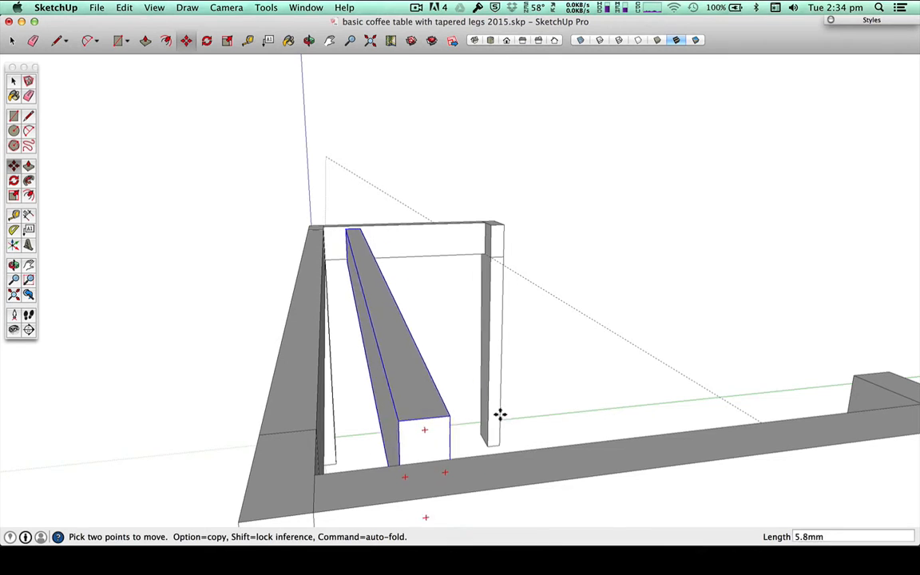
click(852, 377)
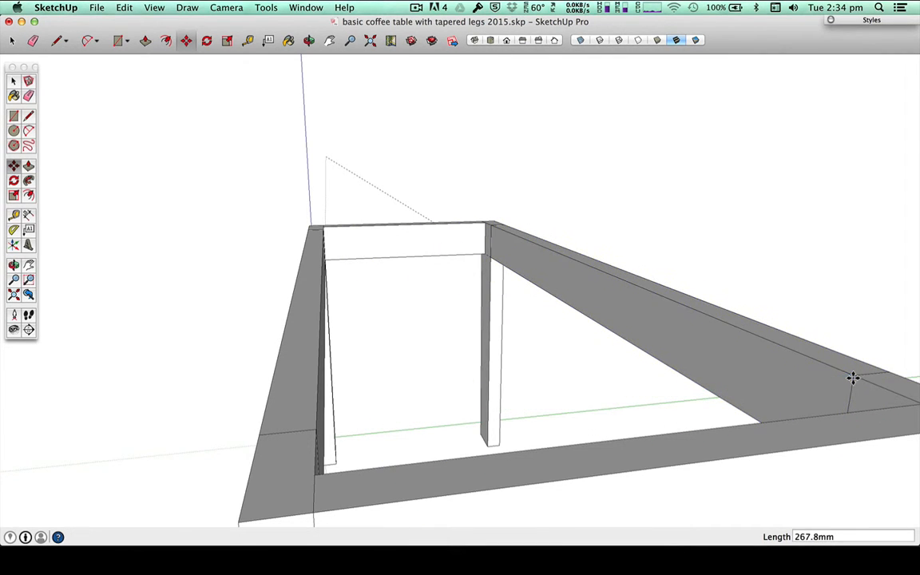
key(space)
Step: Inspect the leg and rail frame from several sides and consult the dimensioned PDF drawing in Acrobat before returning to SketchUp
scroll(405, 333, down, 3)
middle_drag(404, 333, 389, 427)
middle_drag(378, 390, 819, 429)
drag(819, 429, 542, 474)
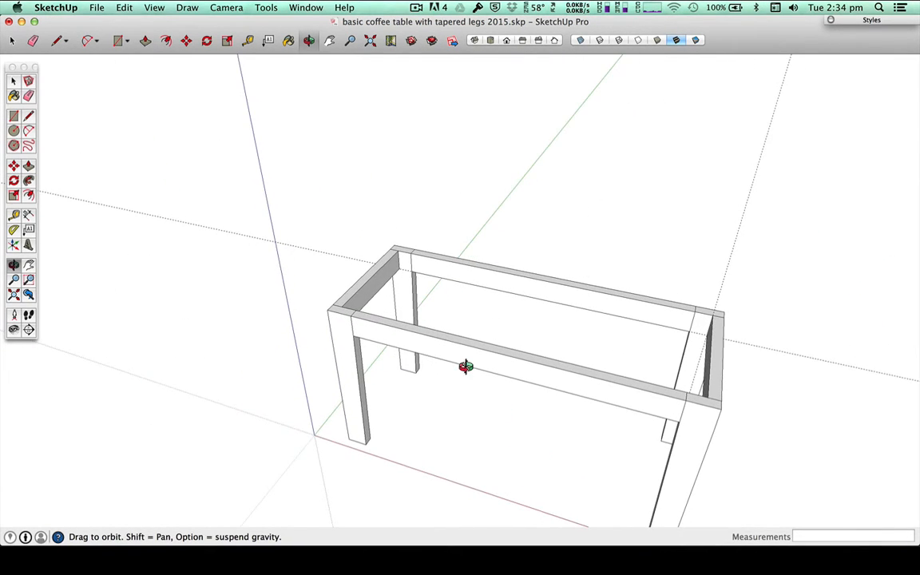
drag(464, 370, 435, 166)
key(space)
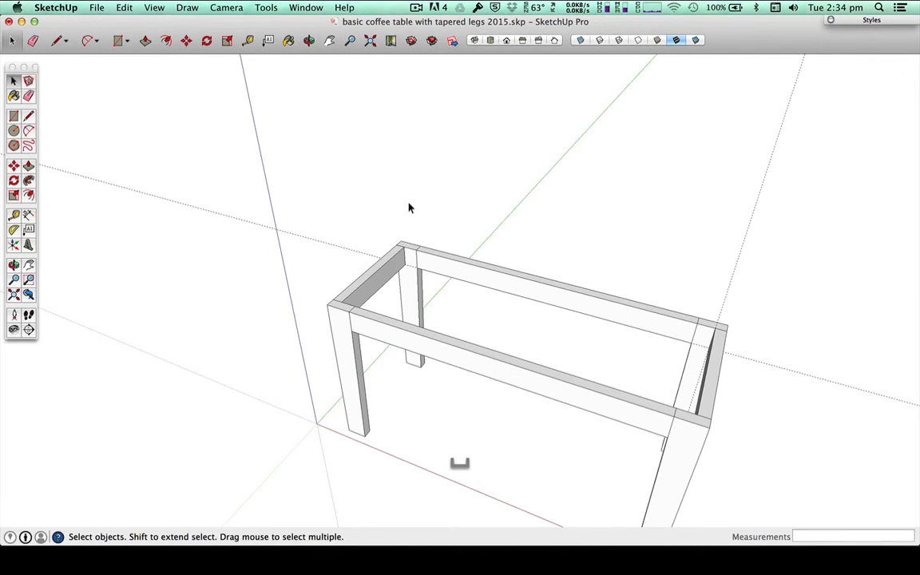
scroll(397, 264, up, 3)
scroll(398, 264, up, 3)
scroll(399, 265, down, 5)
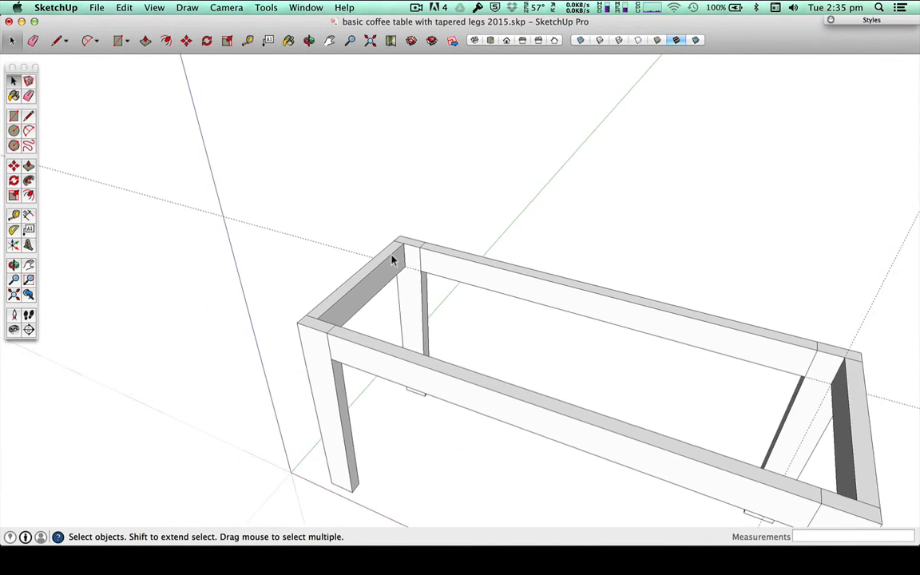
middle_drag(460, 462, 581, 223)
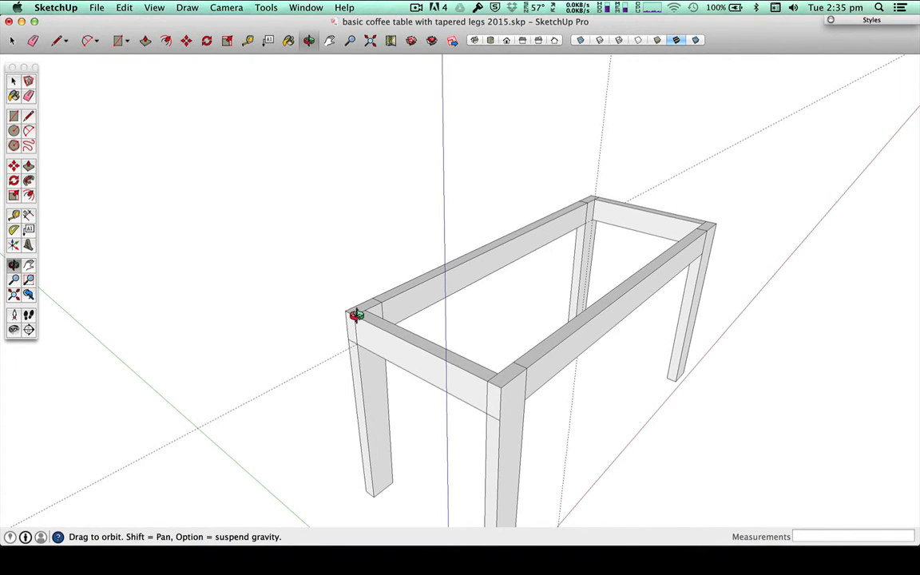
key(super+Tab)
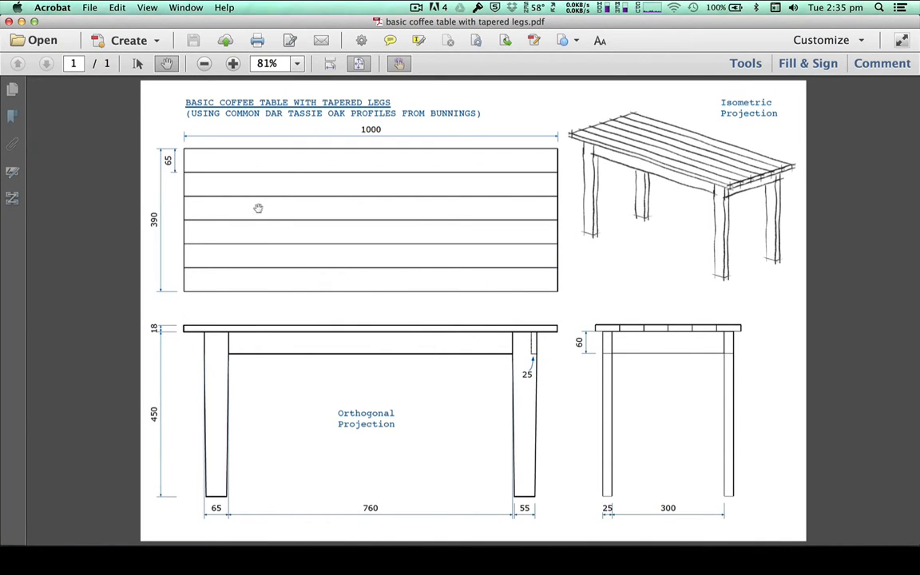
key(super+Tab)
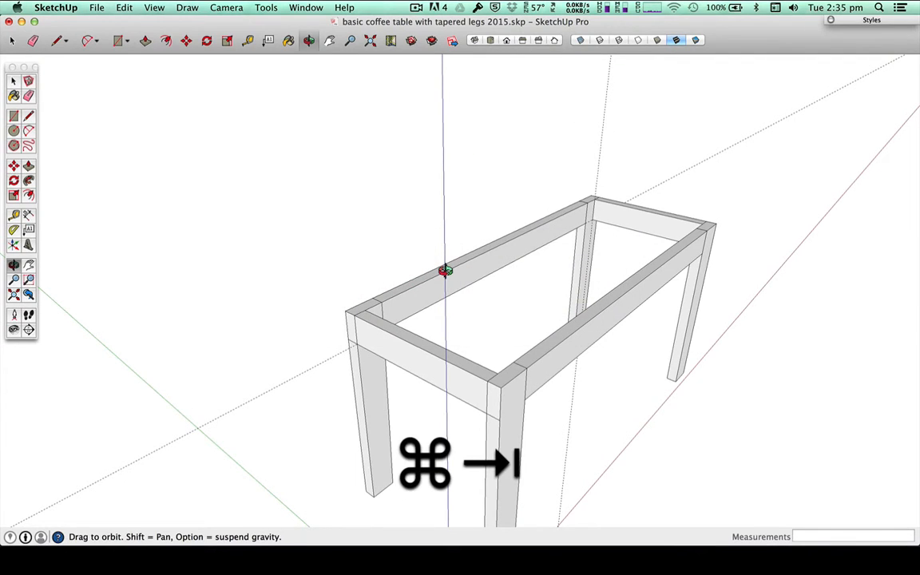
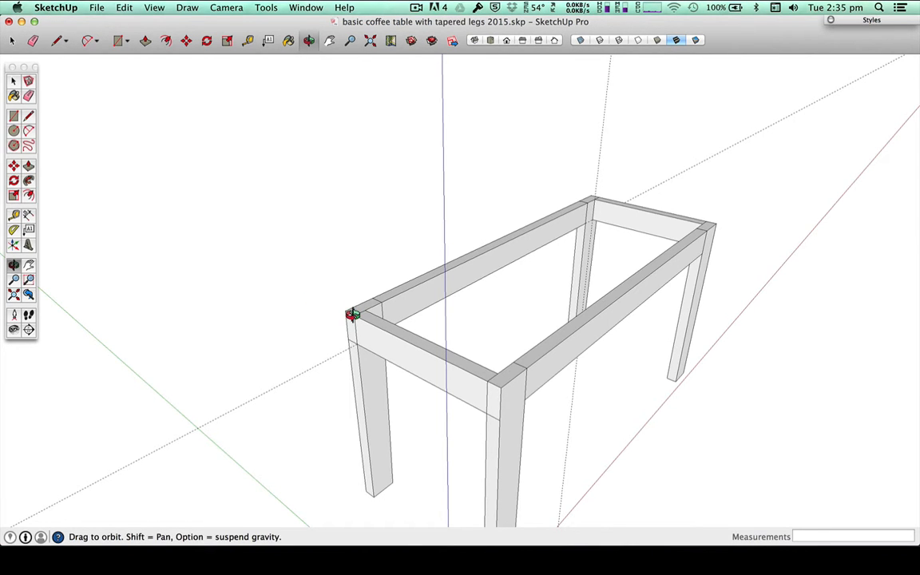
scroll(349, 315, up, 5)
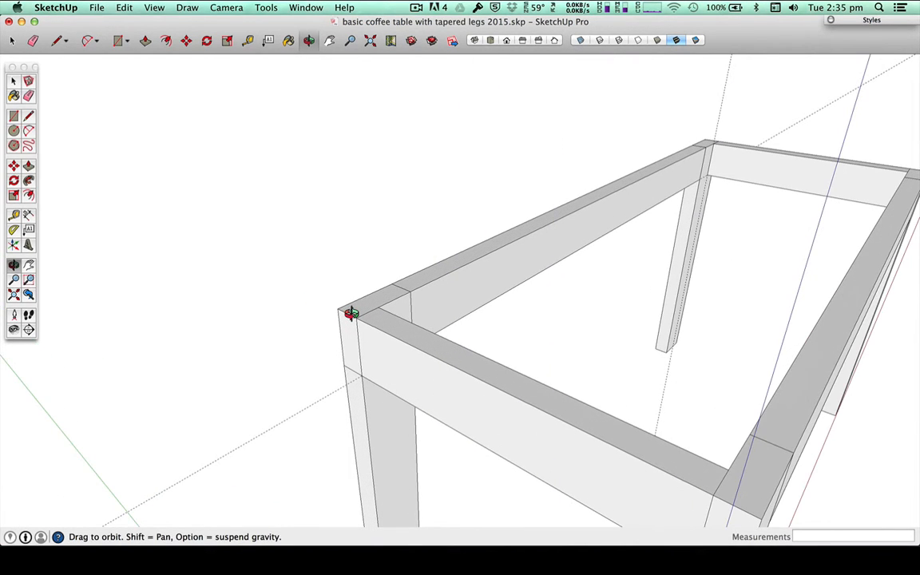
key(t)
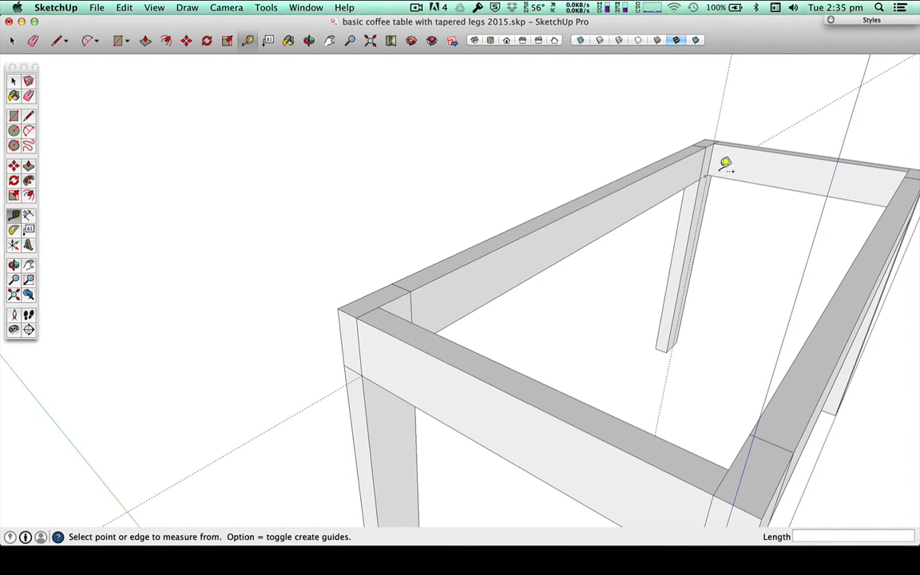
click(743, 149)
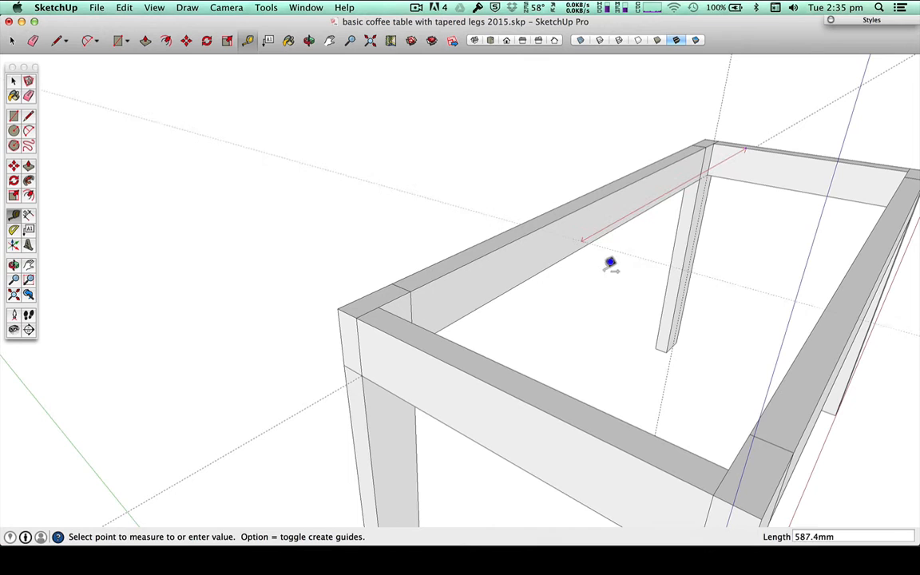
click(455, 360)
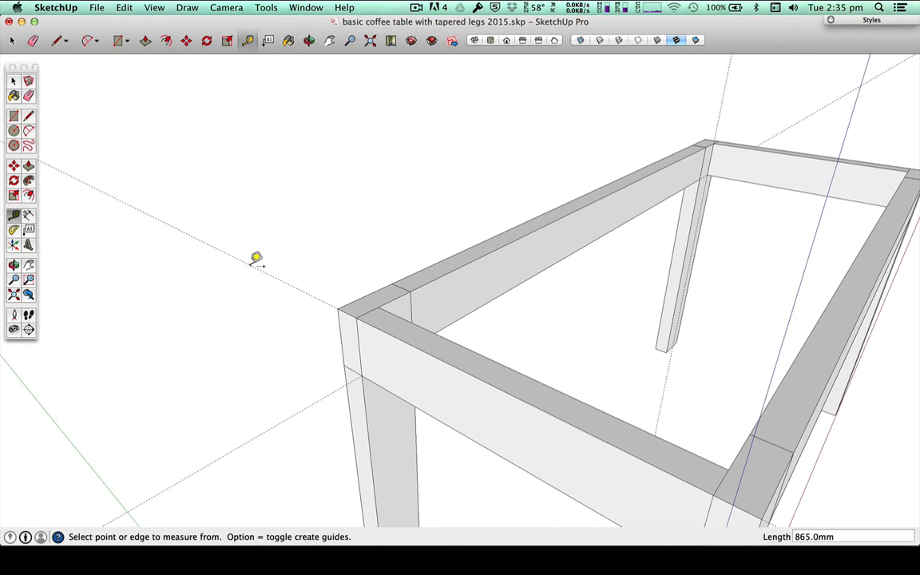
key(super+z)
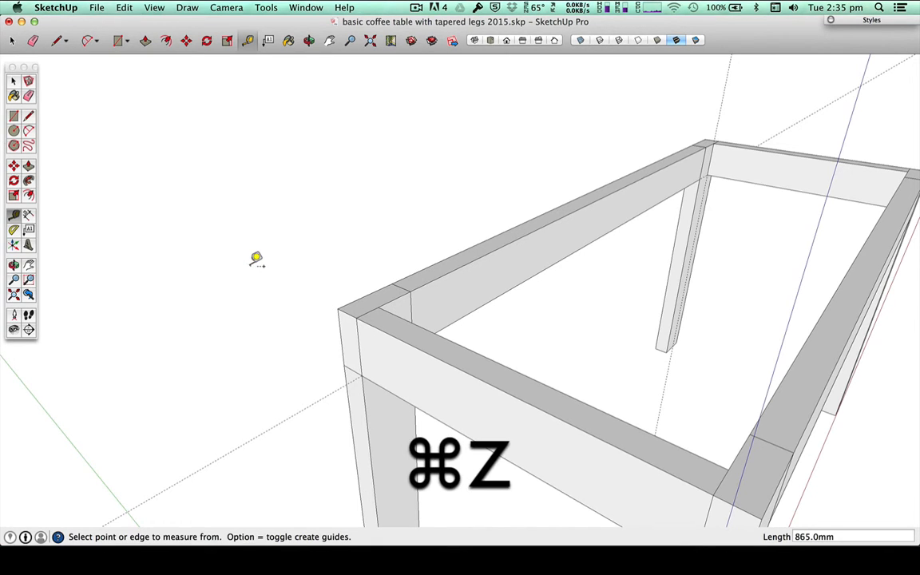
Step: Place a guide about 82.5 mm long from the leg's outer upper corner, outward along the green axis
click(338, 307)
click(284, 281)
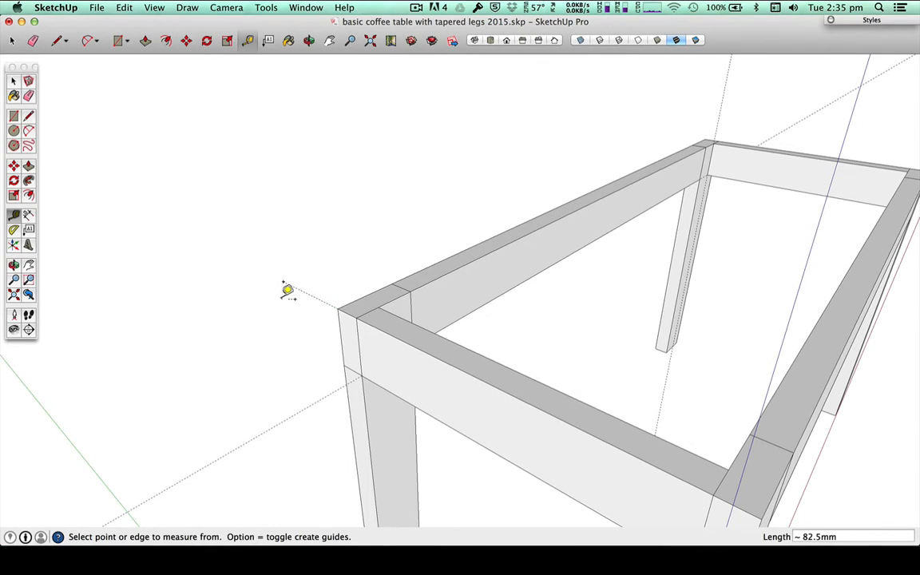
key(super+z)
Step: Draw a vertical rectangular board profile 65 mm wide and 18 mm high from the free end of the guide
key(l)
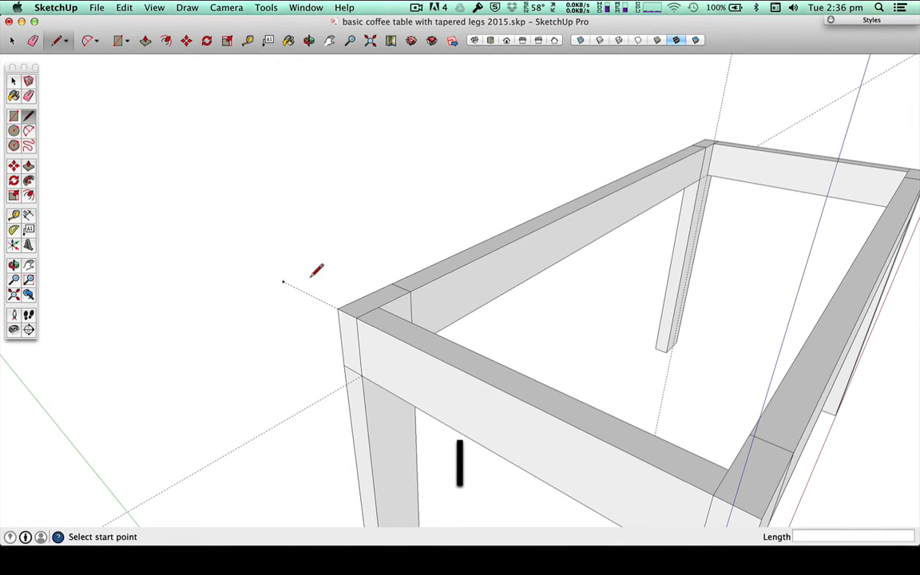
click(282, 281)
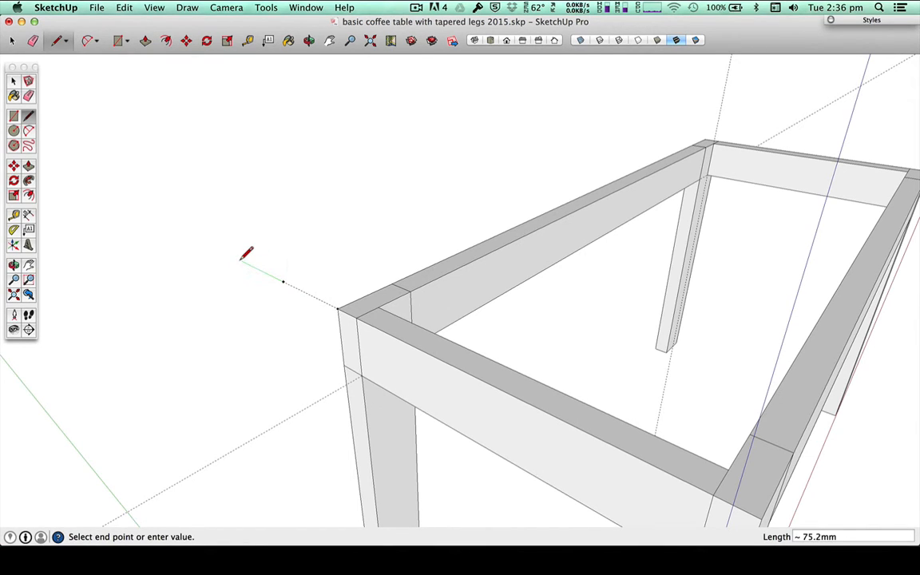
text(65)
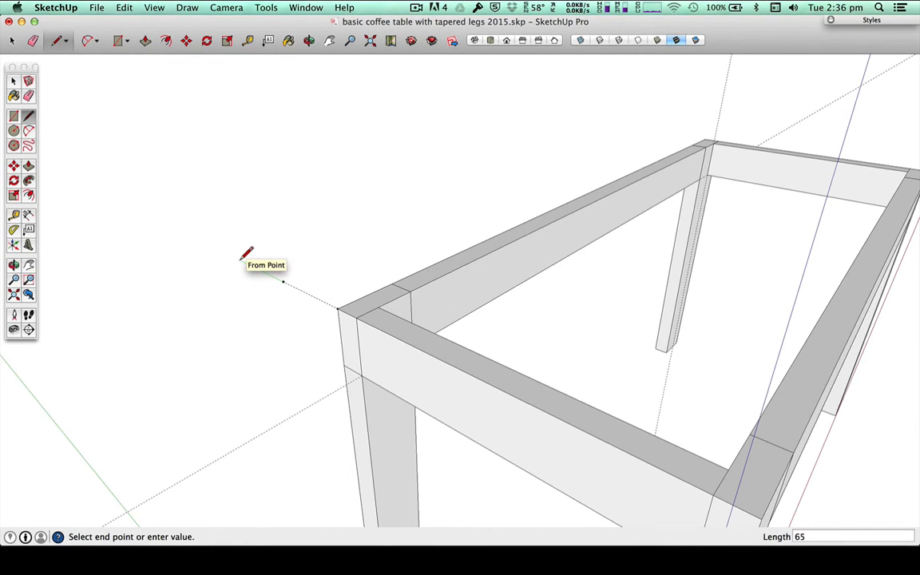
key(Return)
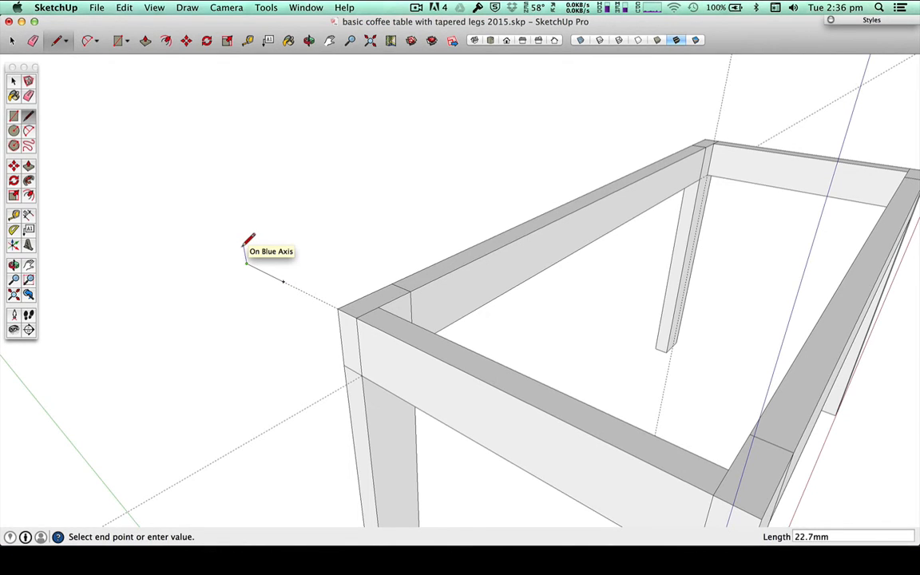
text(18)
key(Return)
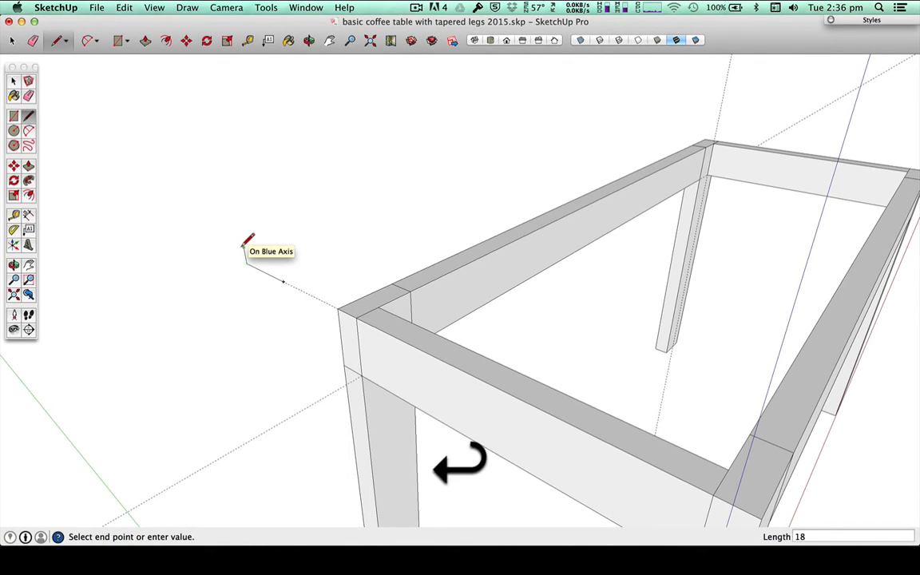
click(280, 264)
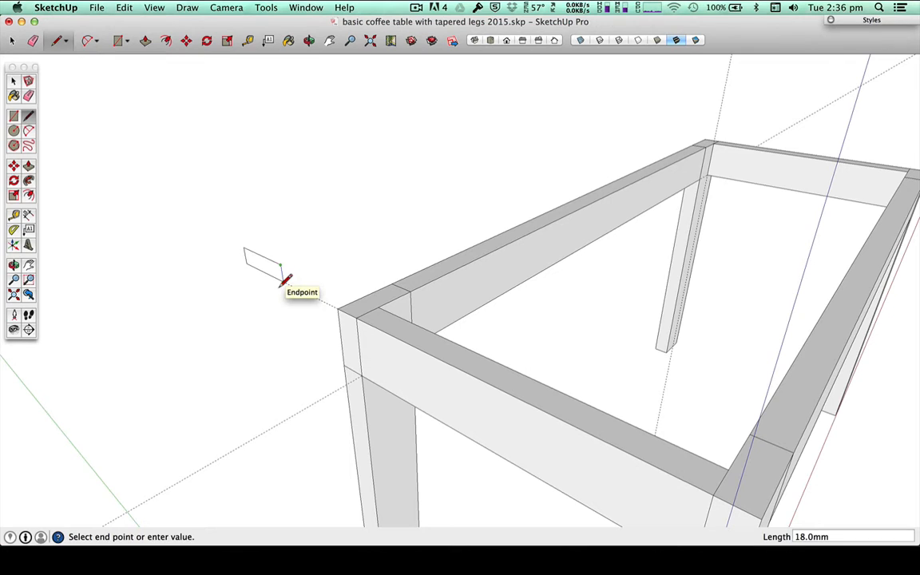
click(282, 281)
key(space)
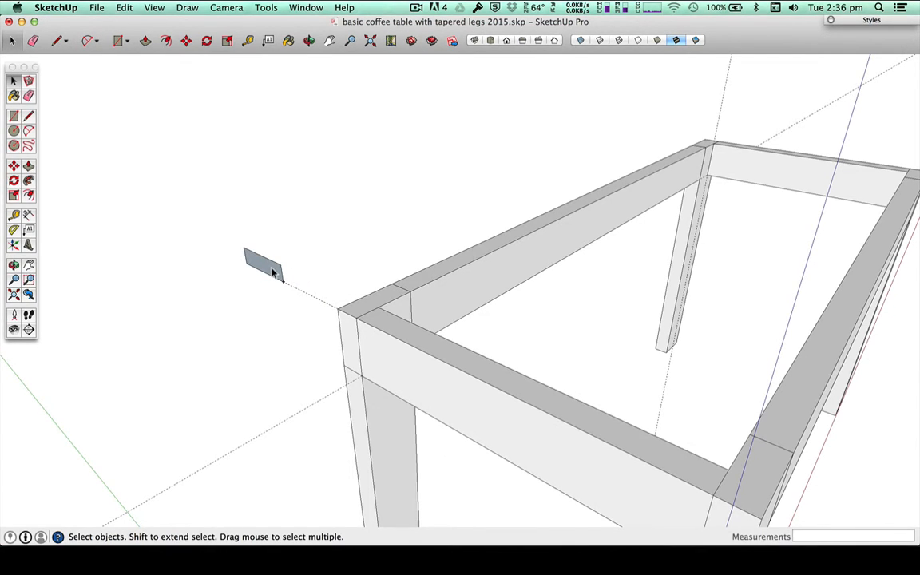
Step: Push/pull the board profile 1000 mm parallel to the long rail
key(p)
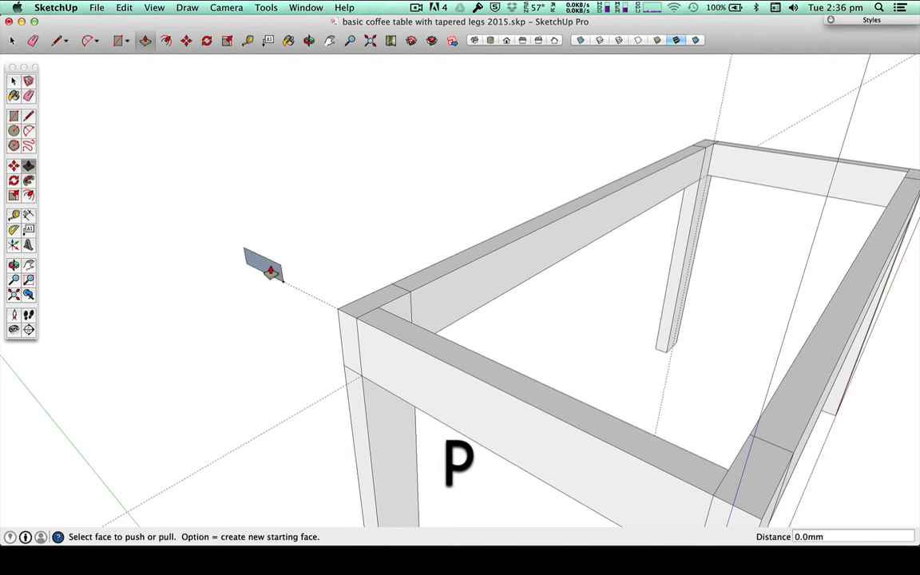
click(271, 272)
text(10)
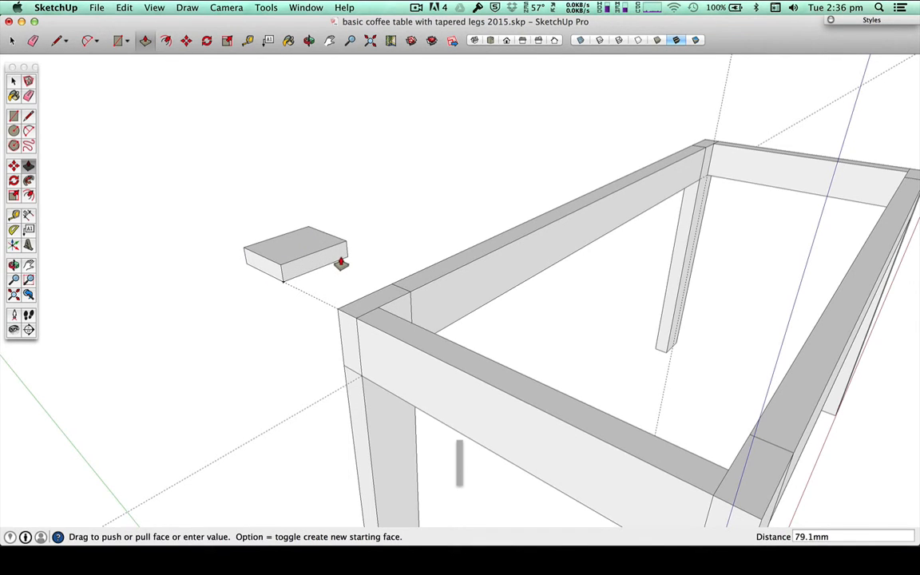
text(00)
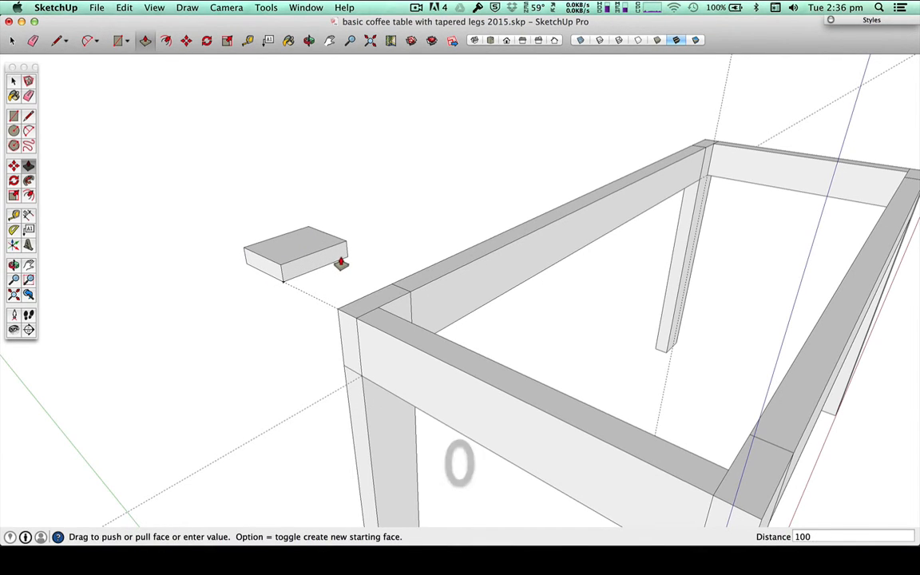
key(Return)
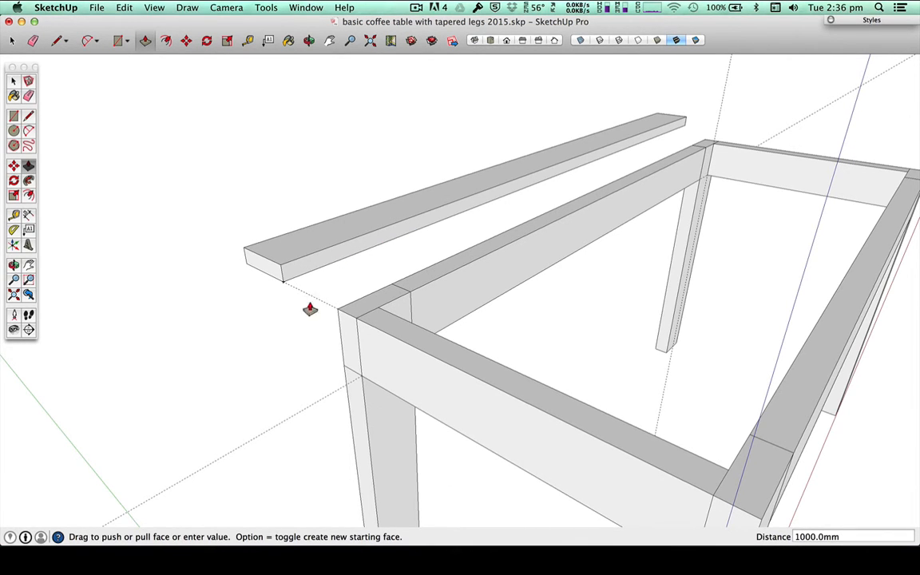
Step: Select all faces and edges of the tabletop board and make them a group
middle_drag(227, 310, 417, 296)
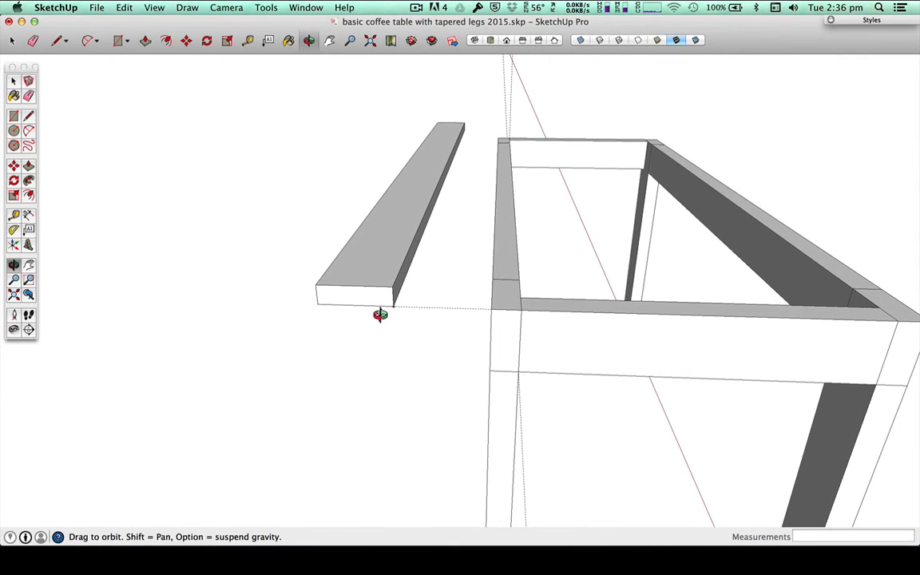
key(space)
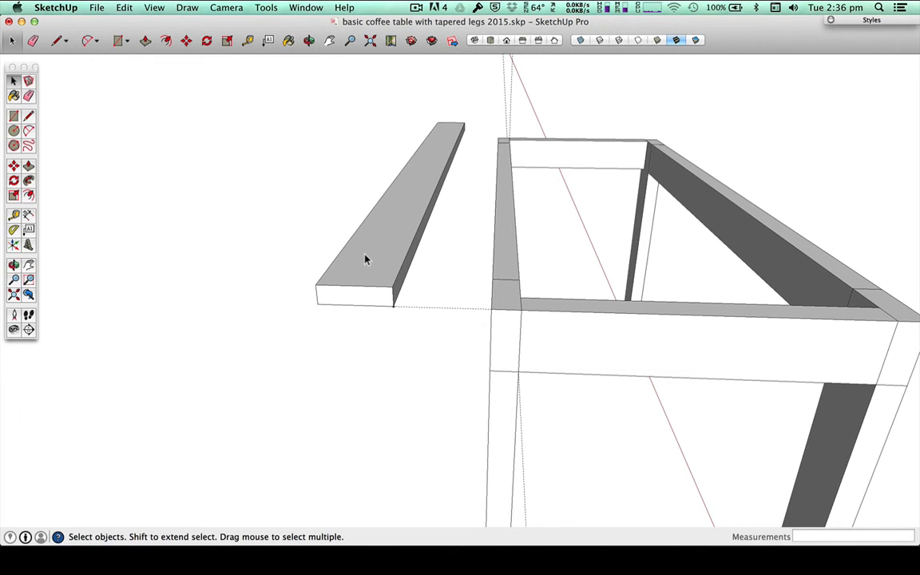
triple_click(366, 259)
right_click(368, 255)
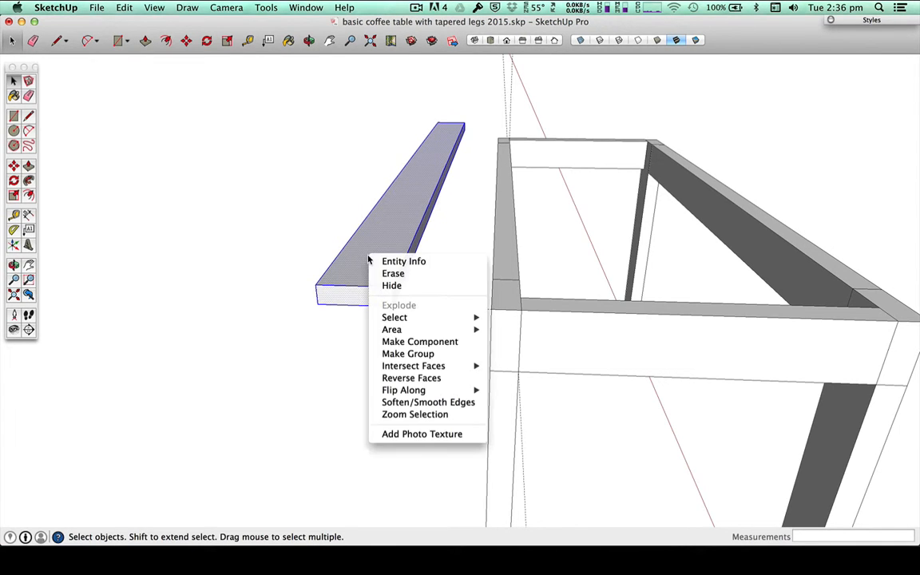
click(407, 352)
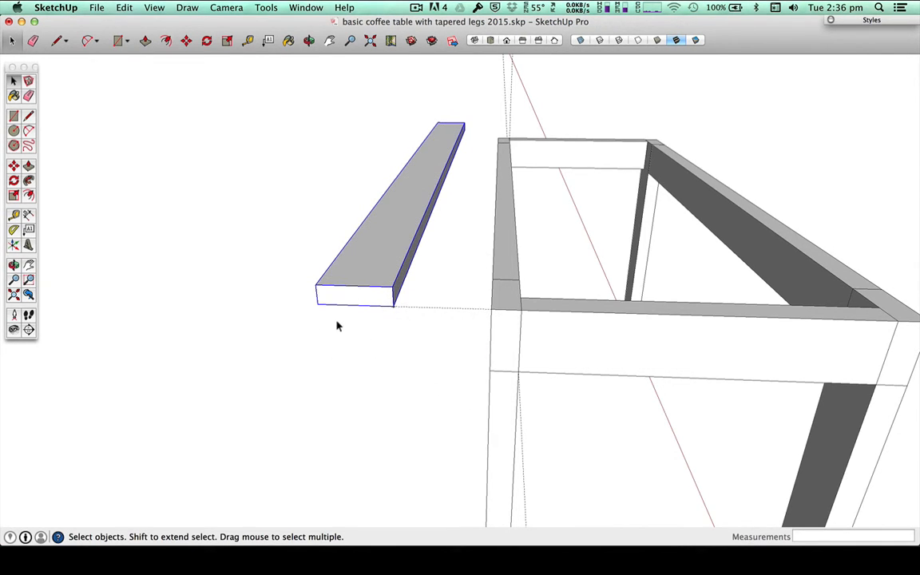
Step: Copy the board three times edge to edge, 65 mm apart, away from the frame
key(m)
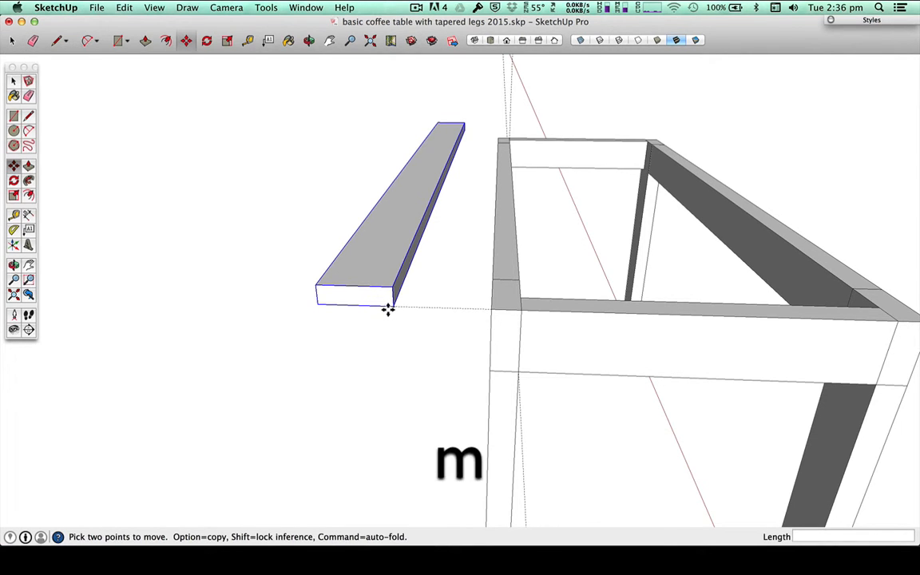
key(alt)
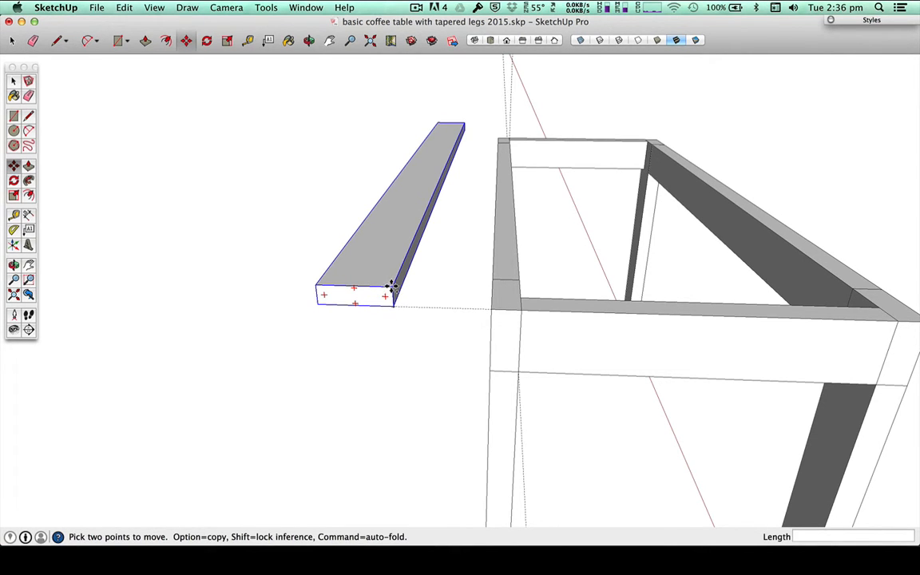
click(391, 289)
click(317, 289)
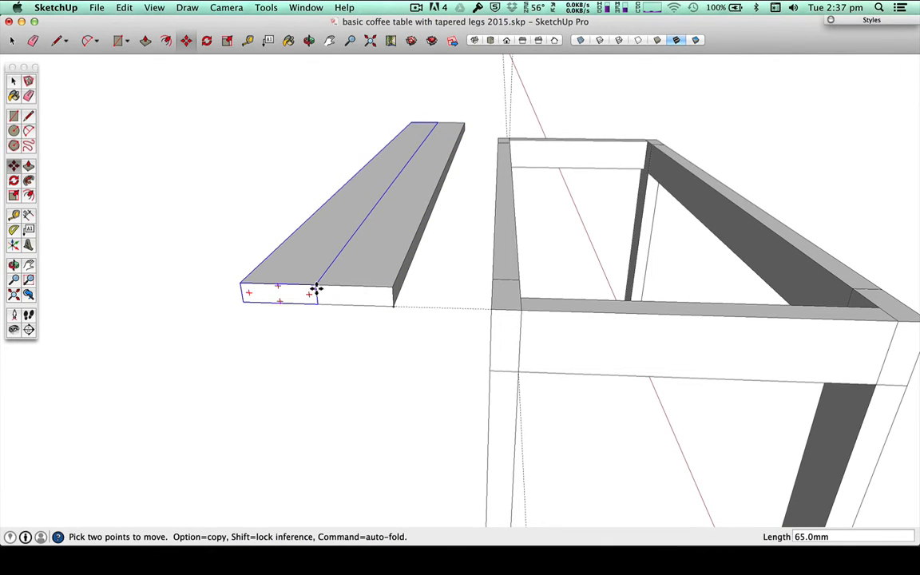
key(alt)
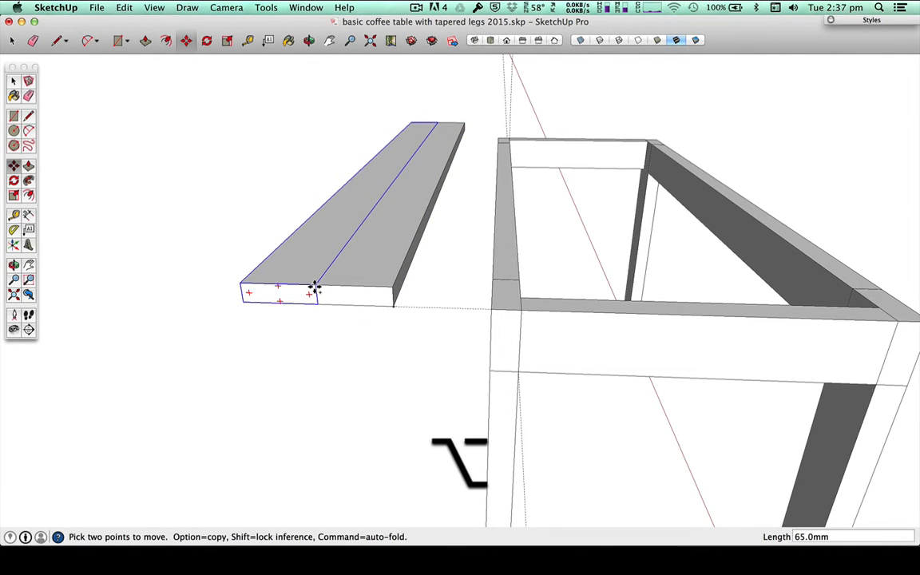
click(313, 289)
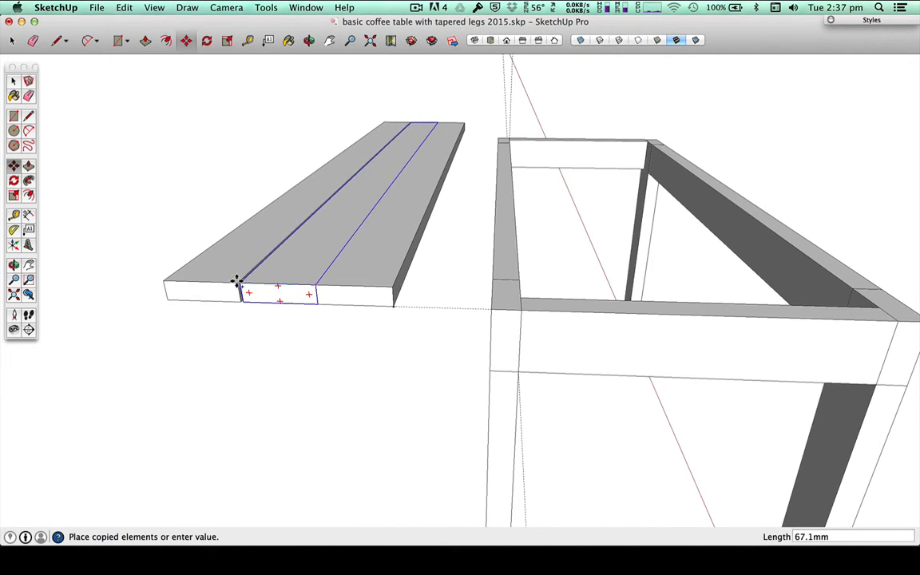
click(241, 281)
key(alt)
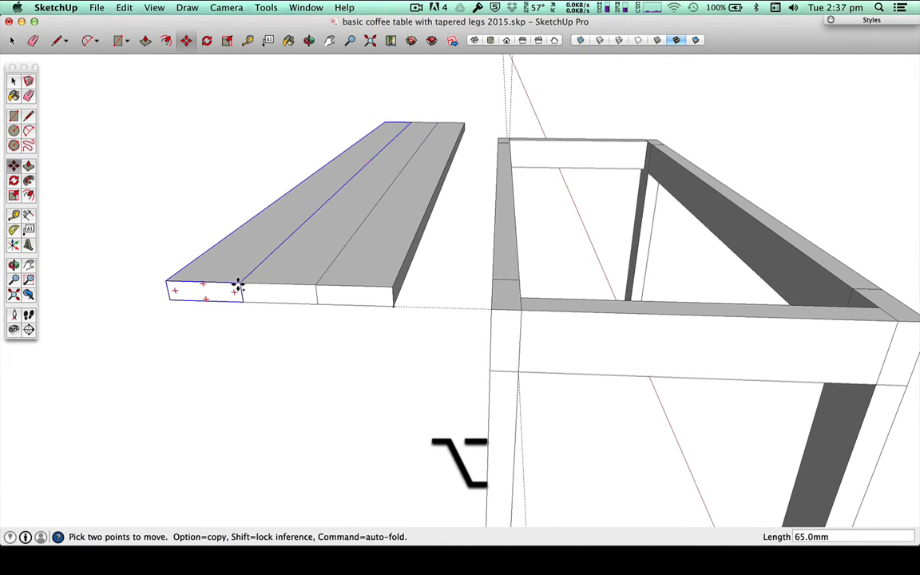
click(237, 284)
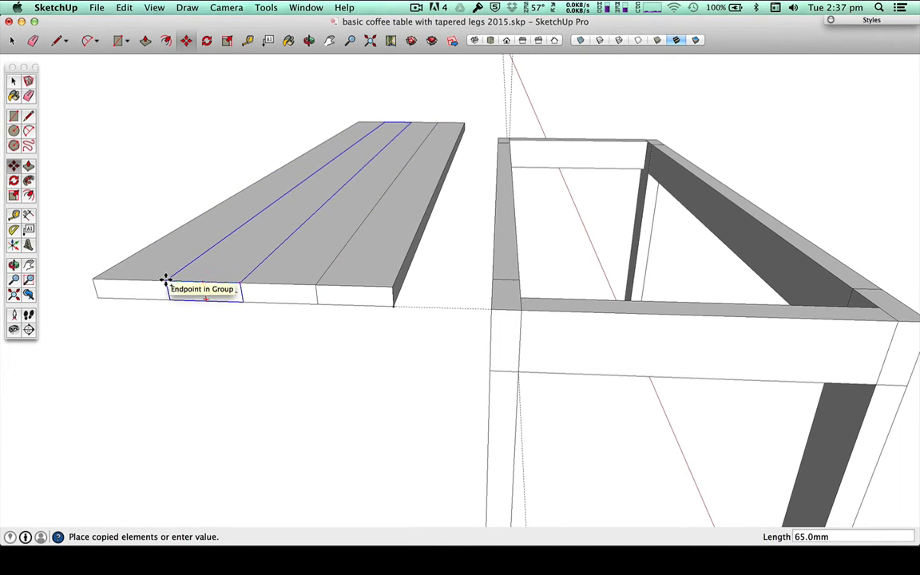
click(166, 279)
Step: Undo the three board copies, leaving only the original board
key(super+z)
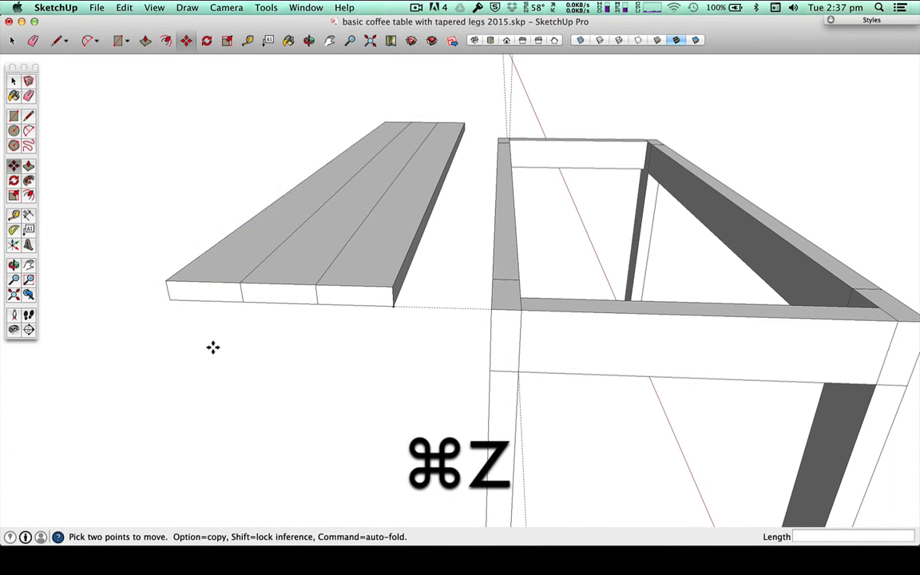
key(super+z)
key(super+z)
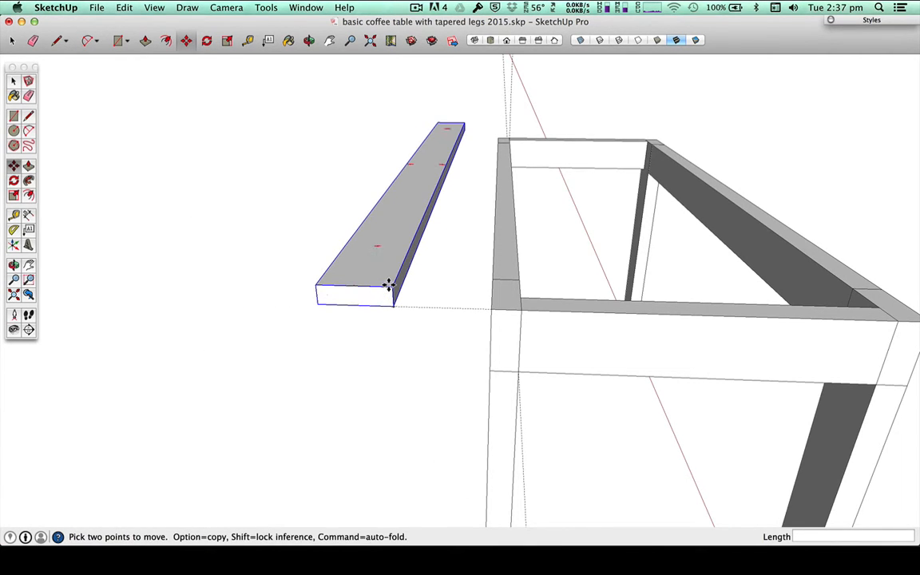
Step: Copy the board 65 mm edge to edge away from the frame and multiply the copy by 5
key(alt)
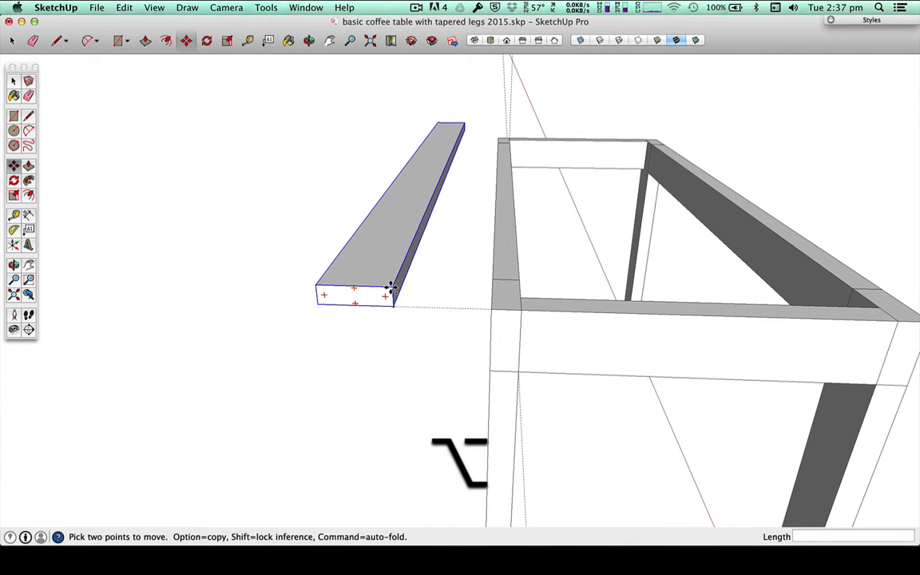
click(393, 287)
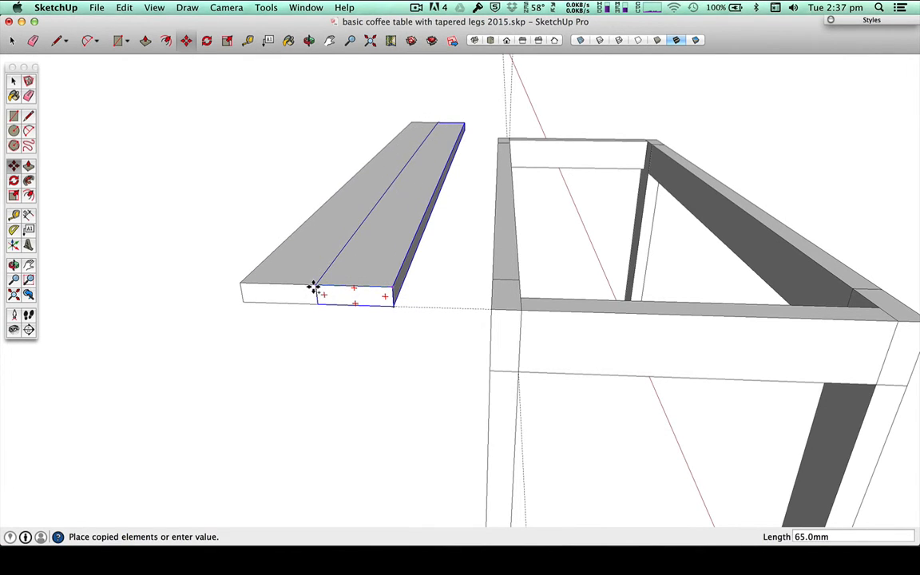
click(317, 288)
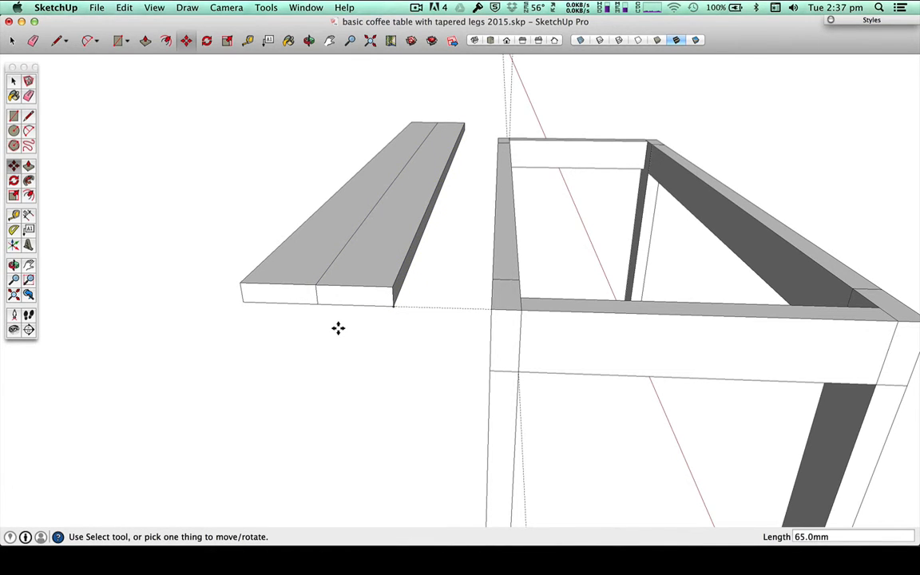
text(*)
text(5)
key(Return)
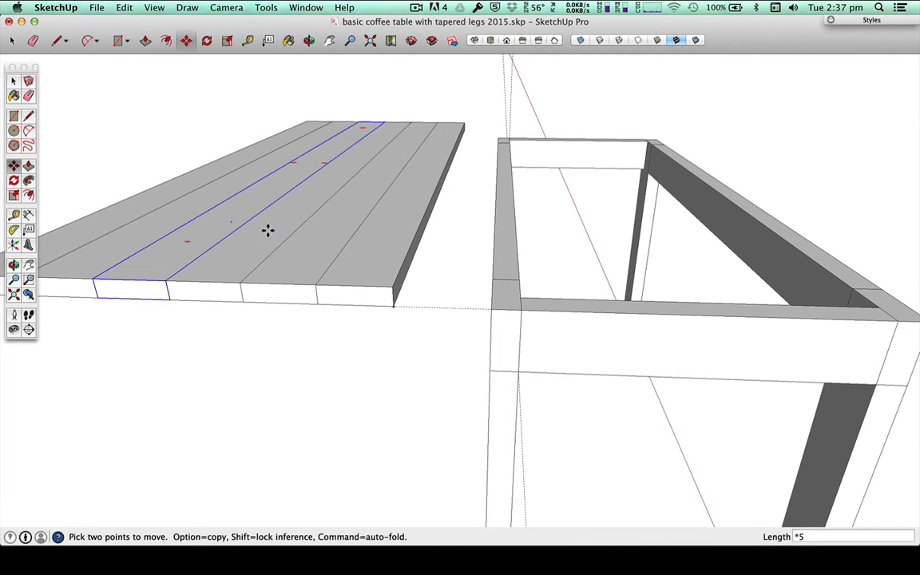
key(h)
drag(279, 342, 416, 403)
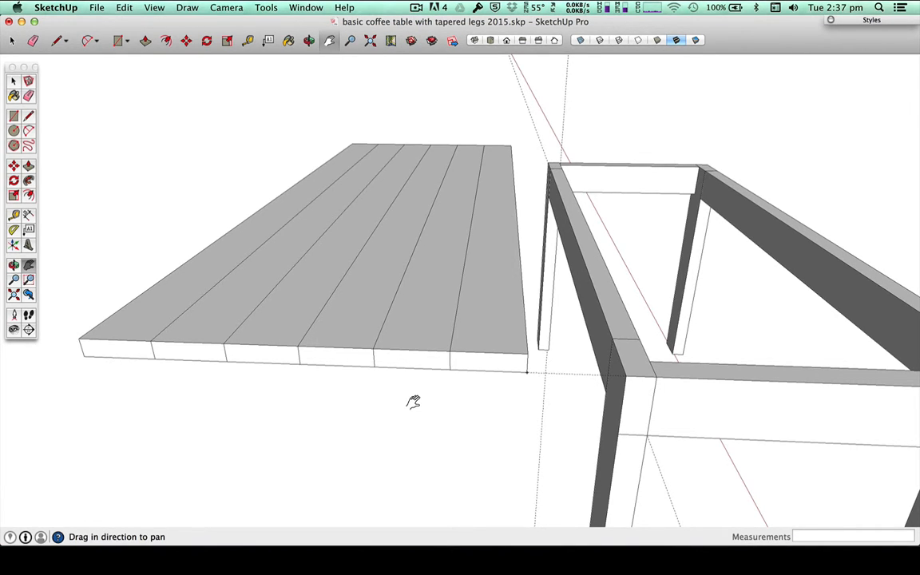
Step: Examine the tabletop board nearest the frame by opening its group for editing and closing it again
key(space)
click(478, 226)
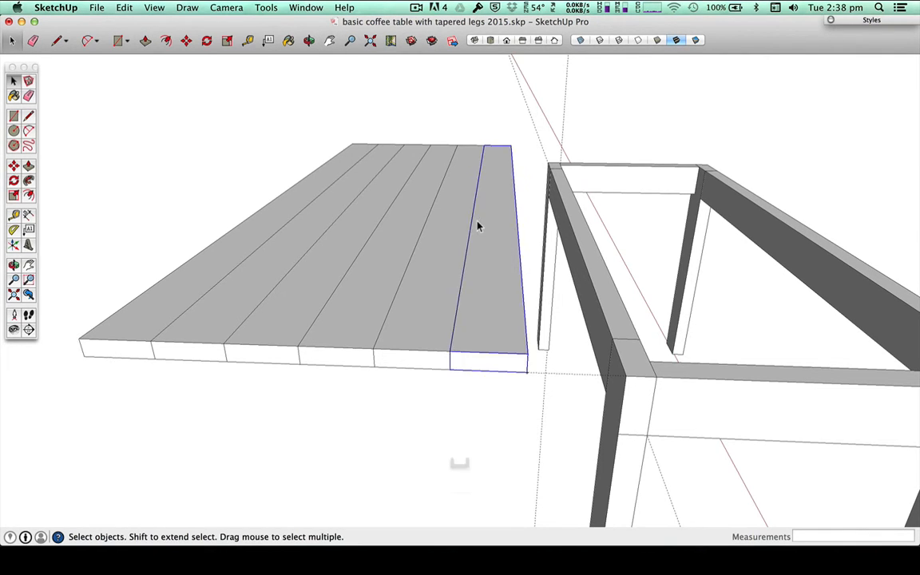
double_click(478, 223)
key(space)
click(383, 438)
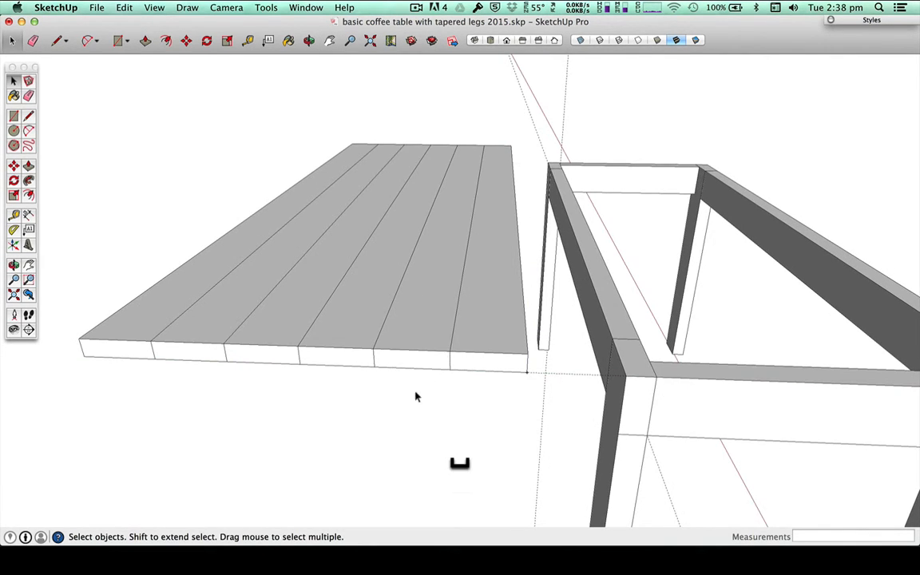
click(467, 334)
click(404, 463)
click(428, 345)
Step: Select all six tabletop boards together and make them one group
click(482, 345)
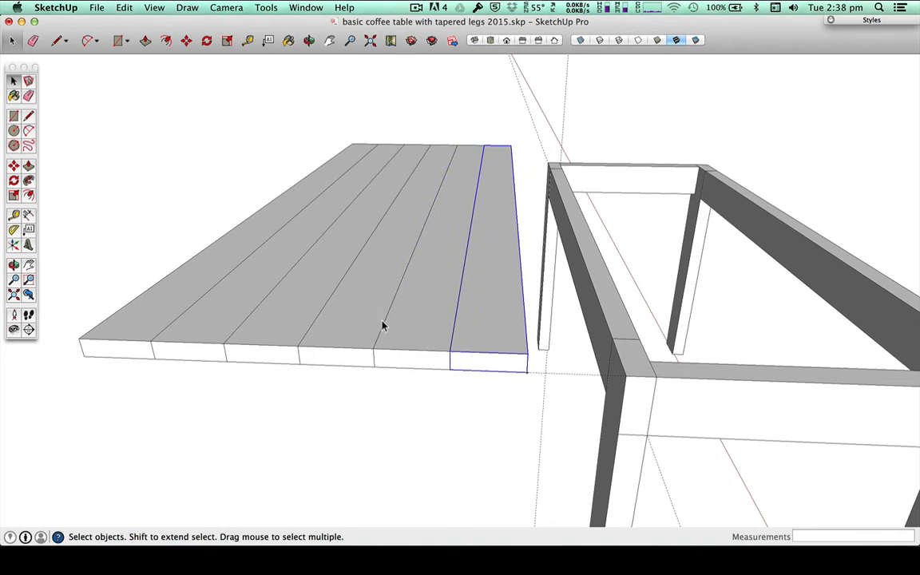
shift+click(410, 328)
shift+click(328, 313)
shift+click(288, 310)
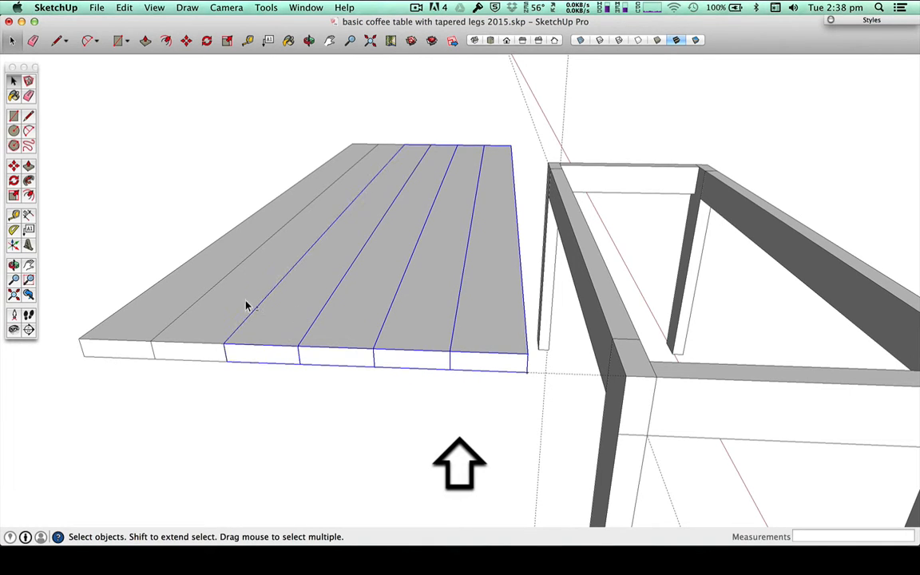
shift+click(246, 305)
shift+click(183, 292)
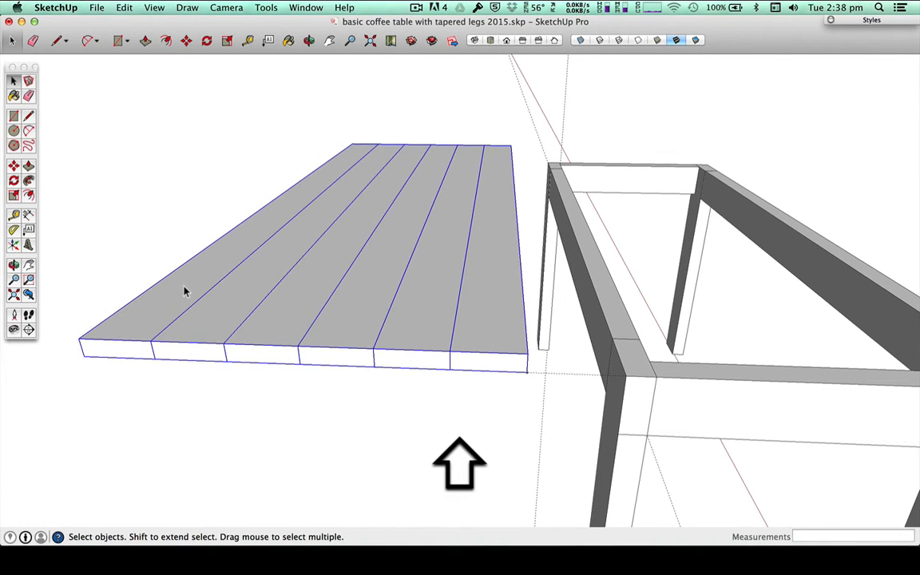
right_click(189, 287)
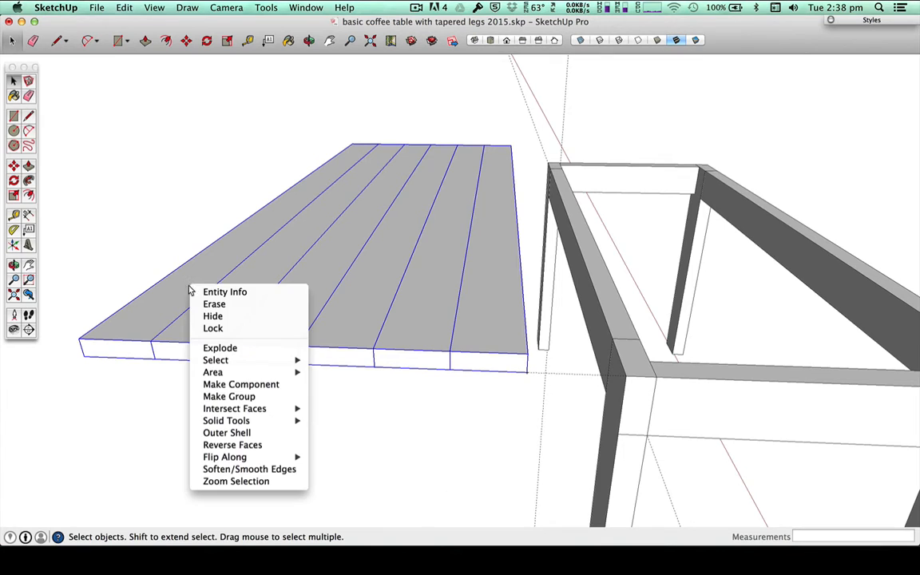
click(257, 397)
Step: Clear the selection and delete all construction guides from the model
click(339, 449)
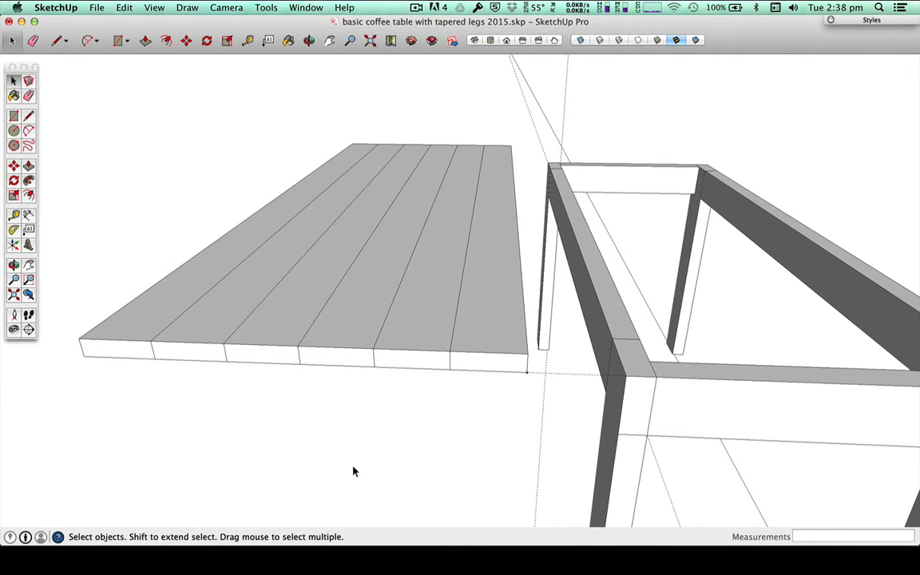
click(125, 8)
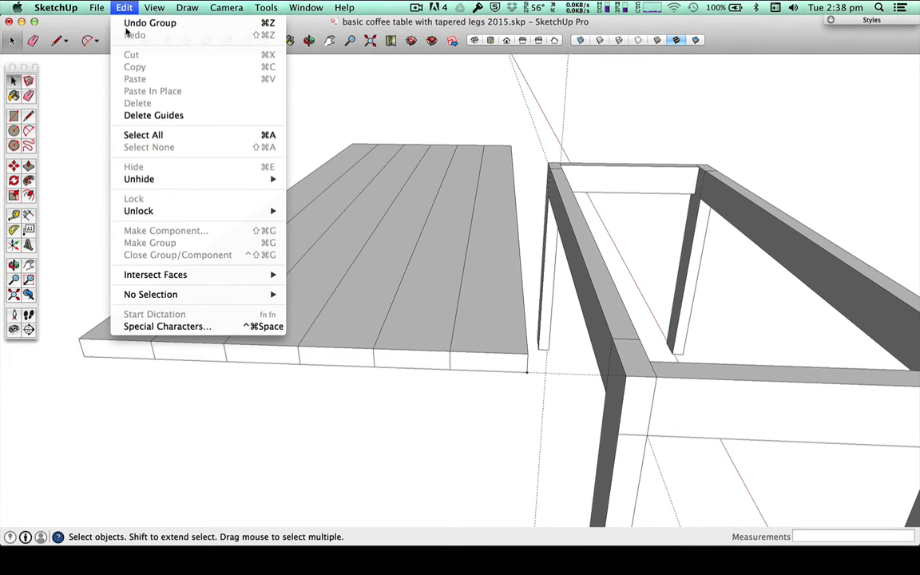
click(157, 115)
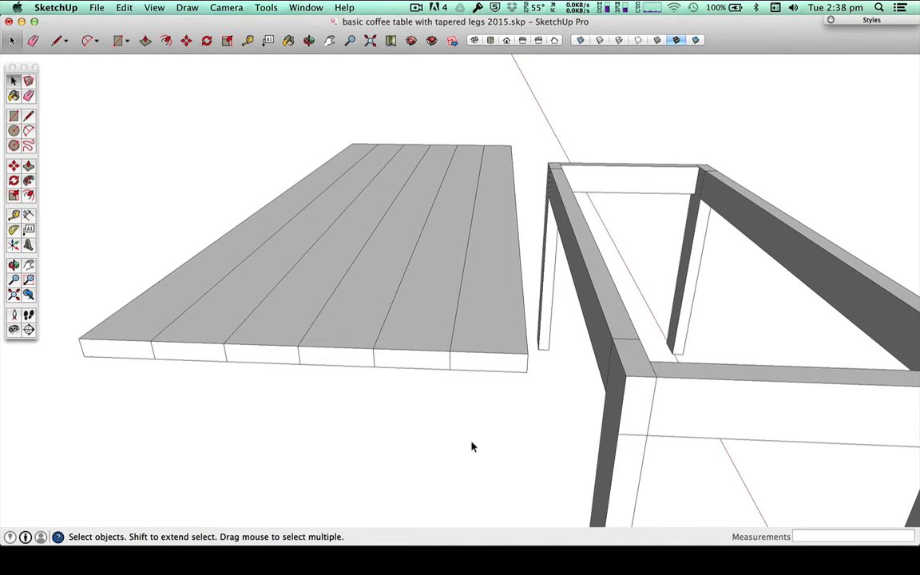
Step: Select all four legs and all four rails of the frame together and make them one group
click(680, 408)
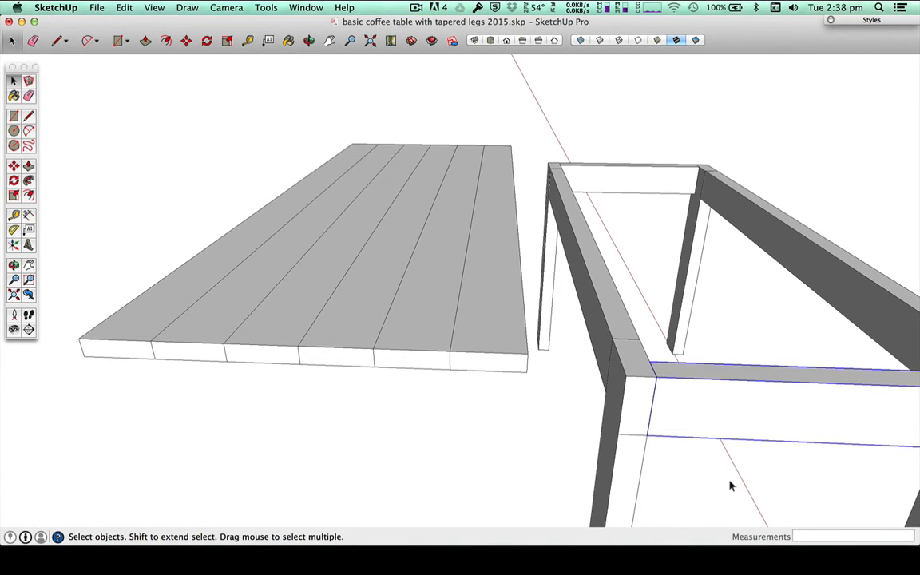
drag(729, 487, 635, 479)
key(h)
drag(704, 474, 380, 436)
key(space)
click(436, 154)
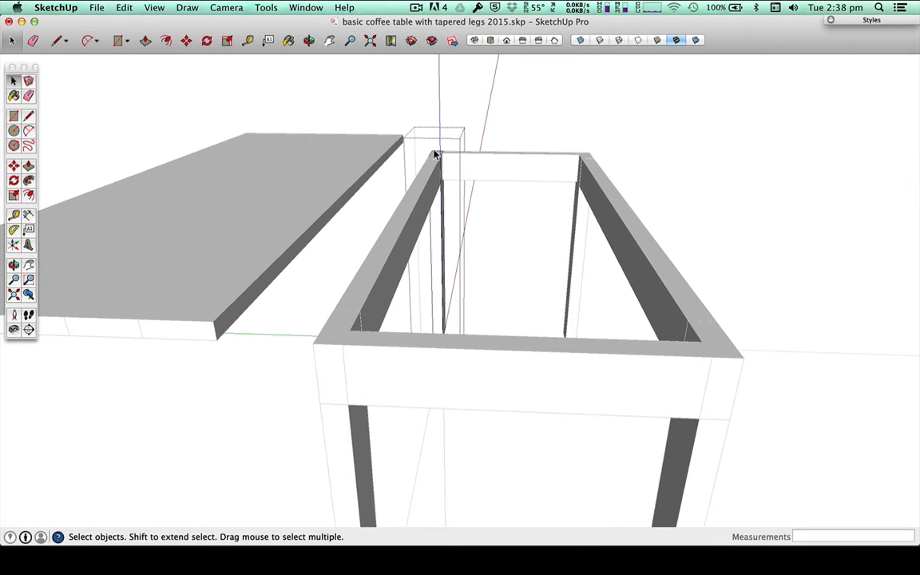
click(520, 134)
click(502, 157)
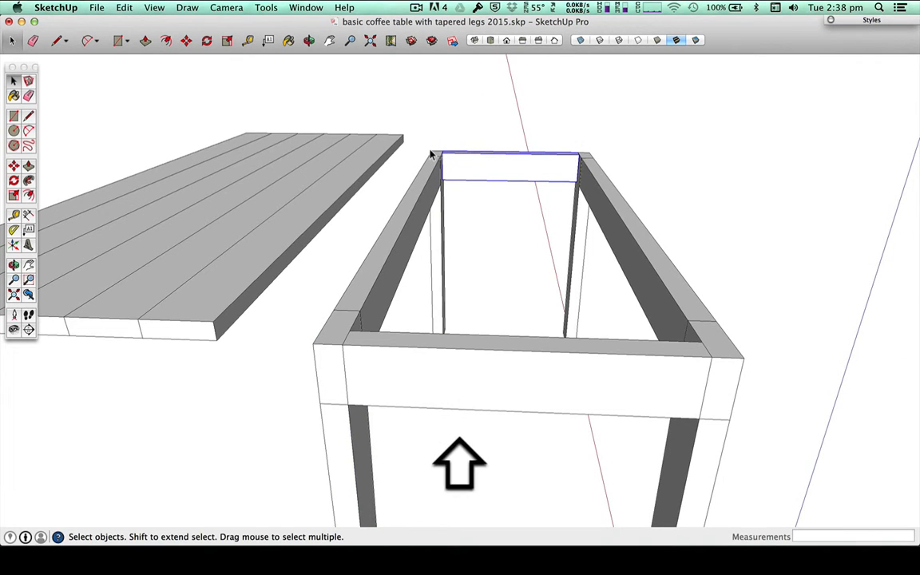
shift+click(436, 156)
shift+click(580, 163)
shift+click(583, 177)
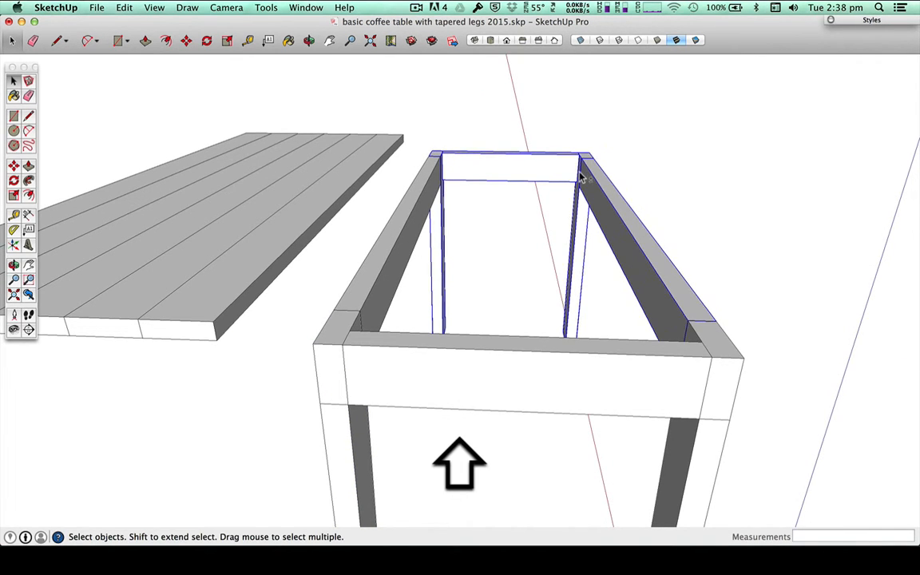
shift+click(379, 310)
shift+click(343, 337)
shift+click(370, 349)
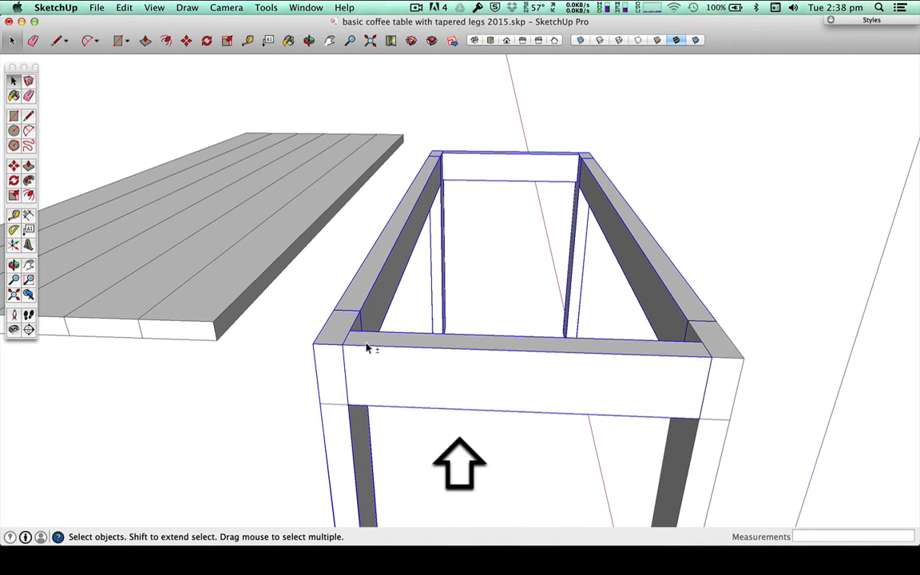
shift+click(726, 391)
right_click(726, 391)
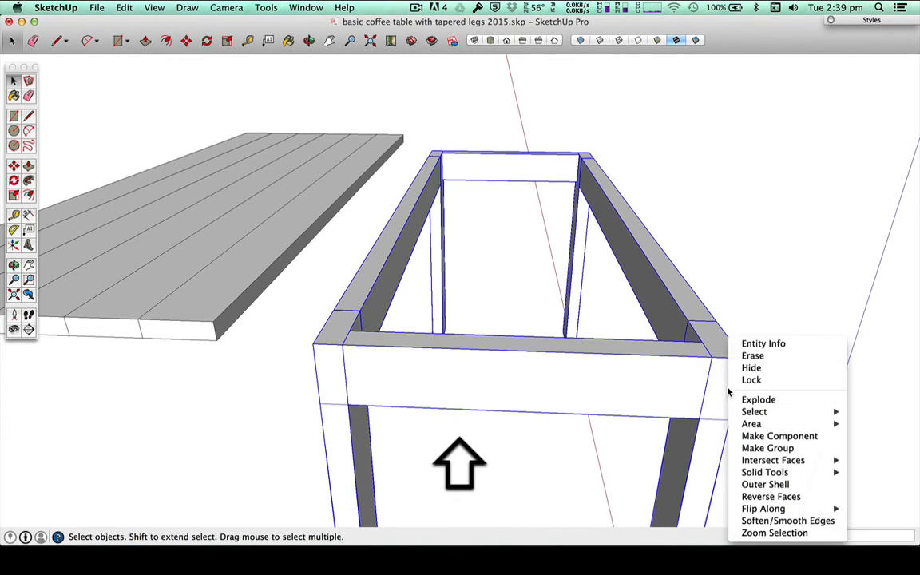
click(767, 448)
Step: Check whether the tabletop selects as a single group, and clear the selection
click(231, 271)
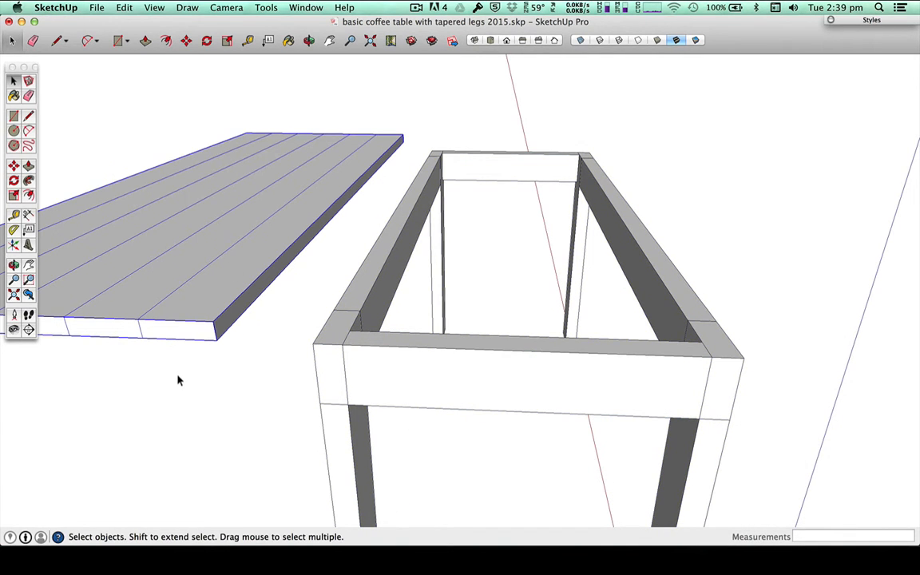
click(401, 369)
click(271, 413)
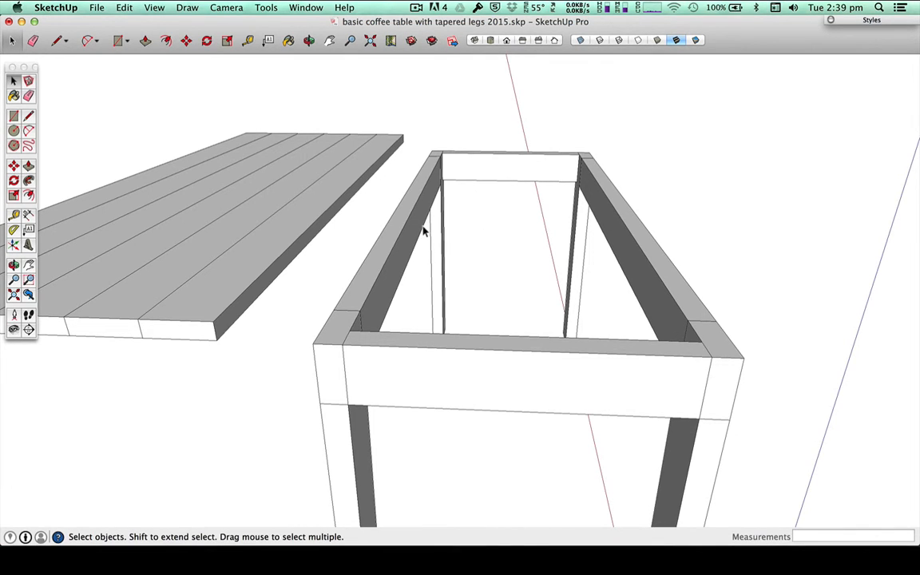
Step: Place two crossing guides through the frame's centre, 150 mm from a long rail's inner edge and 420 mm from a short rail's inner edge
key(t)
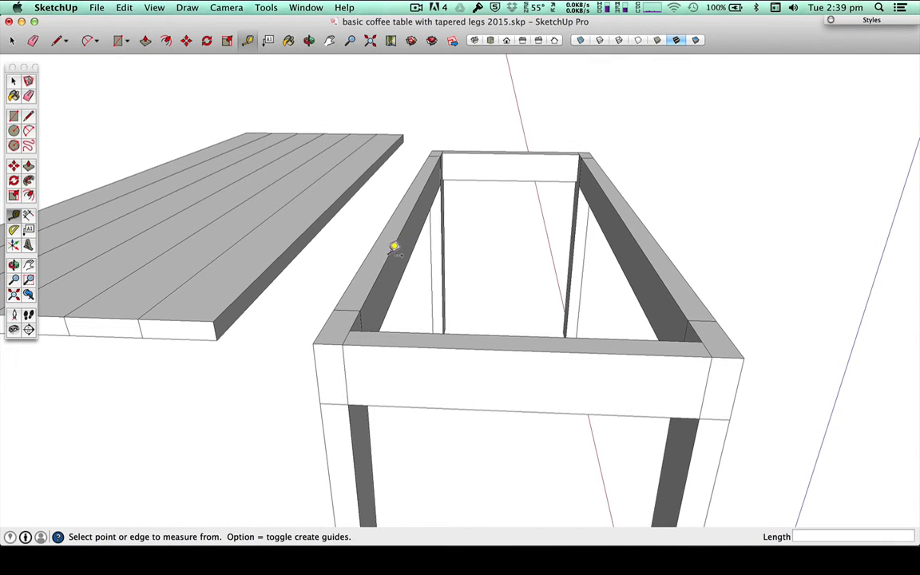
click(395, 246)
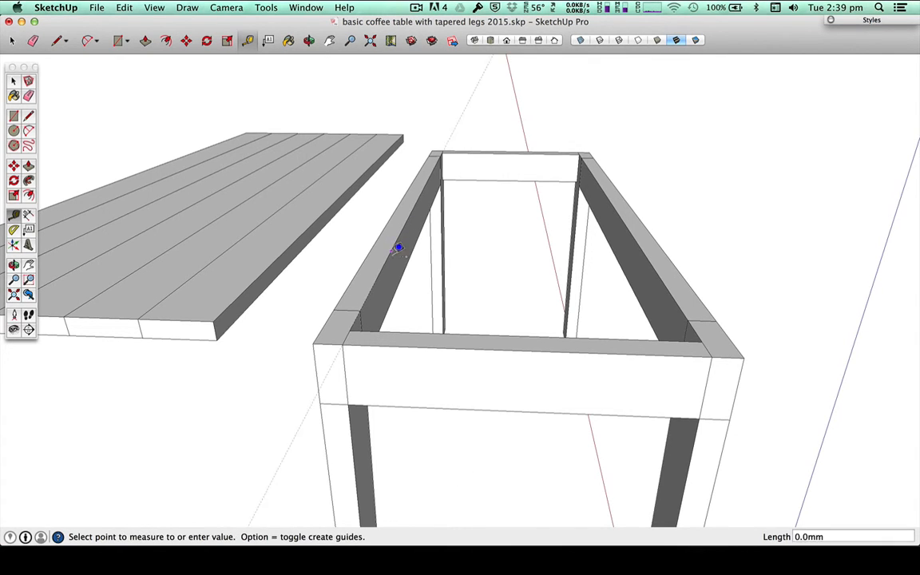
click(527, 330)
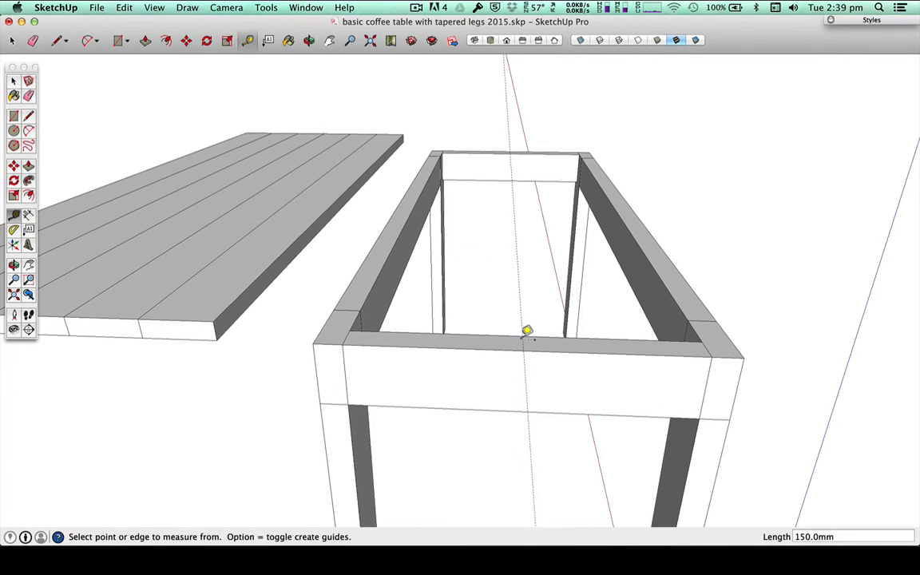
click(633, 339)
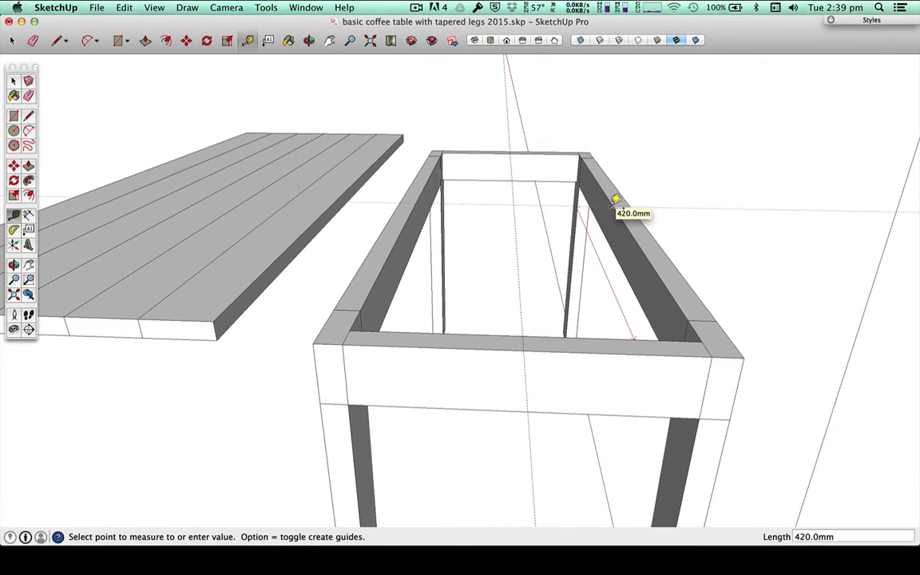
middle_drag(677, 255, 459, 463)
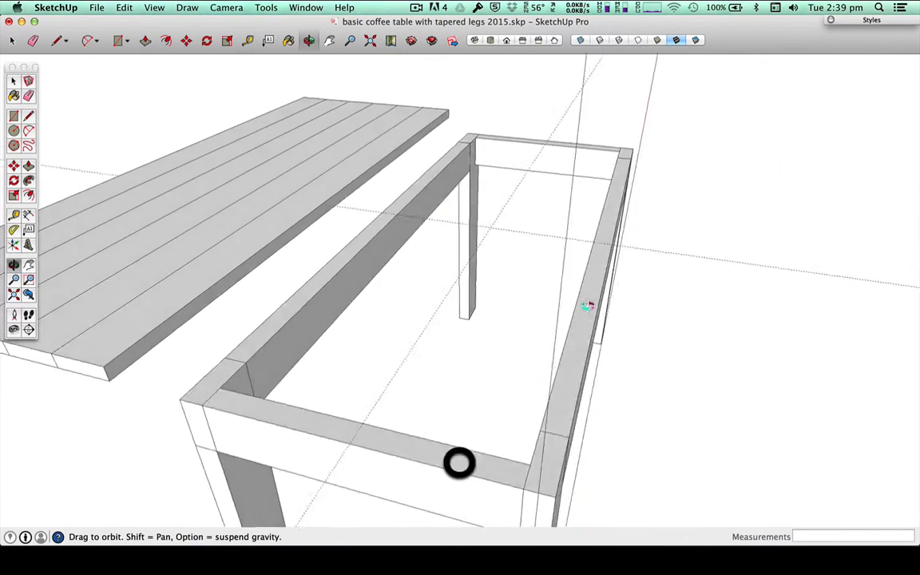
middle_drag(586, 305, 349, 363)
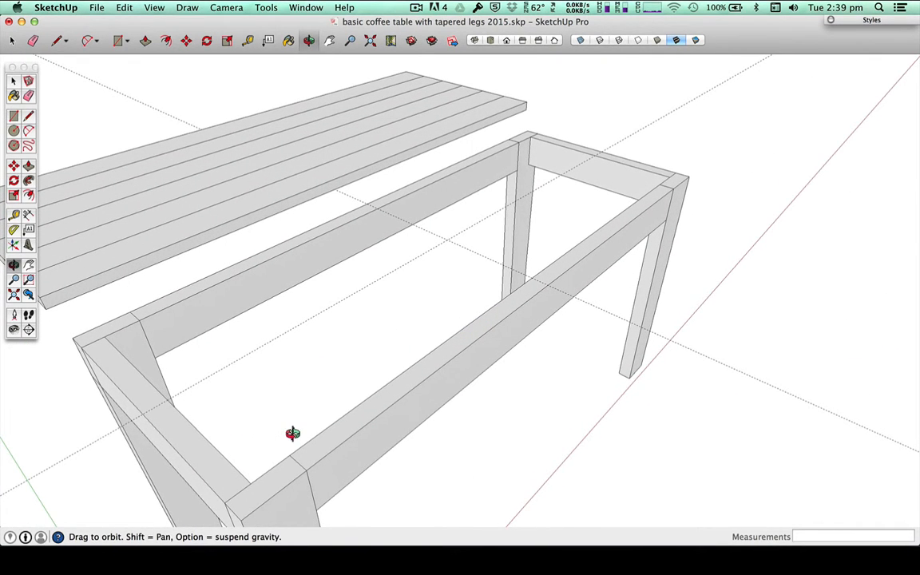
Step: Measure from the frame's short rails and long rail to the centre guides to check that they are centred
key(t)
click(237, 467)
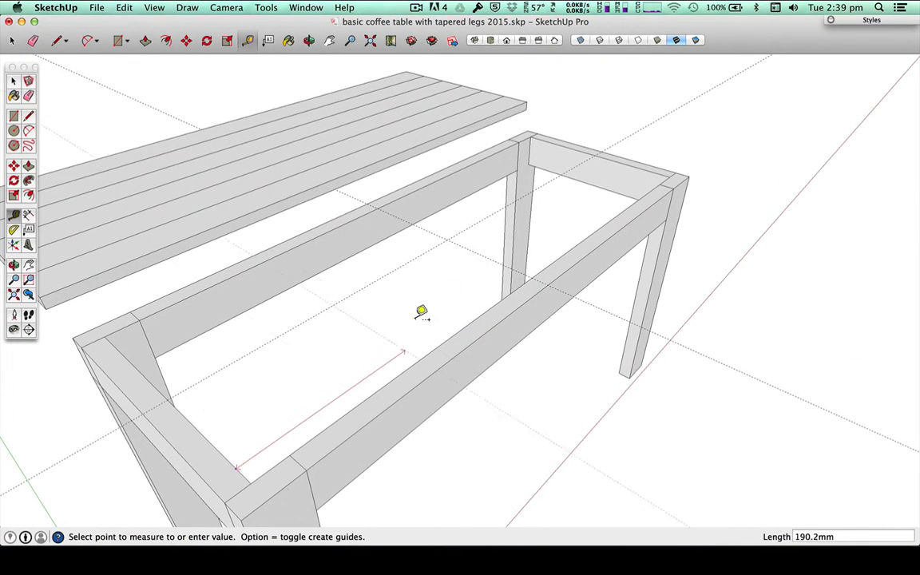
key(Escape)
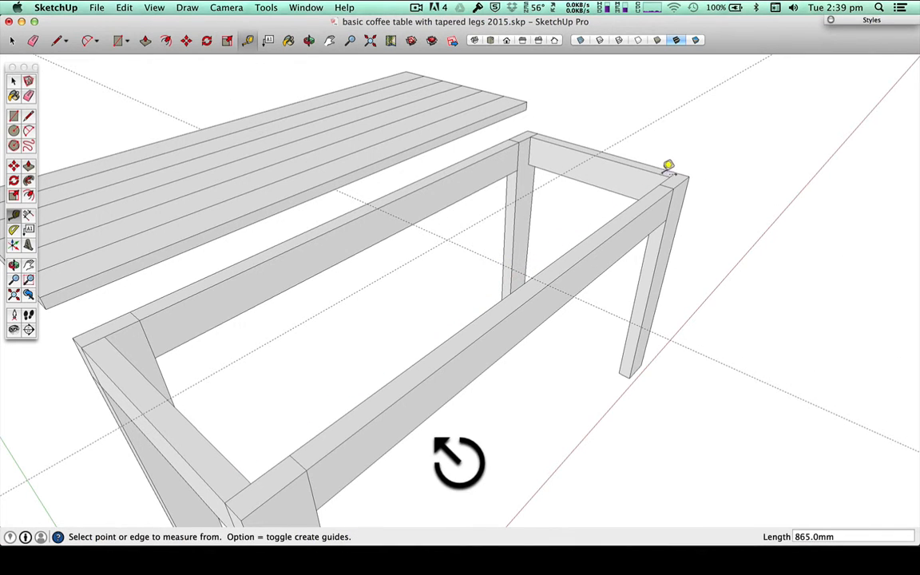
click(655, 174)
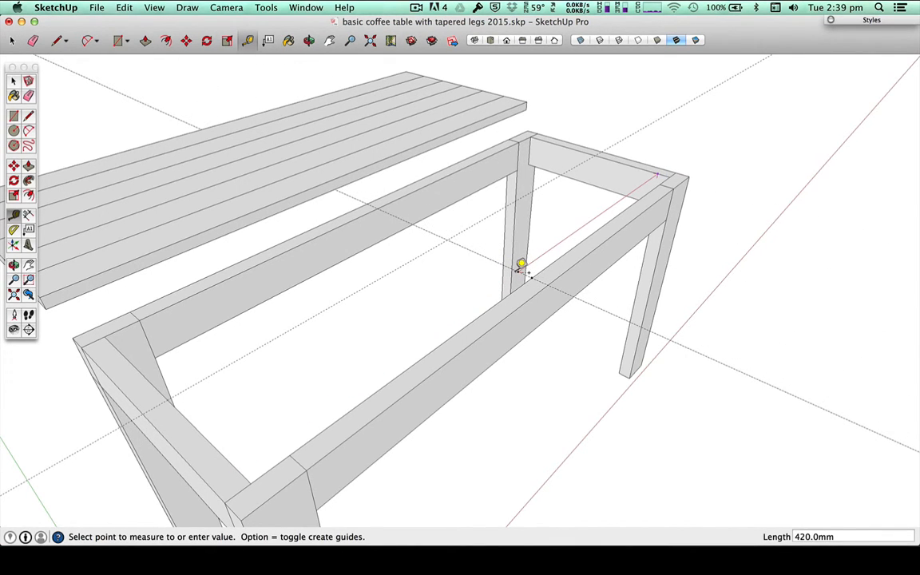
key(Escape)
click(431, 249)
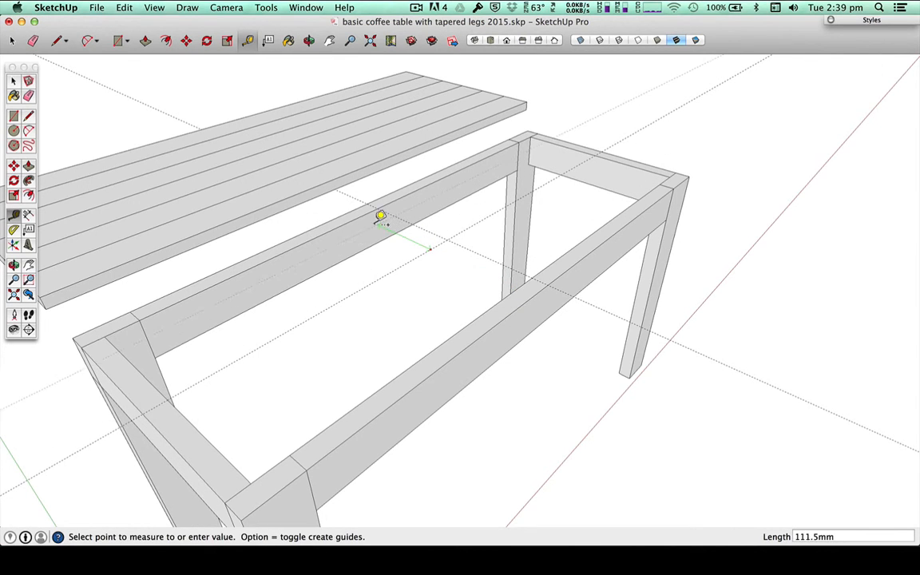
key(space)
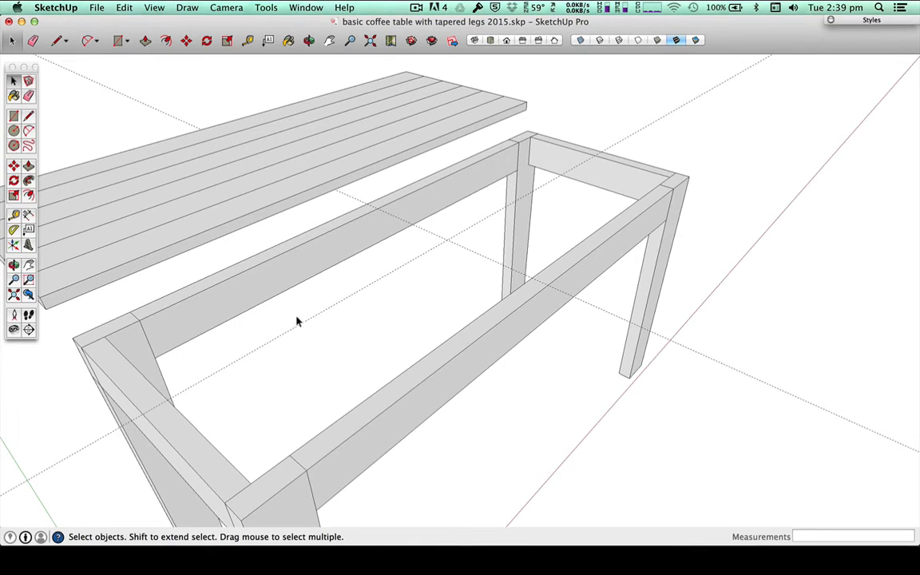
Step: Place two crossing guides on the tabletop's underside, 195 mm from its outer long edge and 500 mm from its near end
middle_drag(277, 324, 437, 117)
key(h)
drag(419, 127, 493, 302)
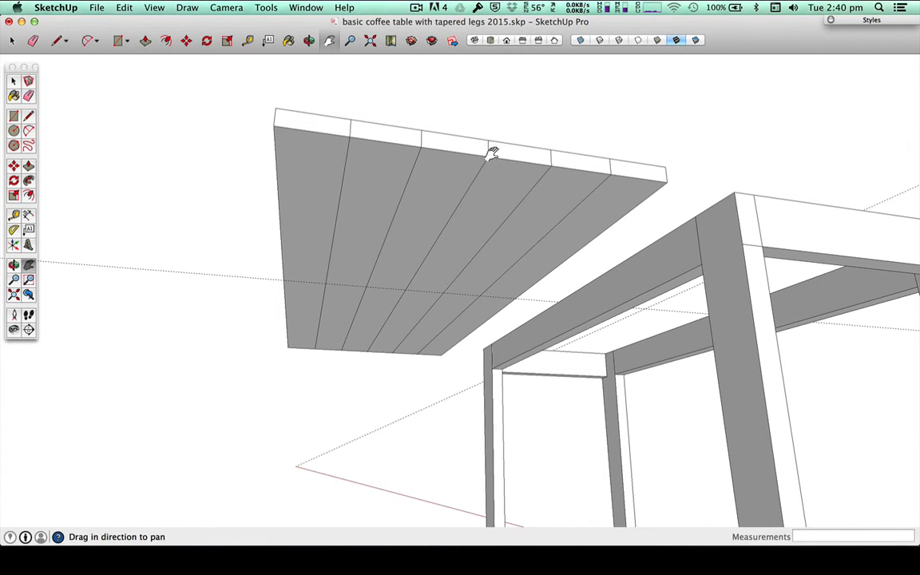
key(t)
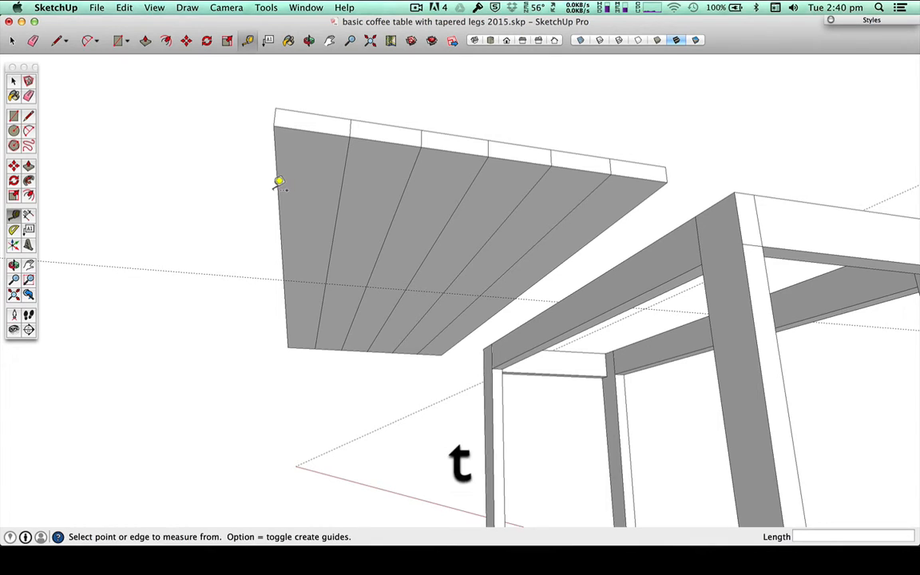
click(279, 184)
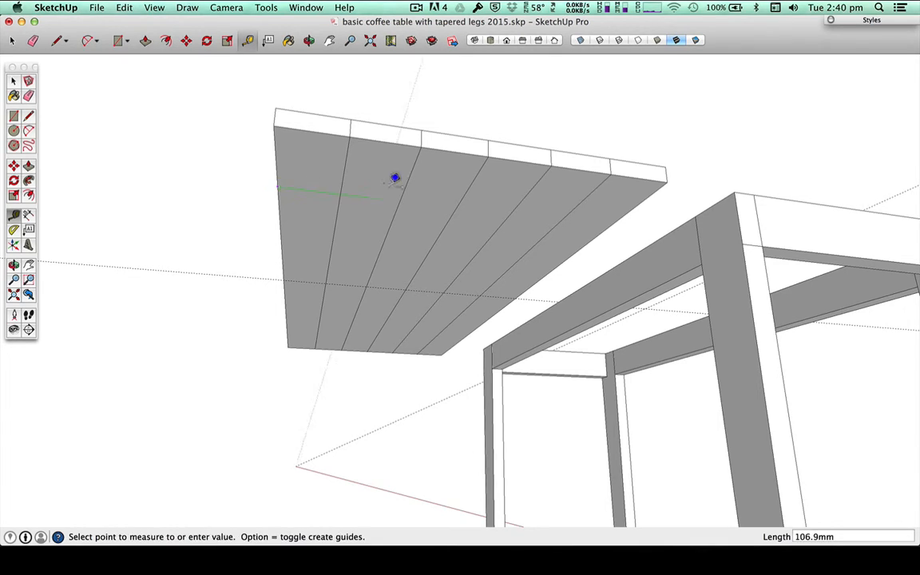
click(477, 177)
click(300, 129)
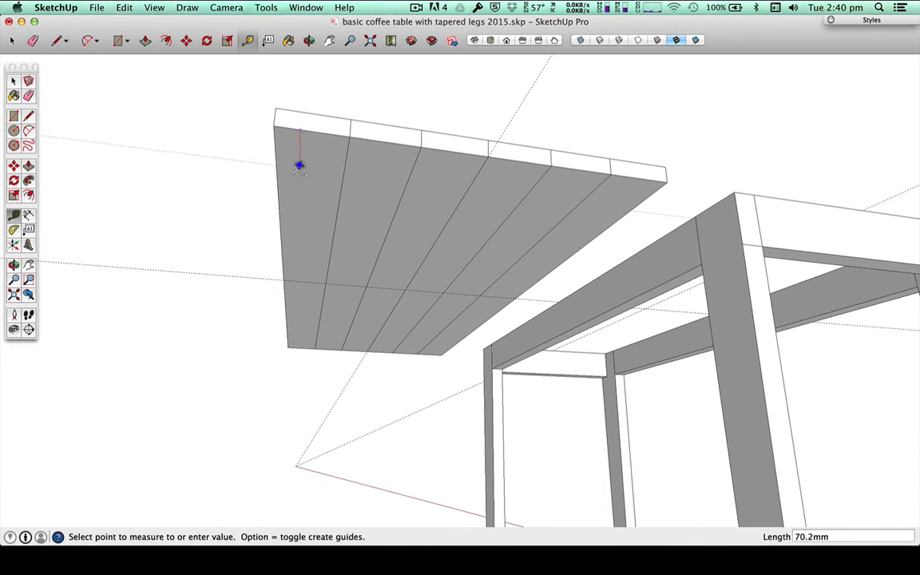
click(285, 287)
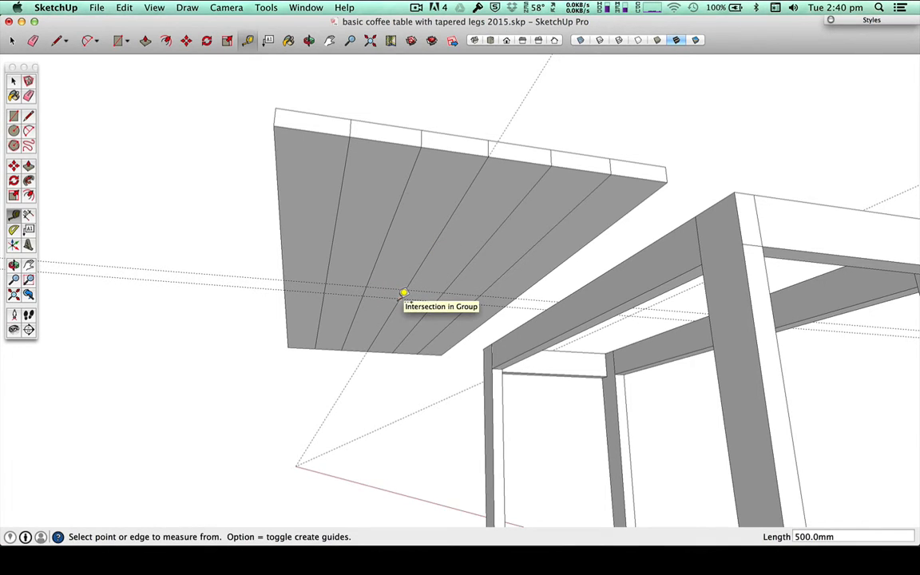
mouse_move(407, 304)
middle_down()
mouse_move(404, 311)
mouse_move(419, 218)
mouse_move(404, 294)
mouse_move(399, 287)
middle_up()
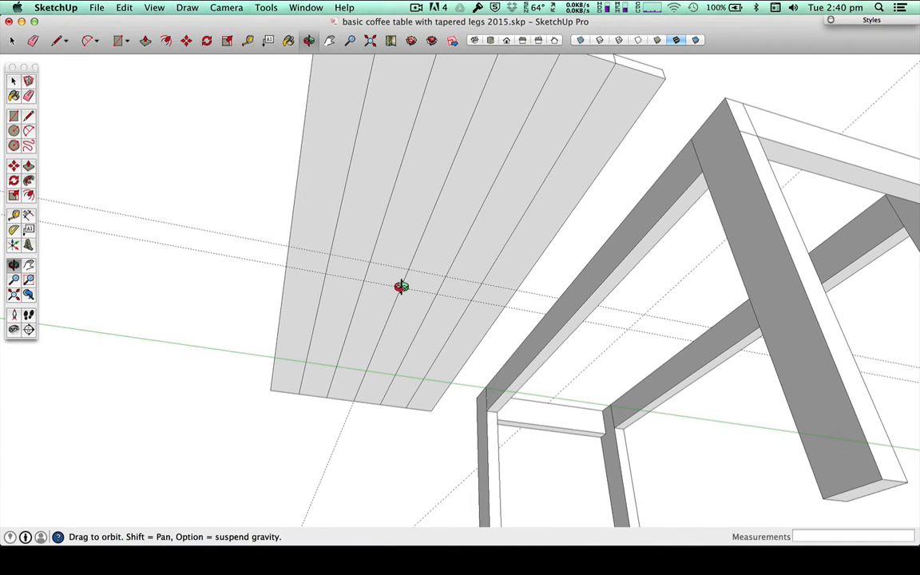
key(m)
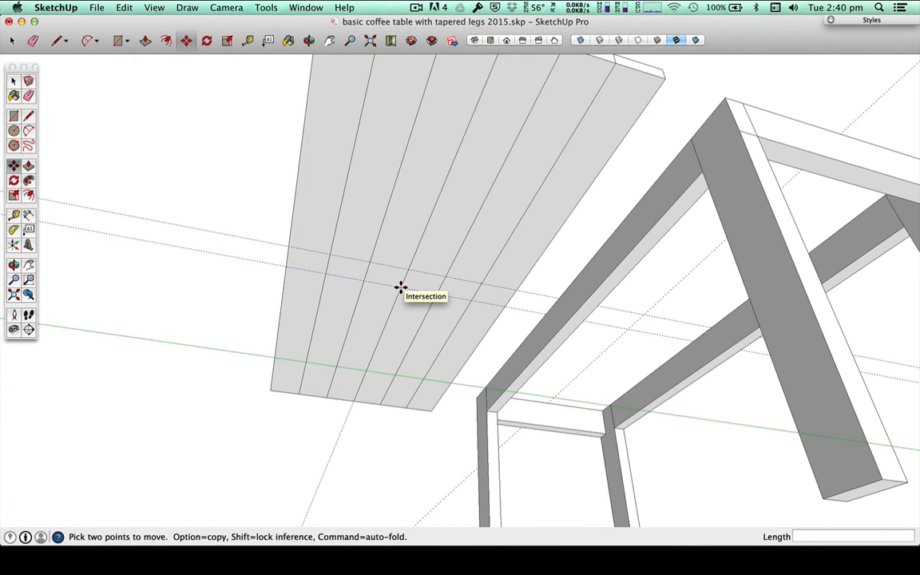
click(401, 288)
key(Escape)
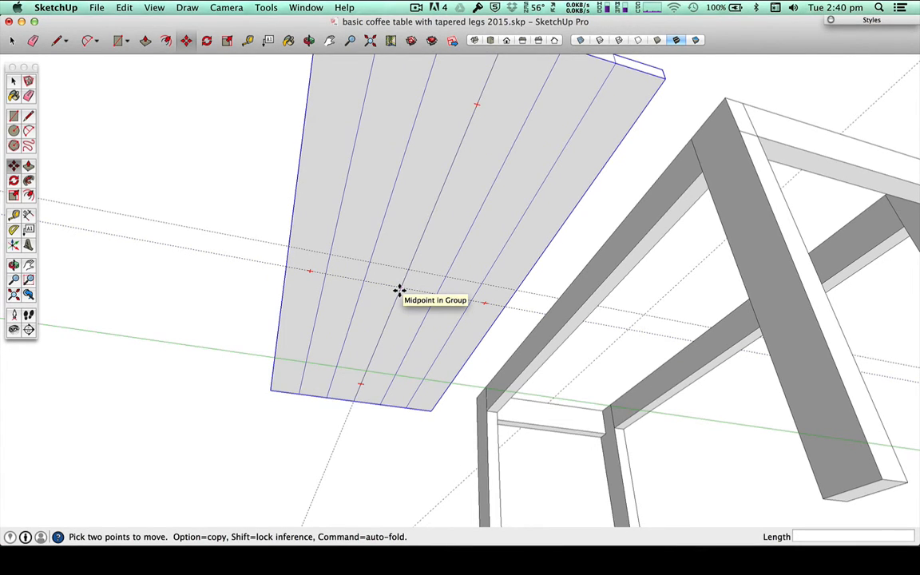
key(space)
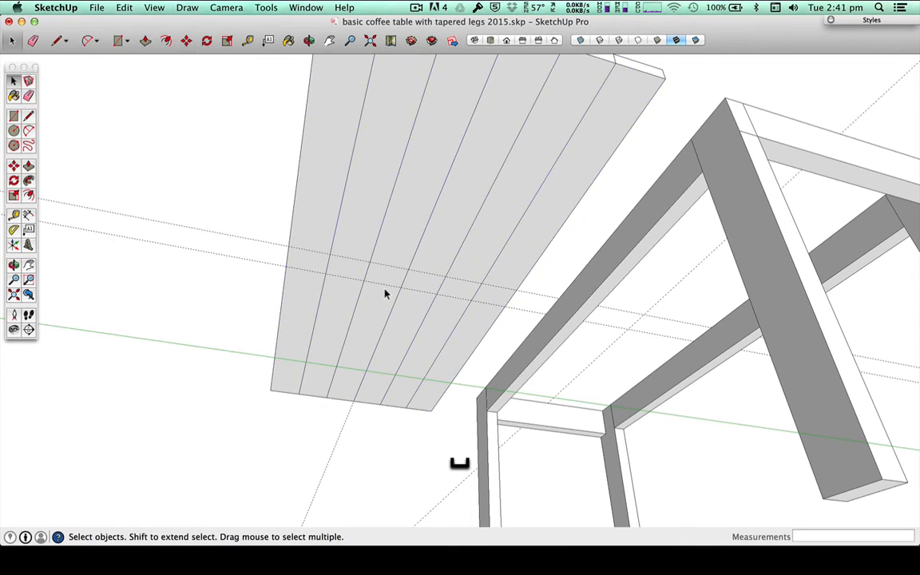
Step: Undo the centre guides placed on the tabletop and the frame
key(super+z)
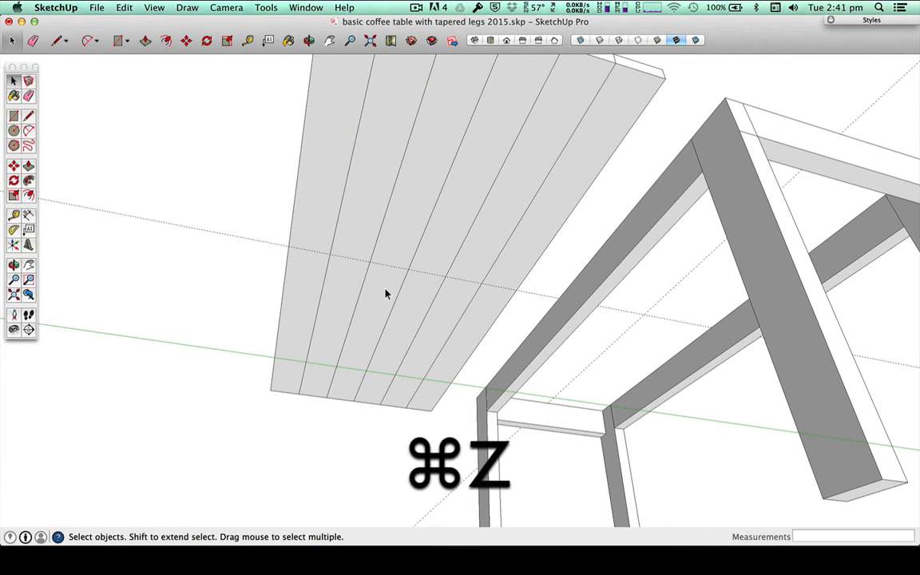
key(super+z)
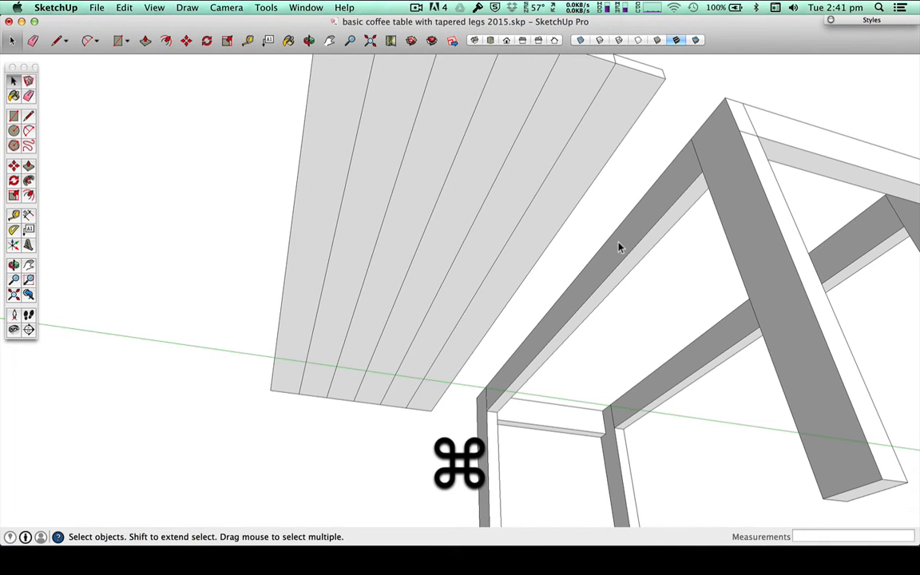
Step: Open the frame group for editing, with none of its rails selected
middle_drag(618, 247, 376, 419)
double_click(376, 419)
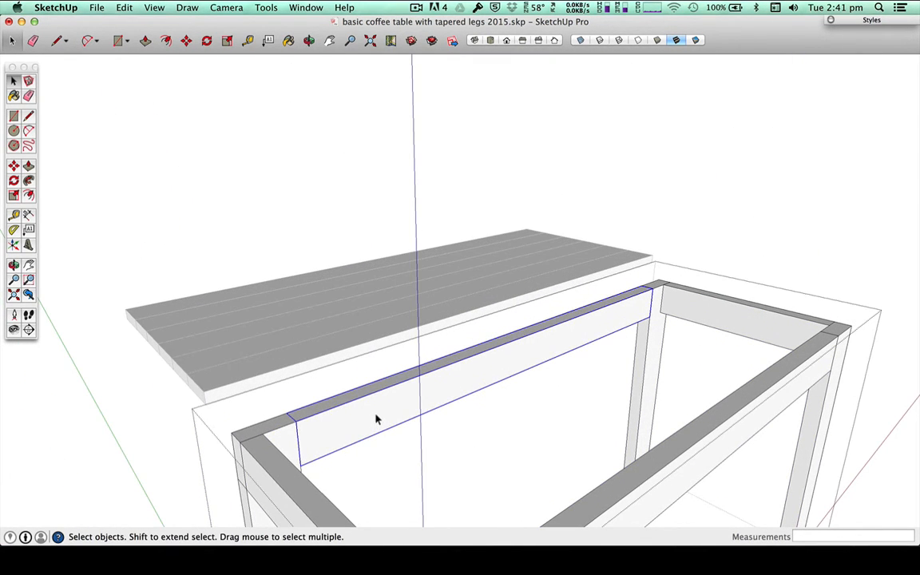
click(75, 424)
double_click(324, 432)
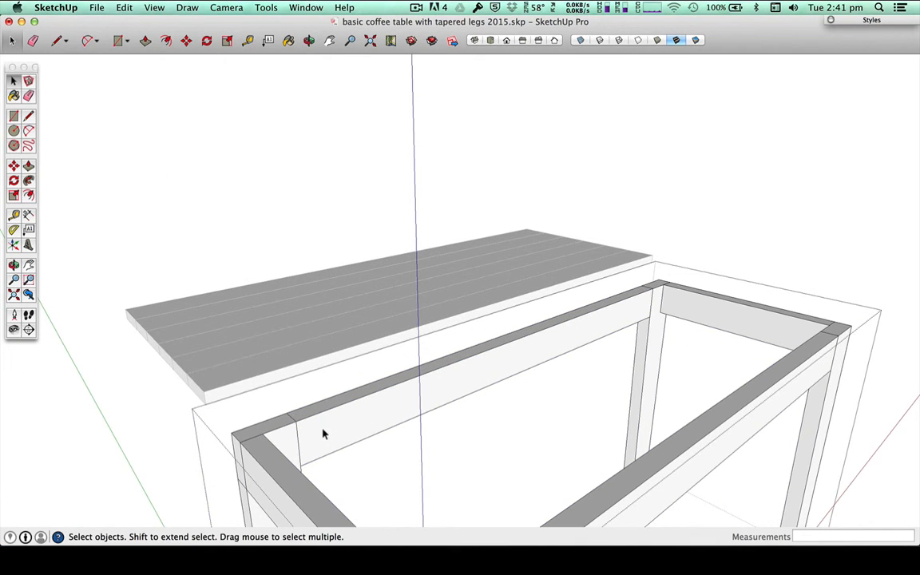
Step: Inside the frame group, place crossing guides 420 mm from a short rail's inner edge and 150 mm from a long rail's inner edge
key(t)
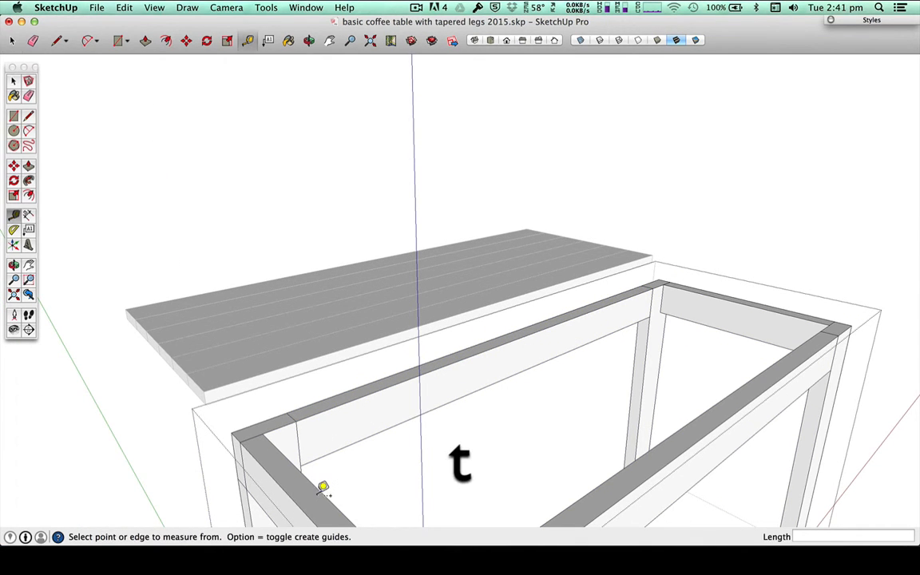
click(322, 487)
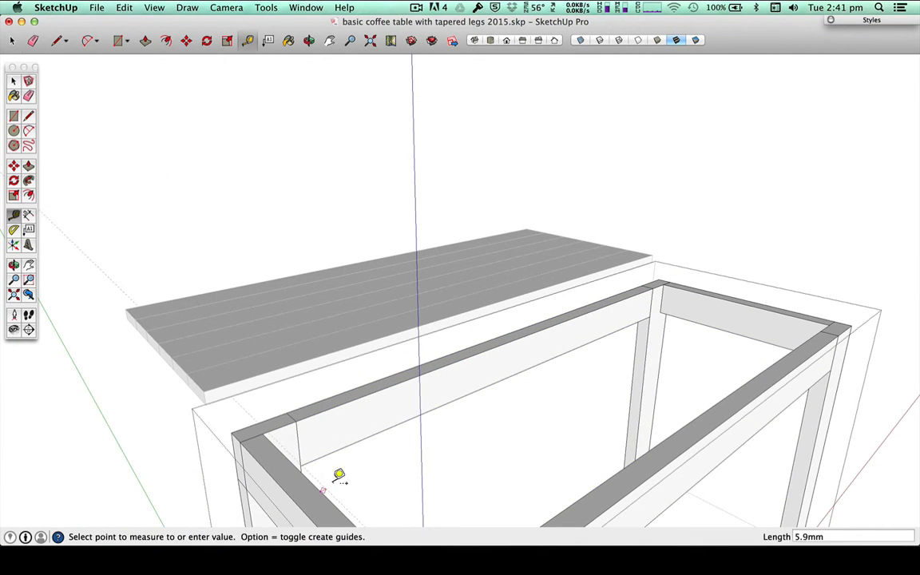
click(525, 331)
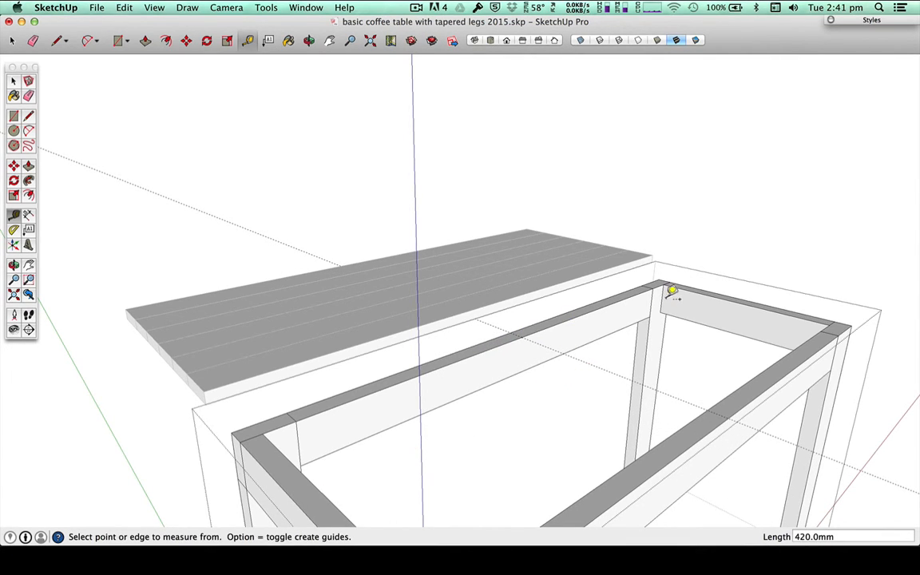
click(639, 292)
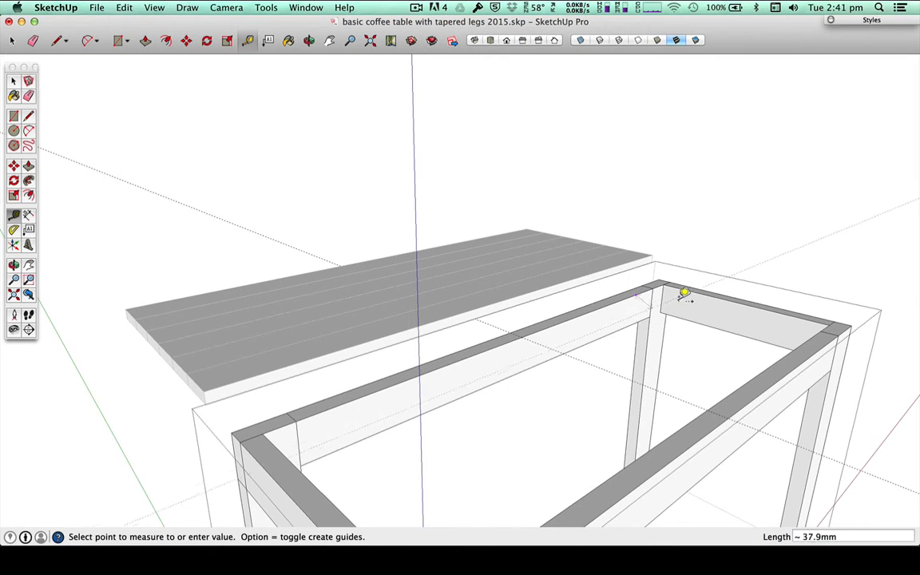
click(743, 298)
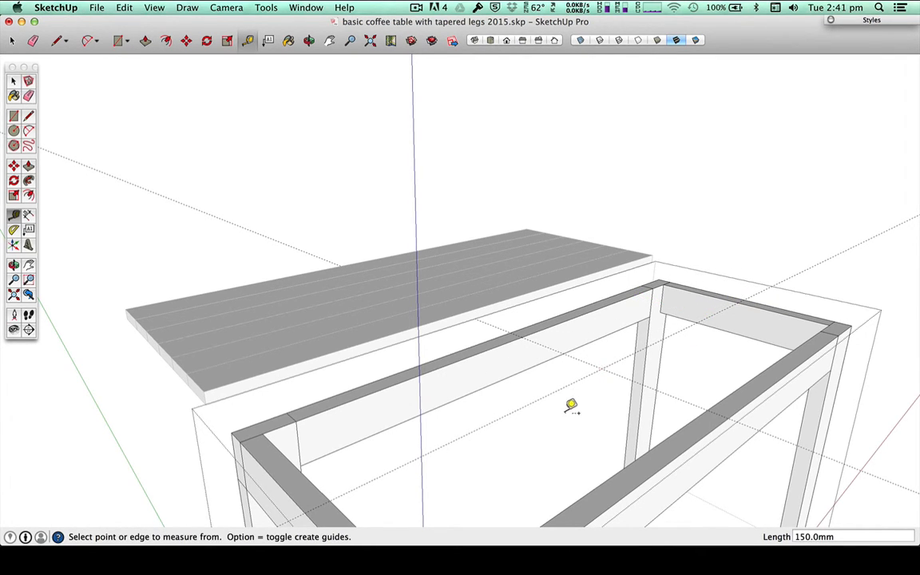
Step: Close the frame group and open the tabletop group for editing from its underside
key(space)
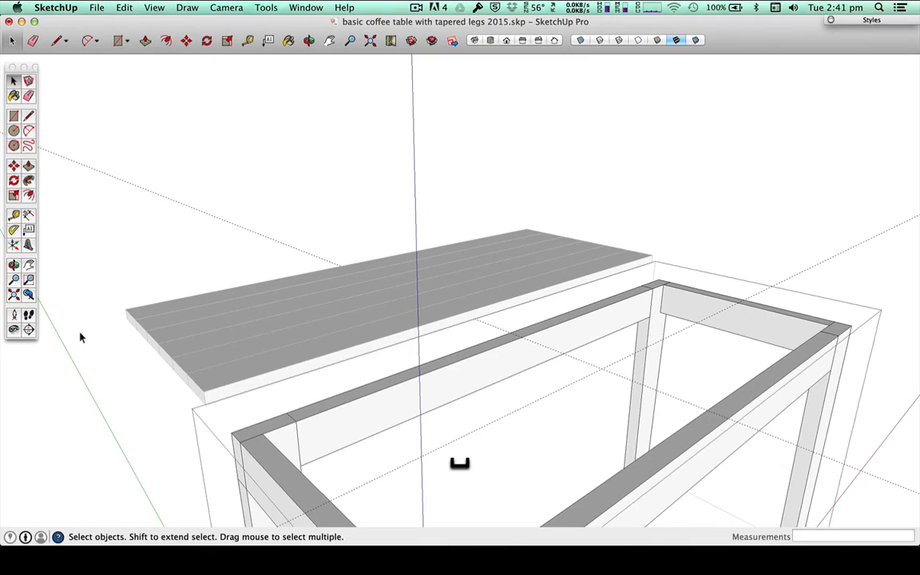
key(o)
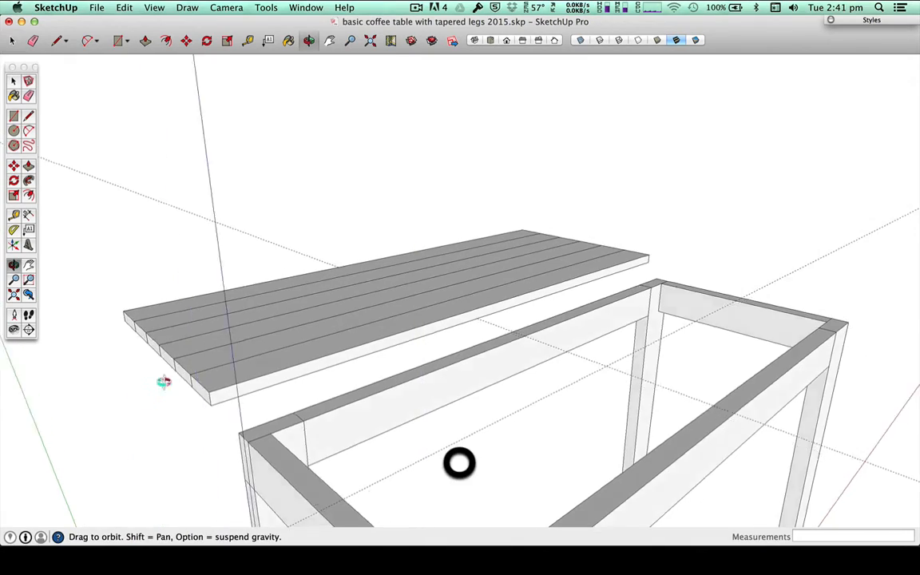
drag(163, 382, 447, 146)
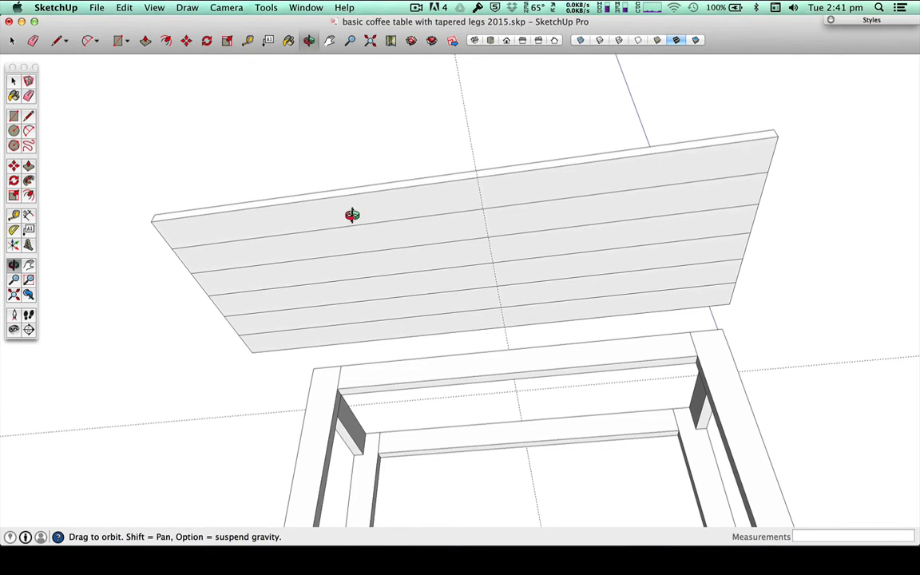
key(t)
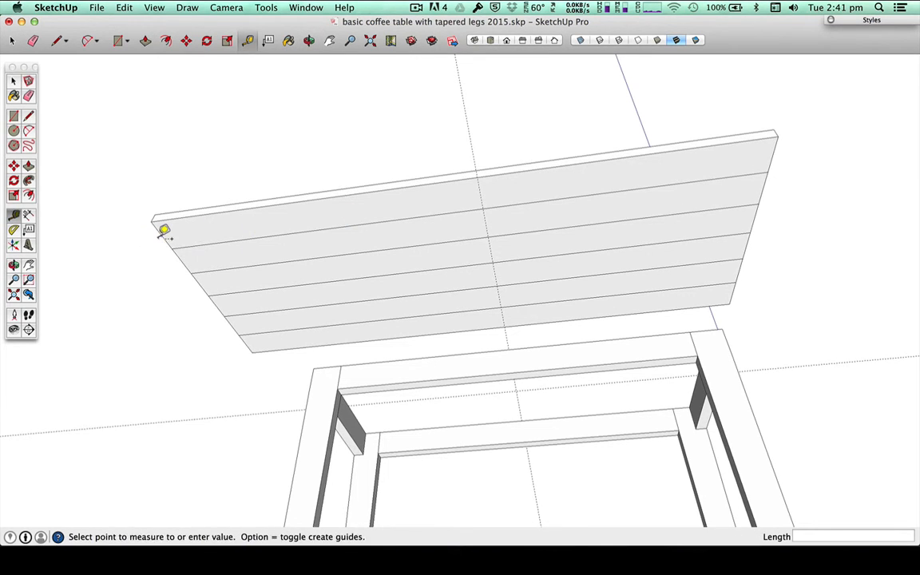
key(v)
click(184, 231)
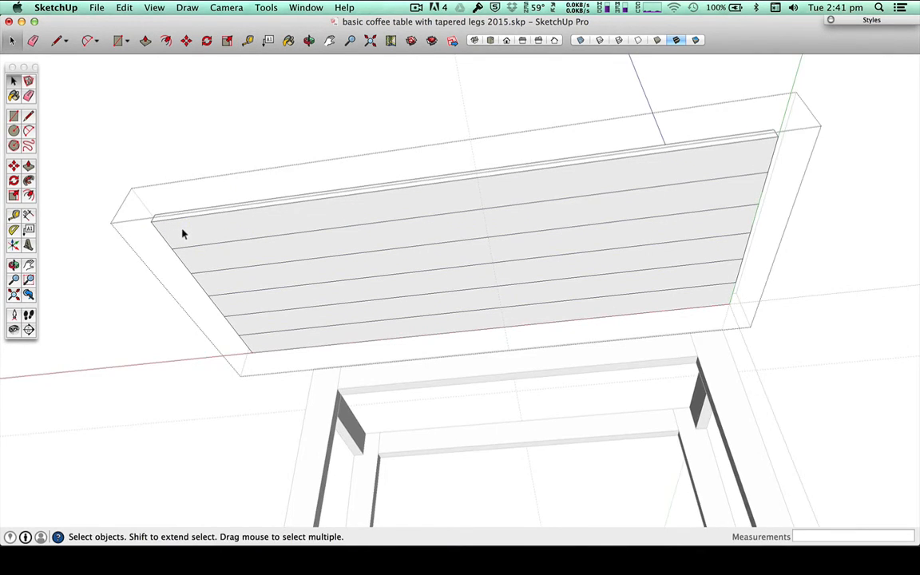
Step: Place a guide across the tabletop's underside, 500 mm from one short end, and close the tabletop group
key(t)
click(165, 233)
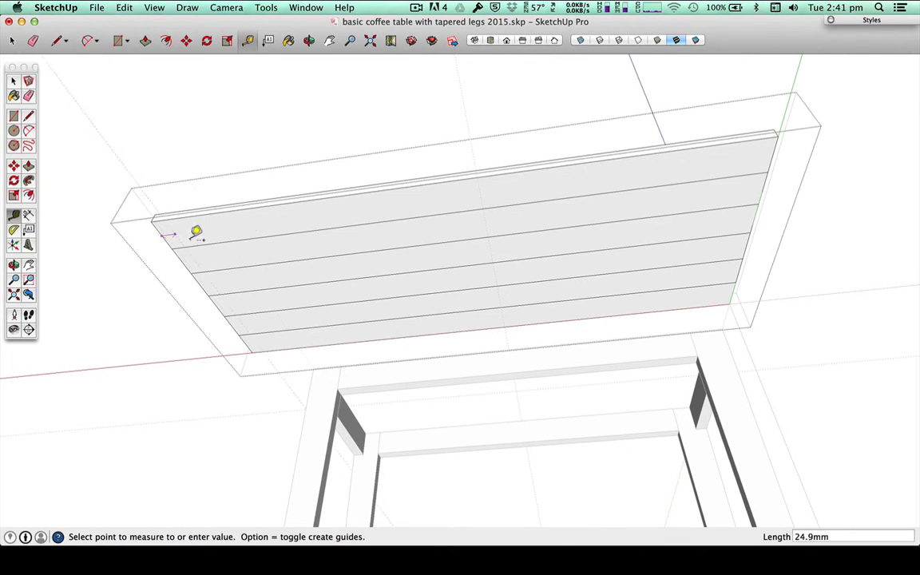
click(447, 178)
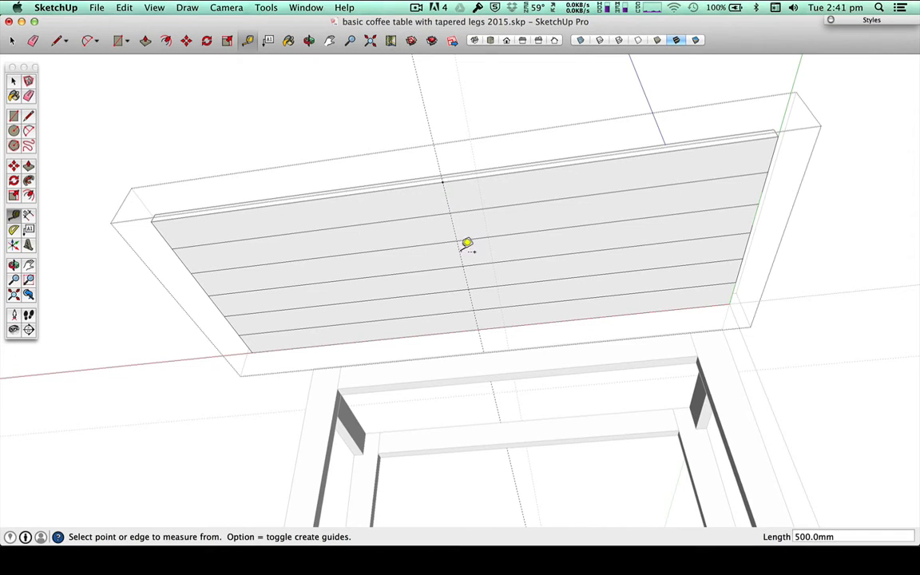
key(space)
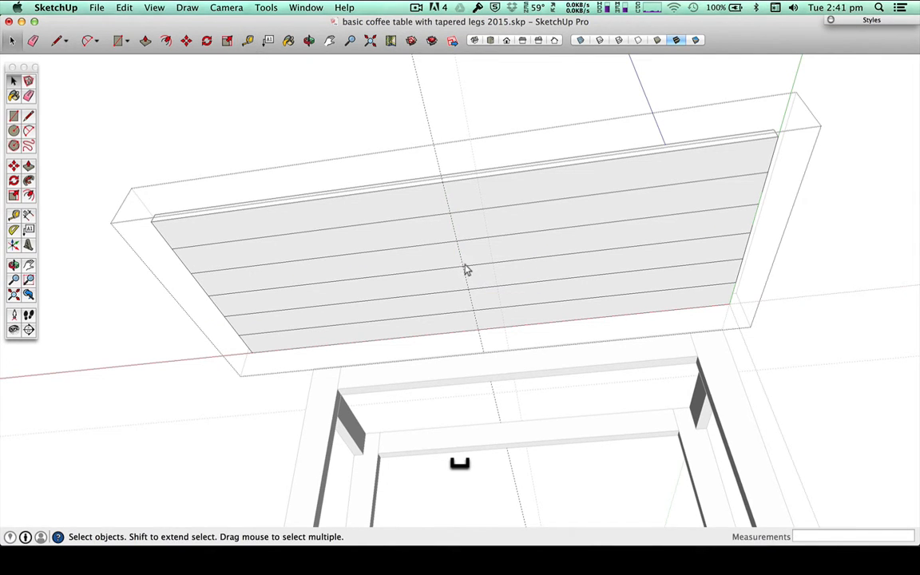
click(435, 119)
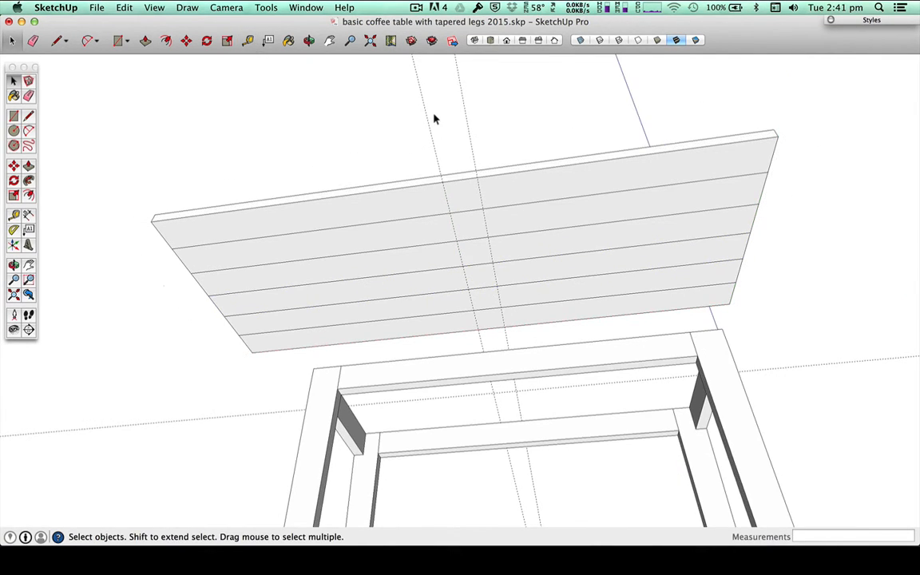
Step: Move the tabletop from where its guide crosses the middle slat joint onto the intersection of the frame's centre guides
click(460, 268)
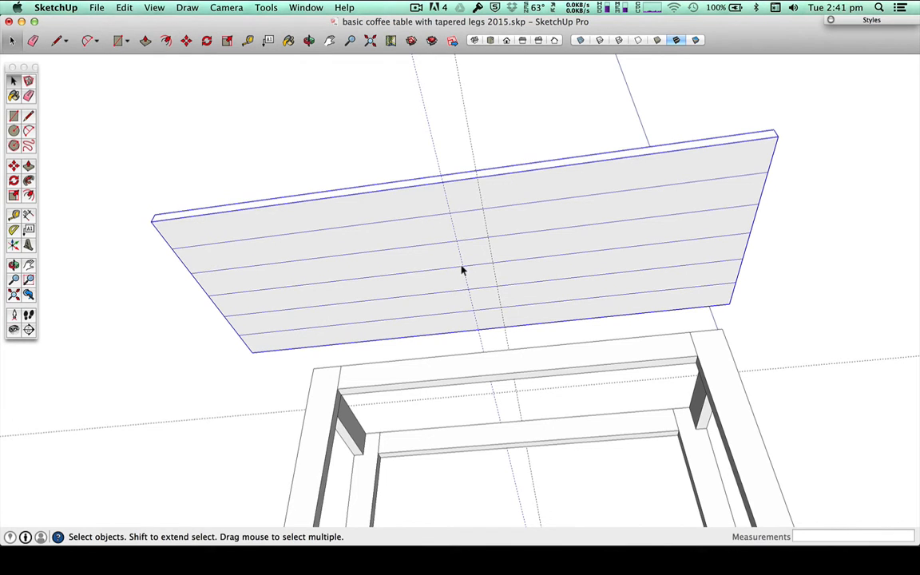
key(m)
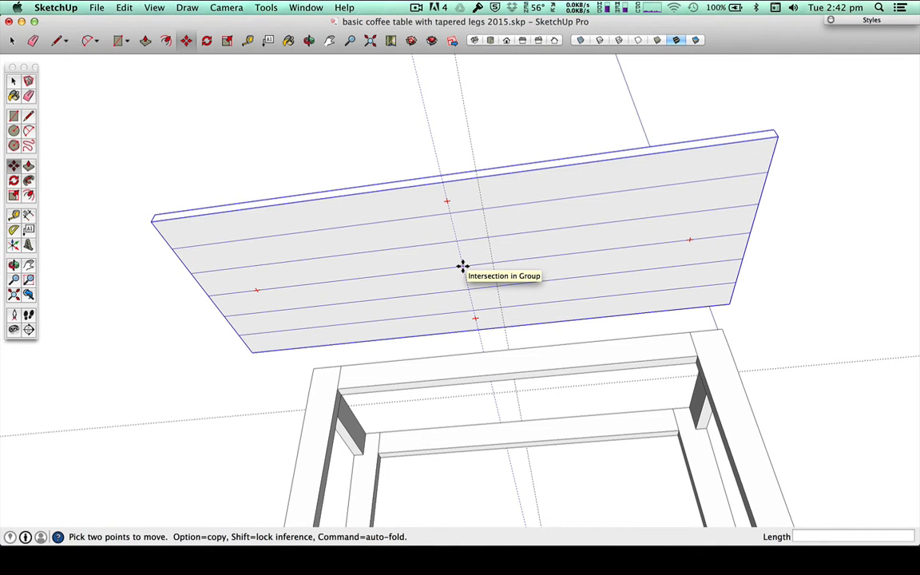
click(462, 265)
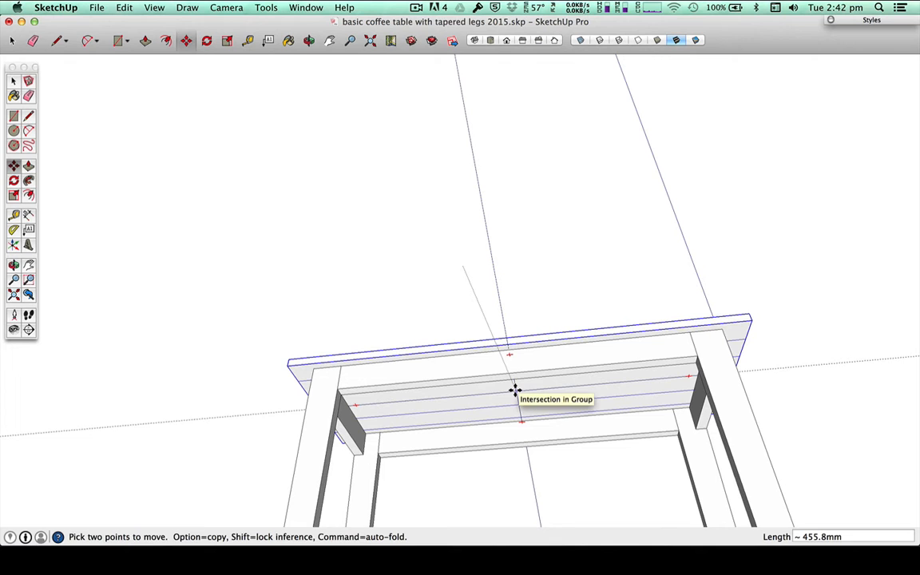
click(515, 390)
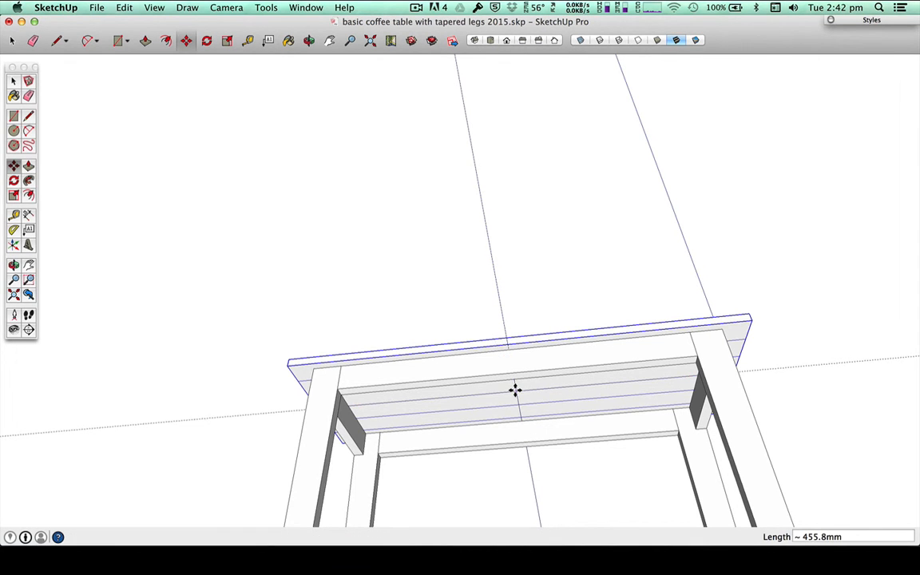
key(space)
click(523, 308)
Step: Check the tabletop's fit on the frame from above and below, and delete all guides
middle_drag(523, 308, 486, 339)
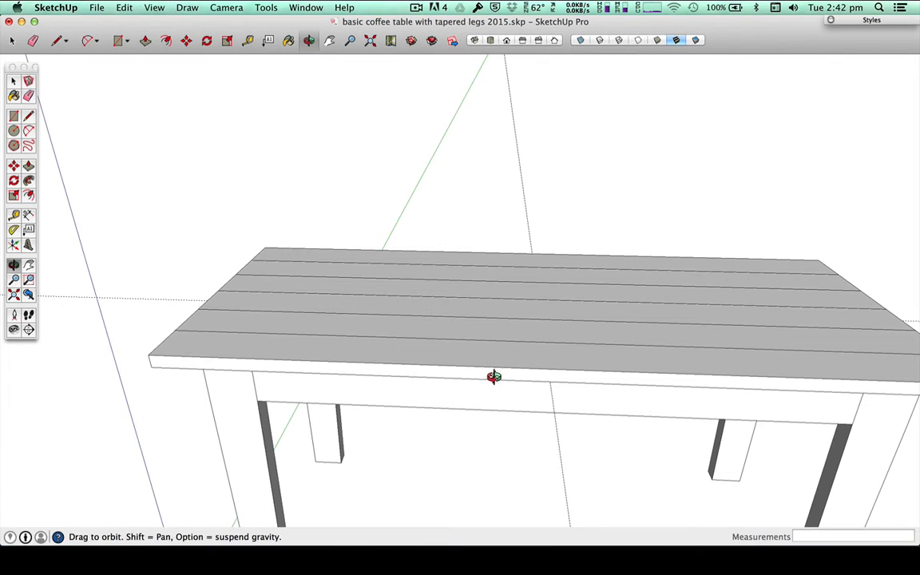
drag(482, 390, 585, 199)
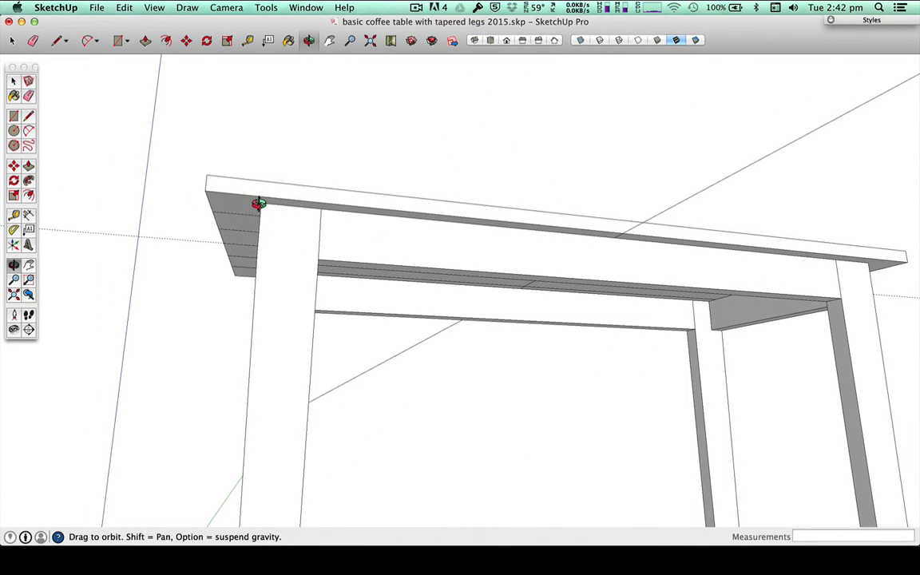
mouse_move(511, 372)
mouse_down()
mouse_move(572, 322)
mouse_move(502, 386)
mouse_up()
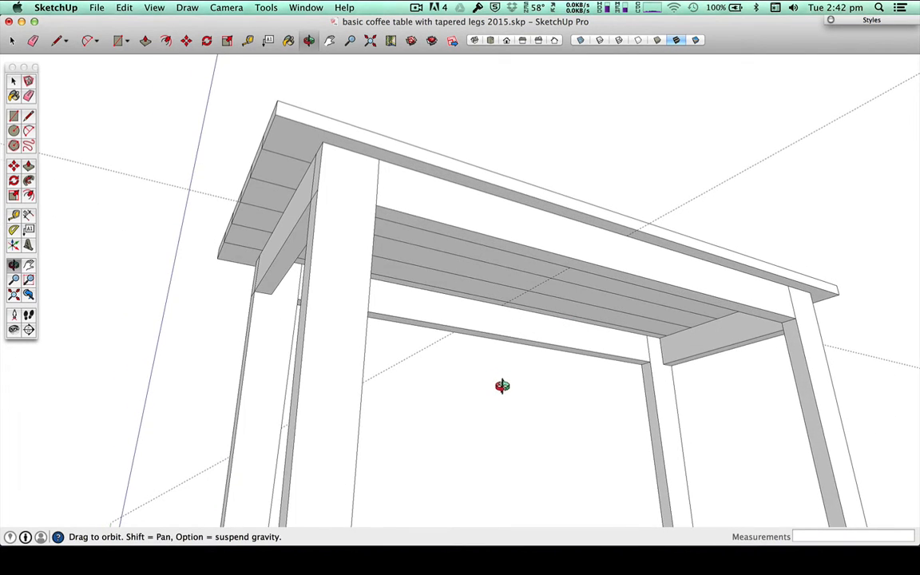
scroll(502, 385, down, 5)
drag(529, 417, 488, 438)
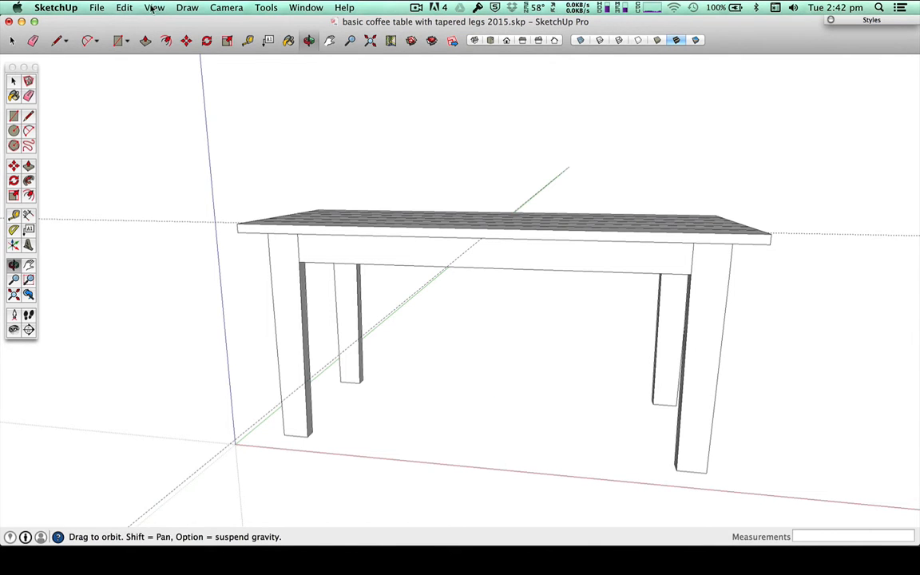
click(121, 7)
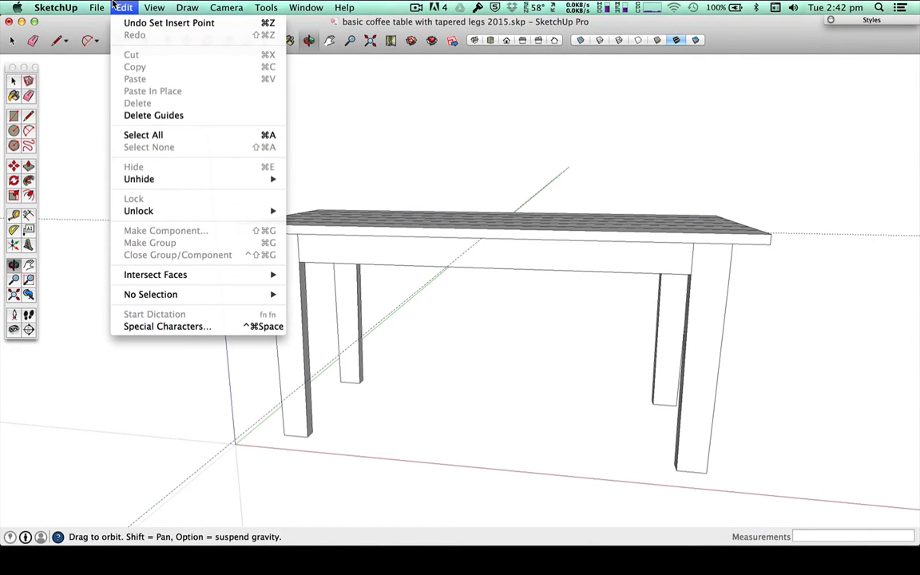
click(172, 117)
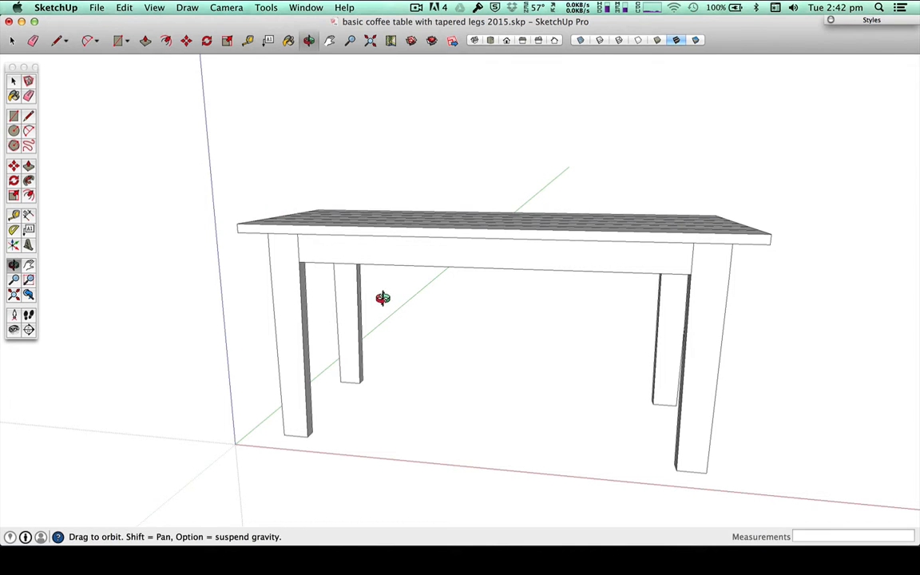
Step: Hide the tabletop group so that only the table frame is shown
key(space)
click(379, 235)
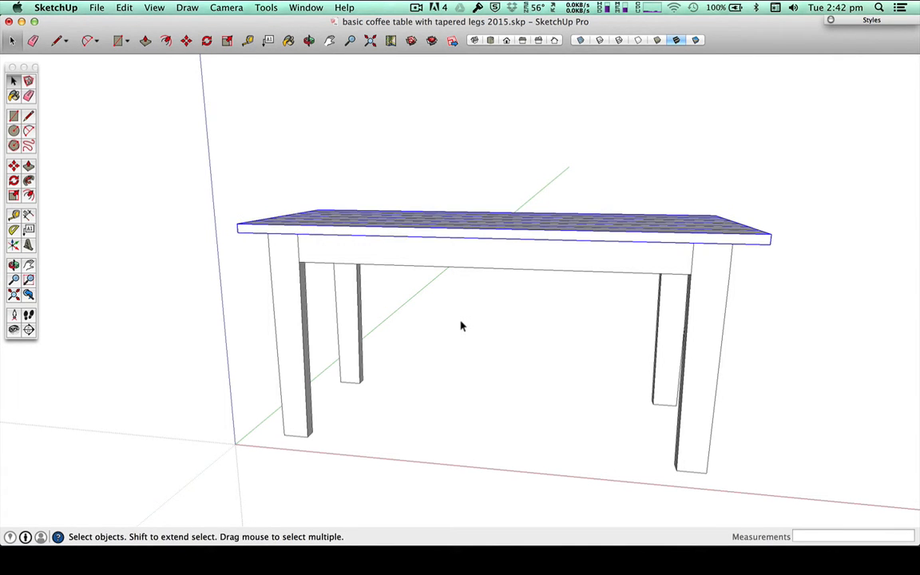
key(o)
drag(461, 325, 507, 361)
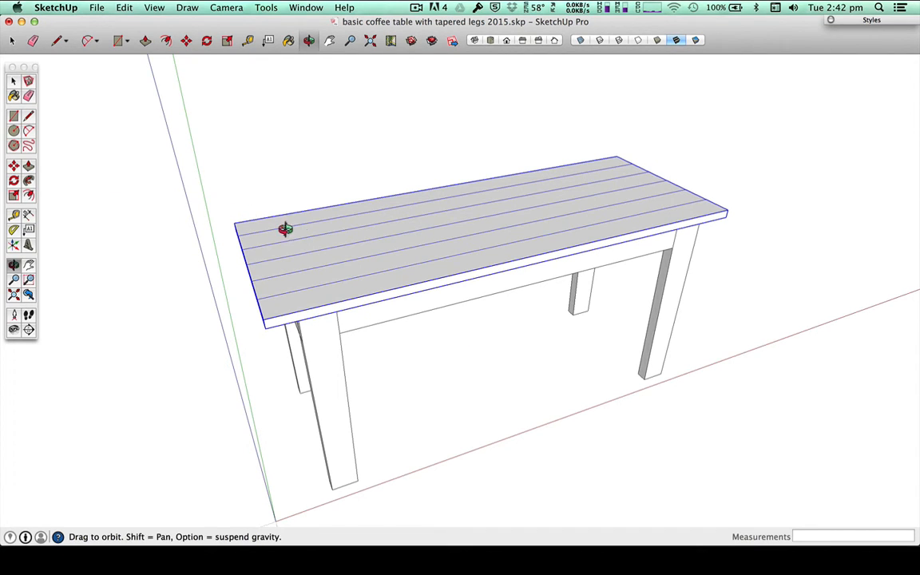
key(space)
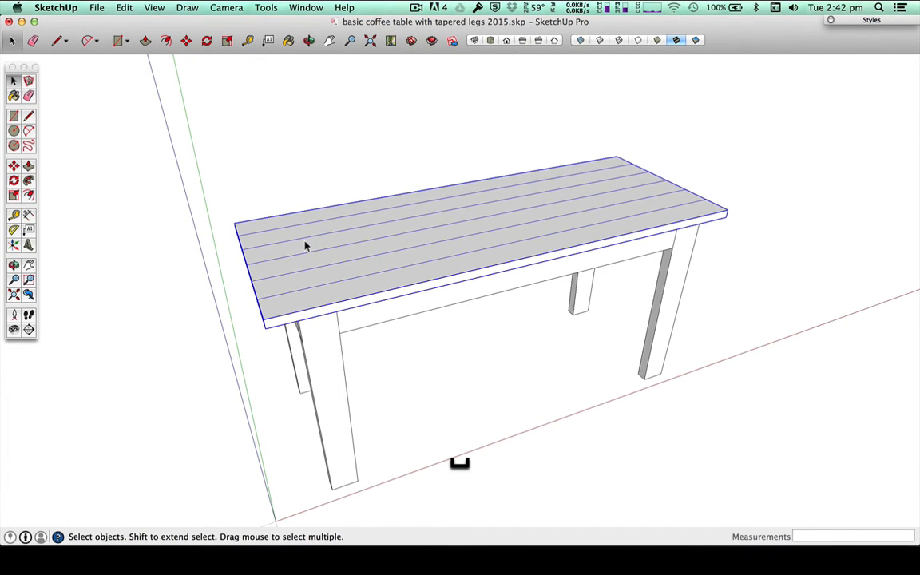
right_click(365, 285)
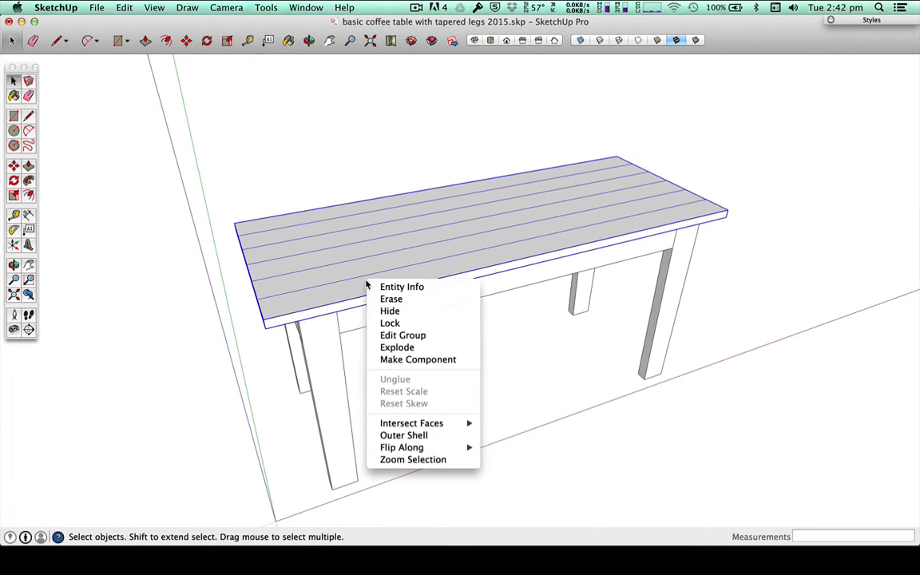
click(402, 311)
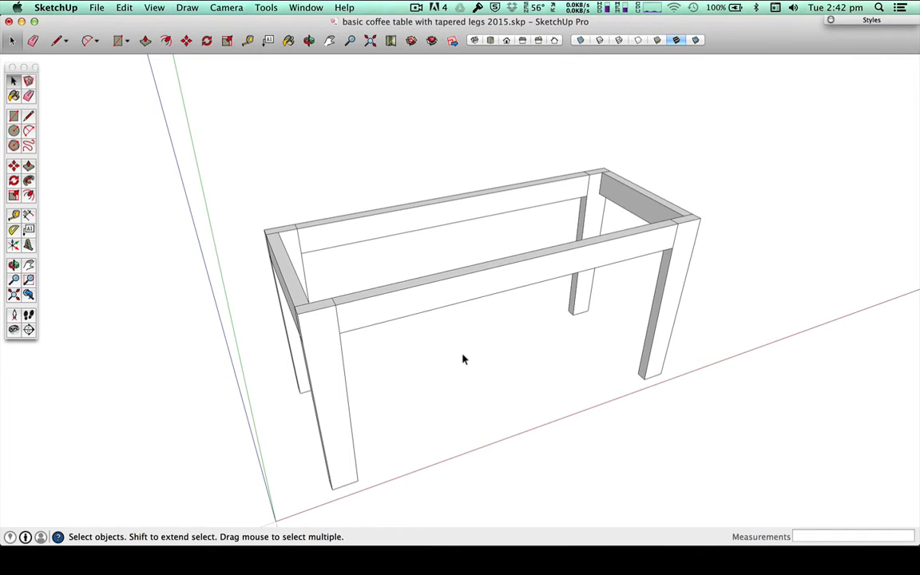
Step: Turn on the display of hidden geometry and unhide the tabletop group
click(156, 8)
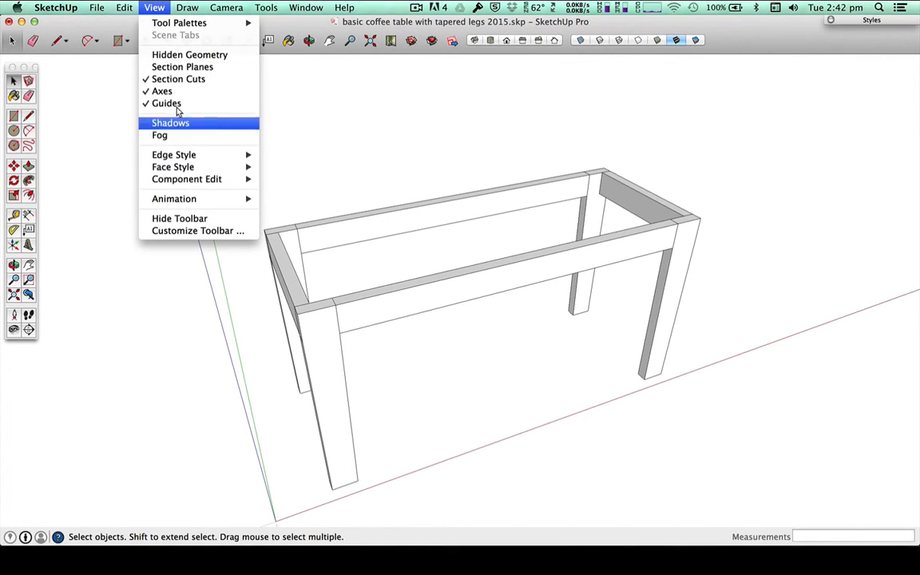
click(175, 55)
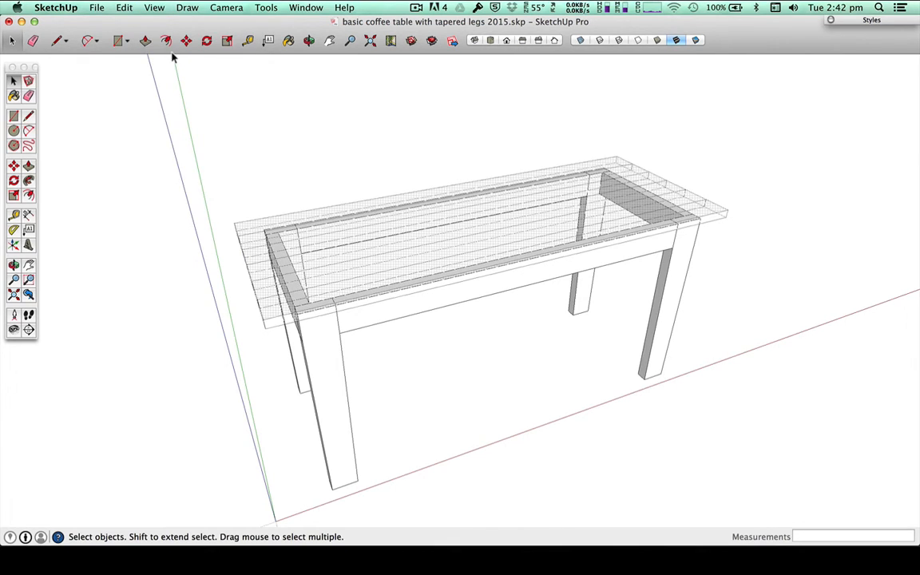
click(149, 7)
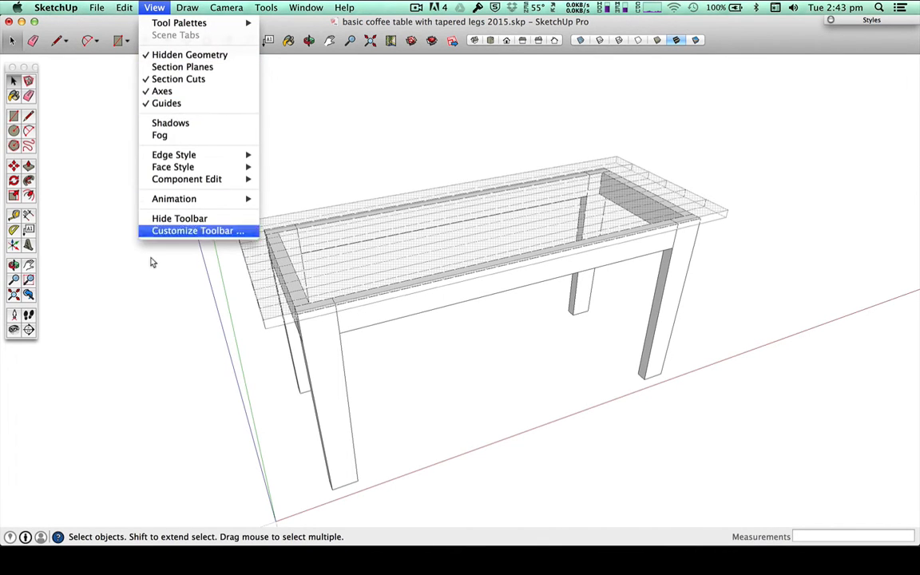
click(298, 245)
right_click(249, 229)
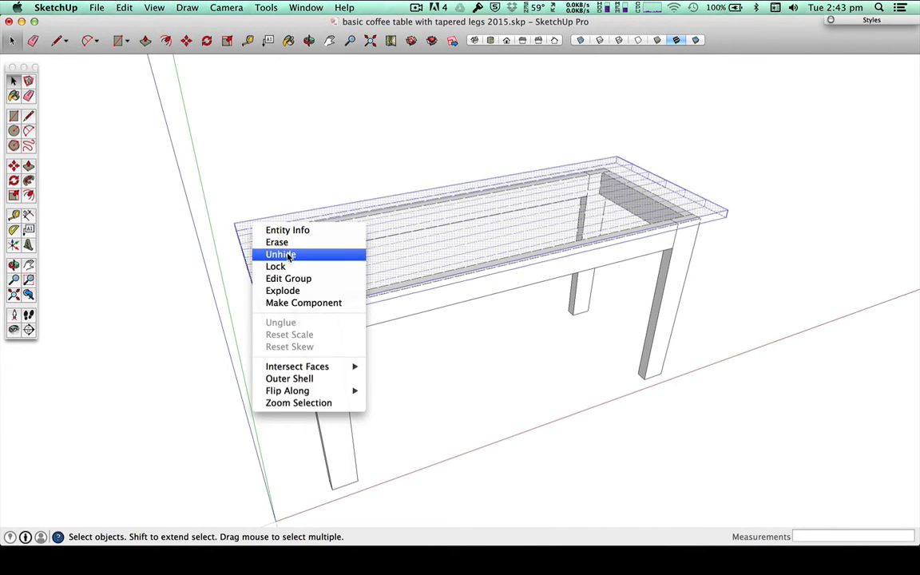
click(276, 254)
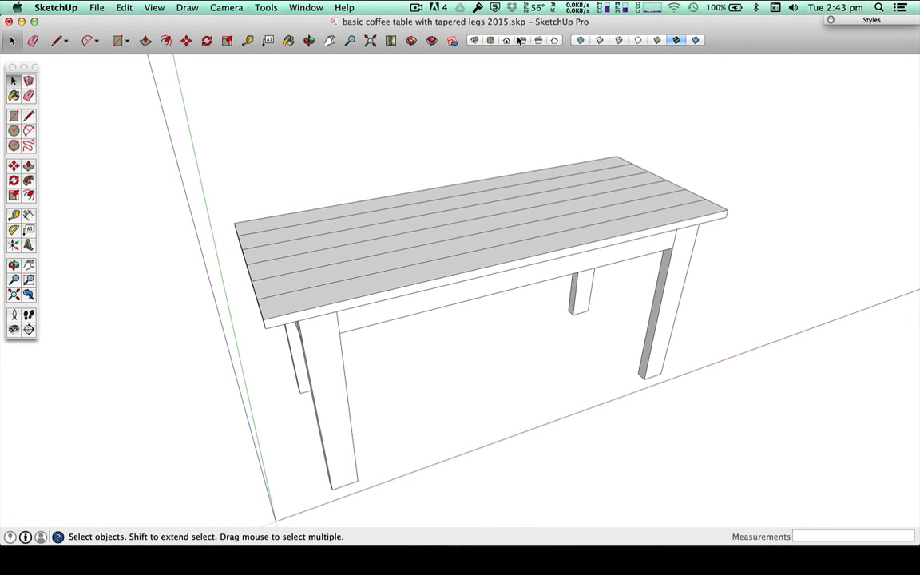
Step: Switch to the isometric view and turn off the display of the axes
click(473, 41)
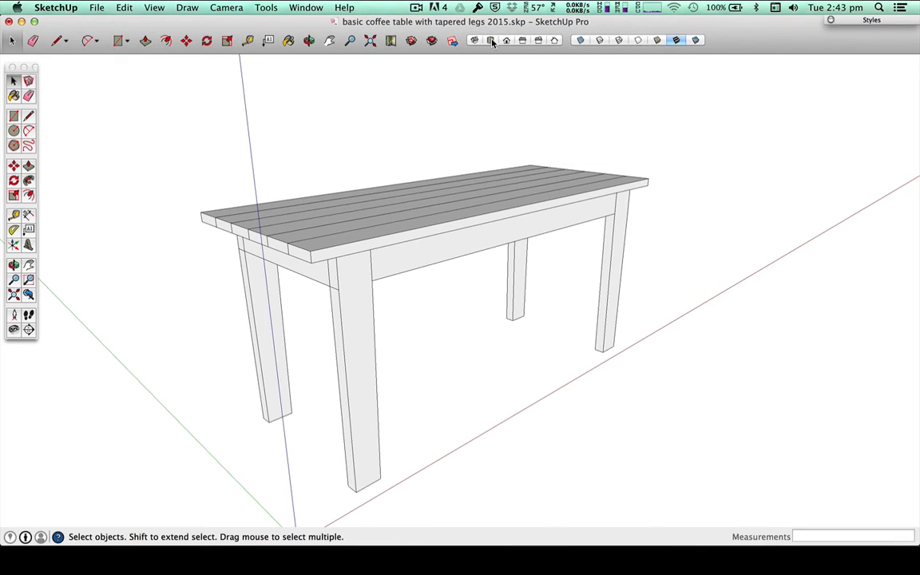
click(119, 7)
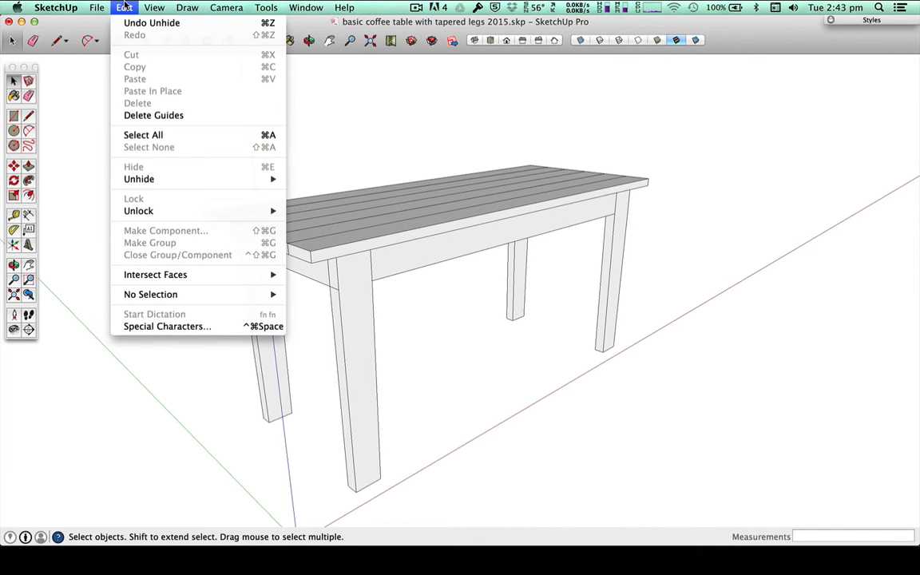
mouse_move(88, 5)
mouse_move(154, 8)
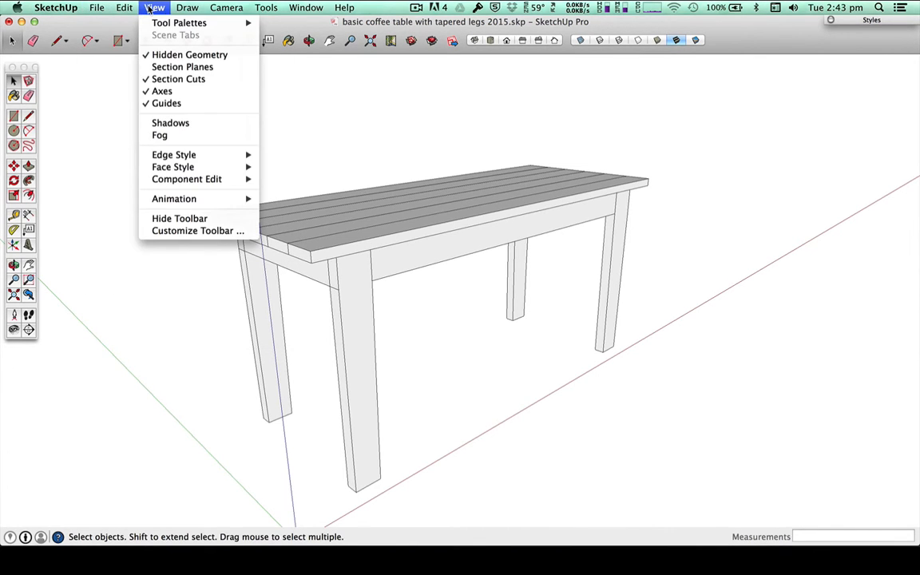
click(175, 92)
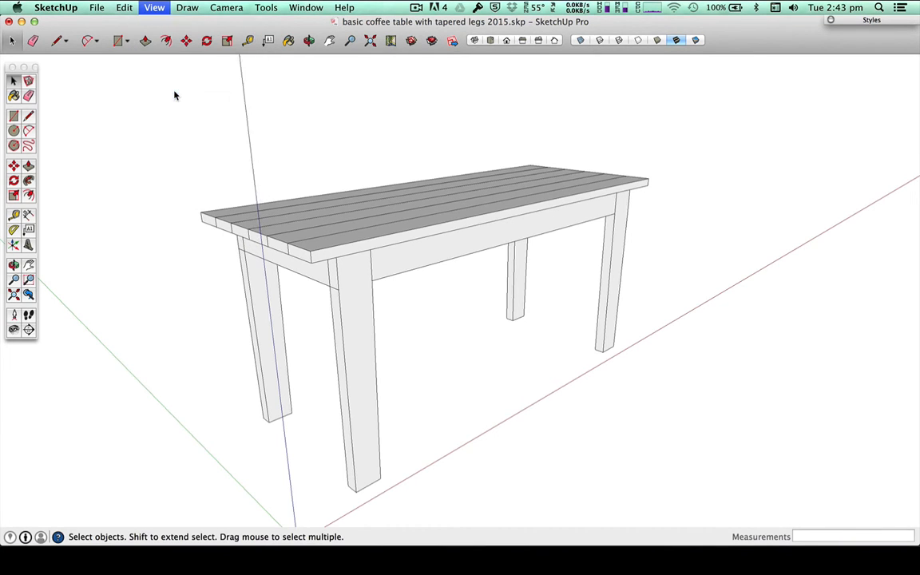
Step: Examine the finished table in the standard top, front, back and side views in perspective
click(490, 41)
click(506, 40)
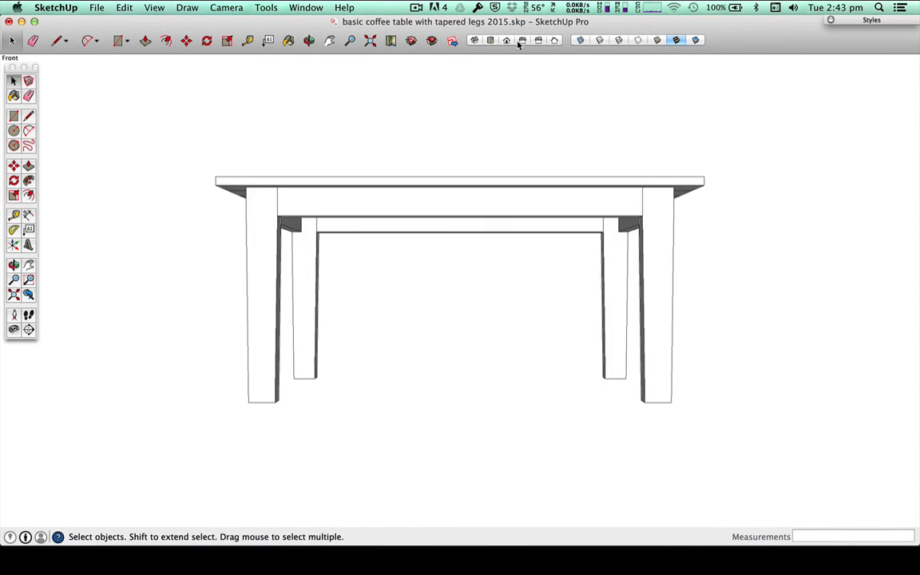
click(533, 41)
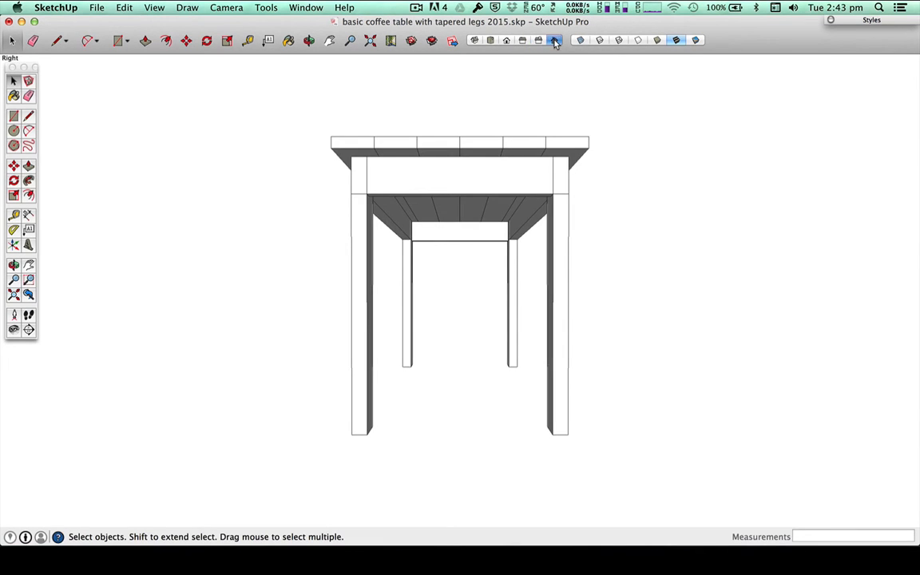
click(539, 41)
click(473, 40)
click(491, 40)
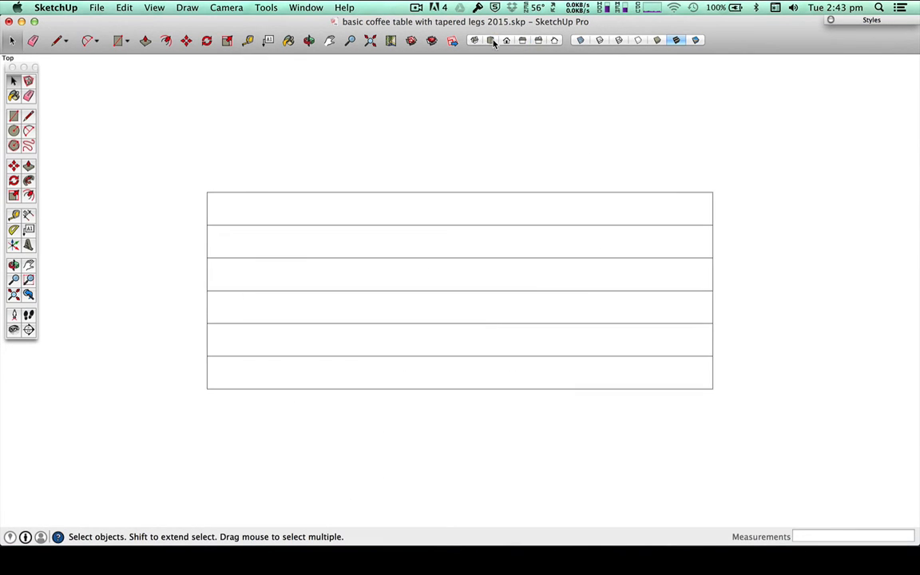
click(518, 40)
click(537, 41)
click(551, 40)
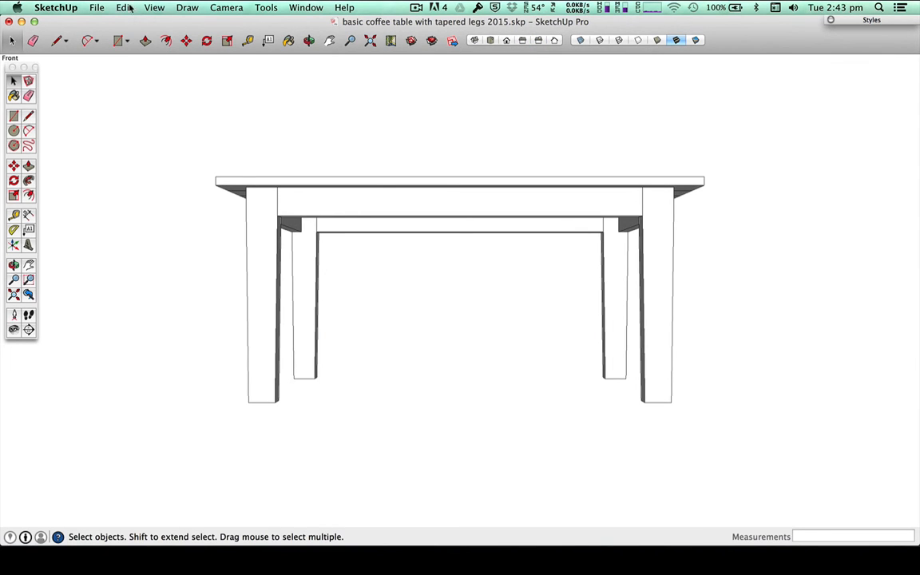
Step: Set the camera to Parallel Projection and view the table from the front, right side and top
click(158, 6)
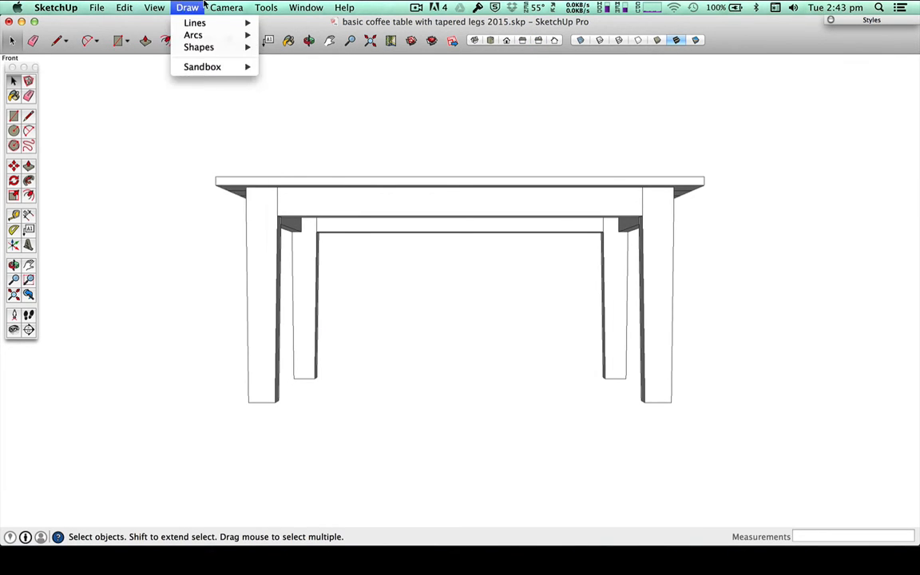
mouse_move(226, 7)
click(248, 67)
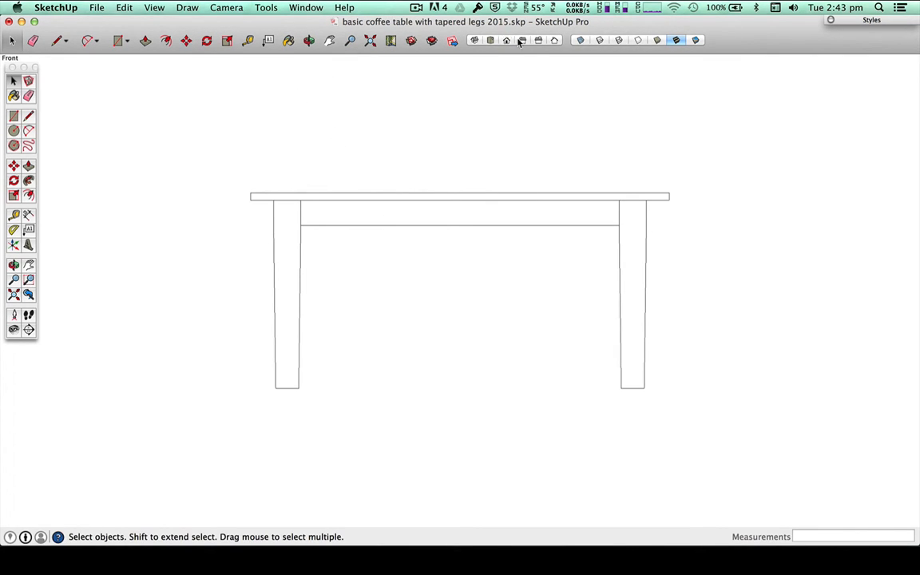
click(538, 40)
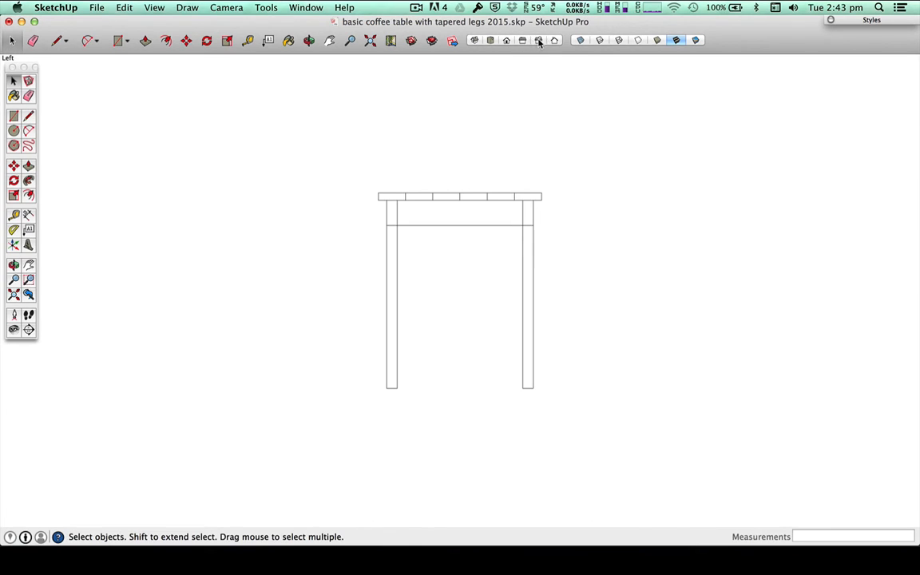
click(490, 40)
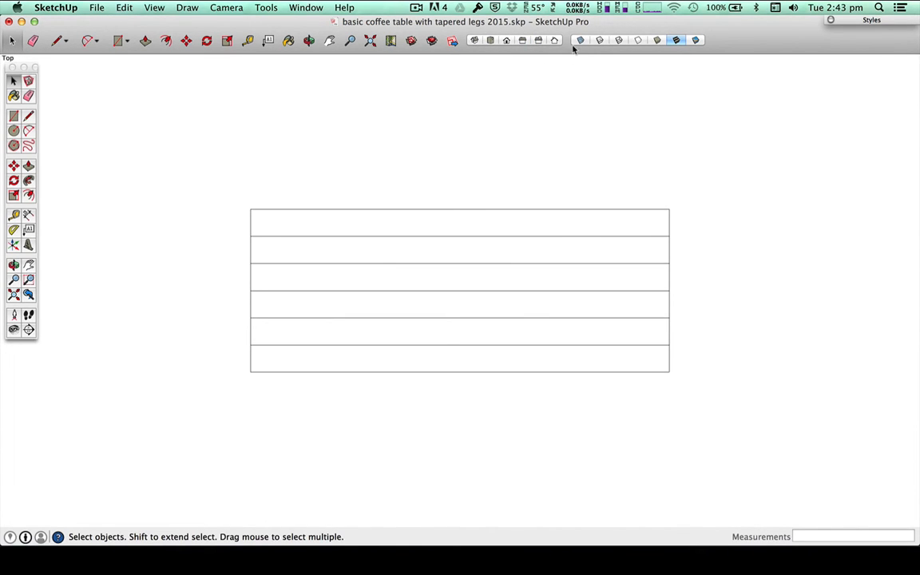
Step: Set the camera back to Perspective and show the table in the isometric view
click(226, 7)
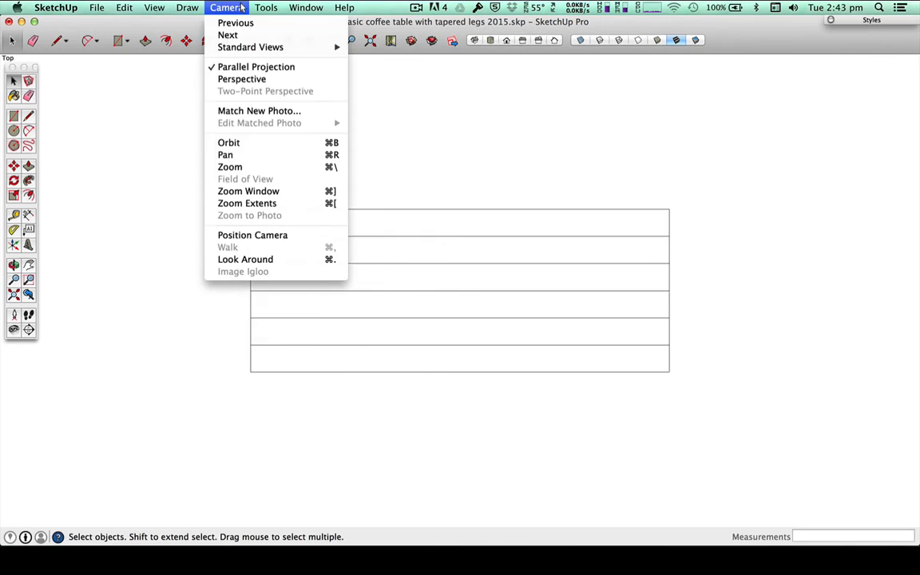
click(243, 78)
click(474, 41)
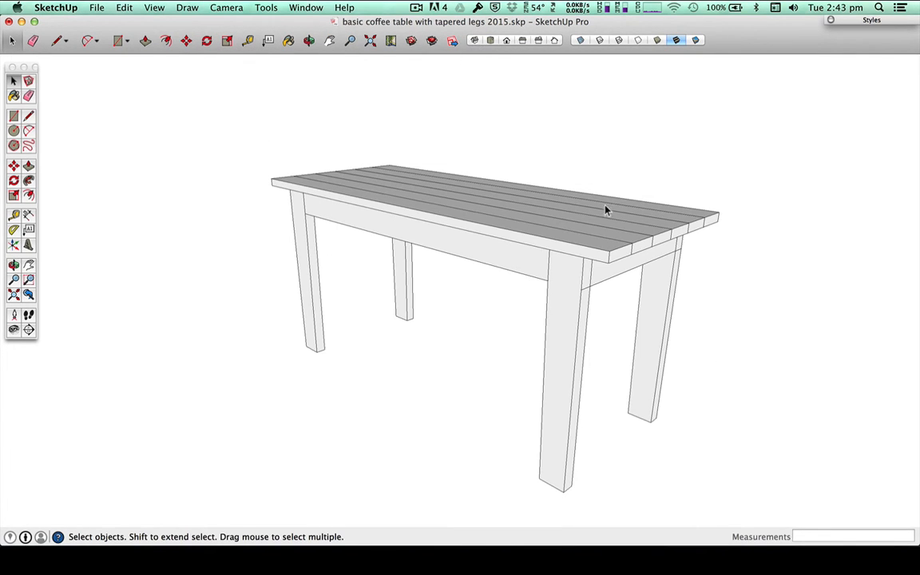
Step: Inspect the joints between legs, rails and tabletop in X-ray mode, and turn X-ray off again
click(580, 41)
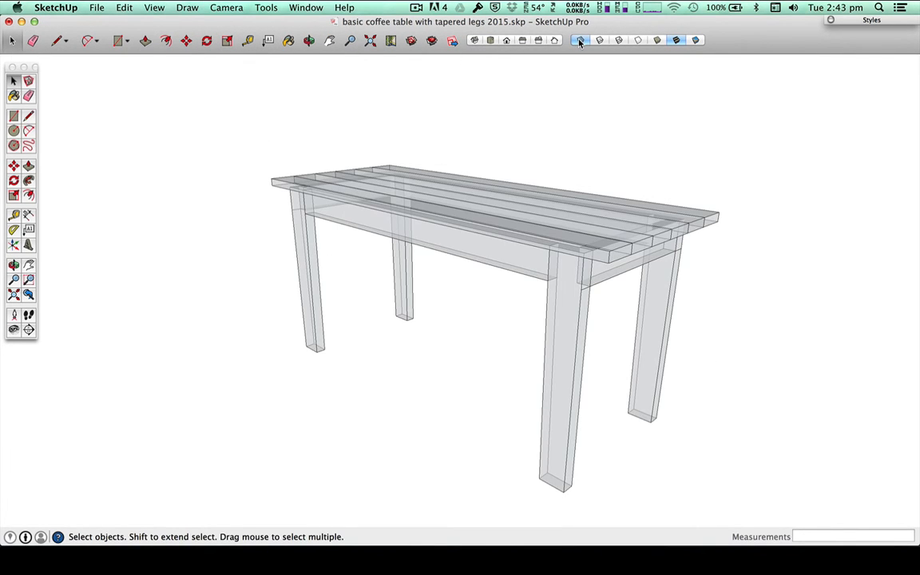
key(o)
drag(649, 396, 547, 341)
scroll(495, 252, up, 6)
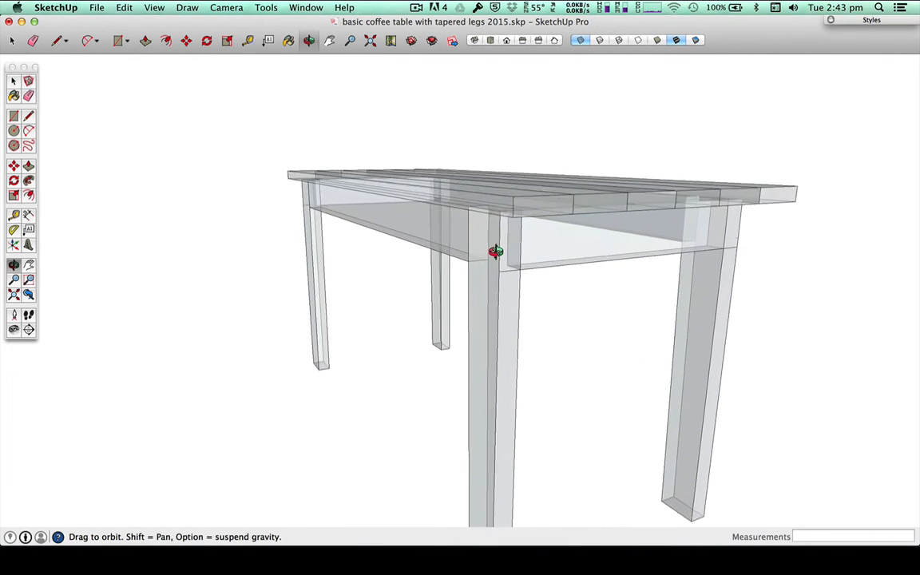
drag(499, 248, 698, 341)
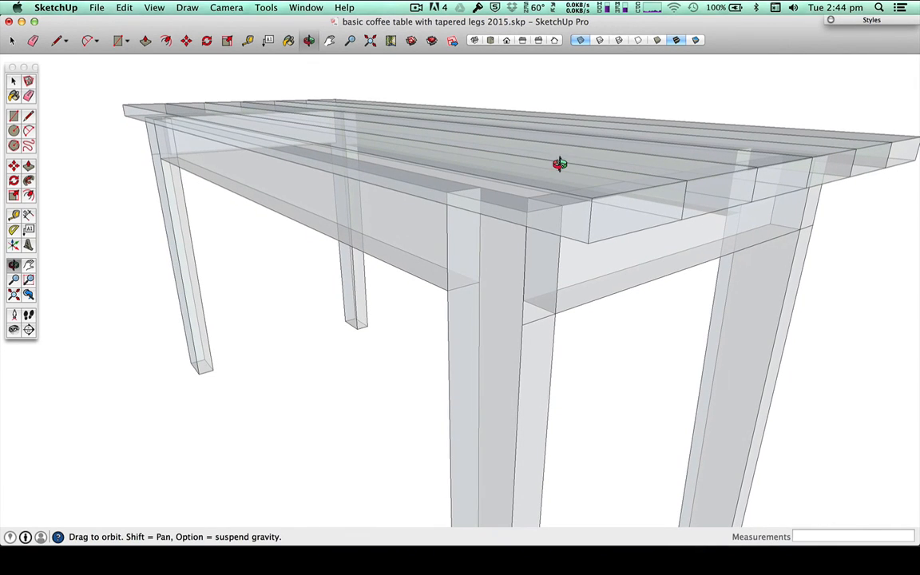
click(579, 40)
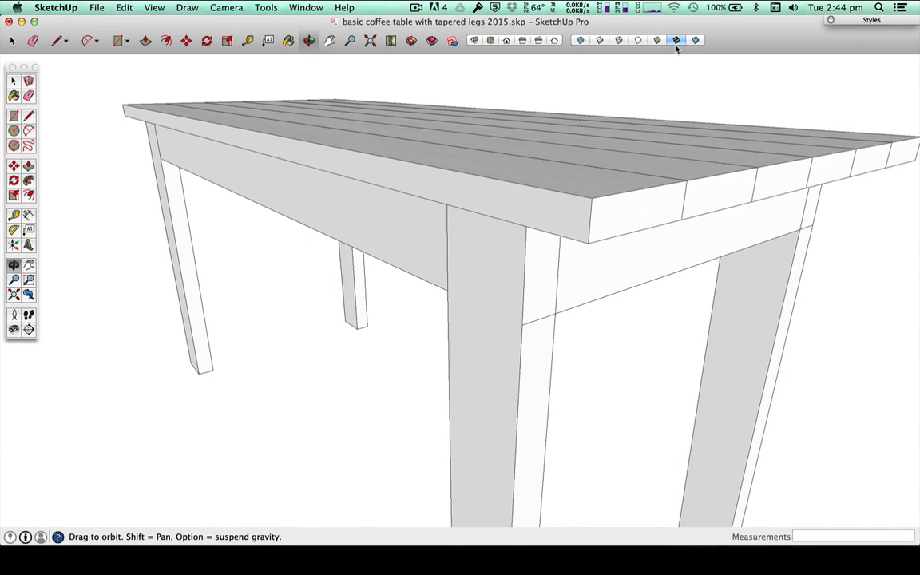
Step: Open the tabletop's outermost front slat for editing, select all its geometry and show its entity info
key(space)
double_click(513, 188)
double_click(513, 188)
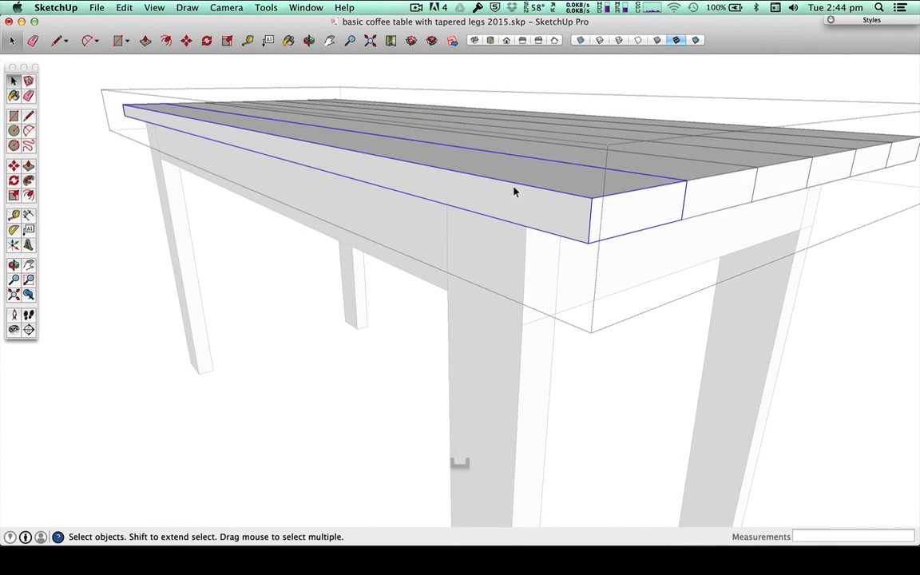
triple_click(513, 187)
right_click(514, 189)
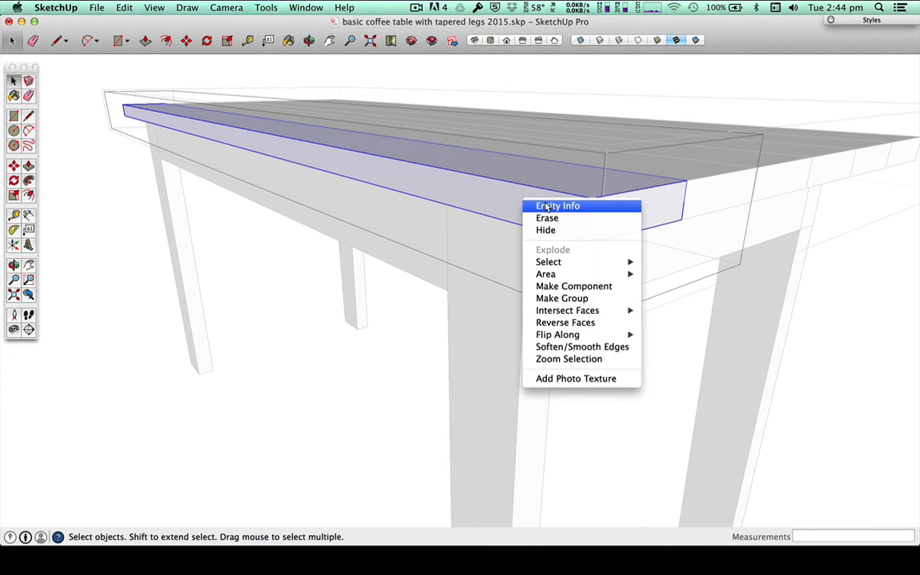
click(543, 205)
Step: Apply the first brown wood-grain material of the Wood collection to the selected slat
click(706, 122)
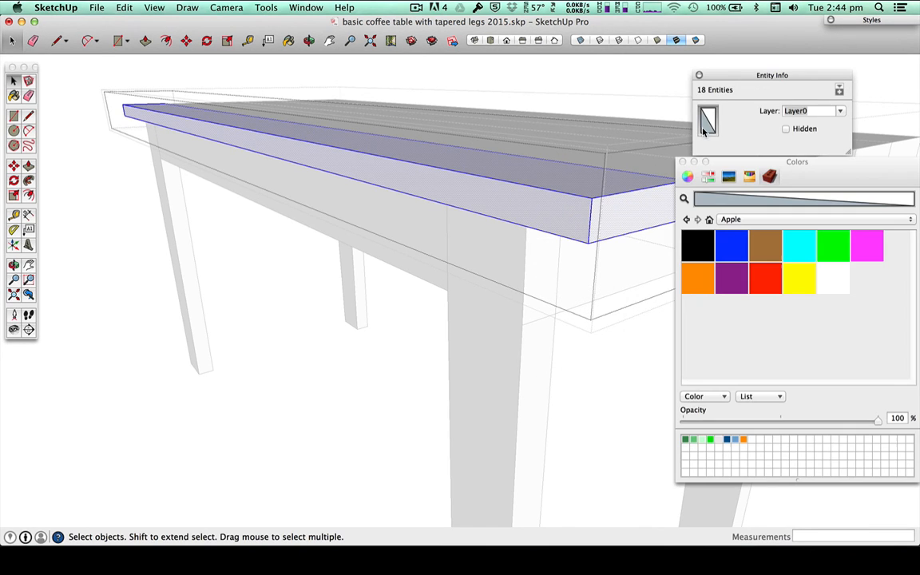
click(740, 220)
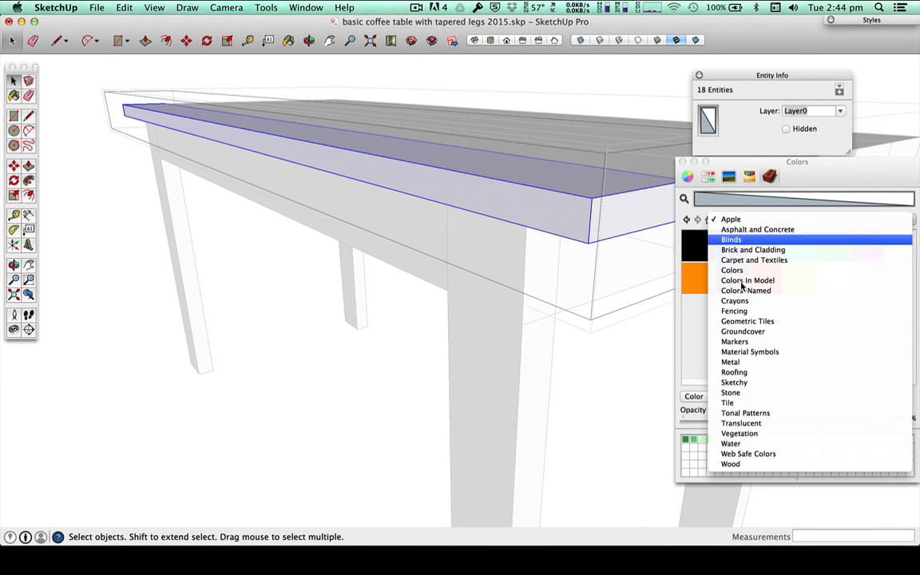
click(749, 464)
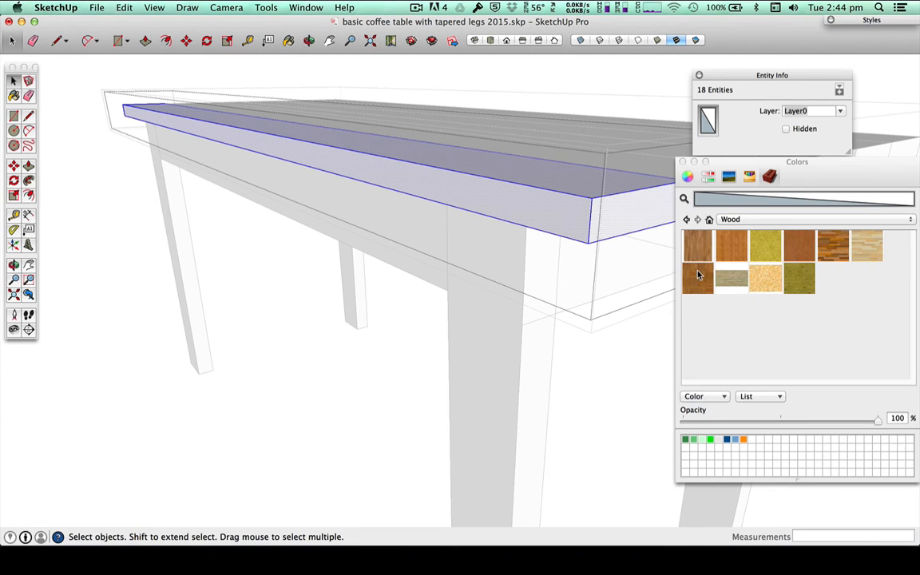
click(697, 246)
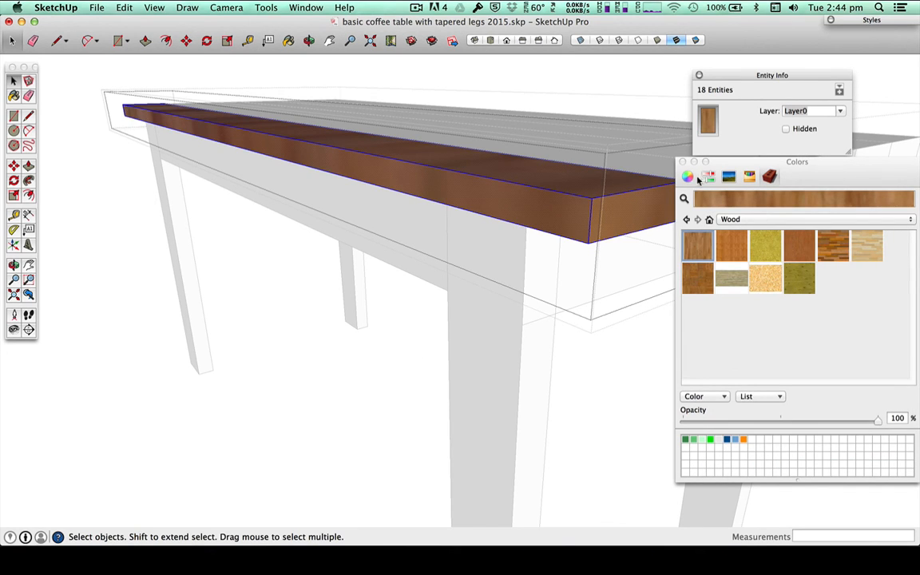
Step: Undo the slat's wood material and close the slat and tabletop groups
key(super+z)
key(super+Escape)
key(space)
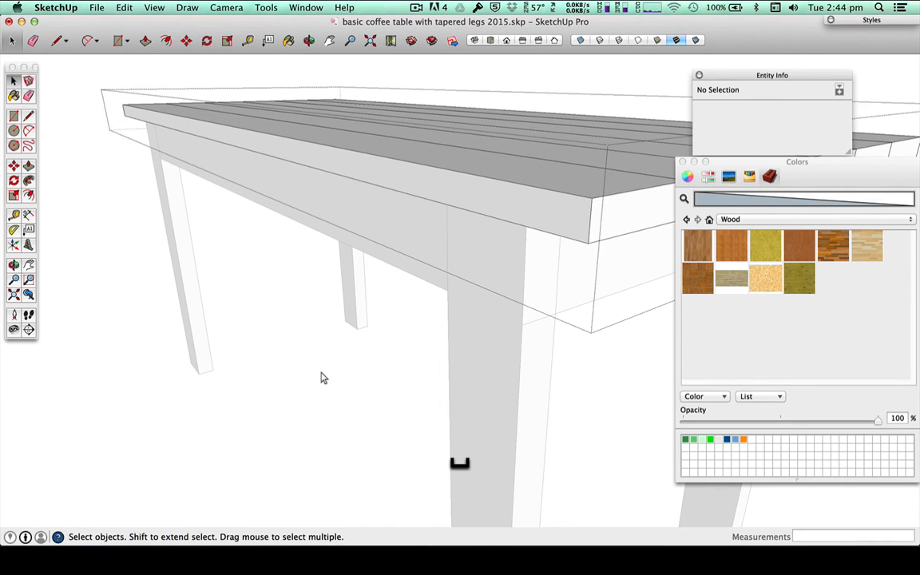
click(322, 378)
Step: Bring the whole table into view from its front corner and close the Colors window
scroll(327, 371, down, 3)
scroll(464, 400, down, 5)
key(o)
drag(630, 399, 186, 360)
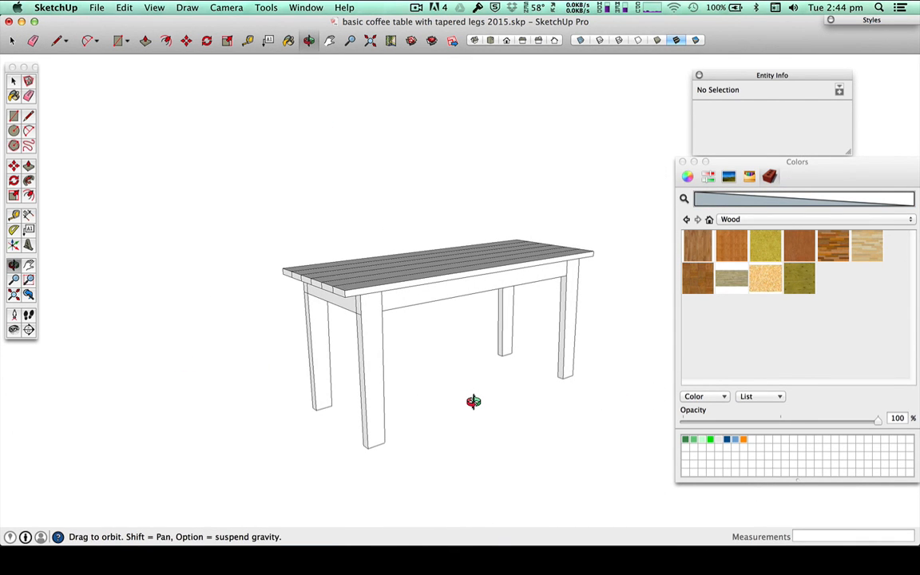
click(682, 161)
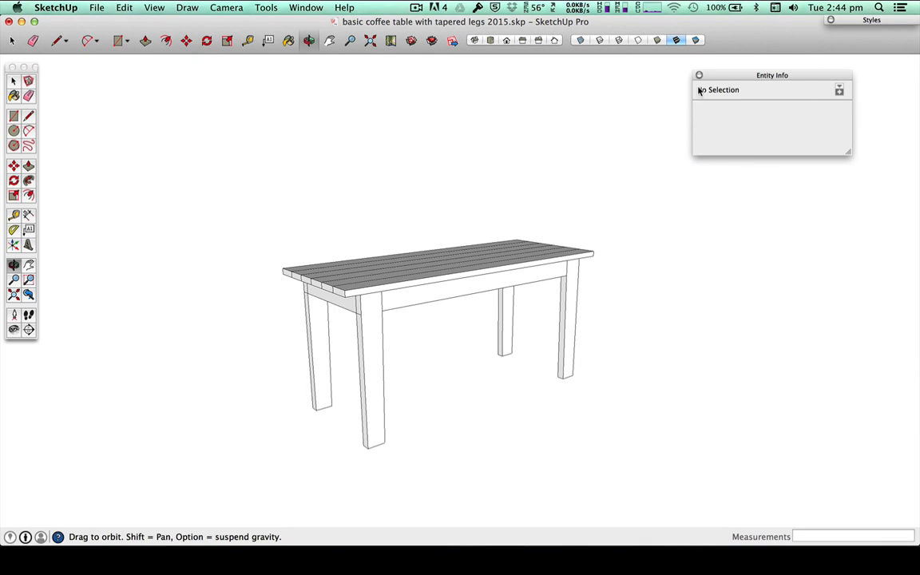